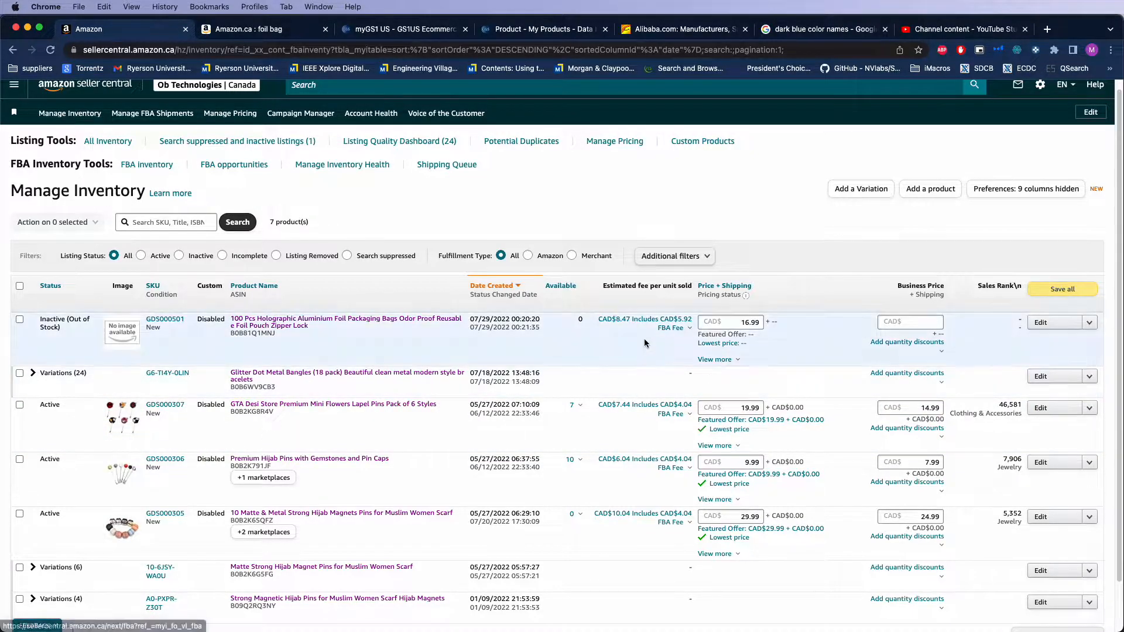
- Calculate the foil bags' selling price minus the Amazon fee as 16.99-8.47 in a new browser tab and copy the result
double_click(742, 323)
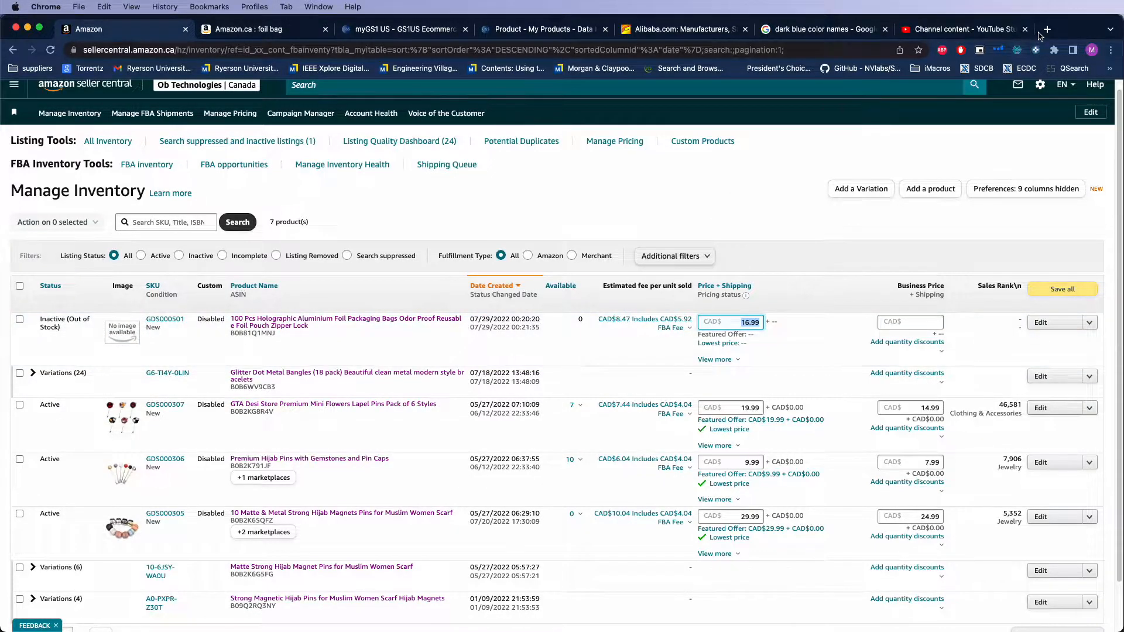
click(1045, 31)
text(16.9)
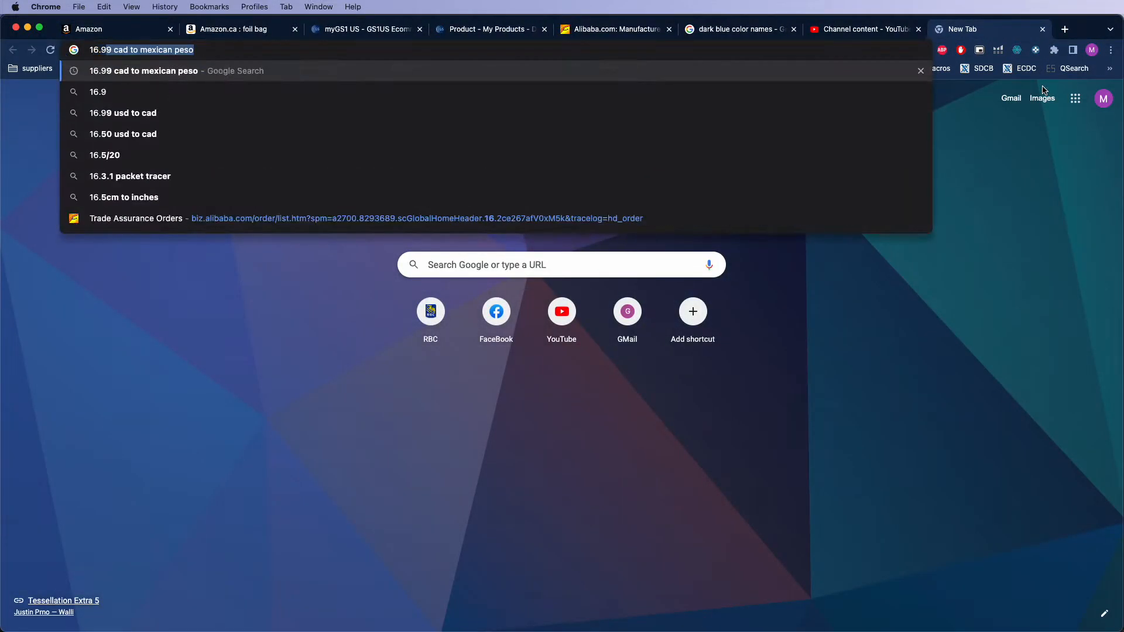
text(9-8.04)
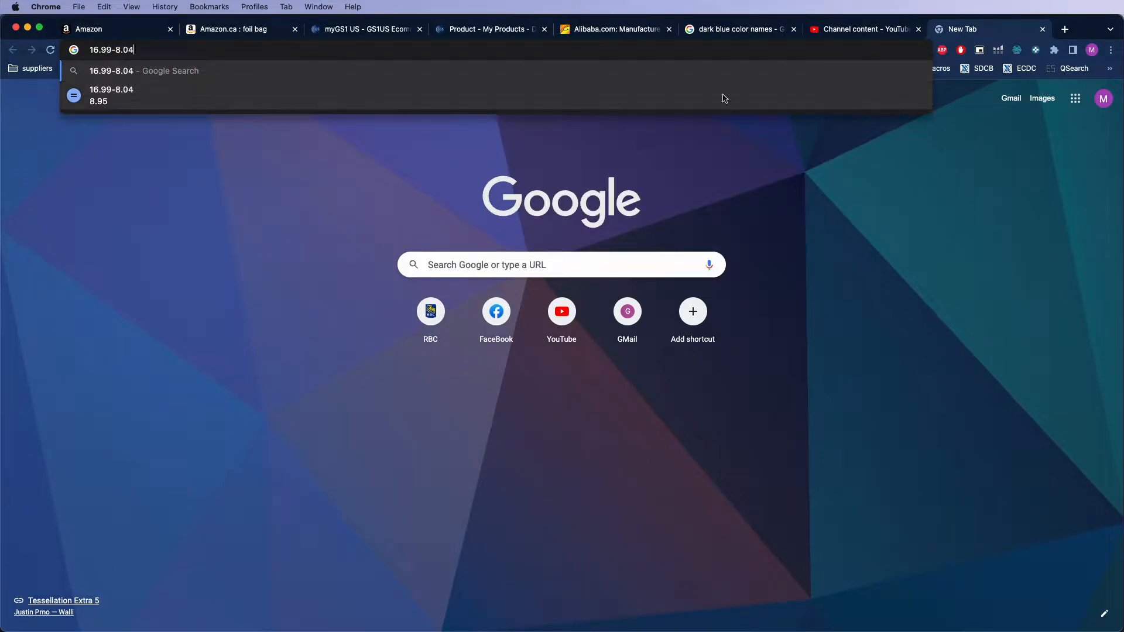
click(114, 33)
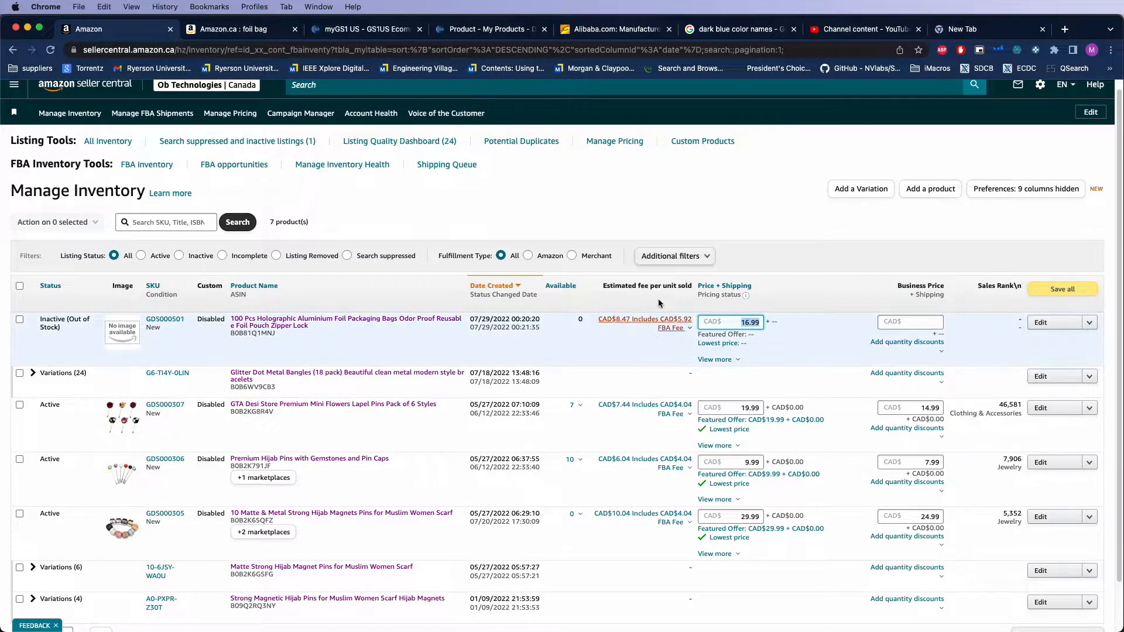
click(969, 29)
key(BackSpace)
key(BackSpace)
text(47)
key(Return)
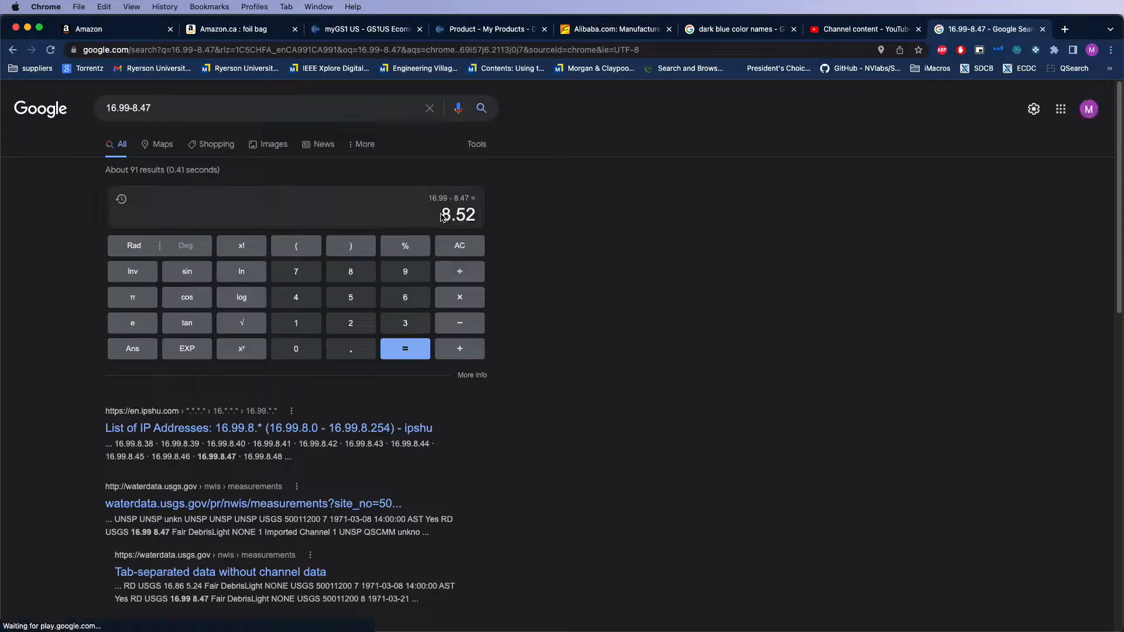
right_click(468, 215)
click(484, 242)
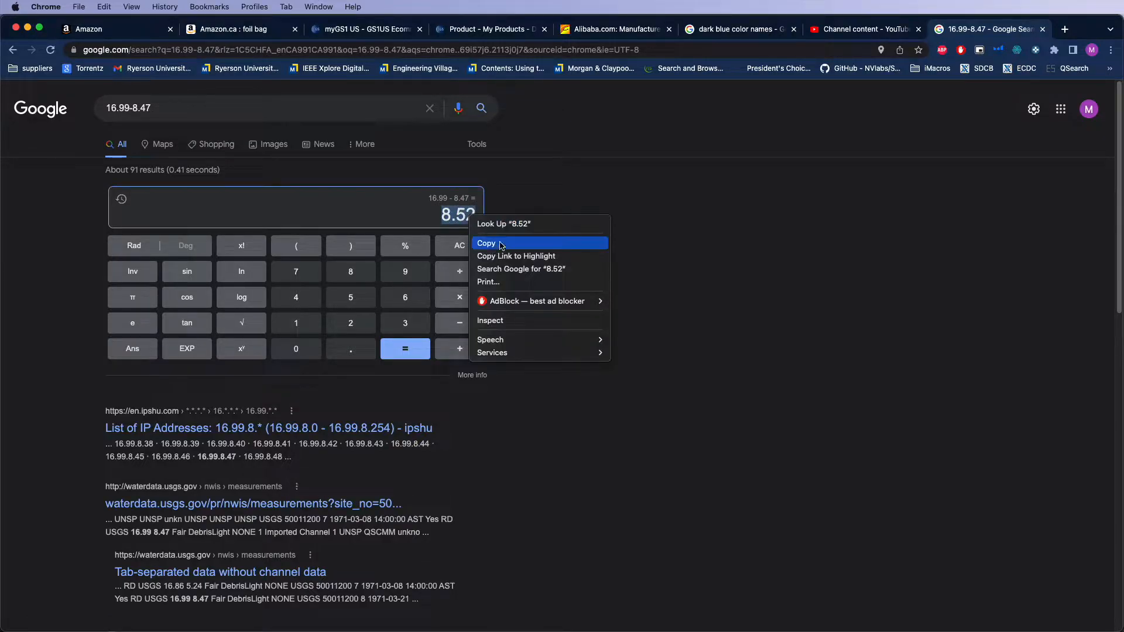
- Switch to Alibaba, access the already signed-in account and open the list of all buyer orders
click(624, 38)
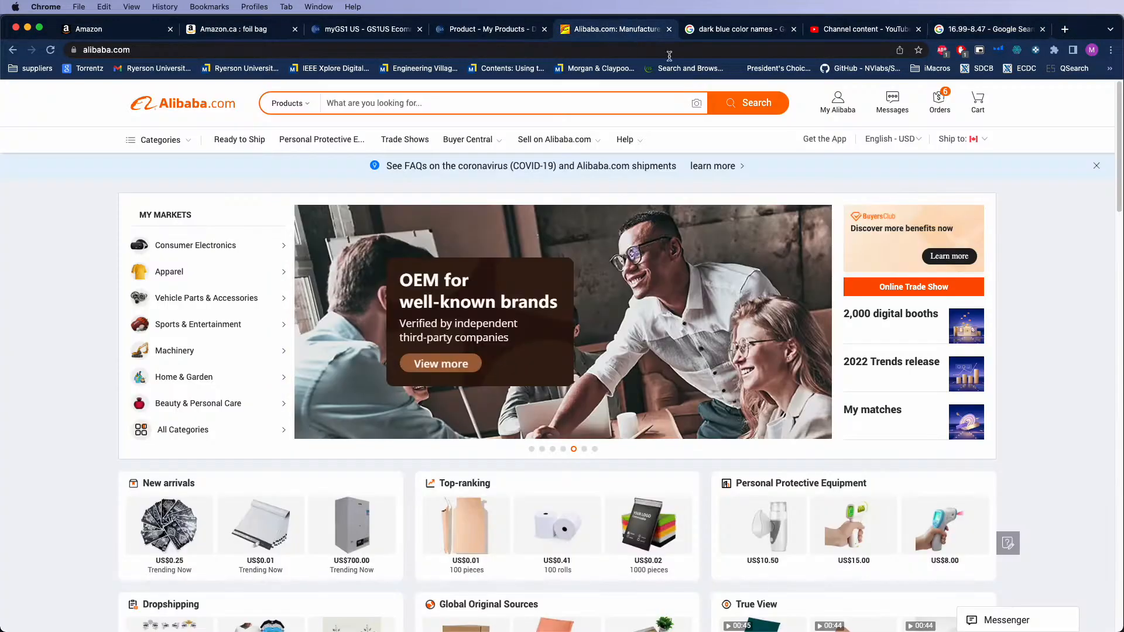
mouse_move(939, 115)
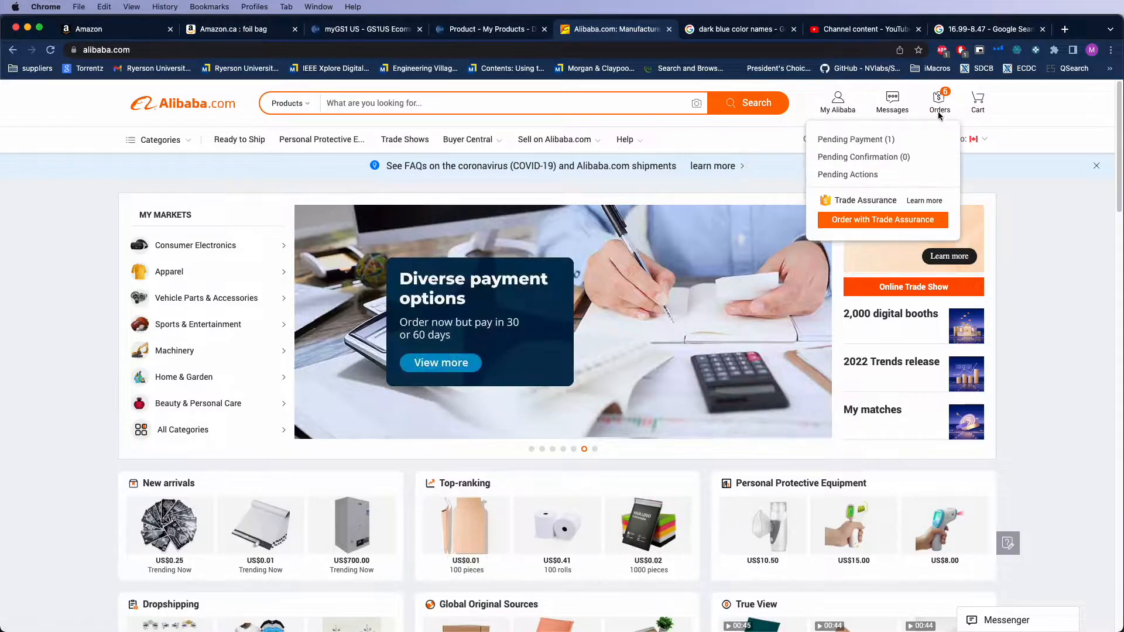
click(883, 142)
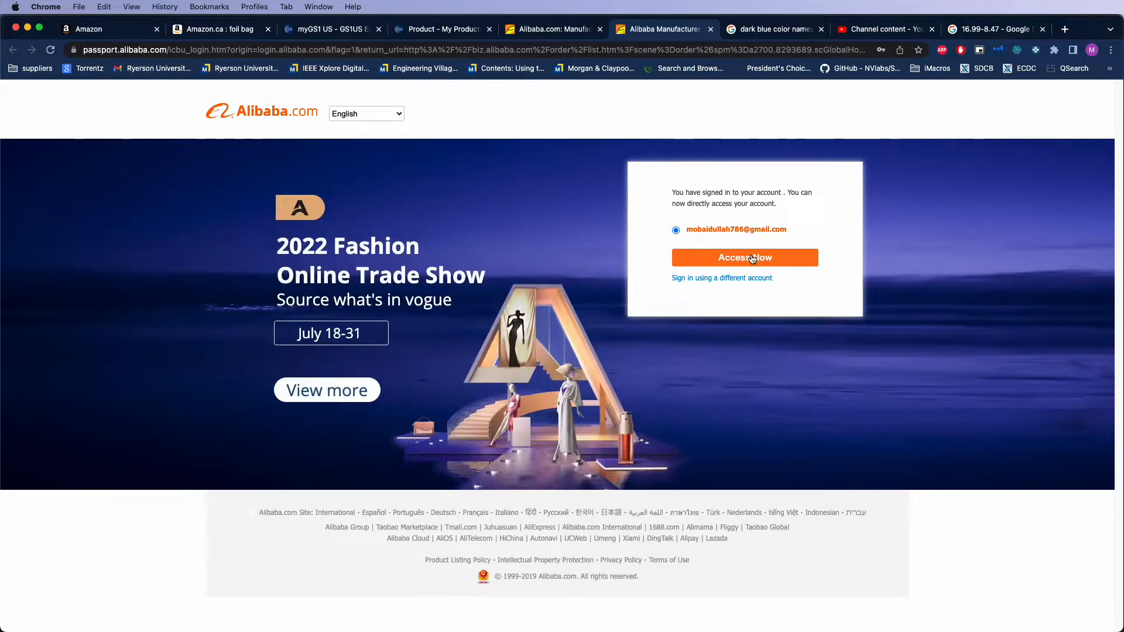
click(752, 257)
click(583, 32)
click(599, 30)
click(680, 262)
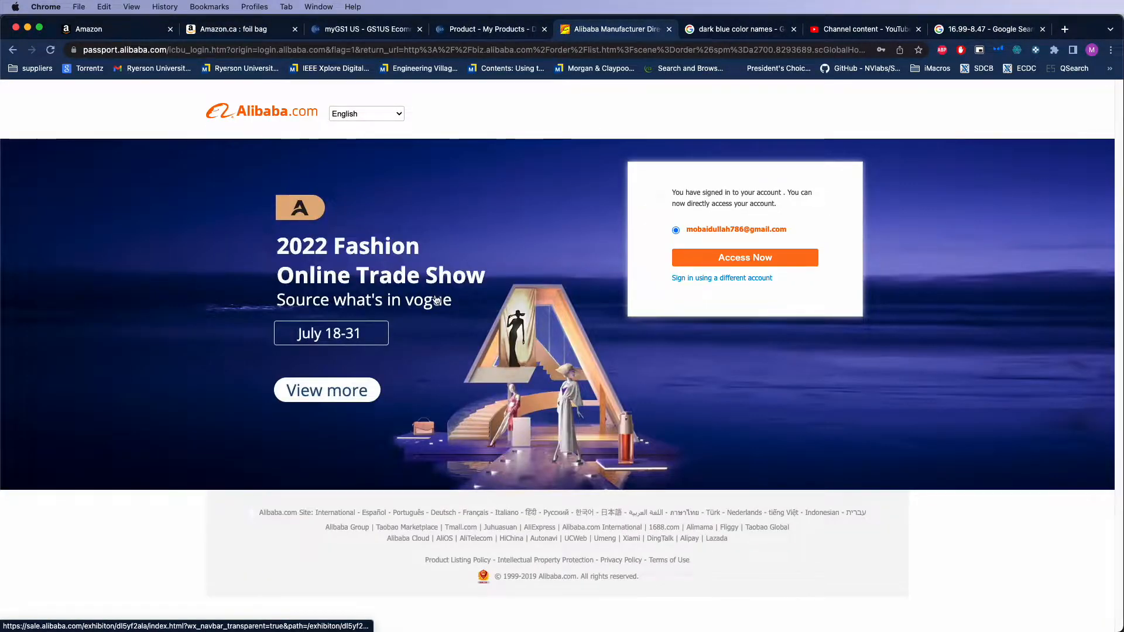
click(679, 261)
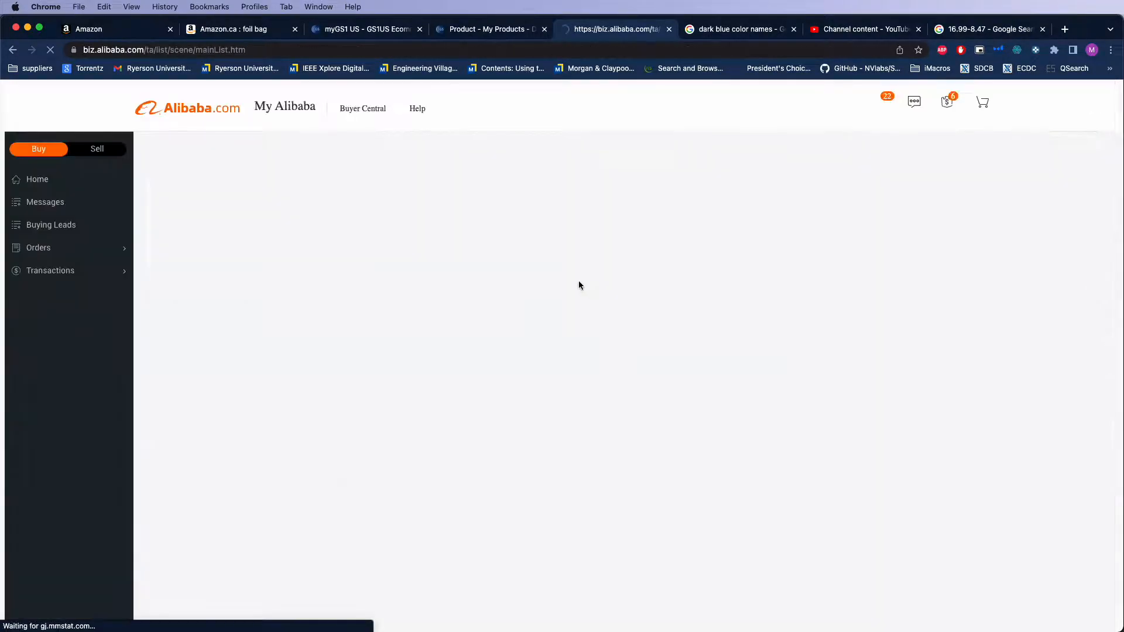
click(40, 245)
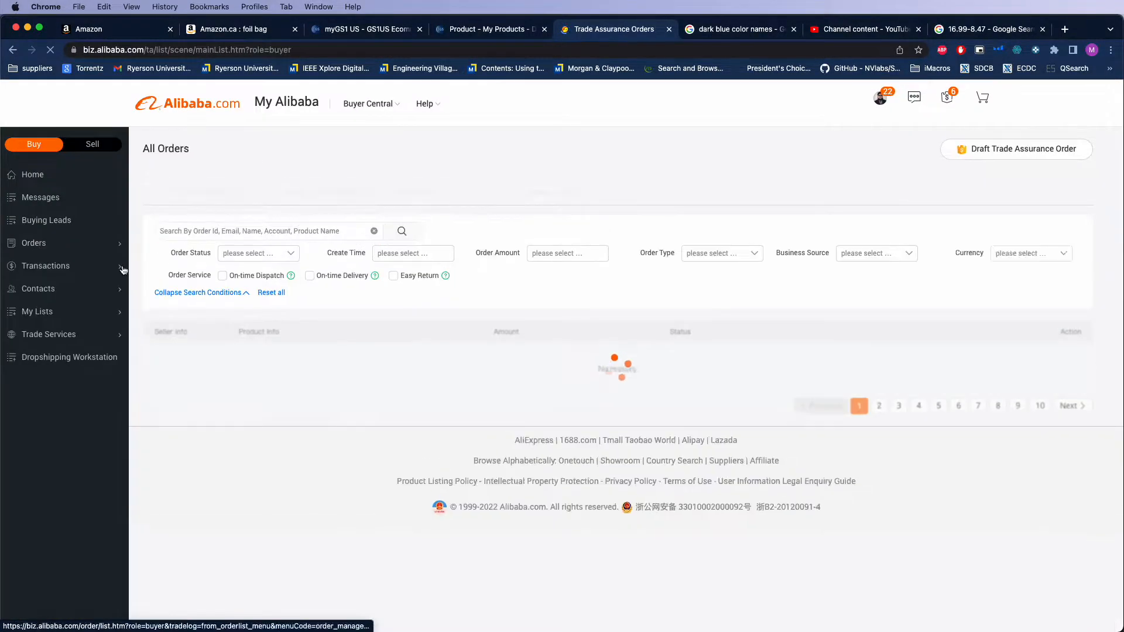
- Find the custom bag order dated 2022-07-05 in the order list and copy its total amount
scroll(395, 439, down, 10)
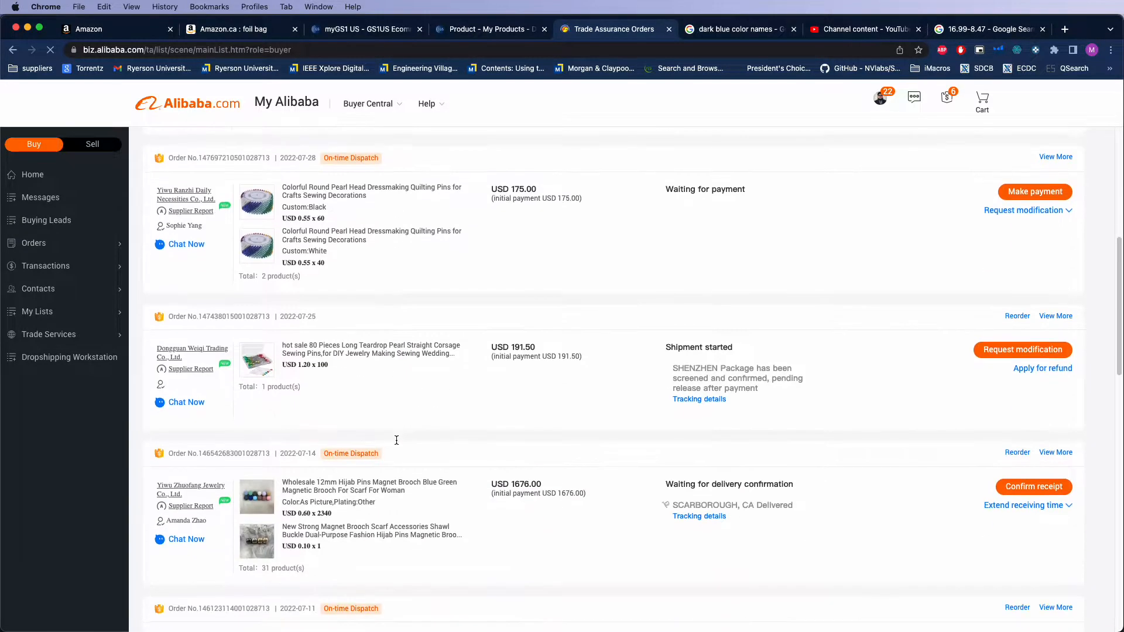
scroll(396, 440, down, 20)
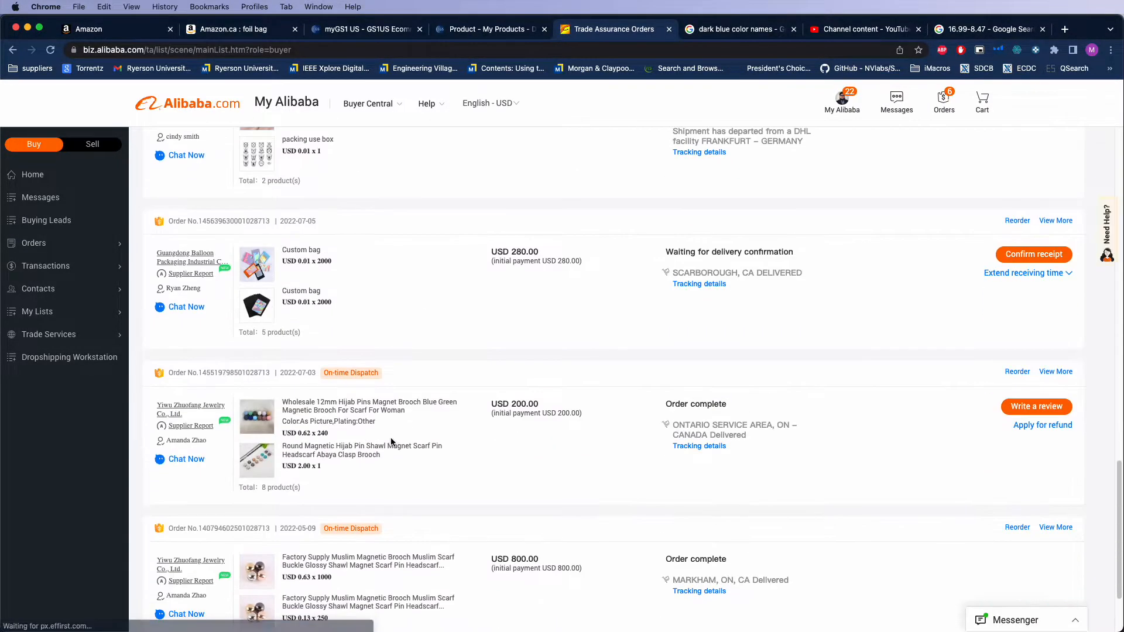
scroll(390, 437, up, 3)
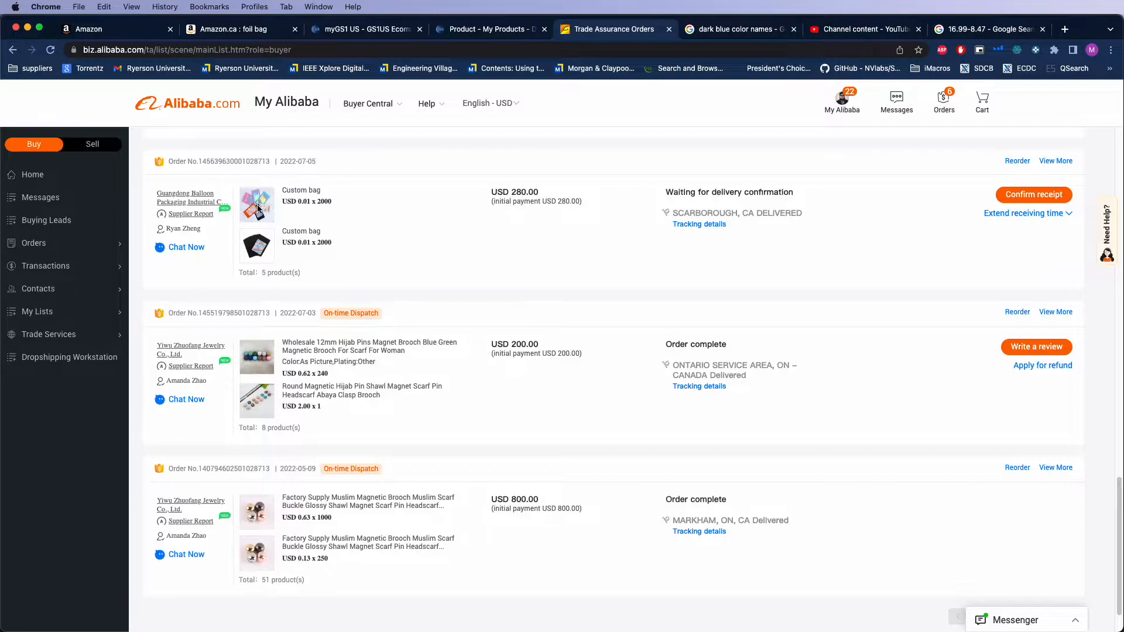
drag(543, 195, 512, 193)
right_click(518, 192)
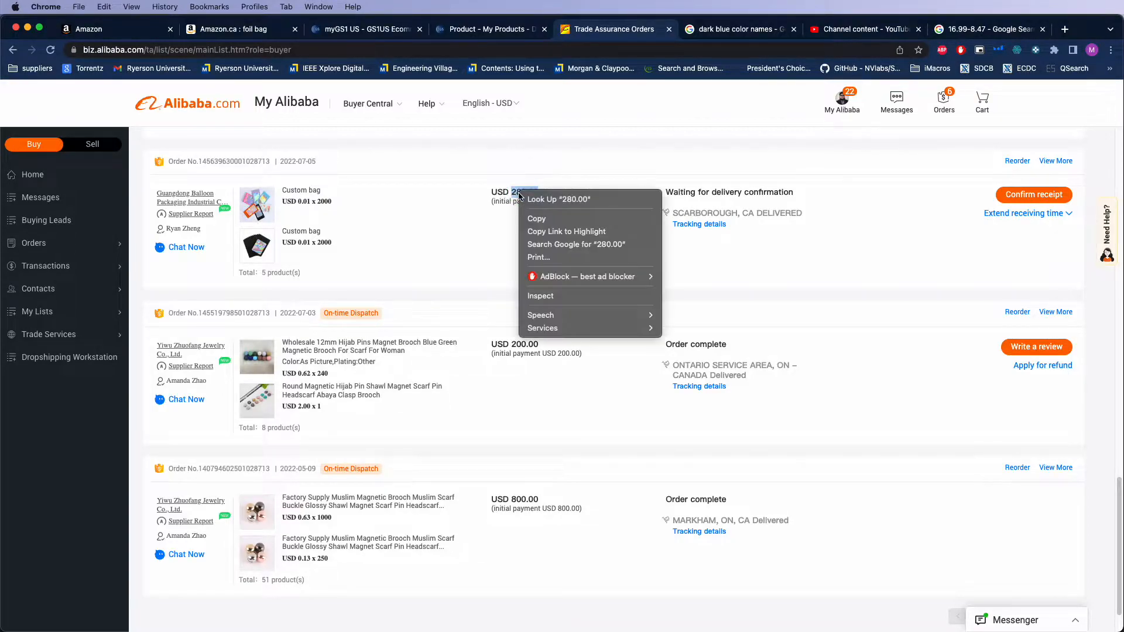
click(536, 220)
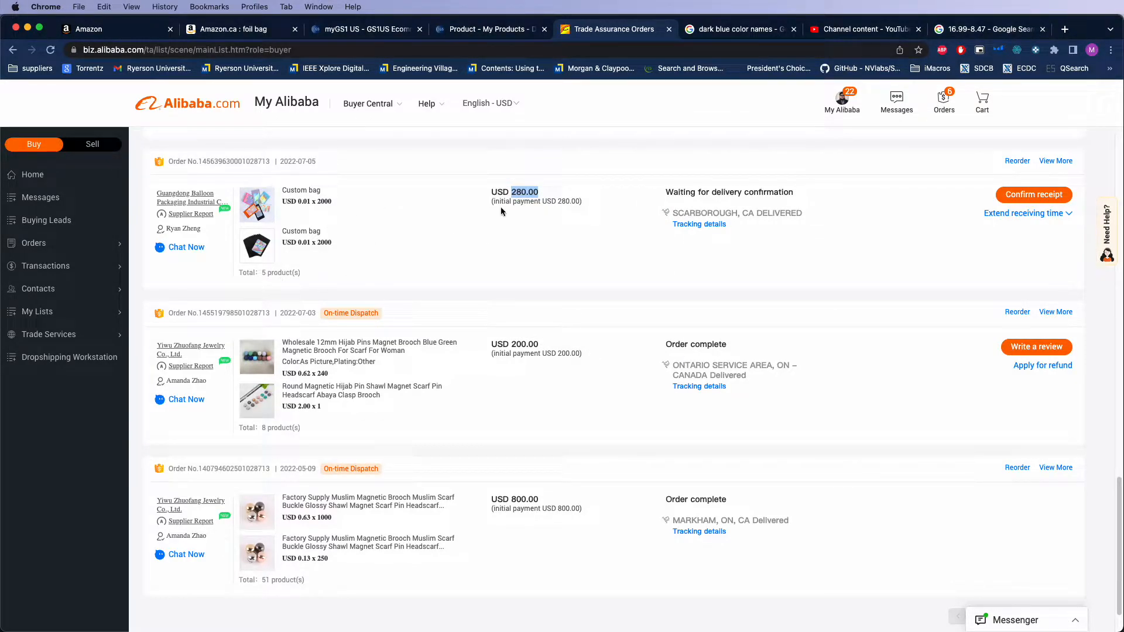
- Open the custom bag order's full details and examine its product quantities, unit prices, shipment terms and payment terms
click(1055, 166)
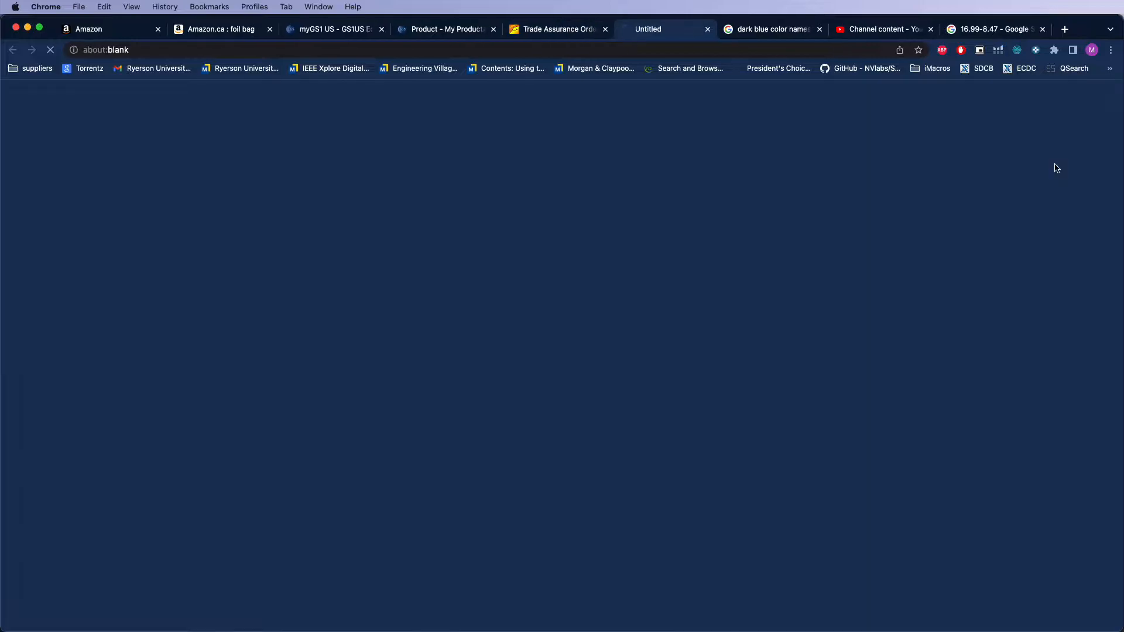
scroll(551, 401, down, 15)
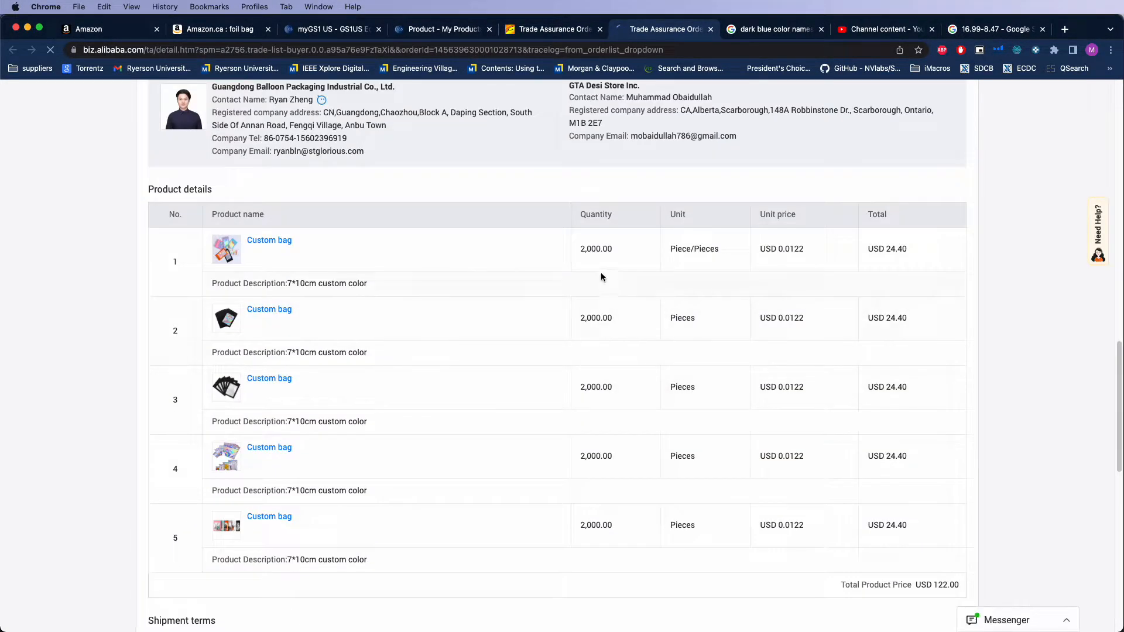
scroll(527, 527, down, 2)
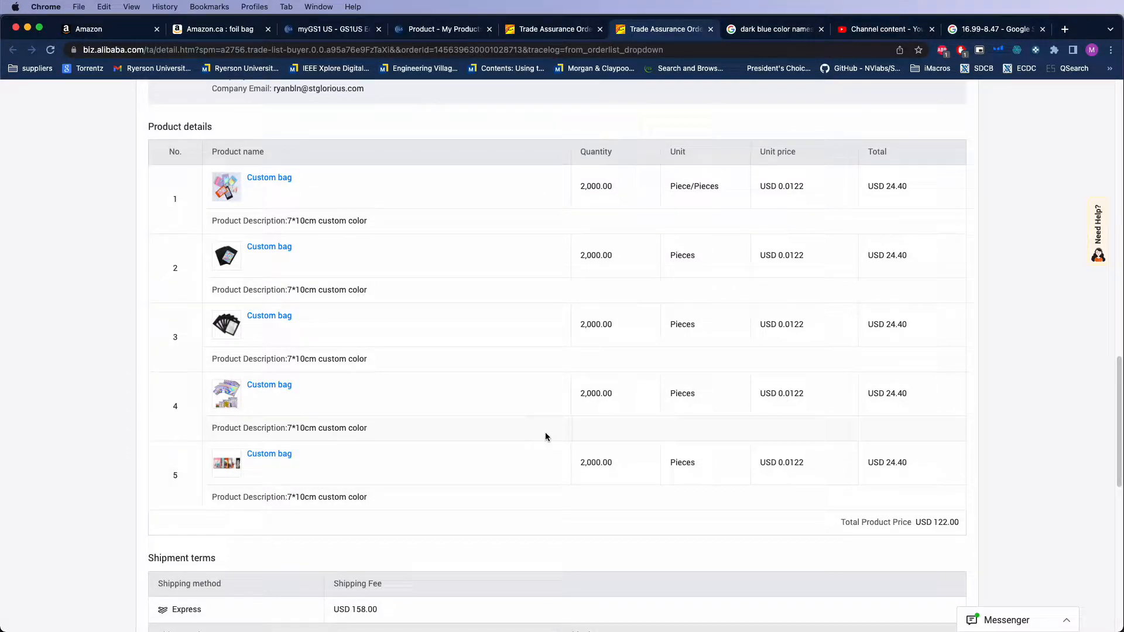
scroll(544, 438, down, 1)
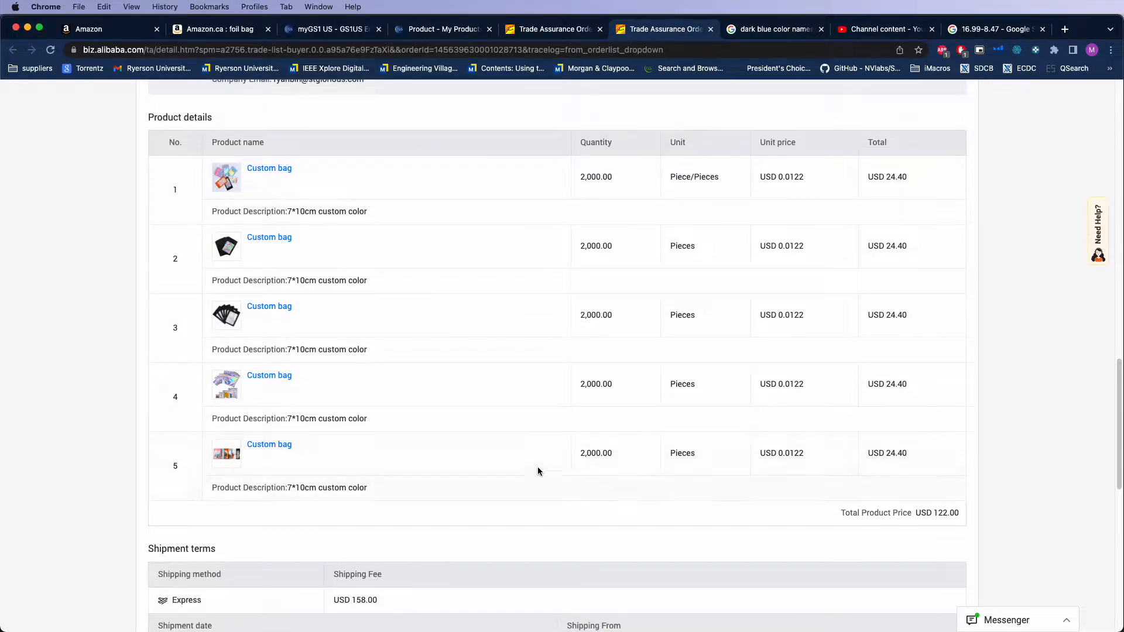
scroll(549, 436, down, 3)
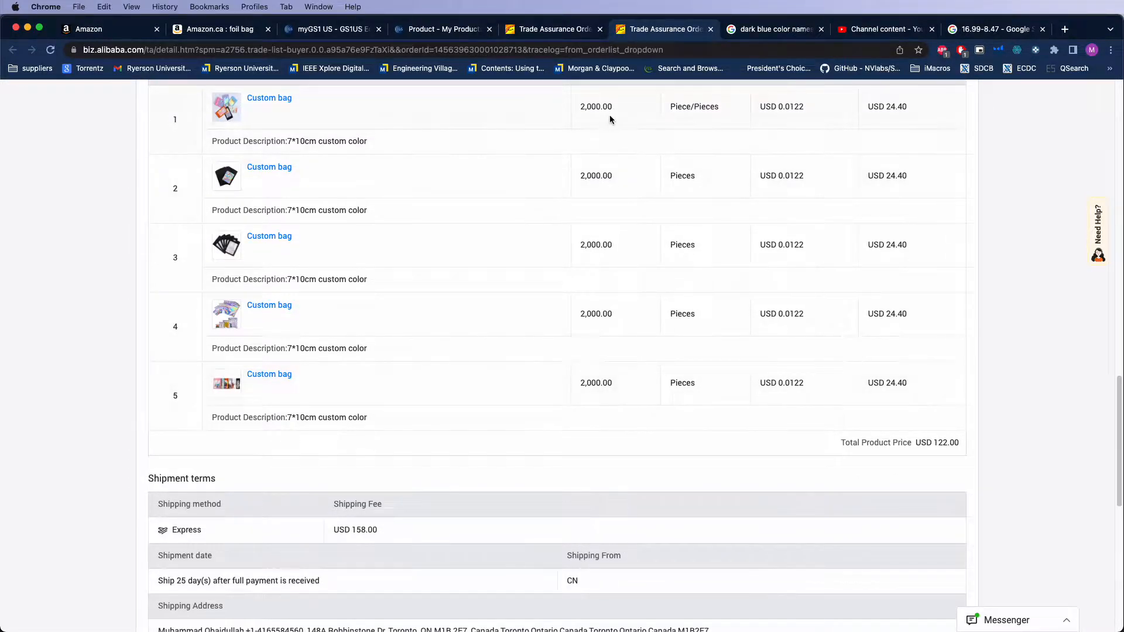
scroll(604, 371, up, 5)
scroll(660, 442, down, 5)
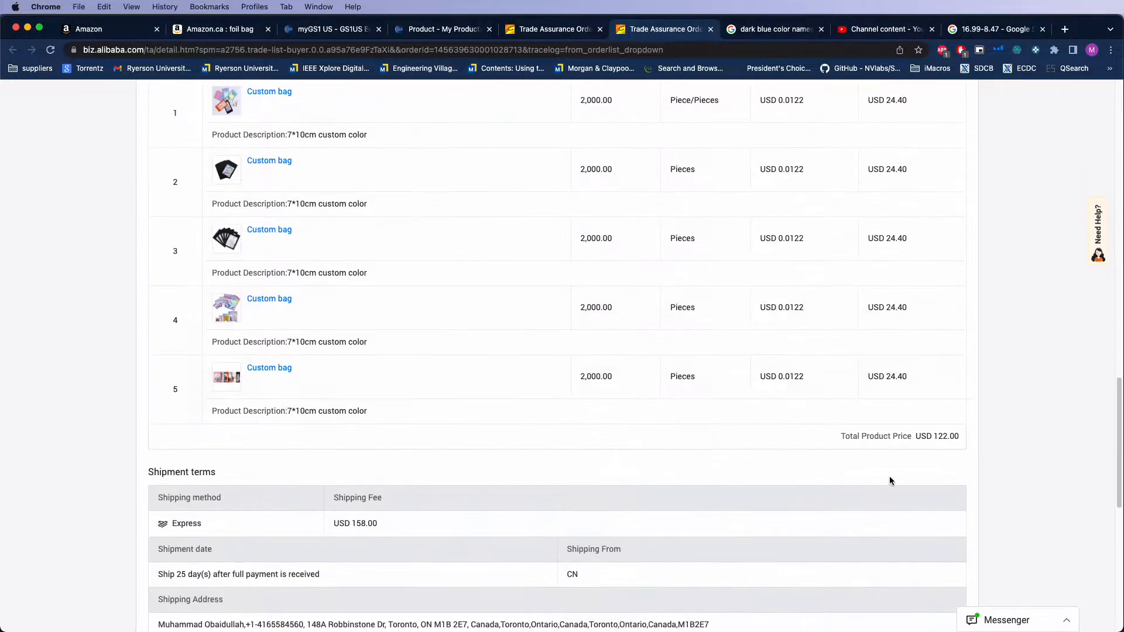
scroll(763, 496, down, 5)
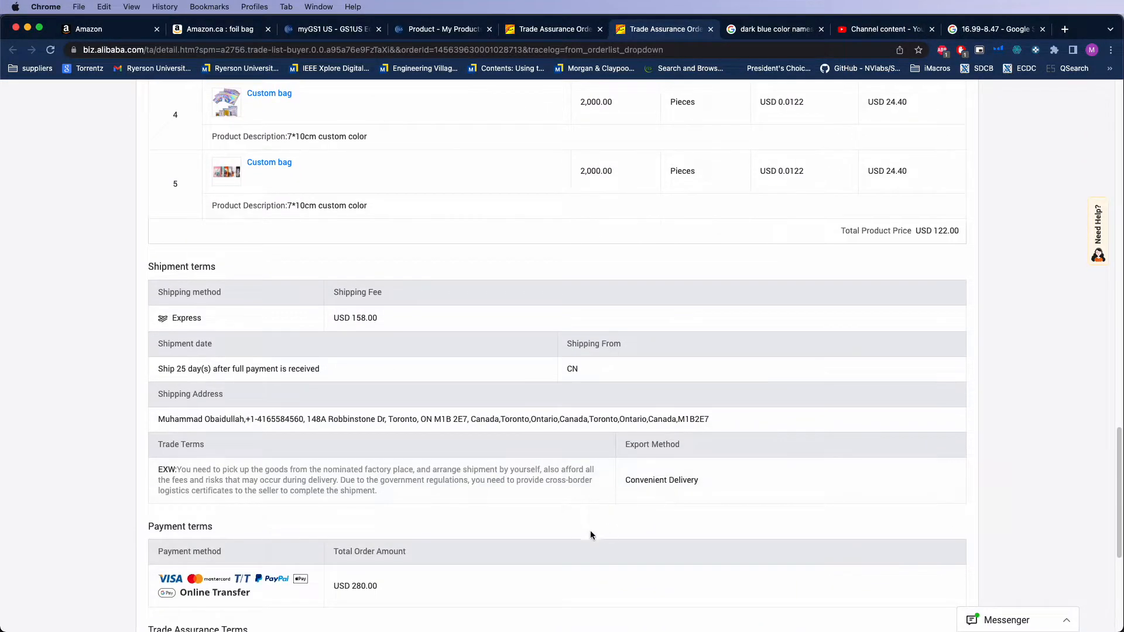
scroll(553, 413, down, 1)
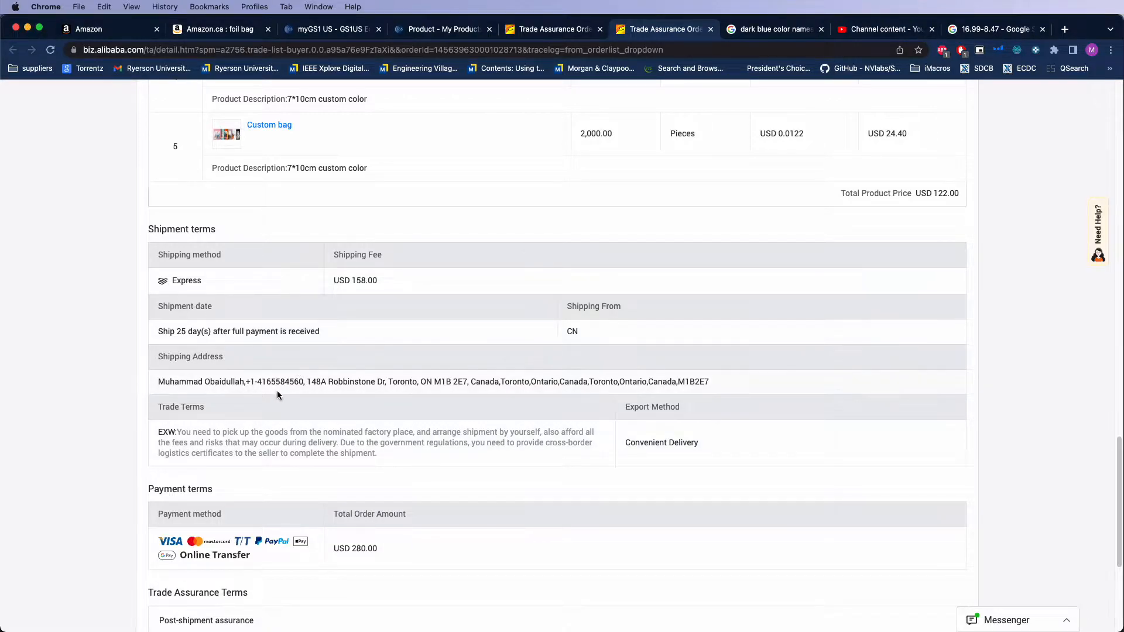
scroll(373, 264, down, 1)
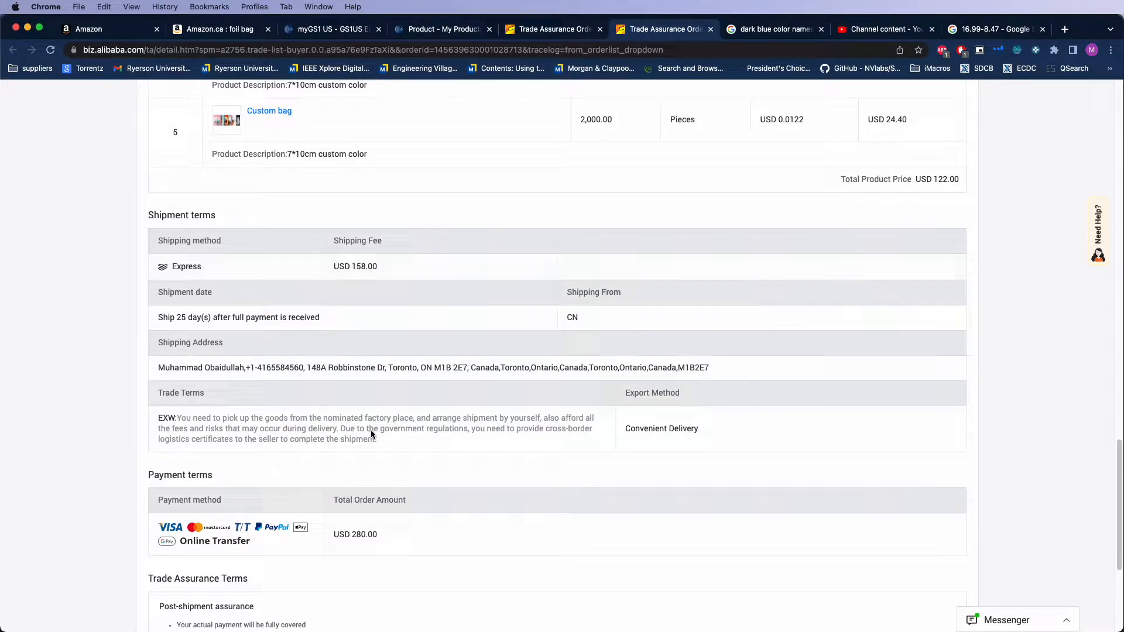
- Convert the total order amount of 280 USD to CAD with a Google search in a new tab
drag(378, 535, 351, 542)
click(975, 30)
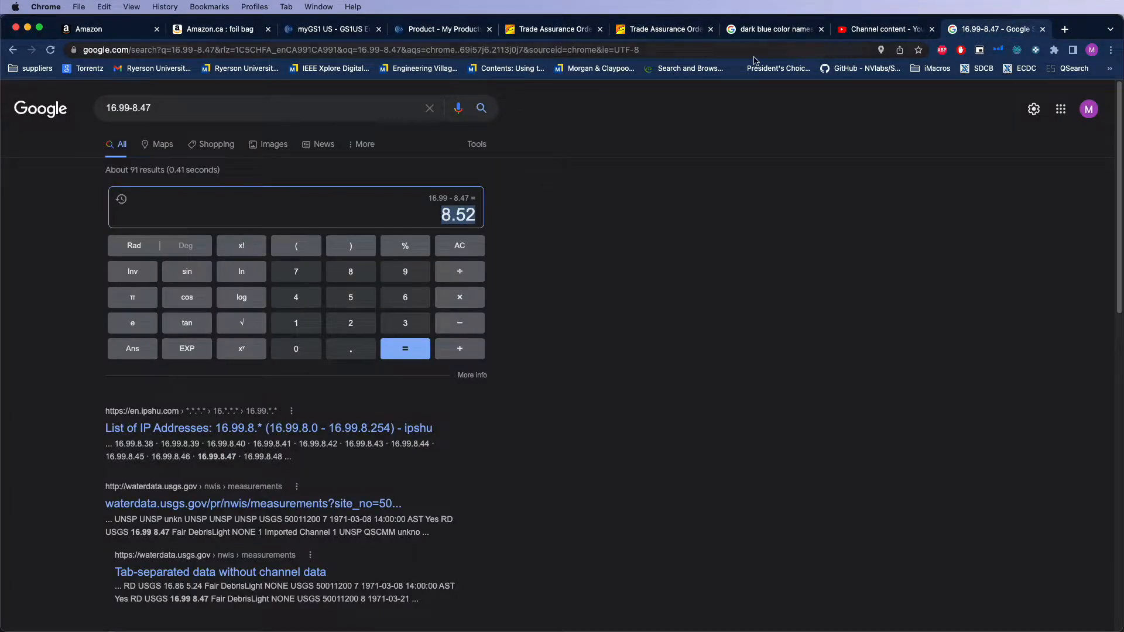
click(1065, 30)
text(280 usd to cad)
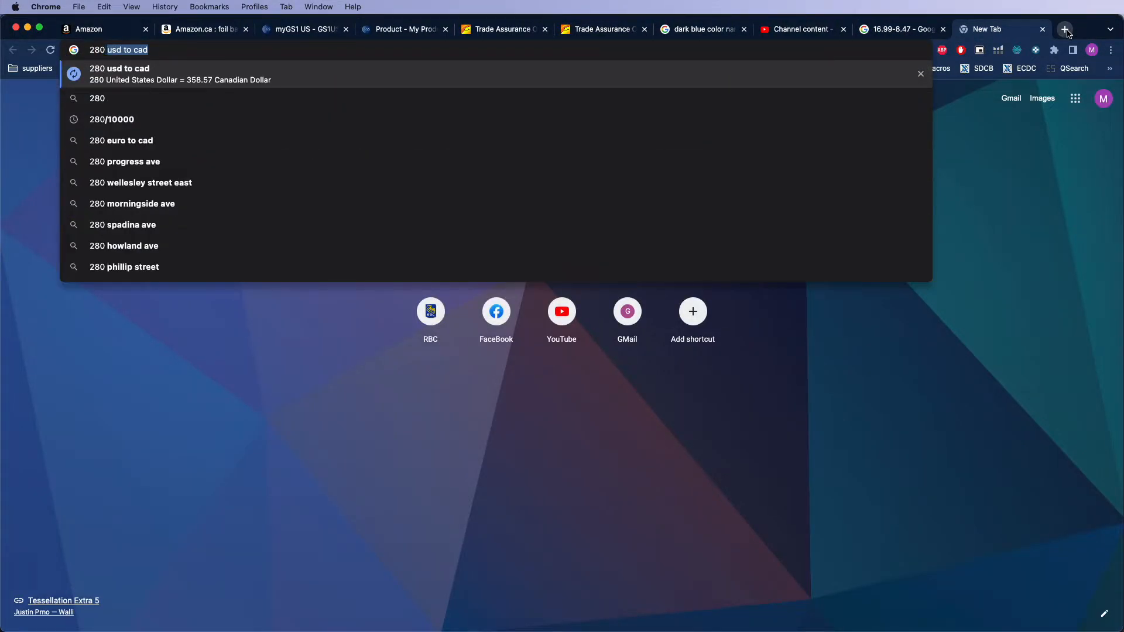
key(Return)
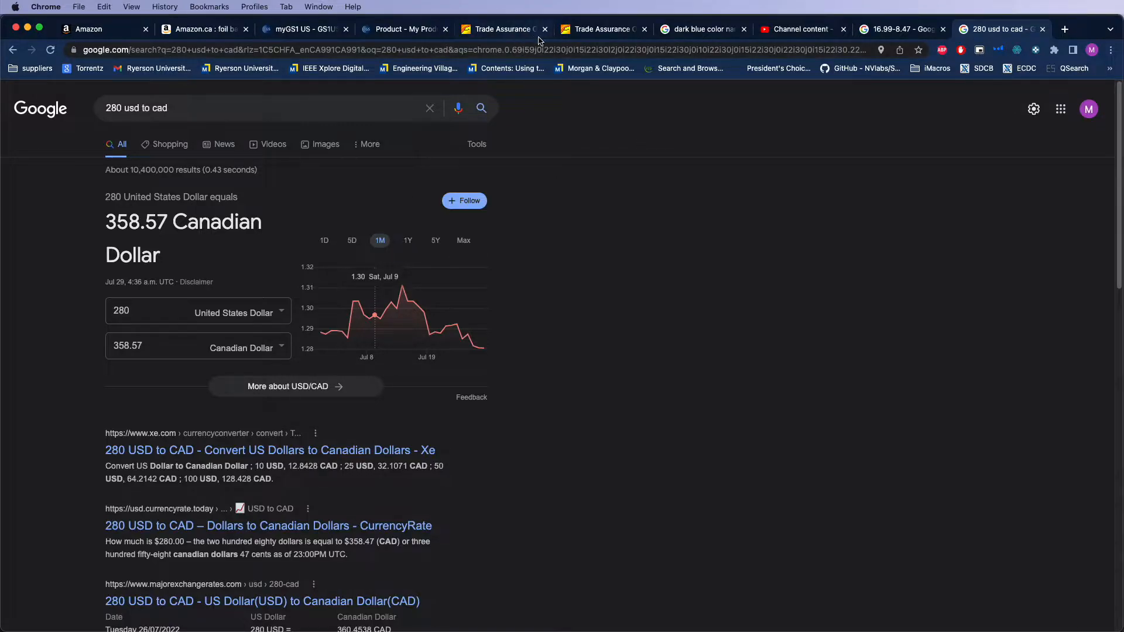
- Review the shipment tracking and order details of the custom bag order on Alibaba and return to the currency conversion
click(591, 32)
scroll(363, 493, up, 15)
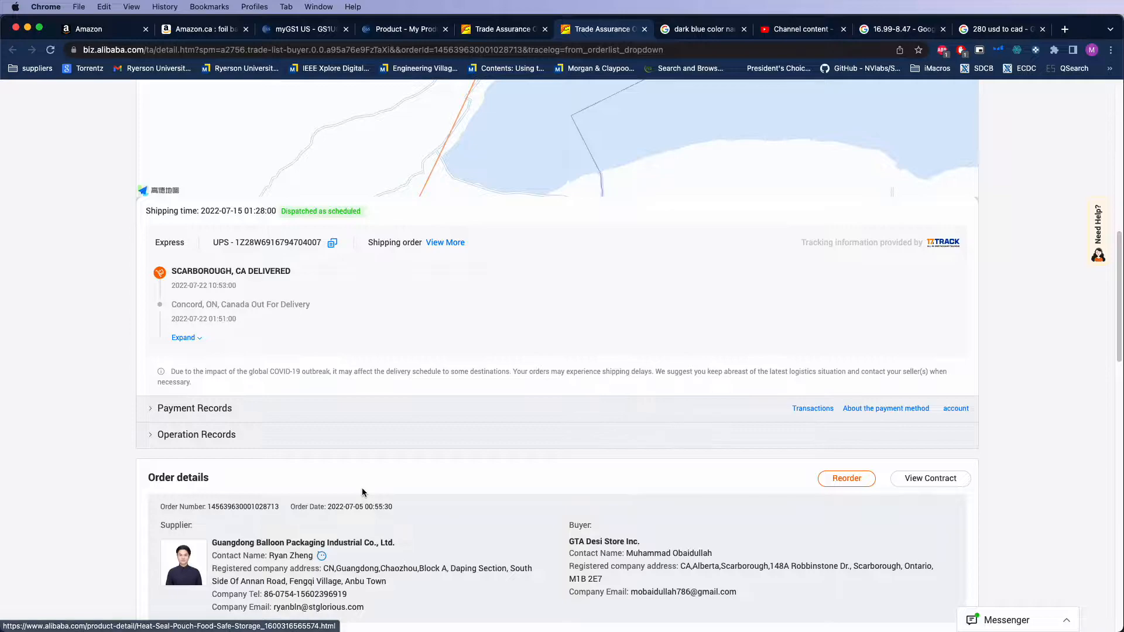
scroll(362, 493, down, 1)
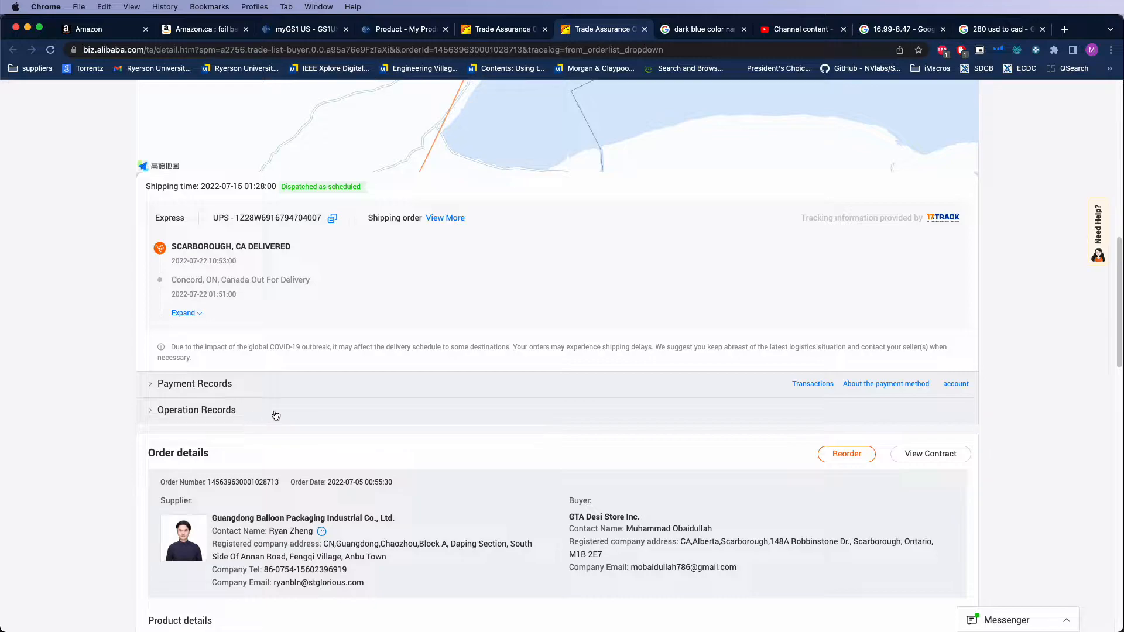
click(1002, 29)
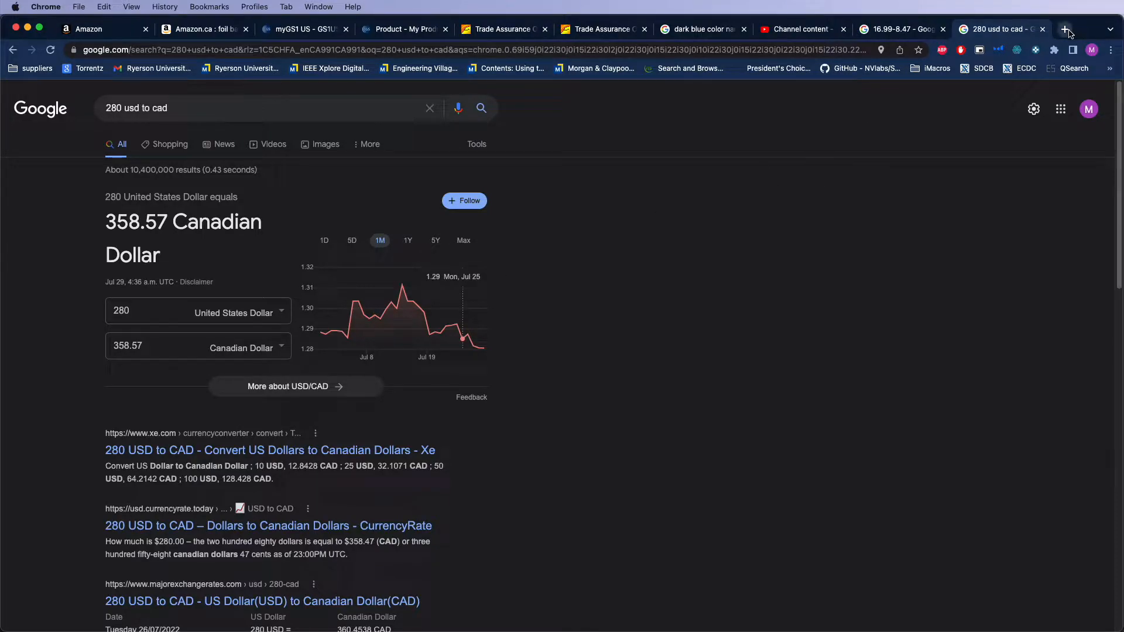
- Add 28.38 to the converted order cost of 358.57 with a Google search in a new tab
click(1064, 30)
text(358.)
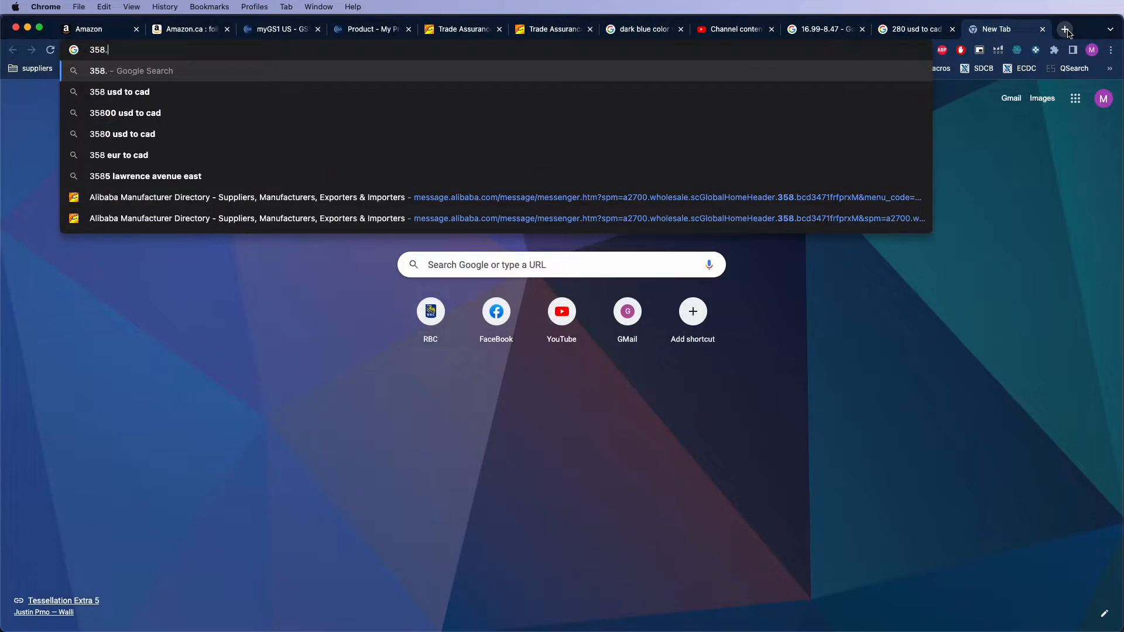
text(57+)
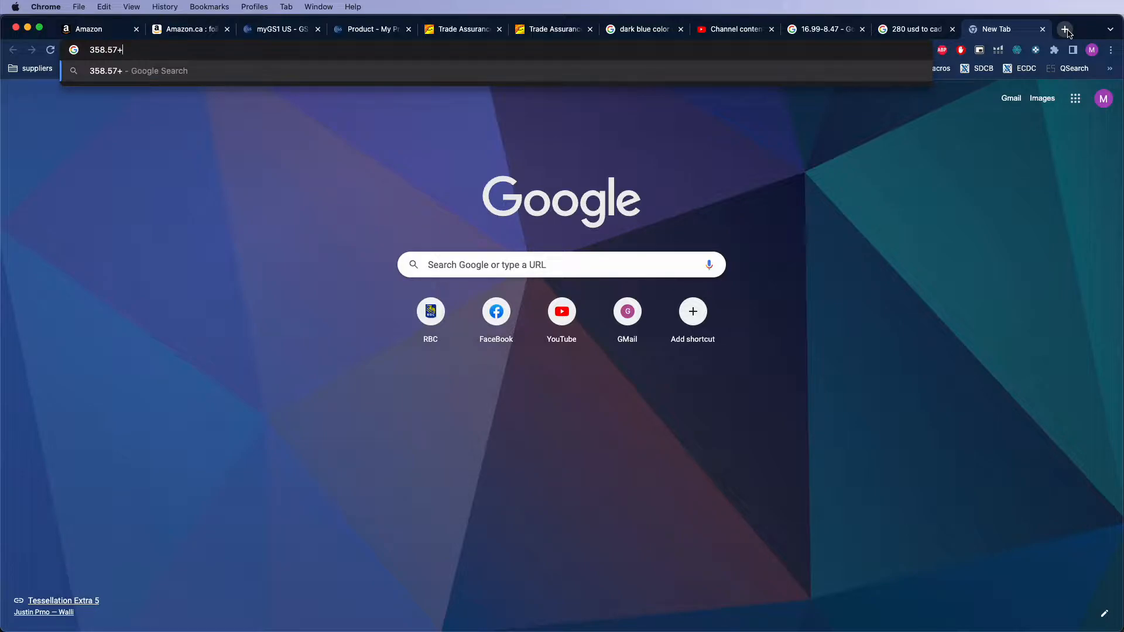
text(28.38)
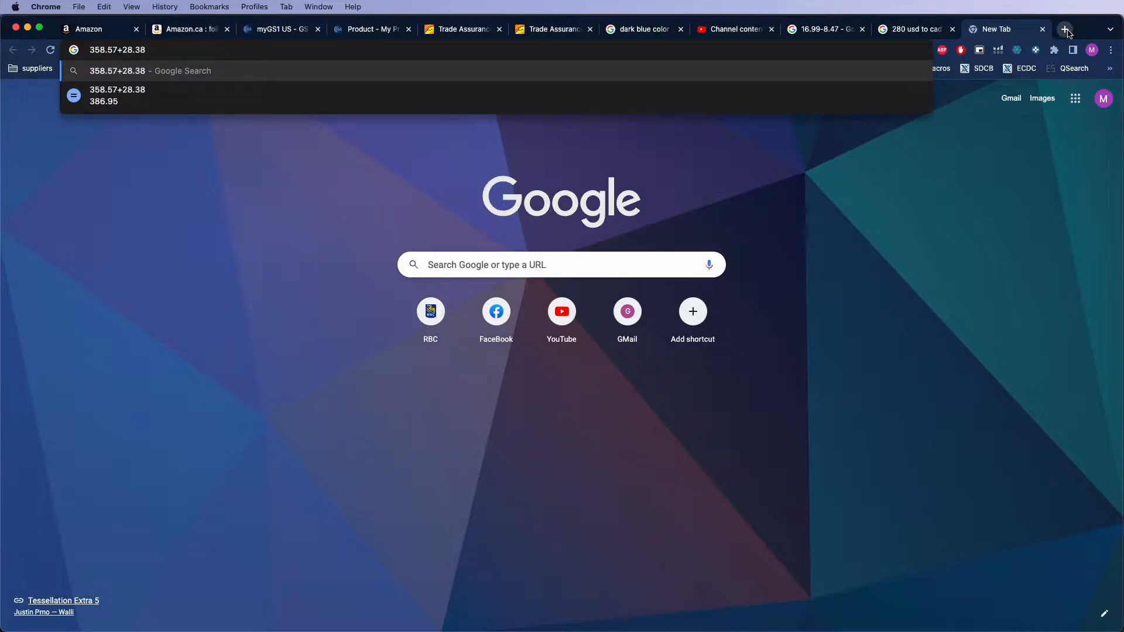
key(Return)
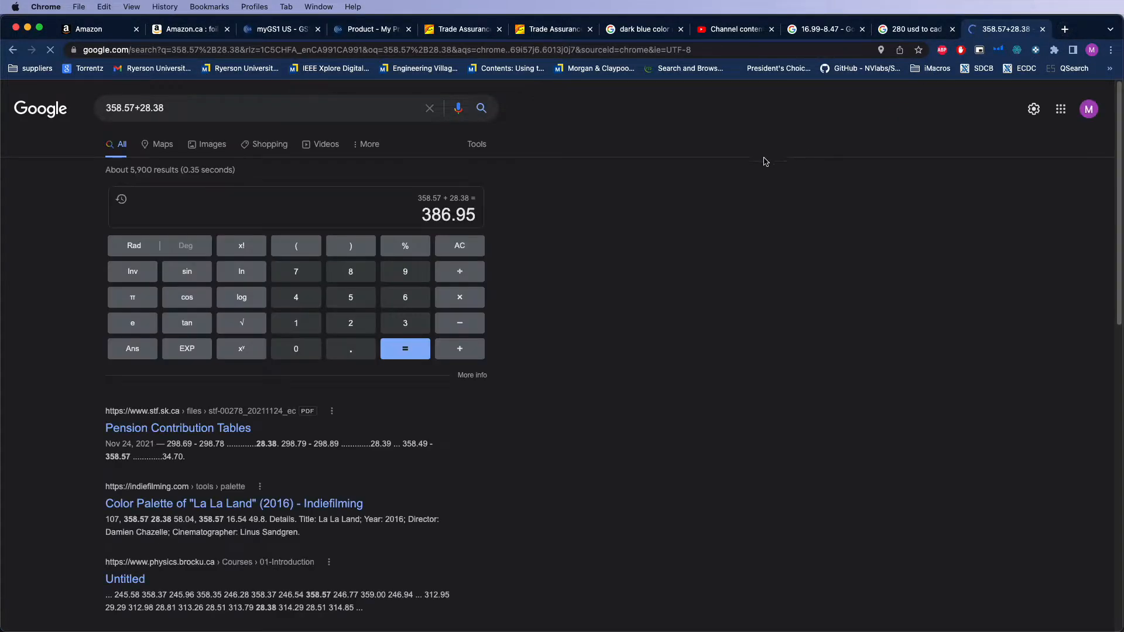
- Replace the calculation with the rounded total cost of 387 divided by 100
drag(188, 110, 88, 110)
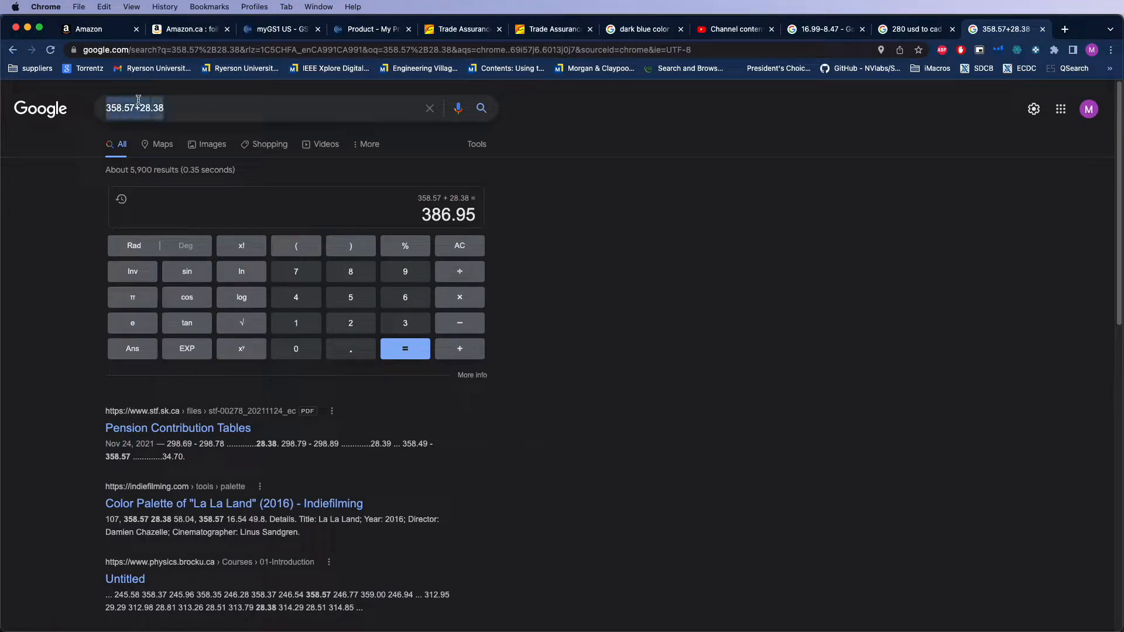
click(298, 51)
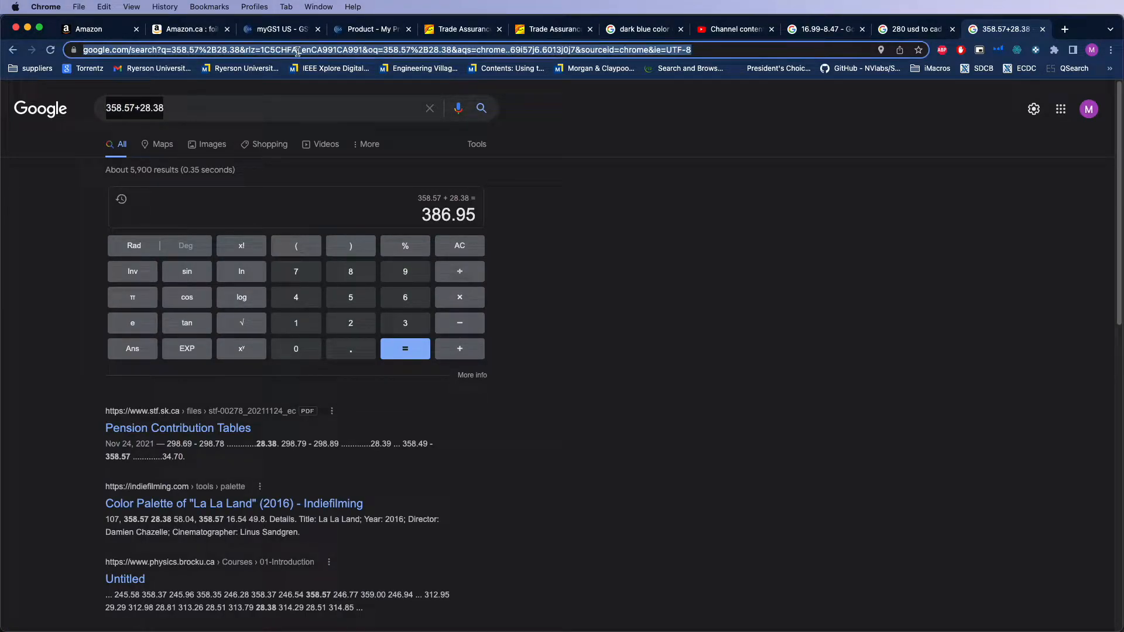
text(3)
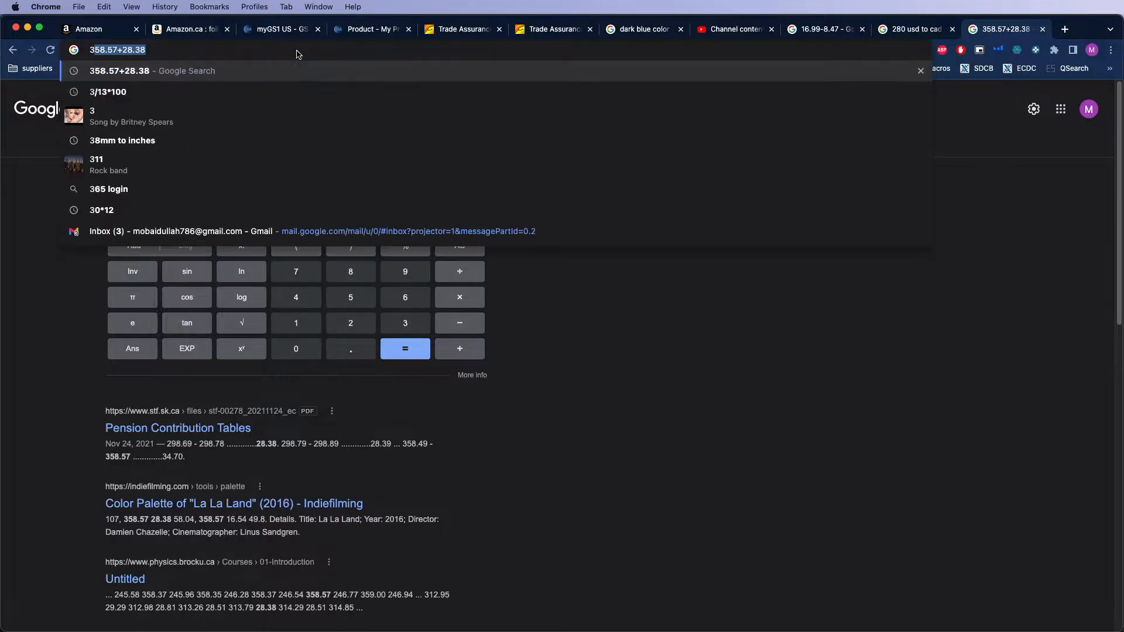
text(87/1000)
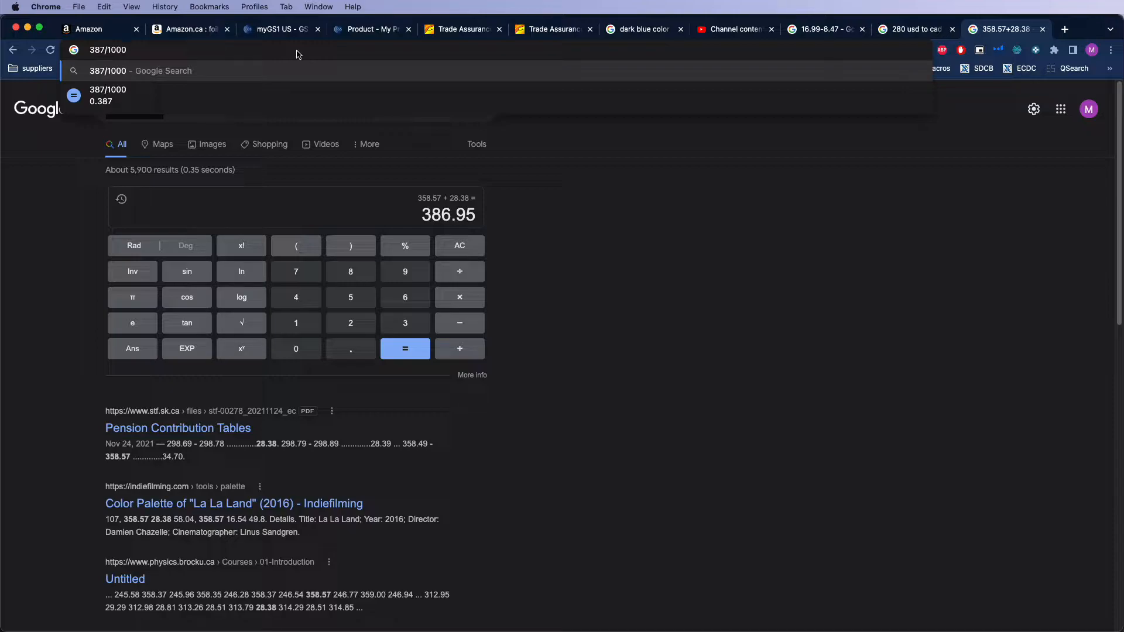
key(BackSpace)
key(Return)
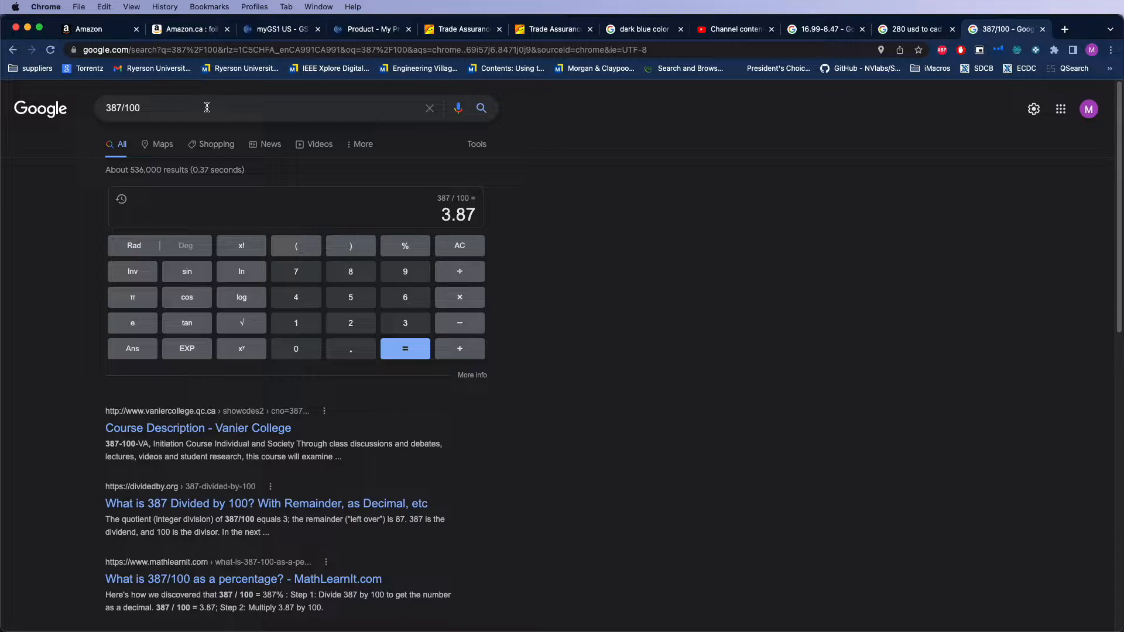
click(173, 111)
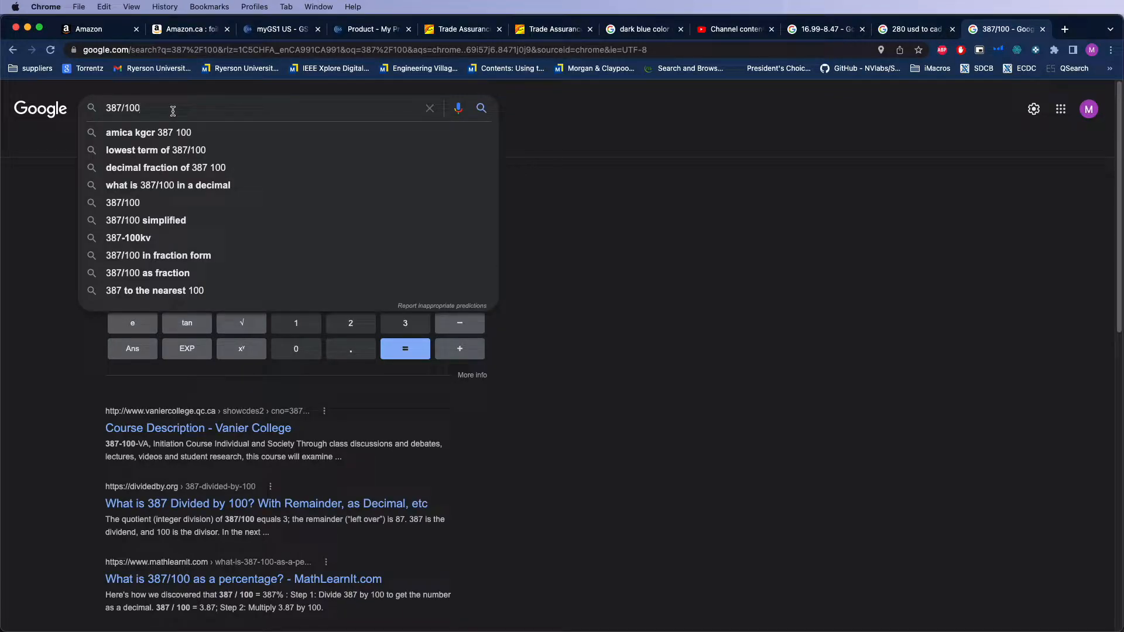
click(602, 163)
click(192, 111)
text(00)
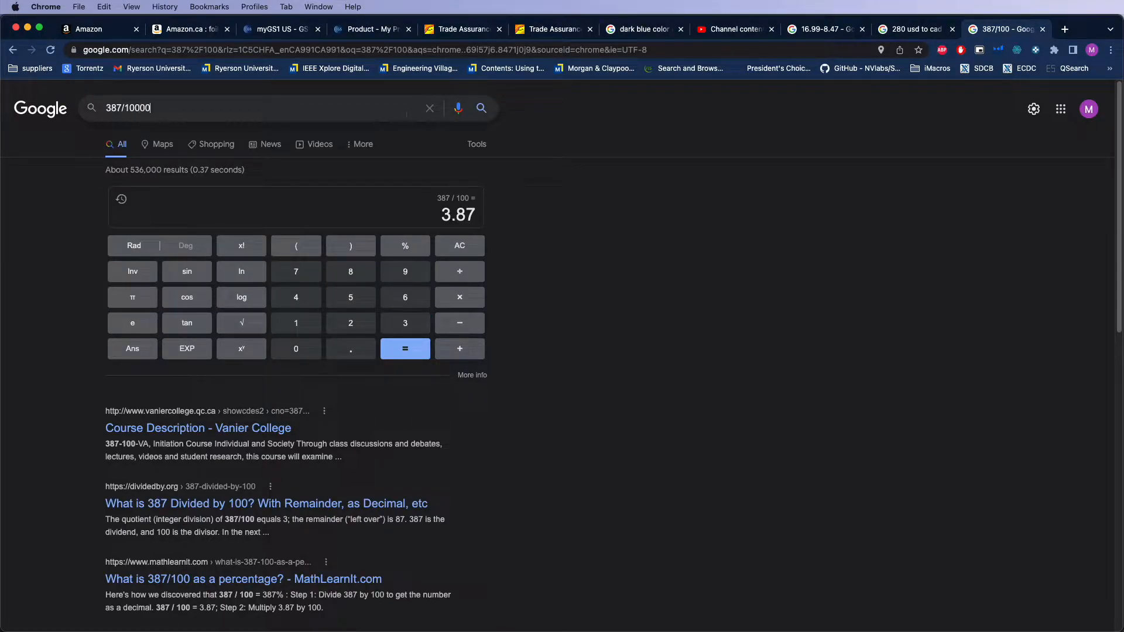
key(BackSpace)
key(BackSpace)
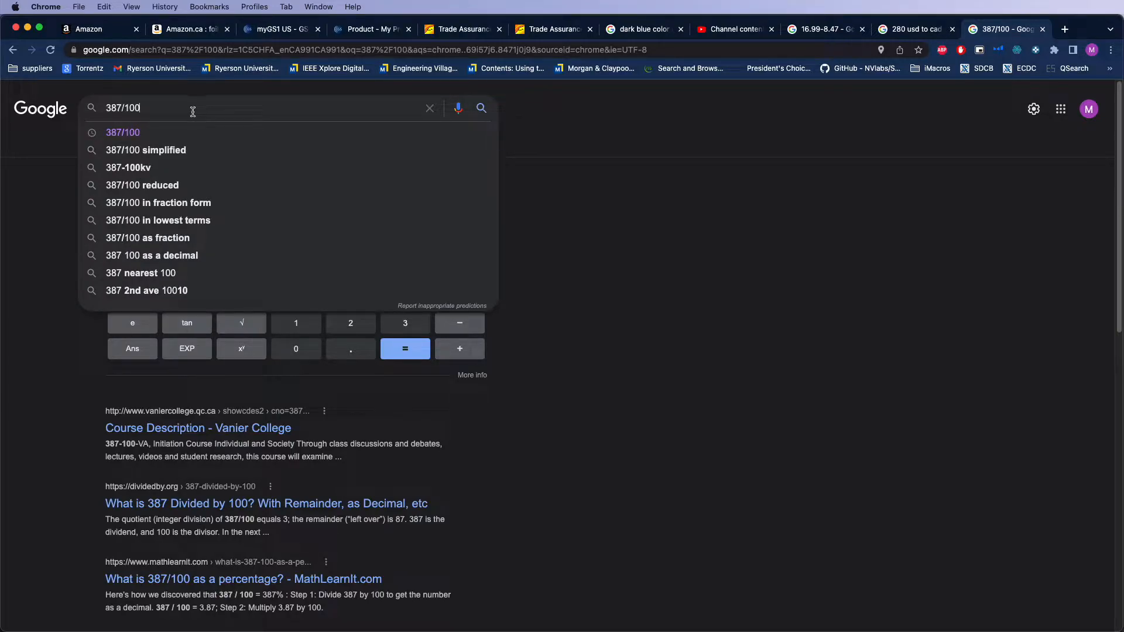
key(Return)
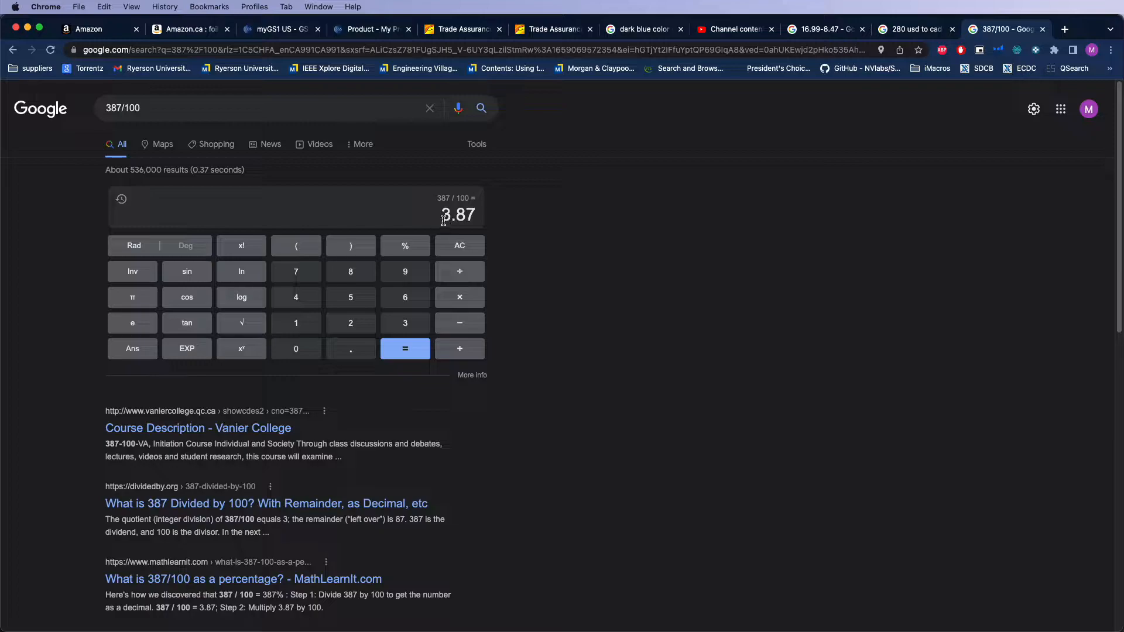
- Subtract the unit cost of 3.87 from the earlier 16.99-8.47 calculation to work out the profit
click(816, 30)
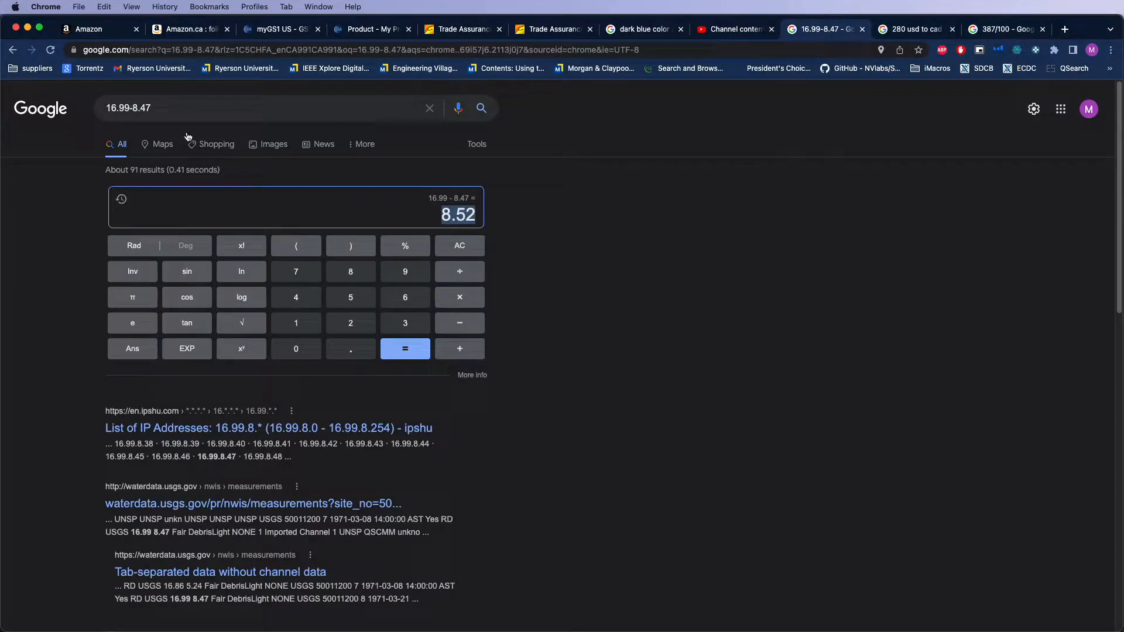
click(474, 220)
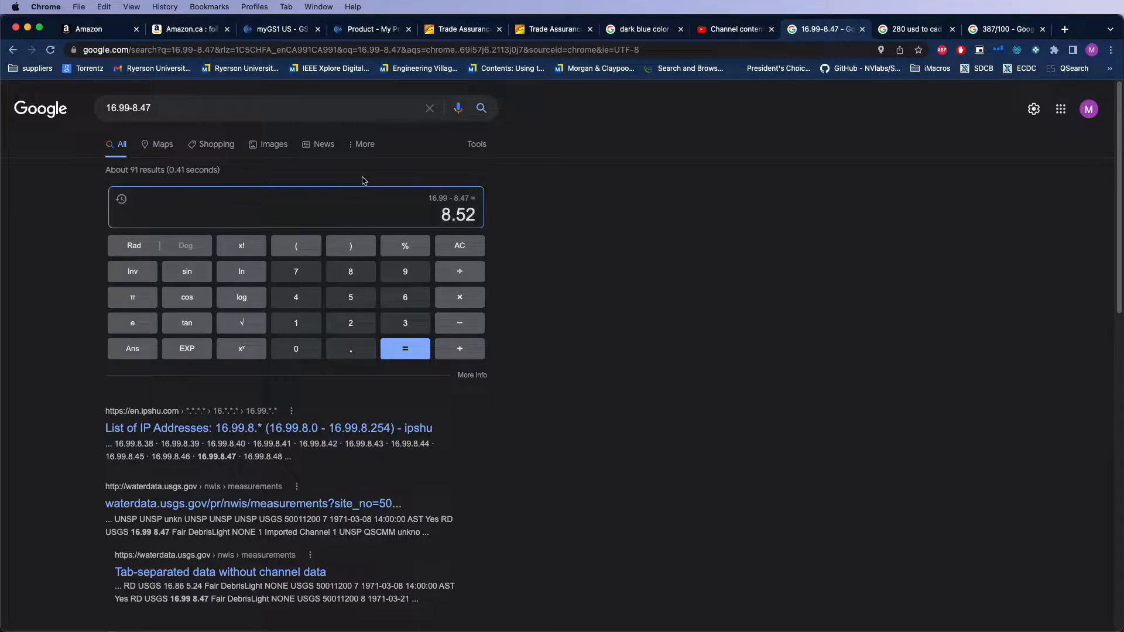
click(190, 110)
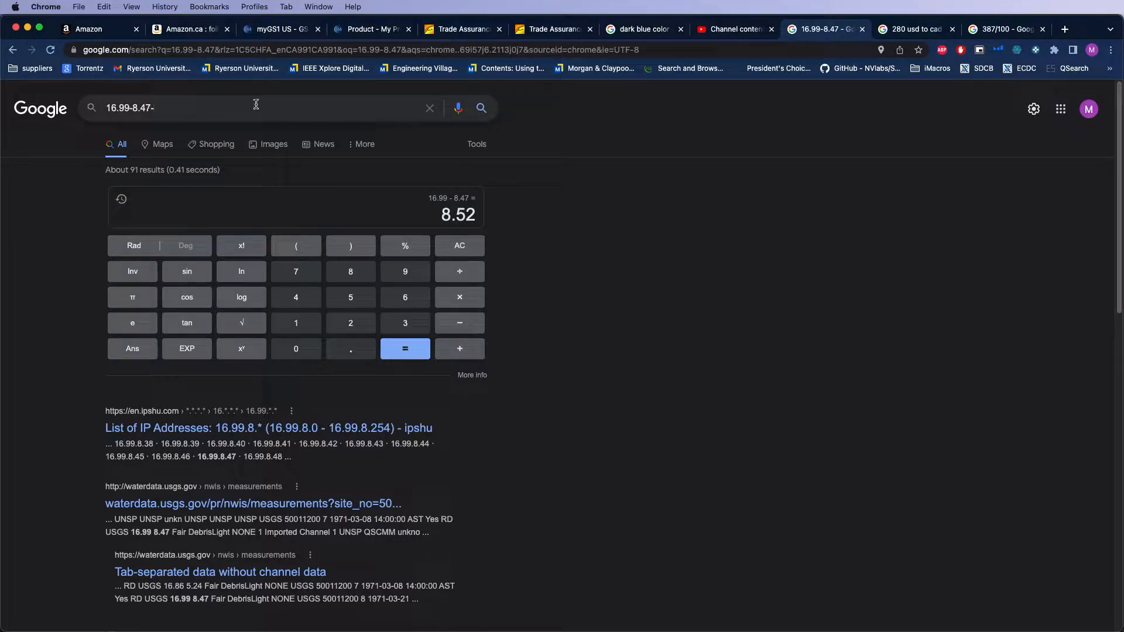
click(1011, 30)
click(819, 29)
text(-3.87)
key(Return)
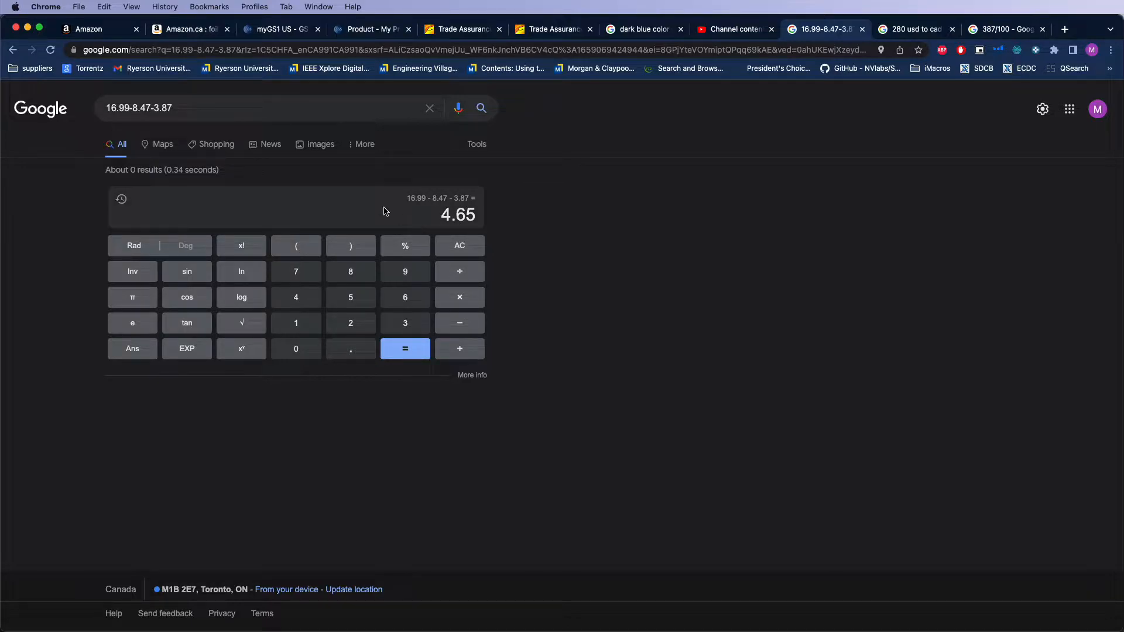
- Recalculate the profit with the selling price changed to 15.99
click(116, 108)
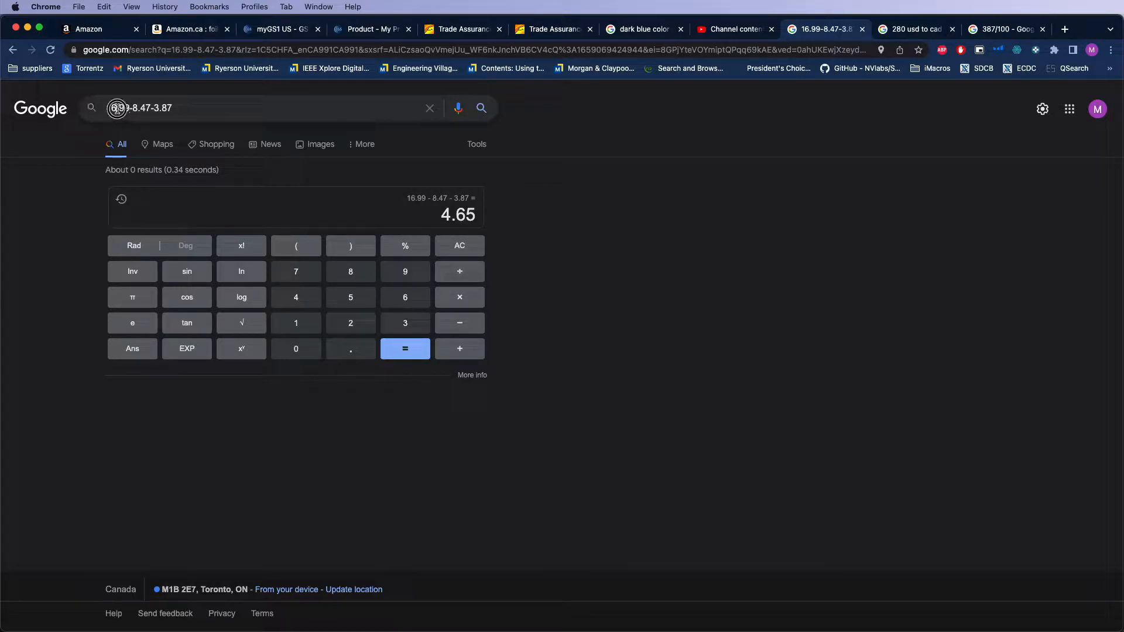
key(BackSpace)
text(5)
key(Return)
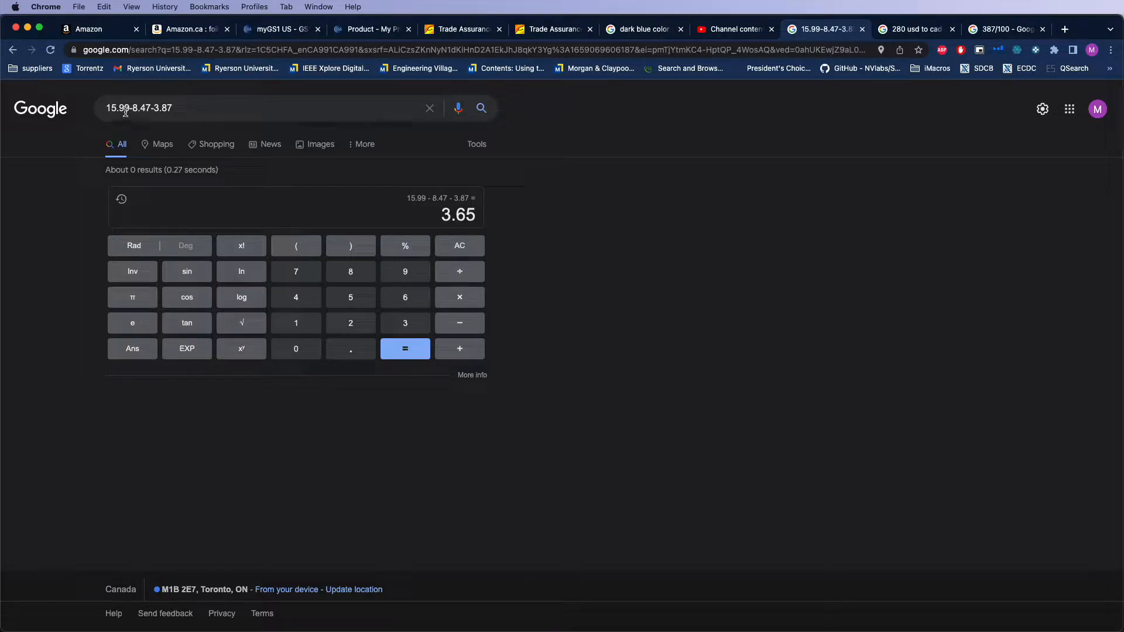
- In the Amazon inventory, set the foil packaging bags' price to CAD 15.99 and business price to CAD 14.99, and save the changes
drag(127, 112, 100, 108)
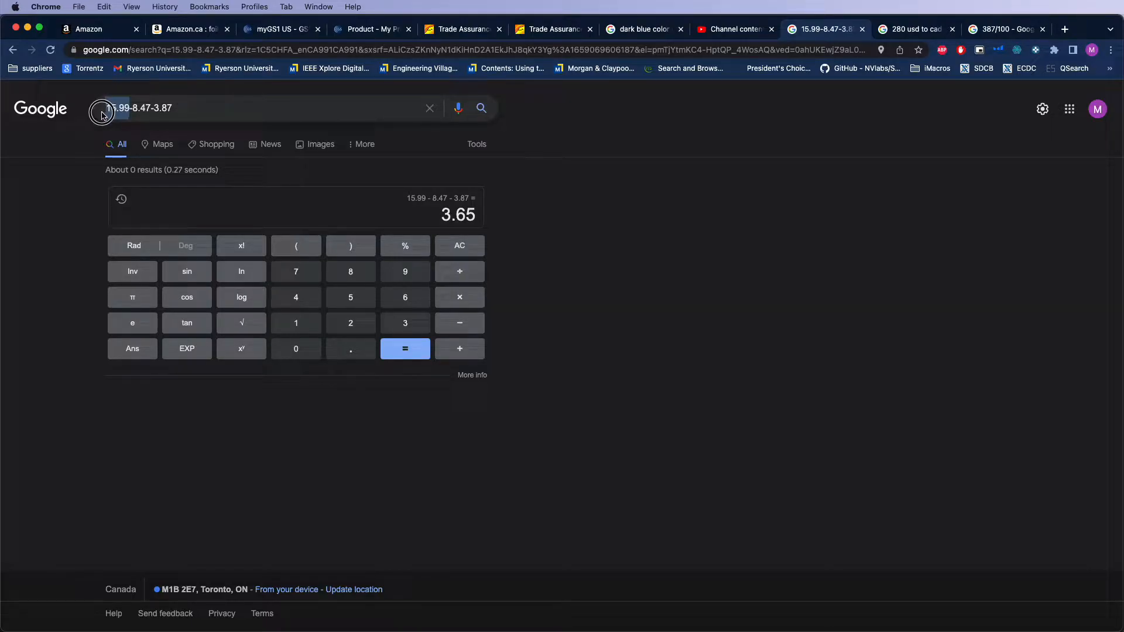
click(103, 35)
drag(739, 322, 764, 320)
text(15.99)
click(909, 324)
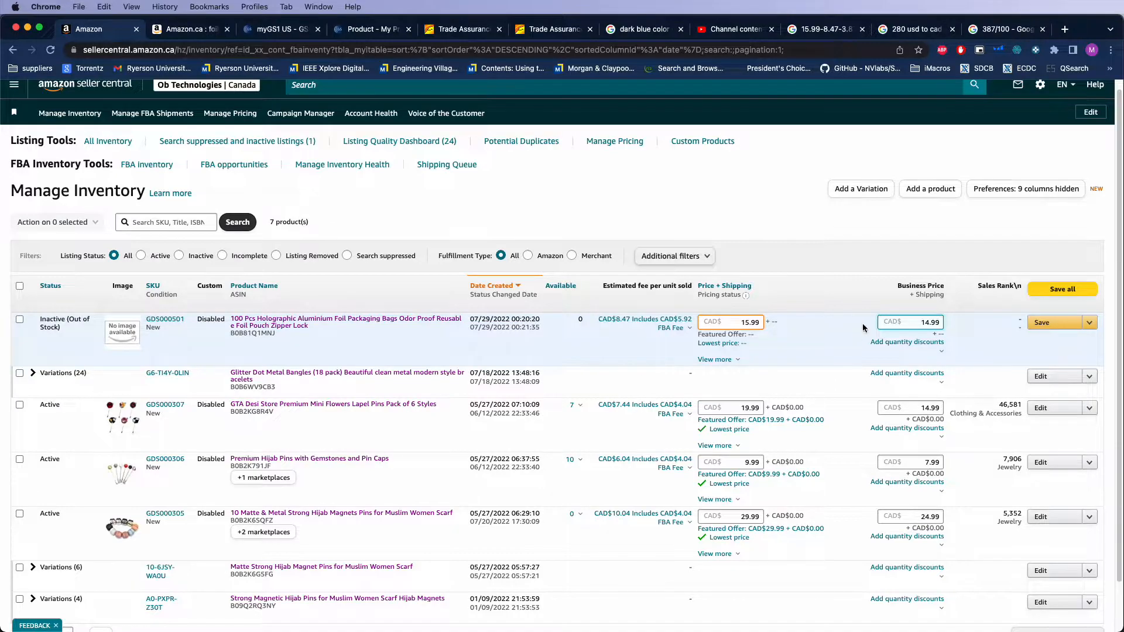
click(854, 237)
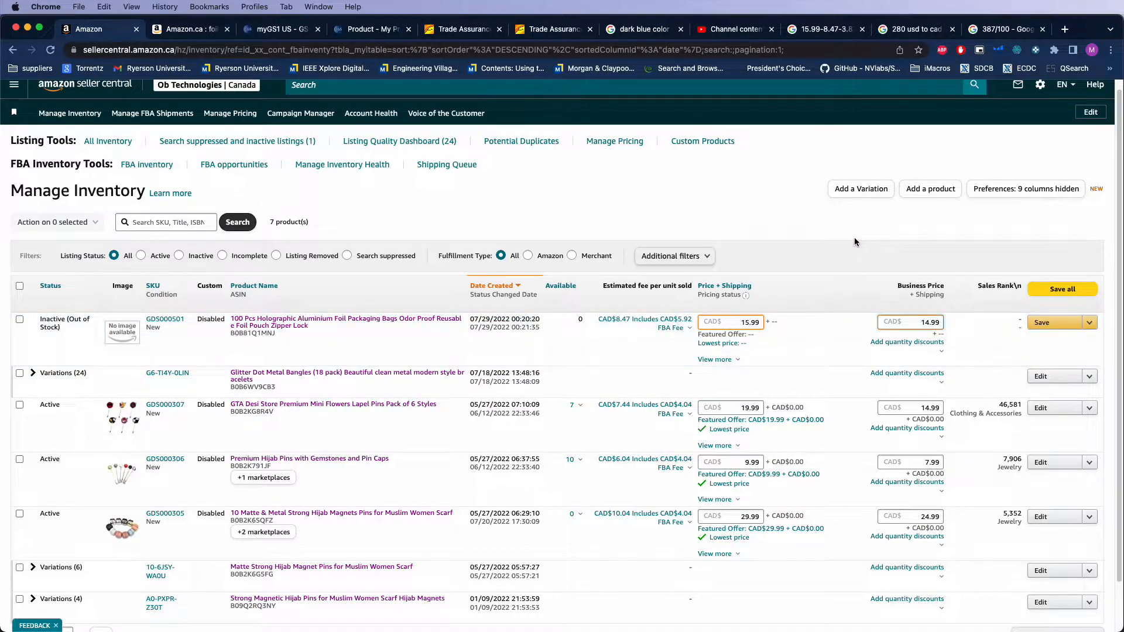
click(1035, 324)
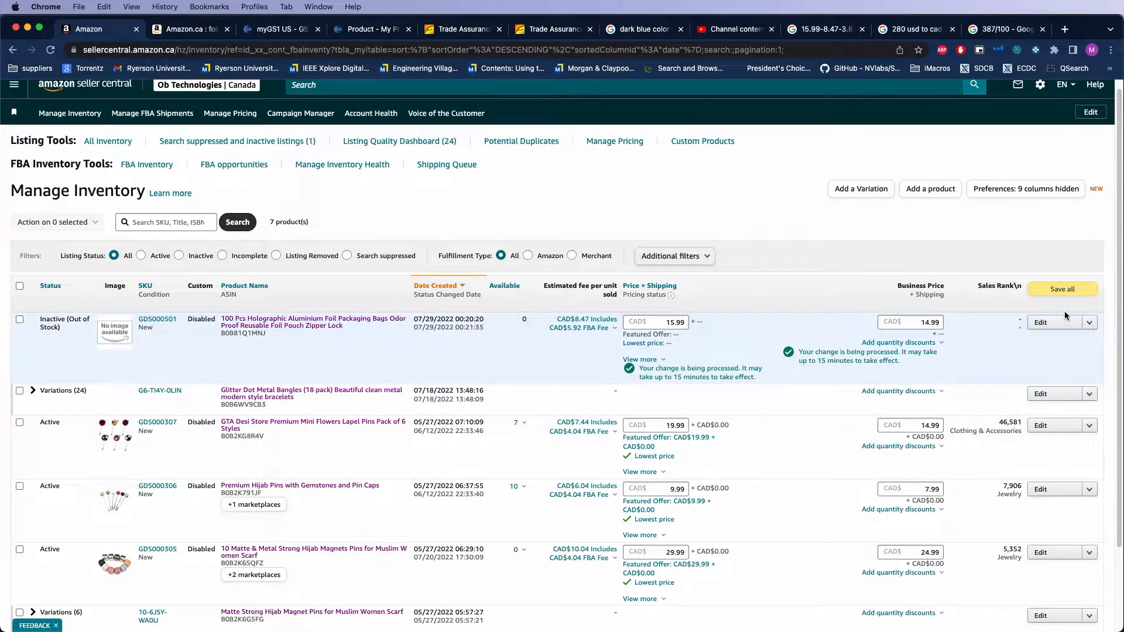
- Open the foil packaging bags listing for editing and go to its image upload section
click(1041, 323)
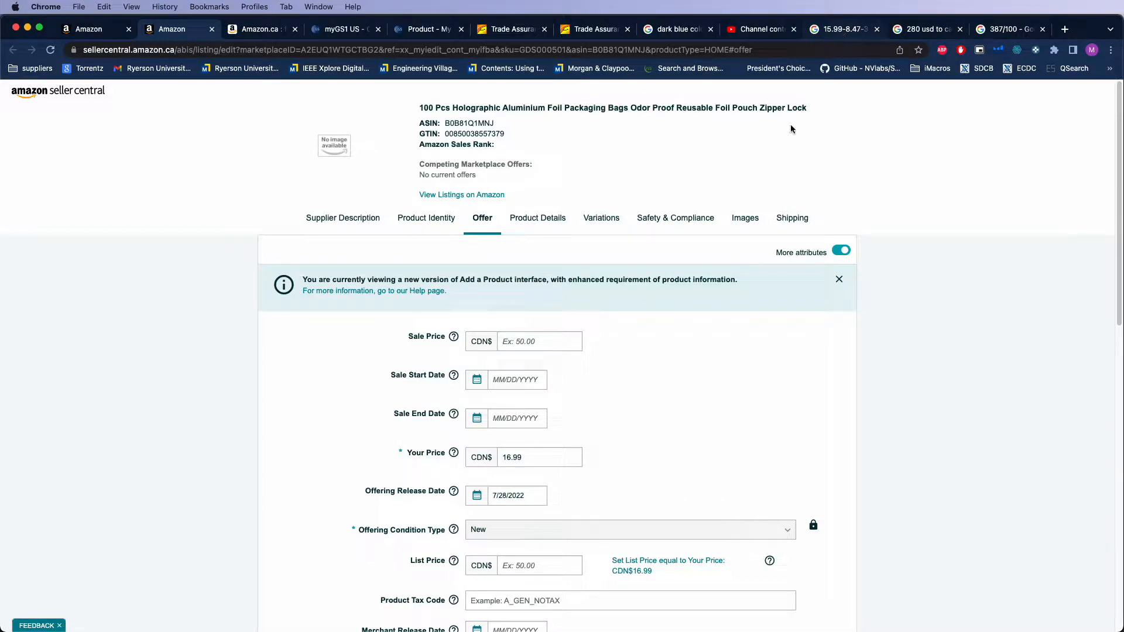
click(745, 219)
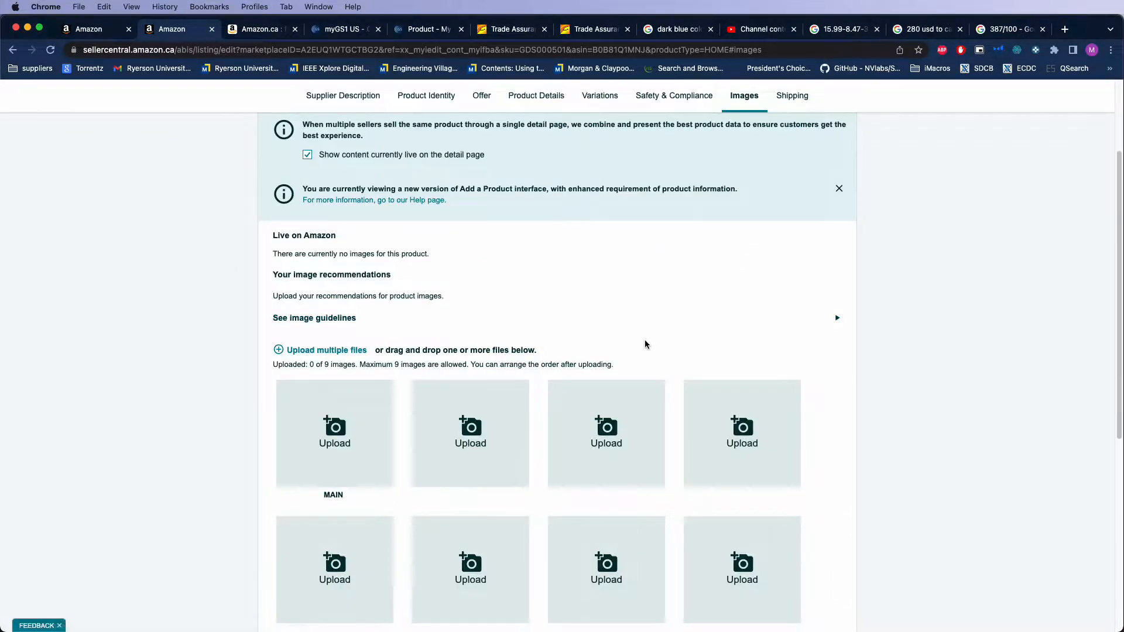
scroll(644, 342, down, 3)
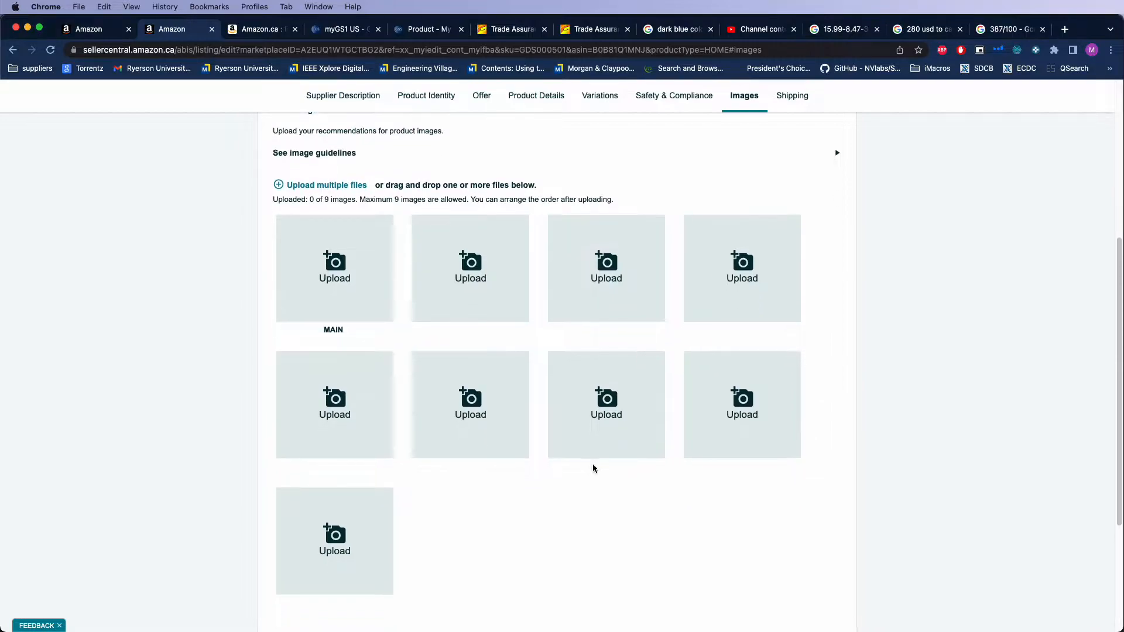
scroll(589, 465, down, 2)
scroll(589, 466, up, 2)
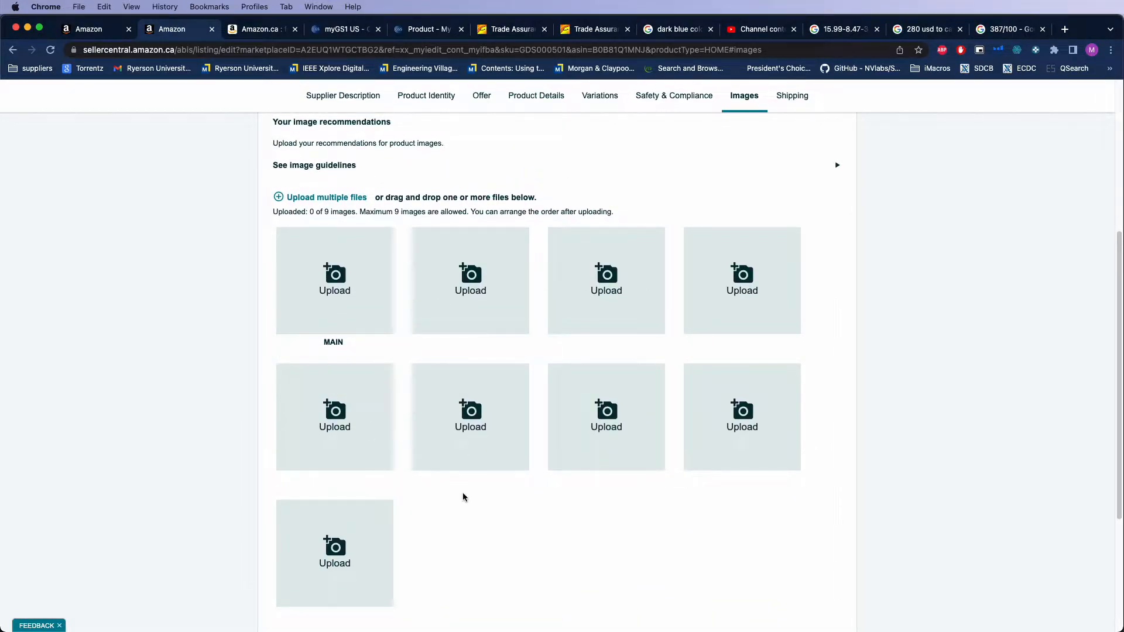
- Switch to Finder and open the DCIM folder on the NO NAME drive
key(super+Tab)
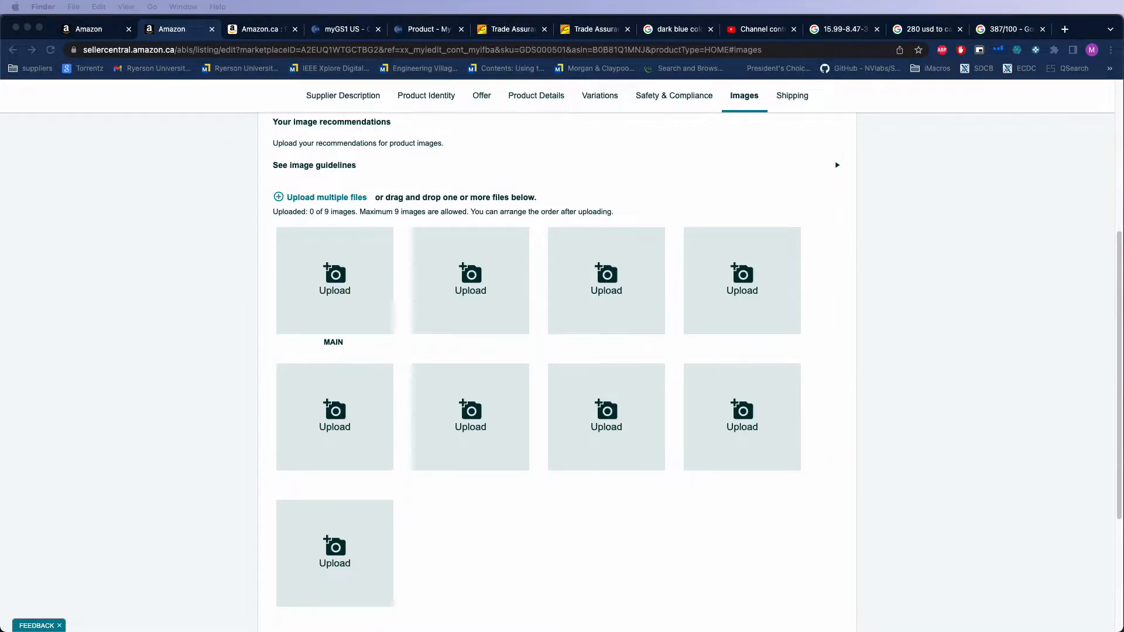
drag(609, 631, 360, 93)
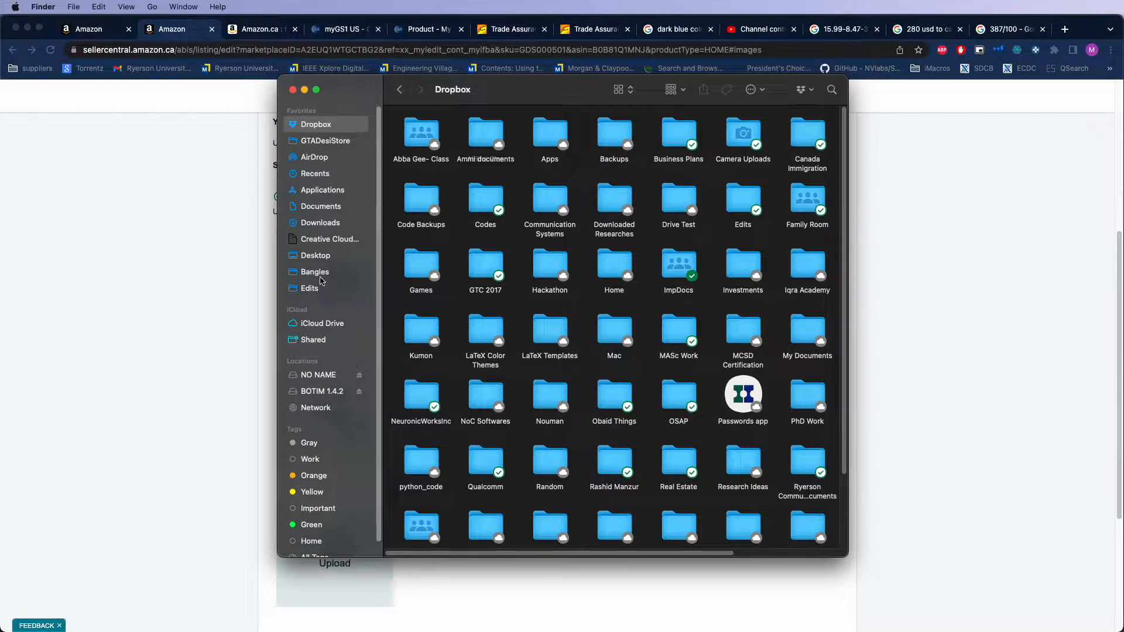
click(314, 257)
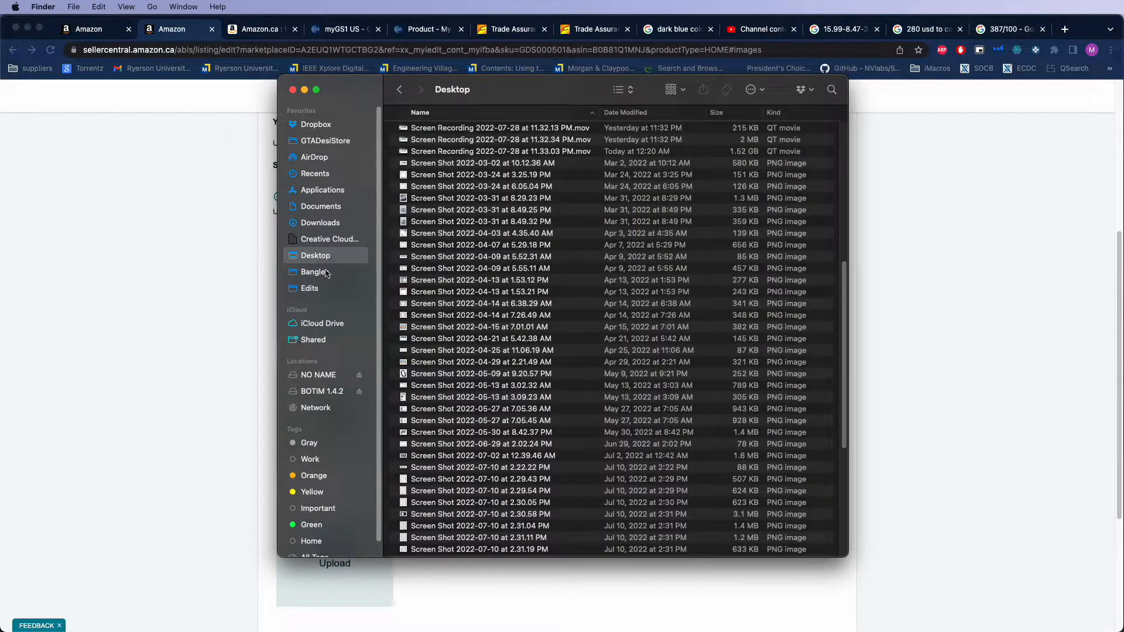
click(319, 375)
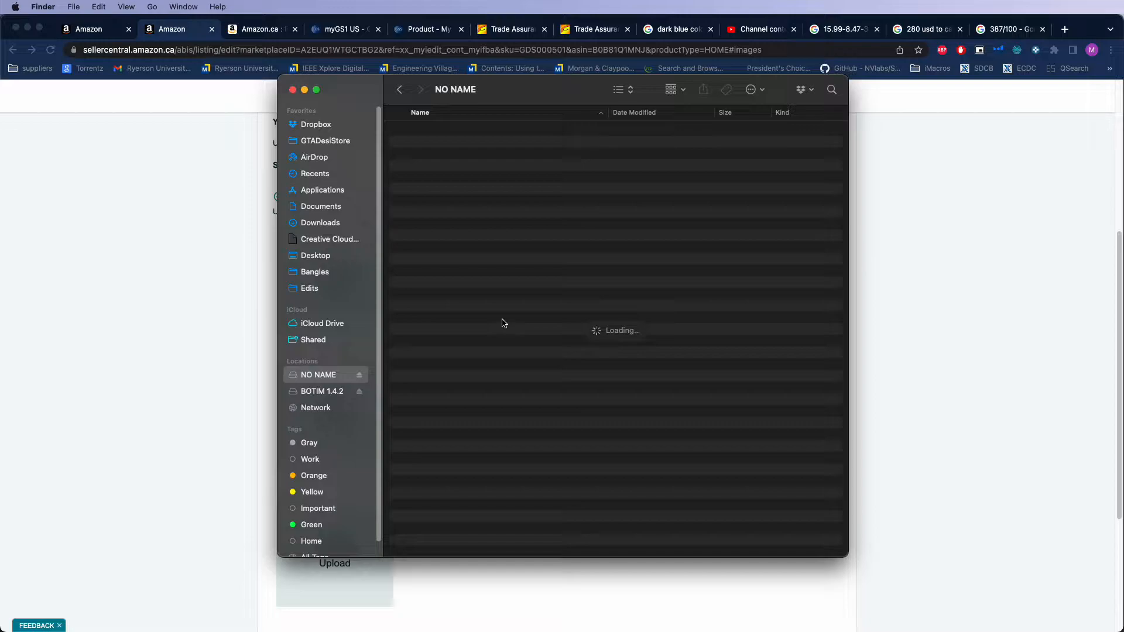
double_click(423, 130)
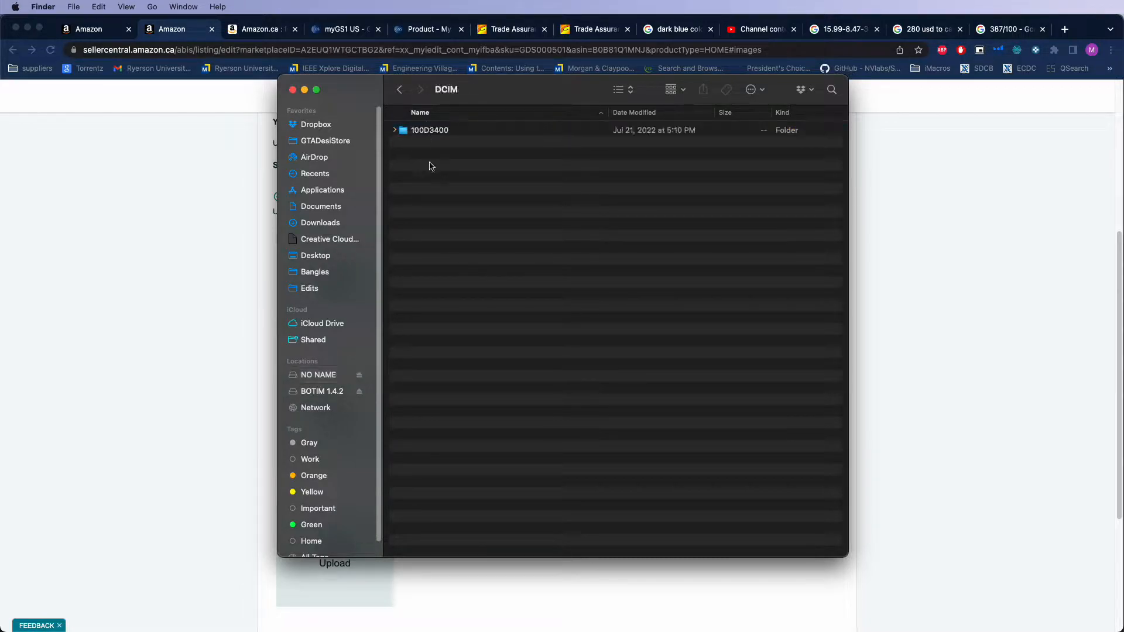
- Open the 100D3400 folder, show its files as icons and widen the Finder window
double_click(430, 130)
click(622, 90)
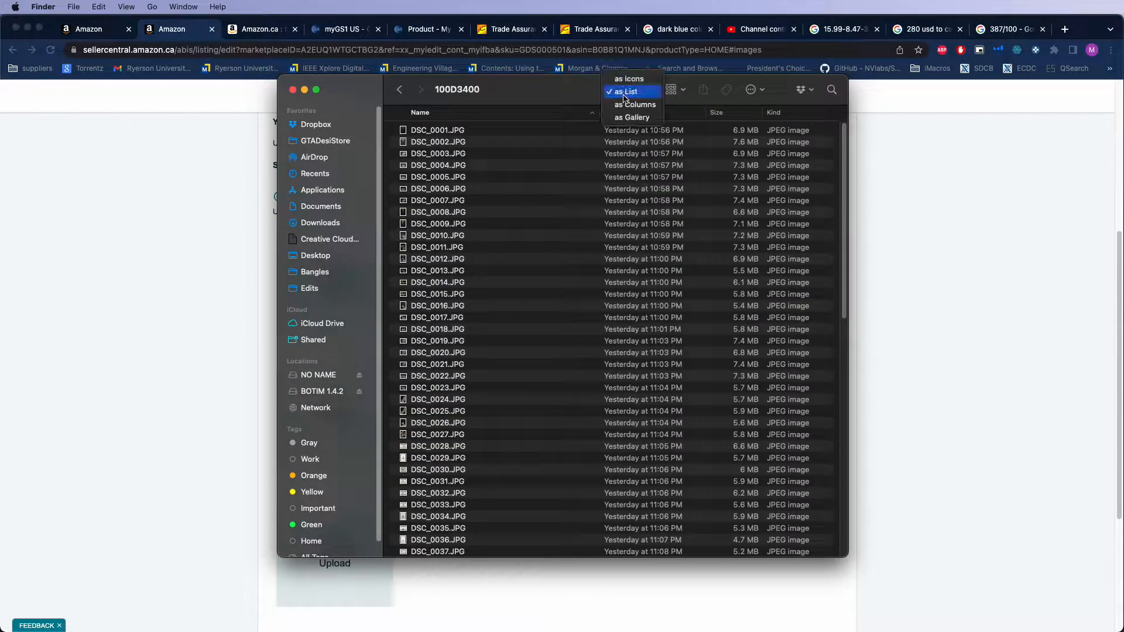
click(630, 82)
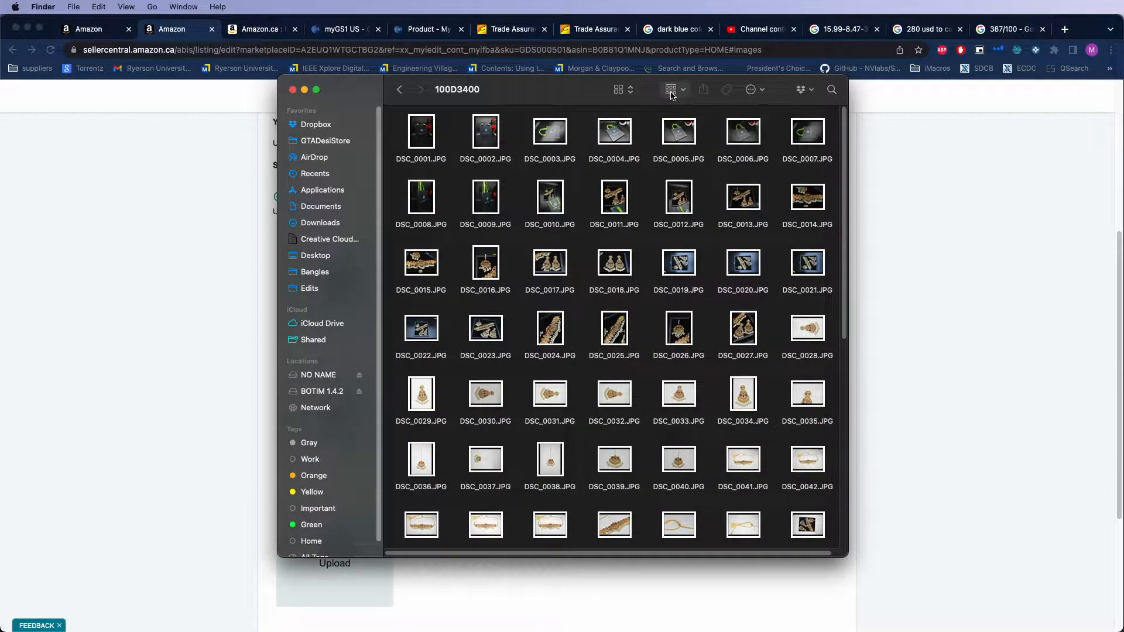
click(680, 93)
click(683, 92)
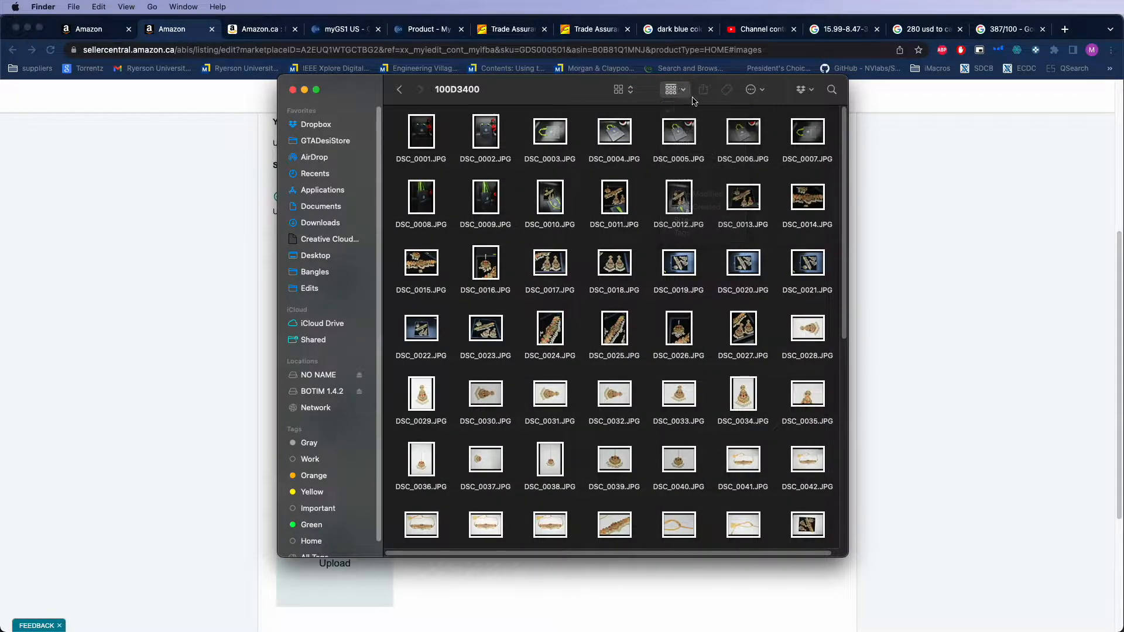
drag(848, 223, 1045, 217)
- Preview the jewellery photos DSC_0026.JPG and DSC_0015.JPG, closing each one after viewing
double_click(681, 293)
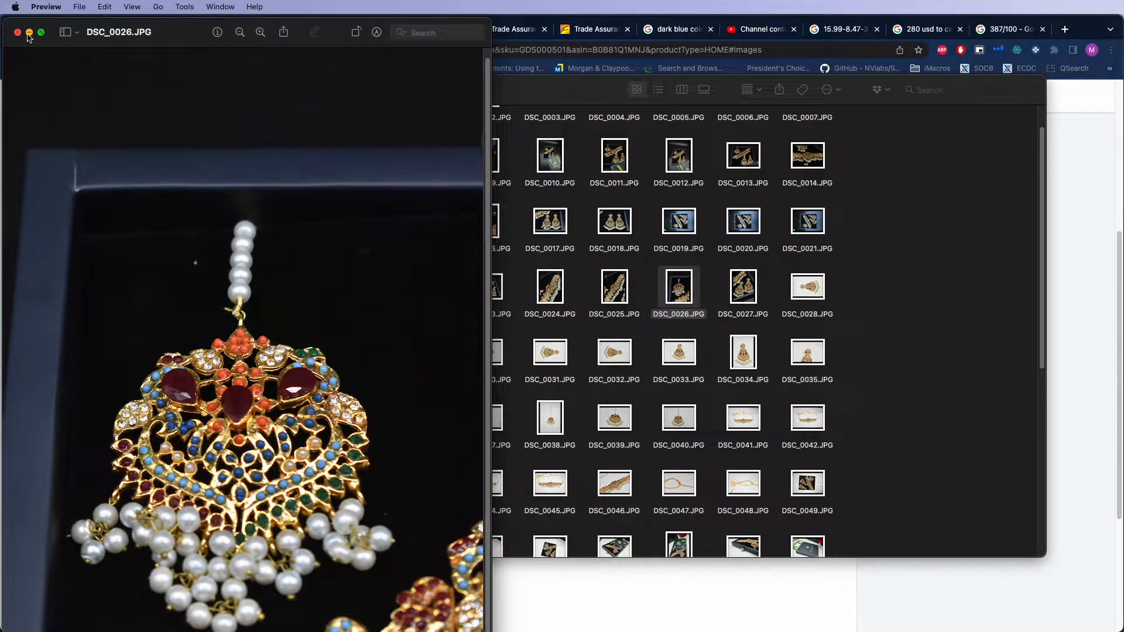
click(16, 33)
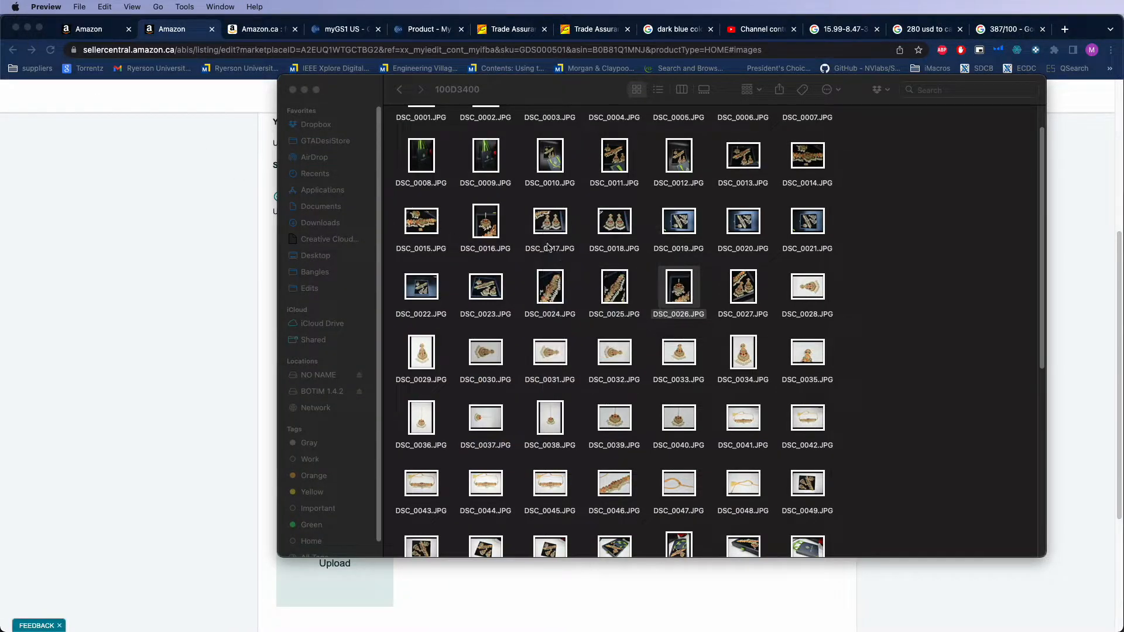
double_click(420, 222)
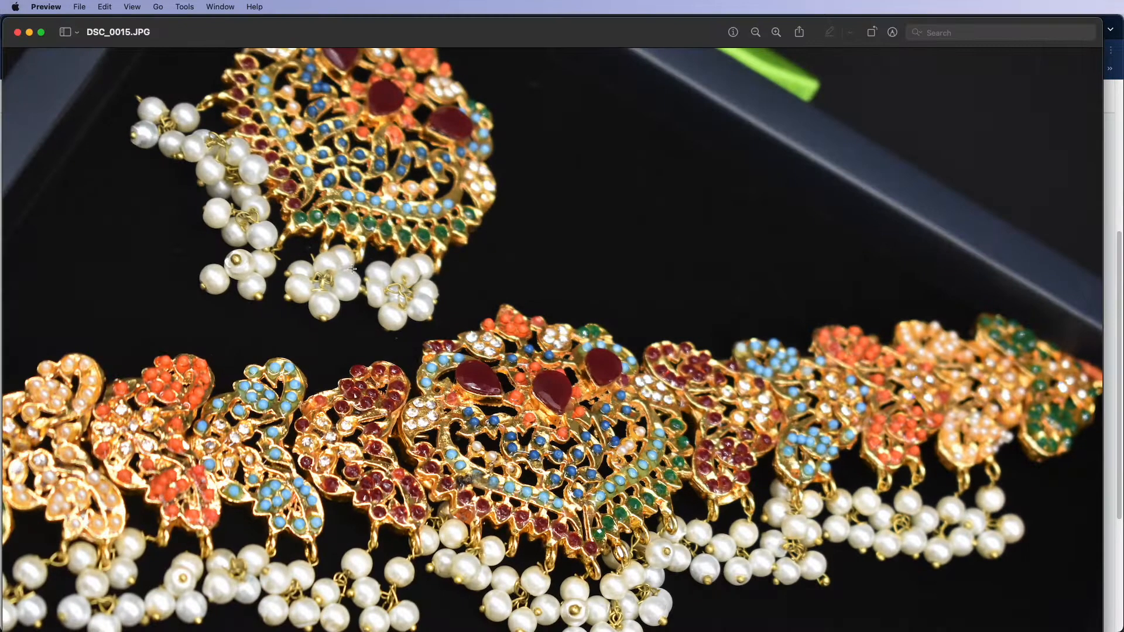
click(18, 33)
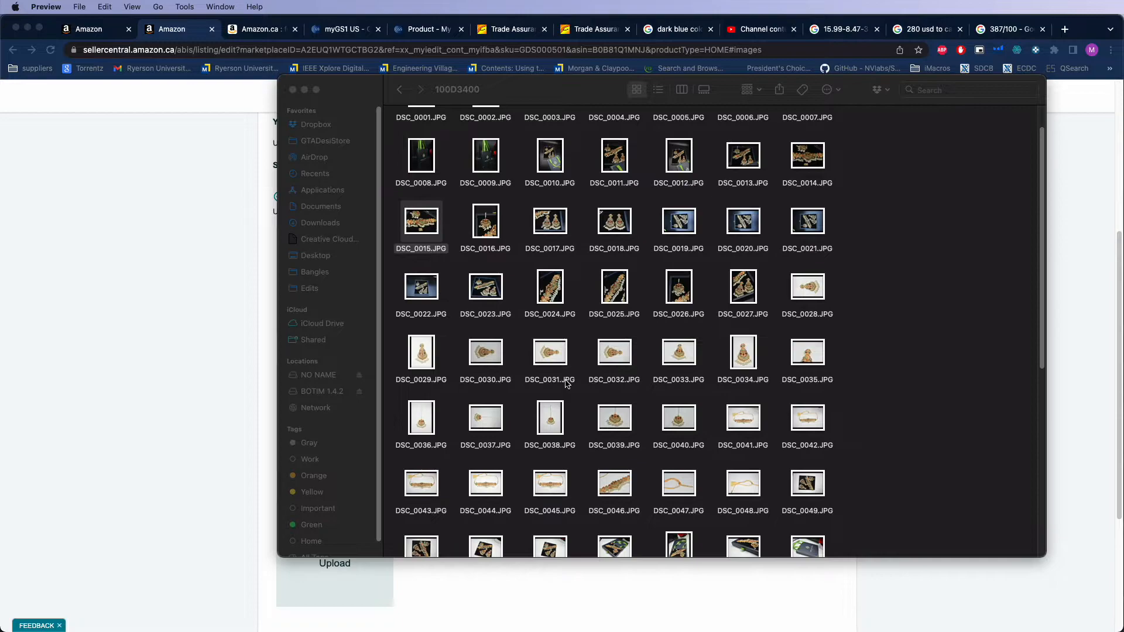
- Preview the packed bag bundle photo DSC_0058.JPG in full by shrinking its window, and close it
scroll(566, 383, down, 10)
scroll(566, 384, down, 2)
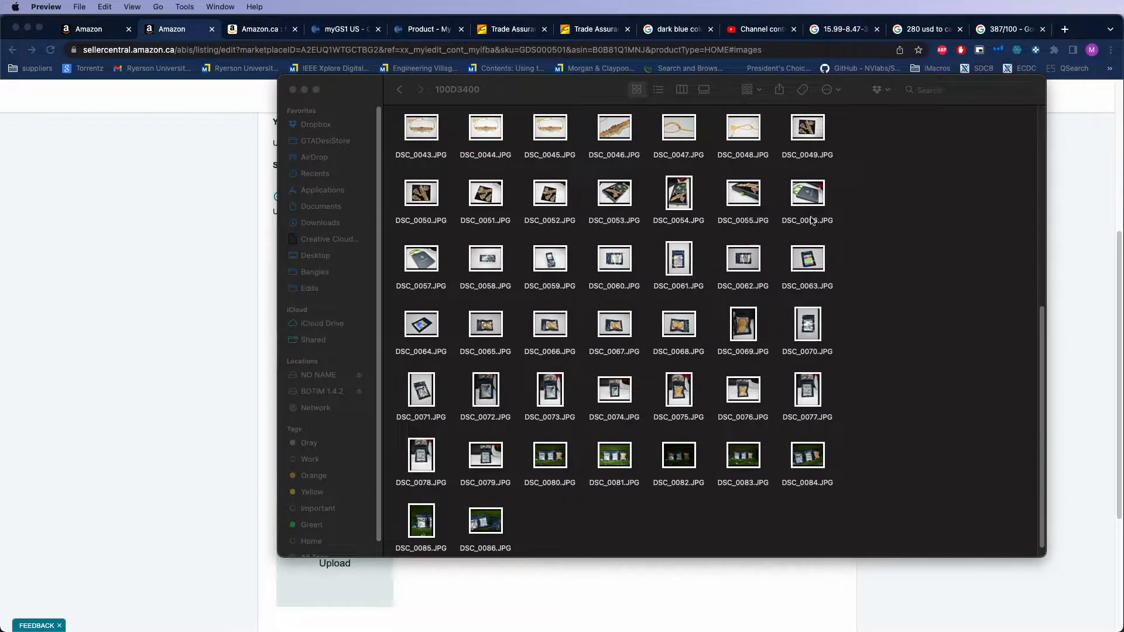
double_click(486, 258)
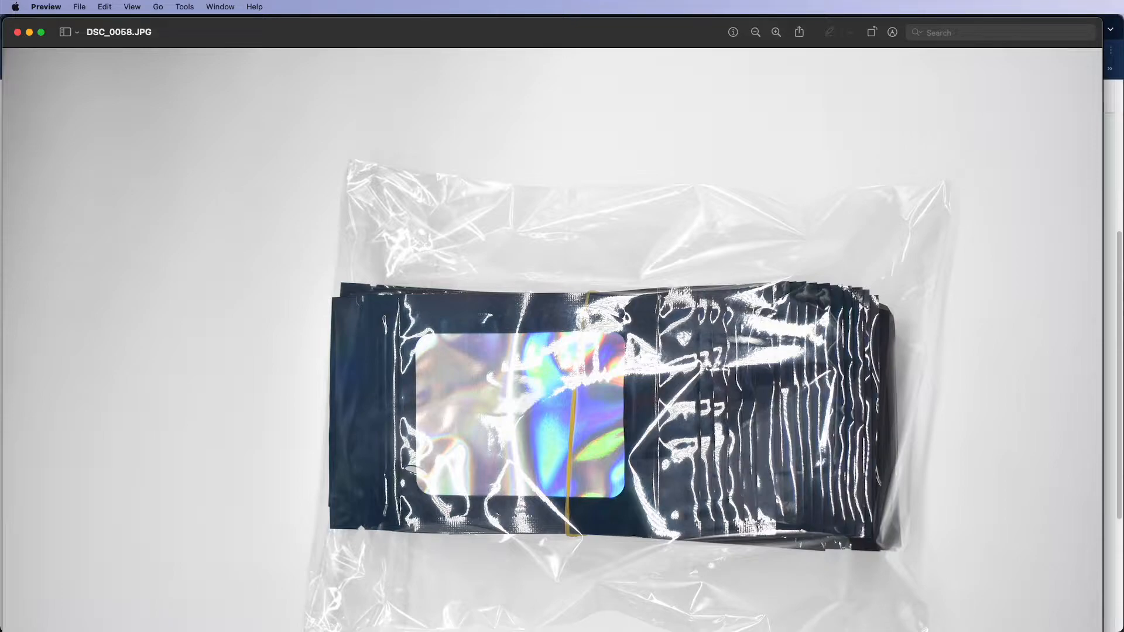
drag(1102, 630, 847, 583)
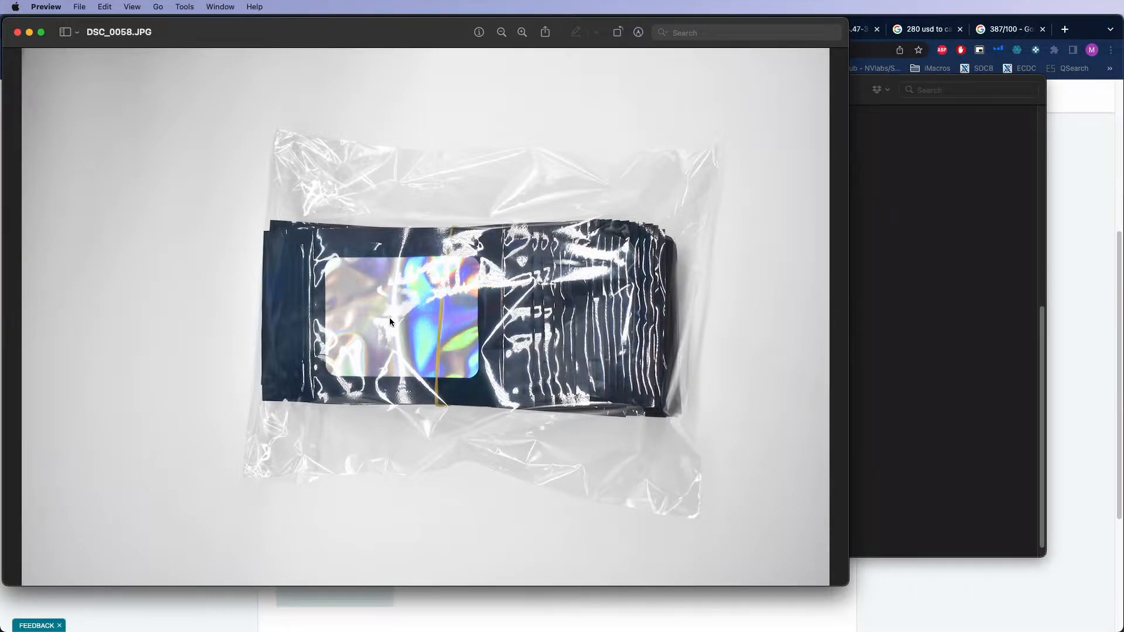
click(17, 32)
- Preview the cookie-filled bag photos DSC_0066.JPG and DSC_0065.JPG, closing each one after viewing
drag(550, 325, 515, 392)
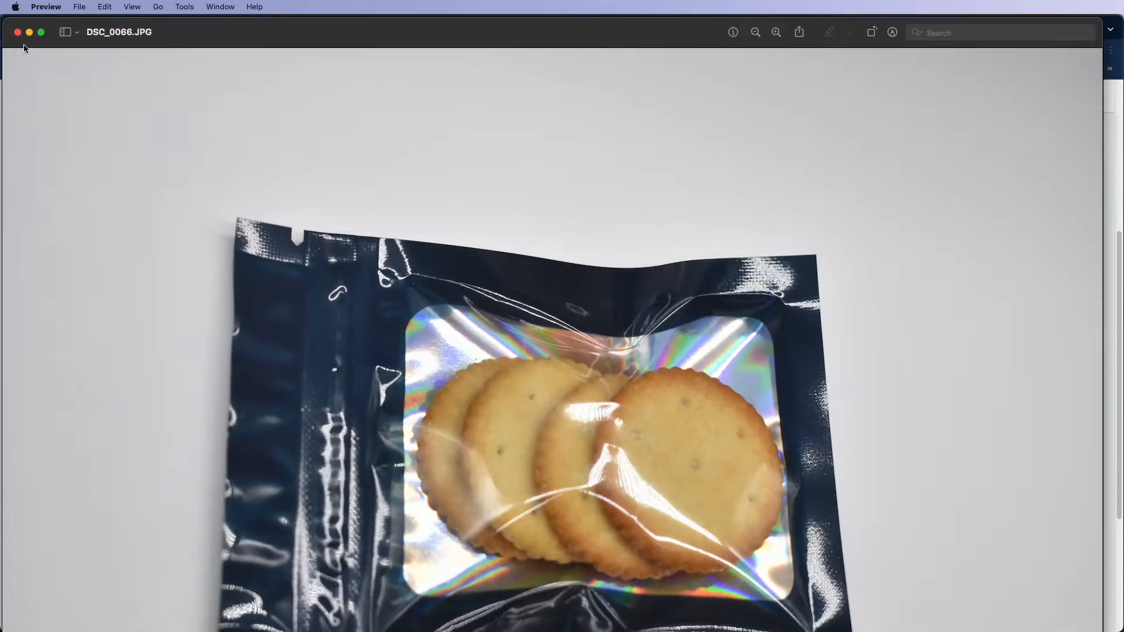
click(17, 33)
double_click(486, 324)
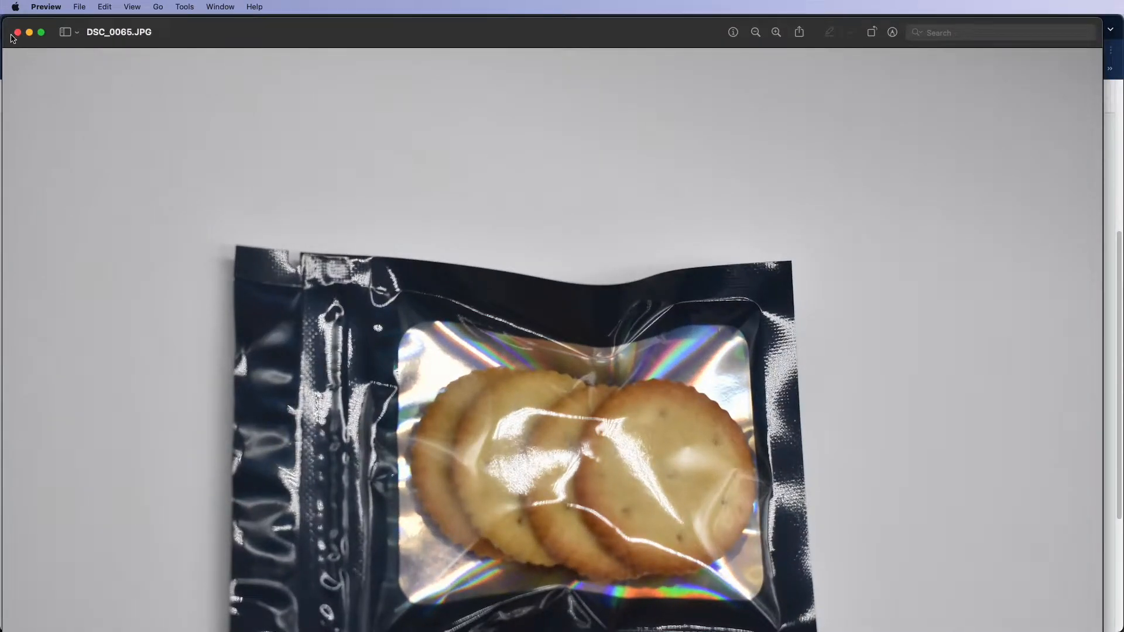
click(17, 32)
- Preview DSC_0075.JPG, fit the whole photo into a smaller window, and close it
click(652, 413)
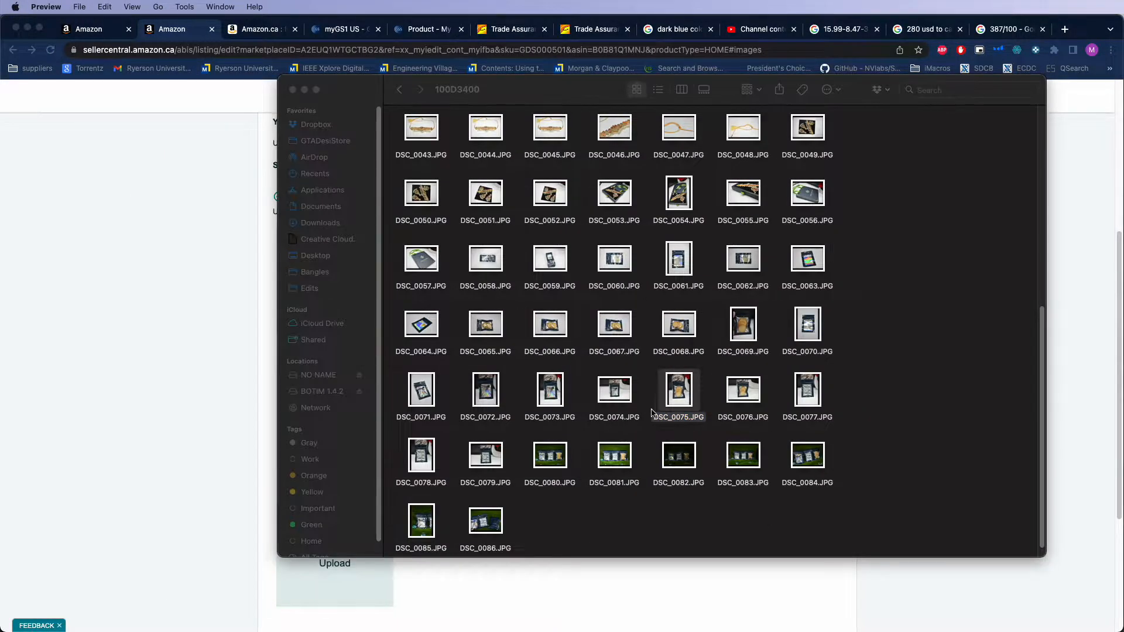
double_click(651, 413)
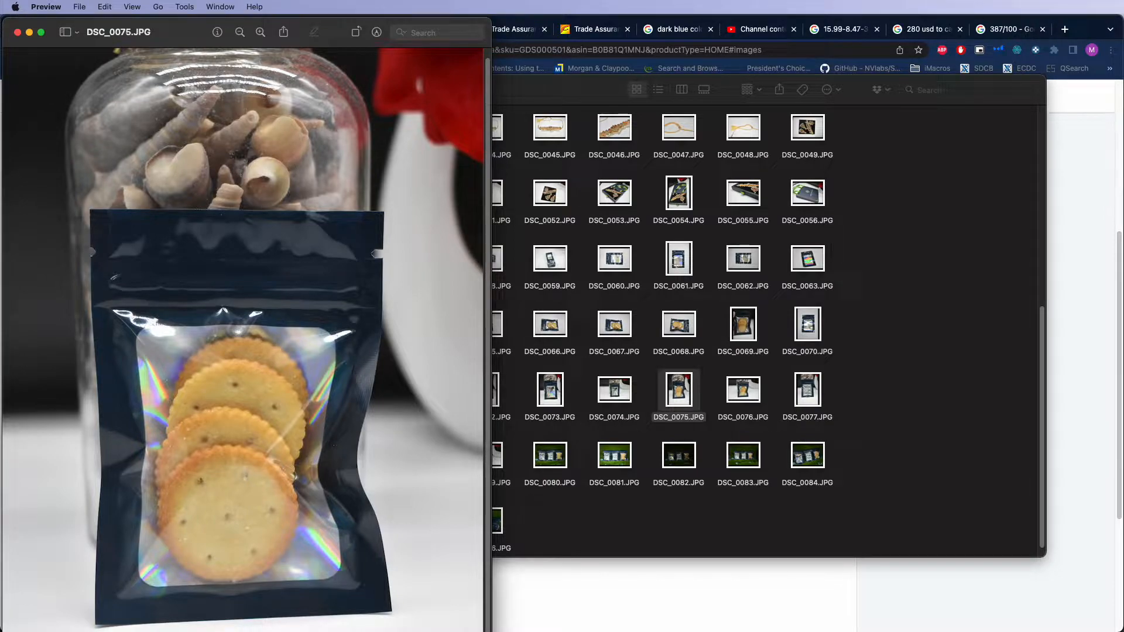
drag(490, 631, 327, 567)
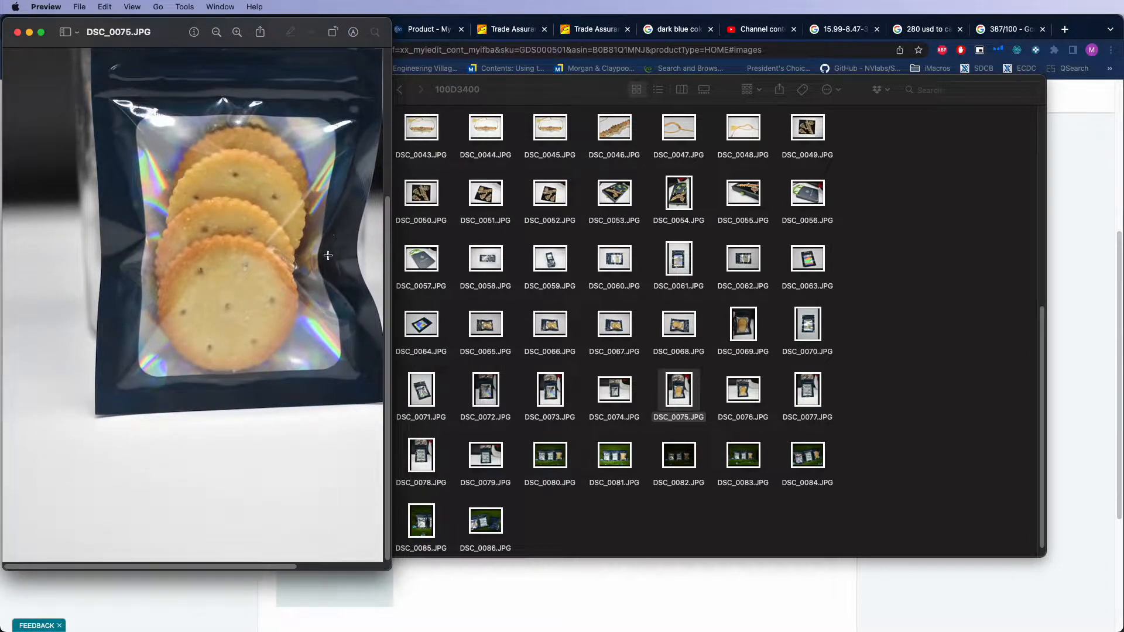
click(216, 32)
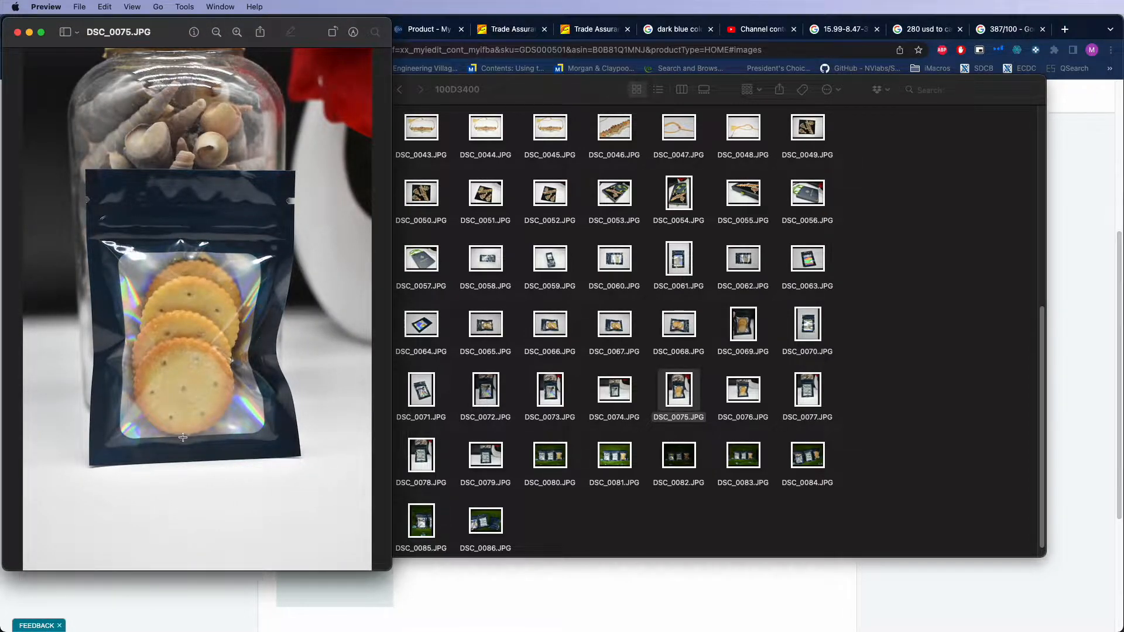
click(17, 32)
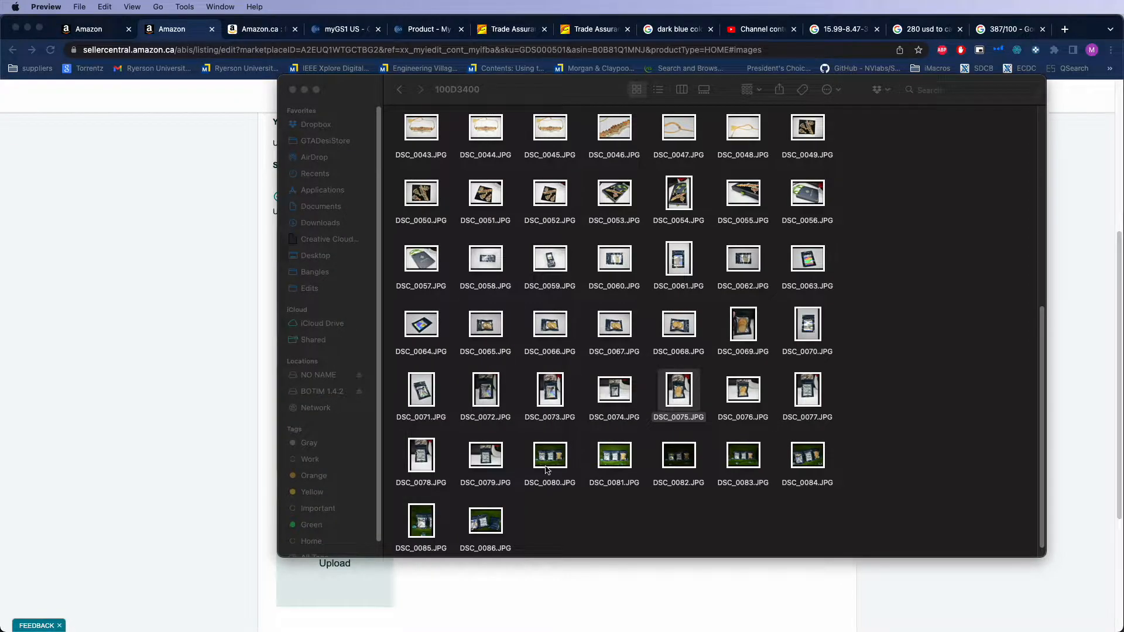
- Preview the photo of three filled bags on grass, DSC_0080.JPG, in a reduced window and close it
double_click(546, 468)
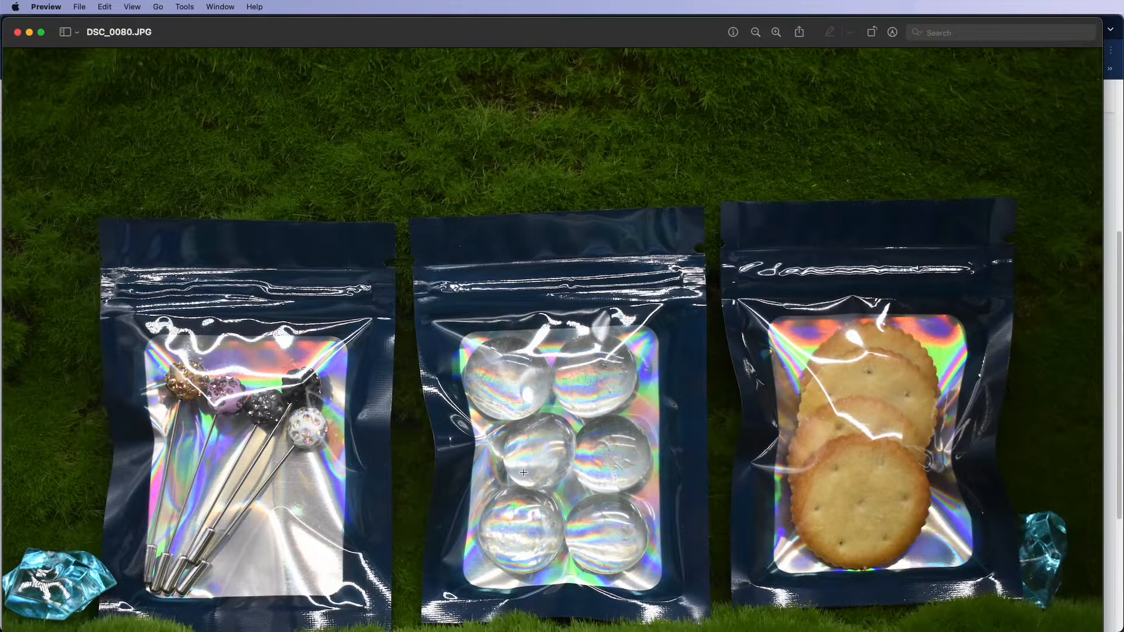
drag(1102, 631, 816, 598)
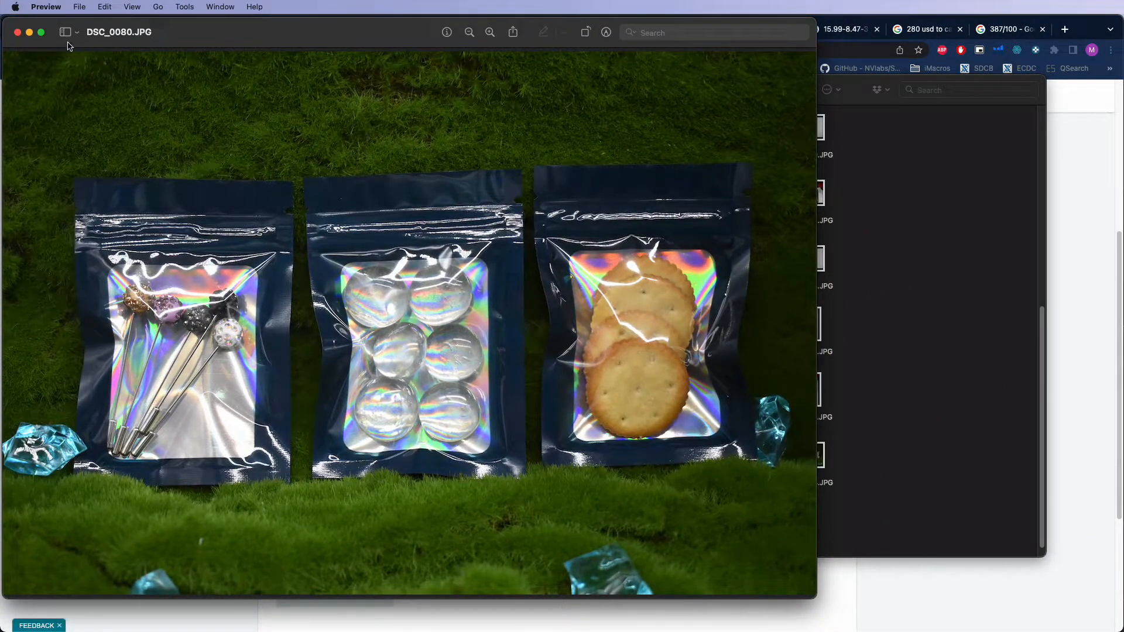
click(17, 32)
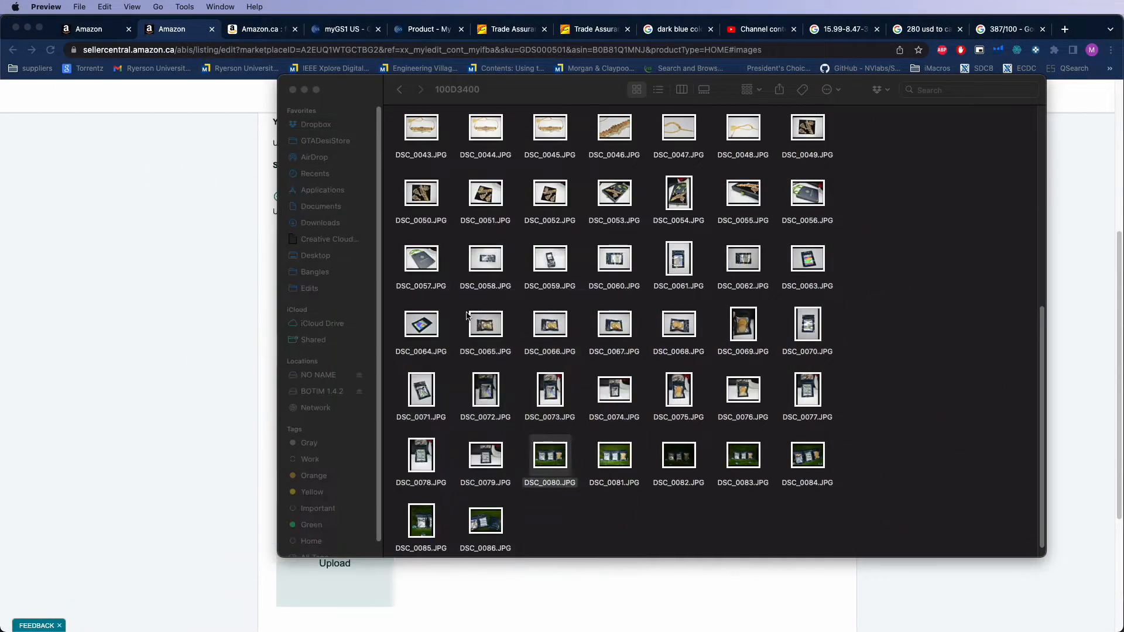
- Preview DSC_0078.JPG in a reduced window, examine the filled bag, and close the photo
scroll(642, 446, down, 1)
click(421, 453)
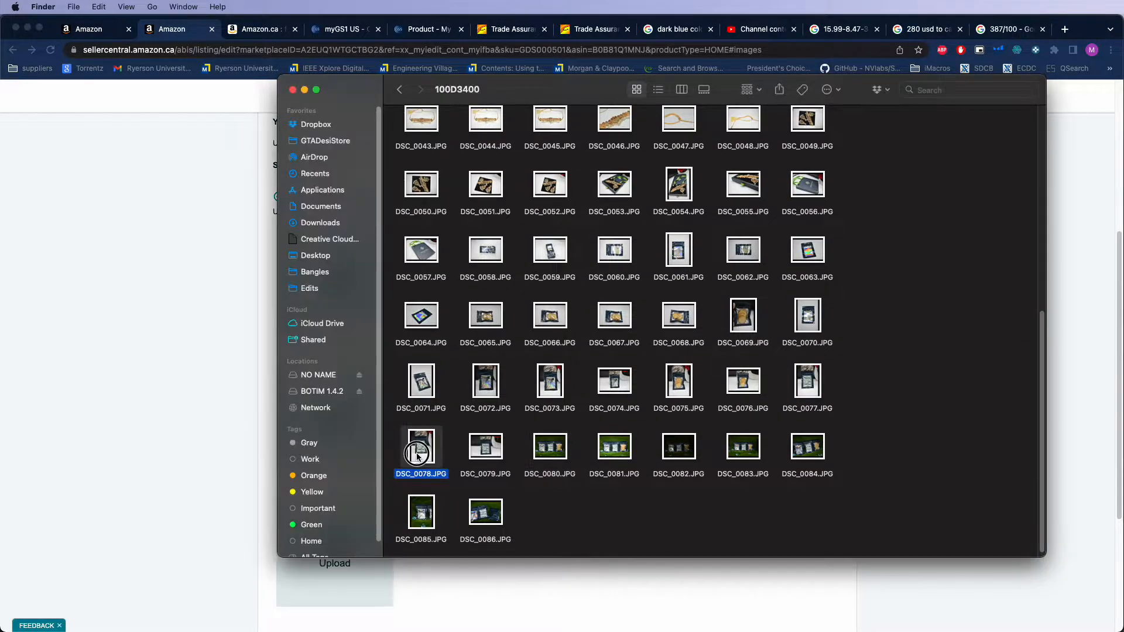
key(super+o)
drag(490, 629, 361, 600)
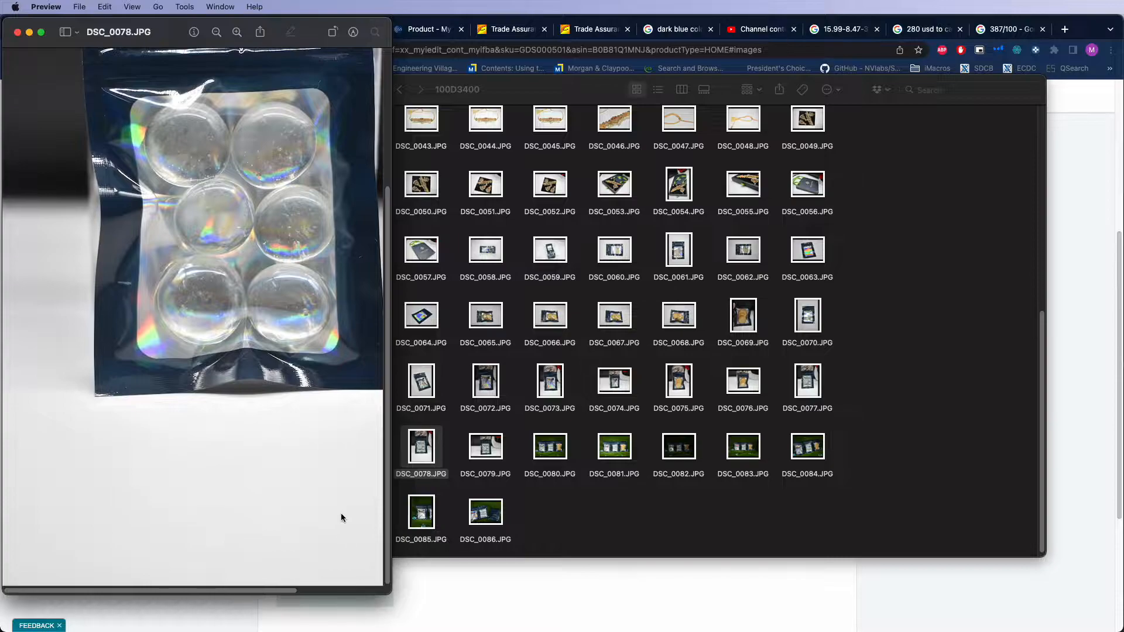
scroll(371, 301, up, 5)
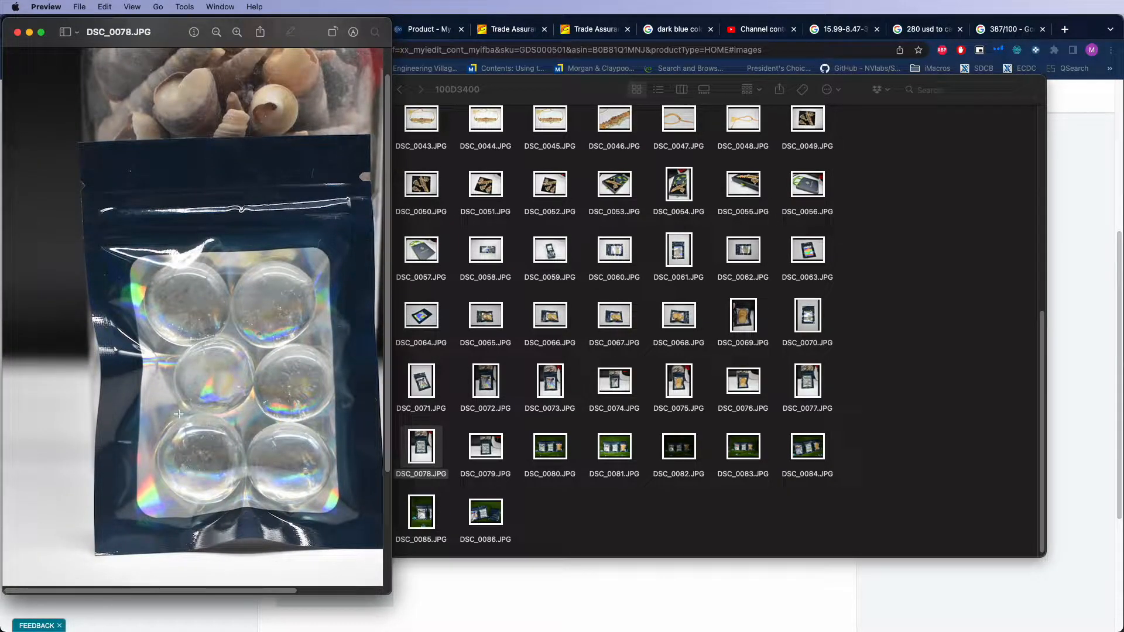
click(17, 32)
- Preview the angled empty bag photo DSC_0064.JPG in a reduced window and close it
scroll(582, 502, up, 5)
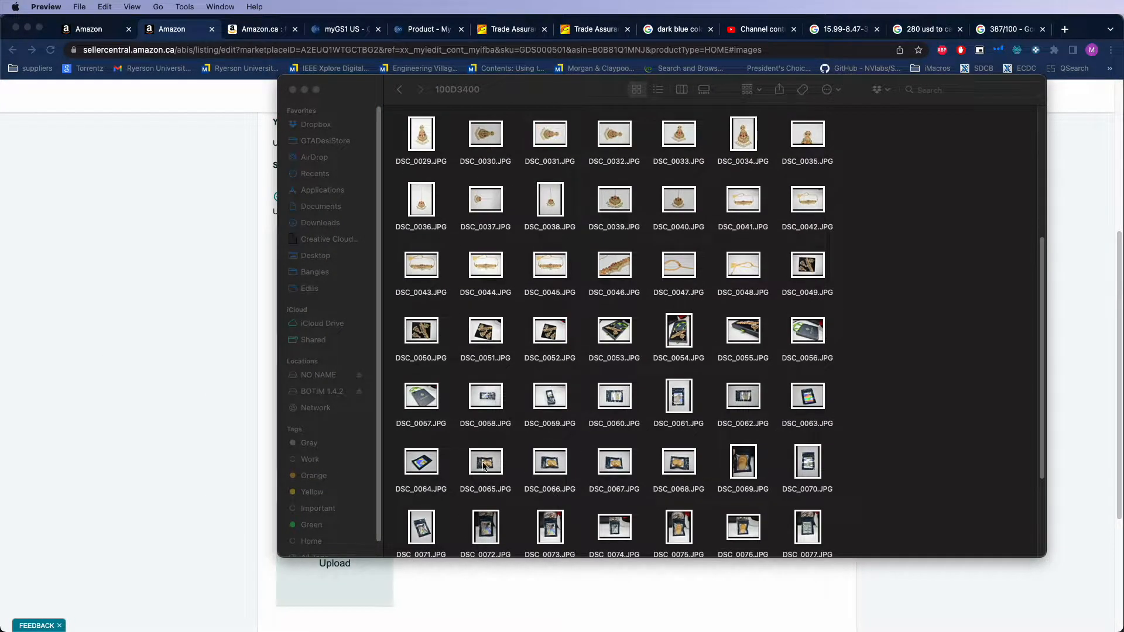
double_click(421, 462)
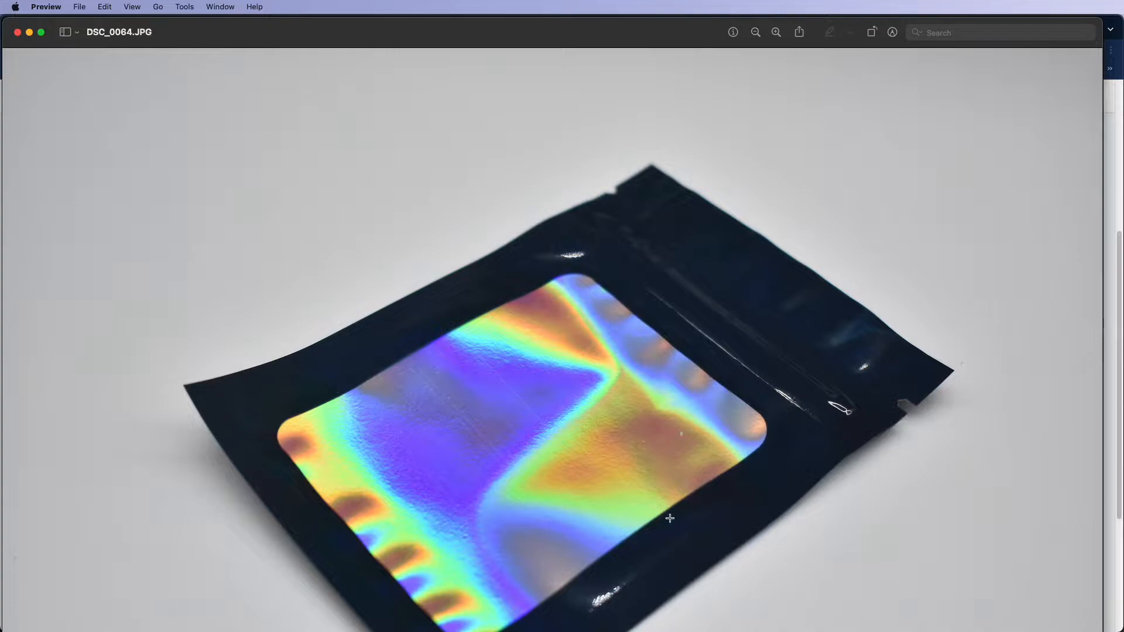
drag(1101, 629, 709, 539)
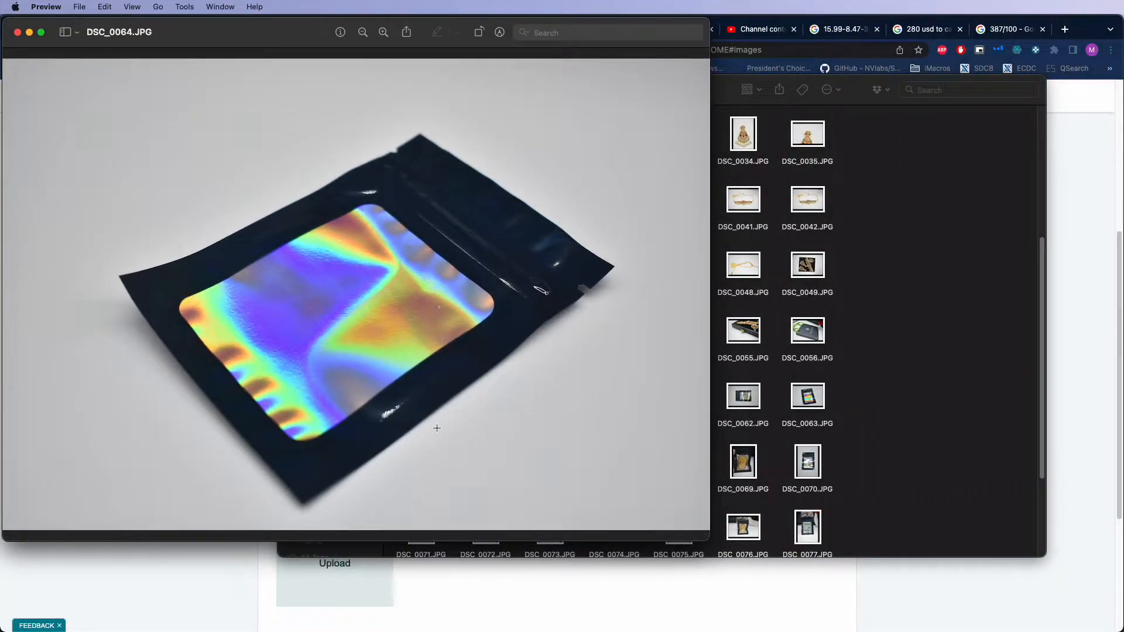
click(17, 32)
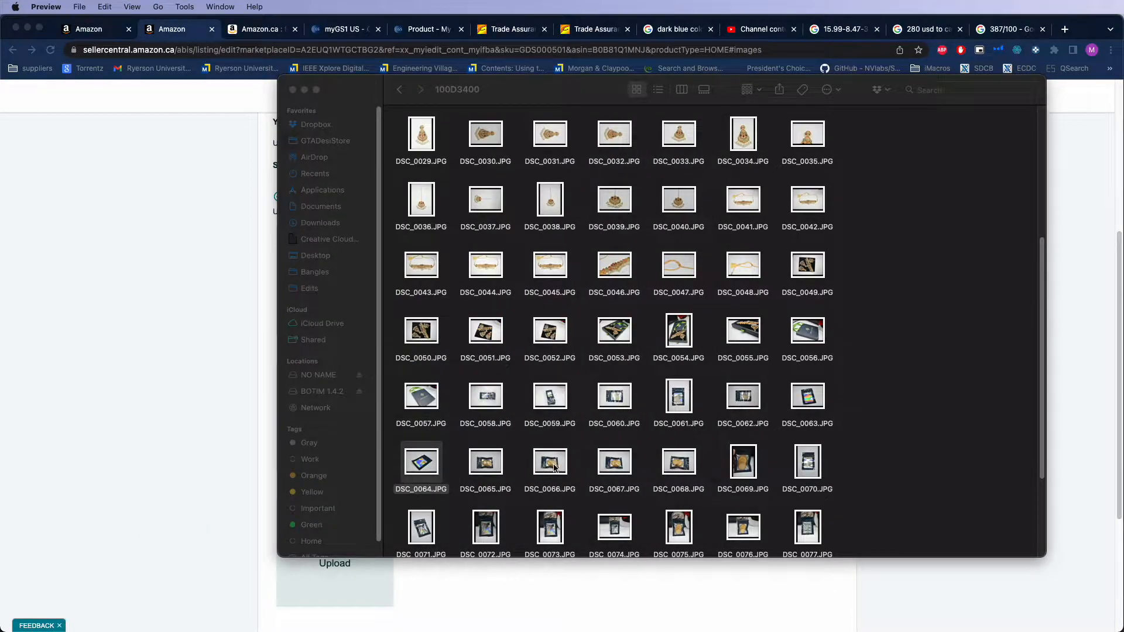
- Preview the bag bundle photo DSC_0059.JPG and shrink its window to see the whole picture
click(550, 398)
double_click(550, 398)
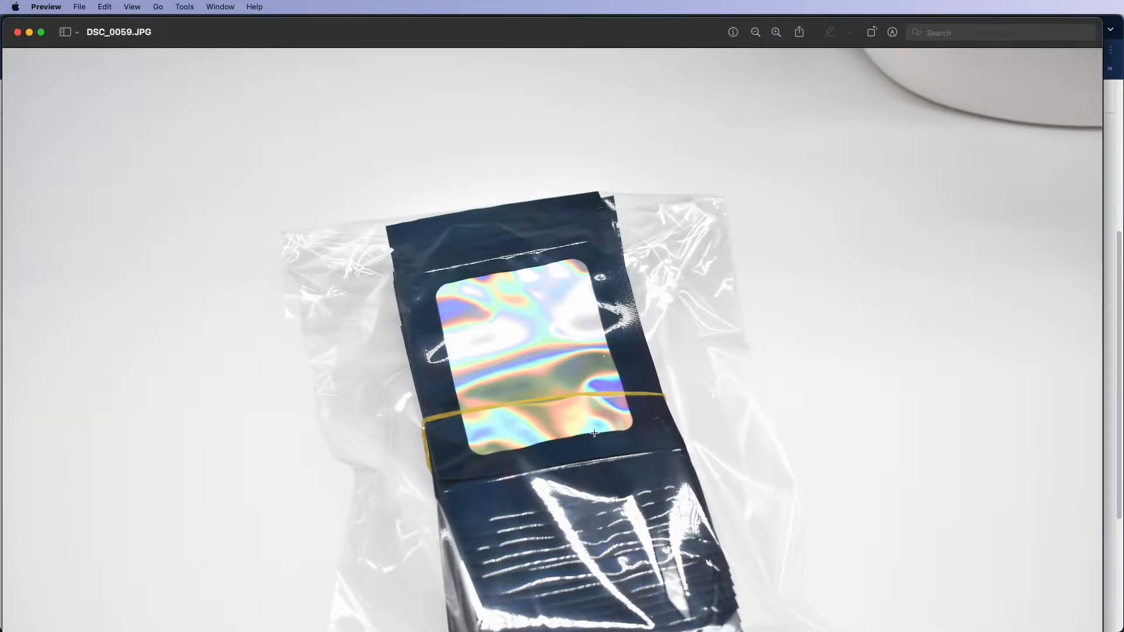
drag(1100, 629, 741, 588)
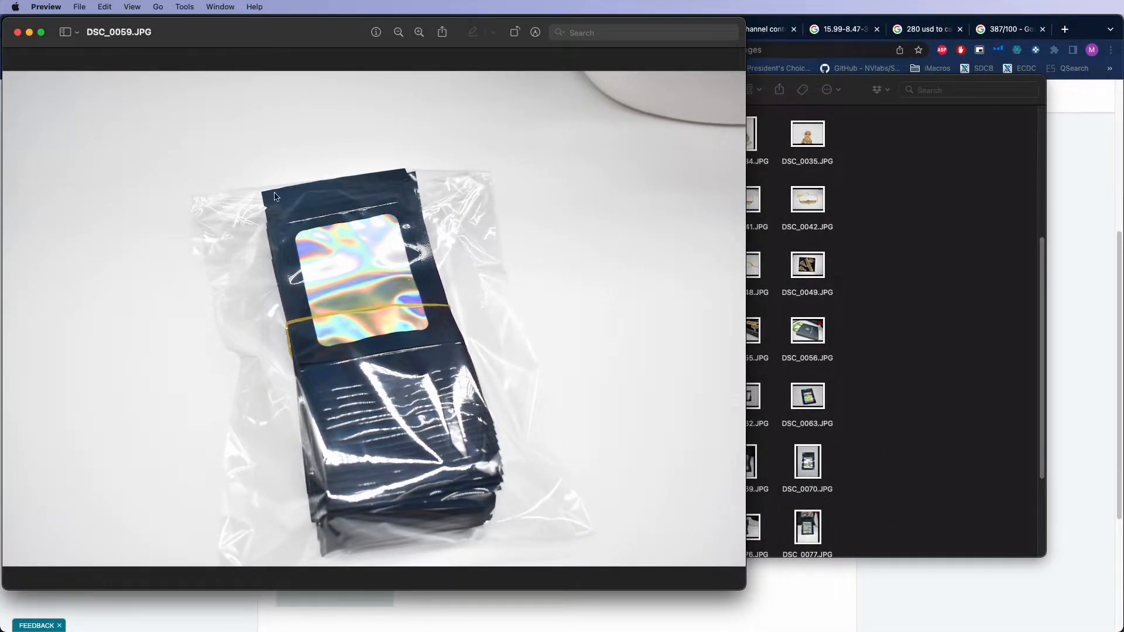
- Switch to the Amazon.ca foil bag results in Chrome, examine the Durimoiy Mylar bags listing's images, and return to the results
click(1077, 594)
click(260, 29)
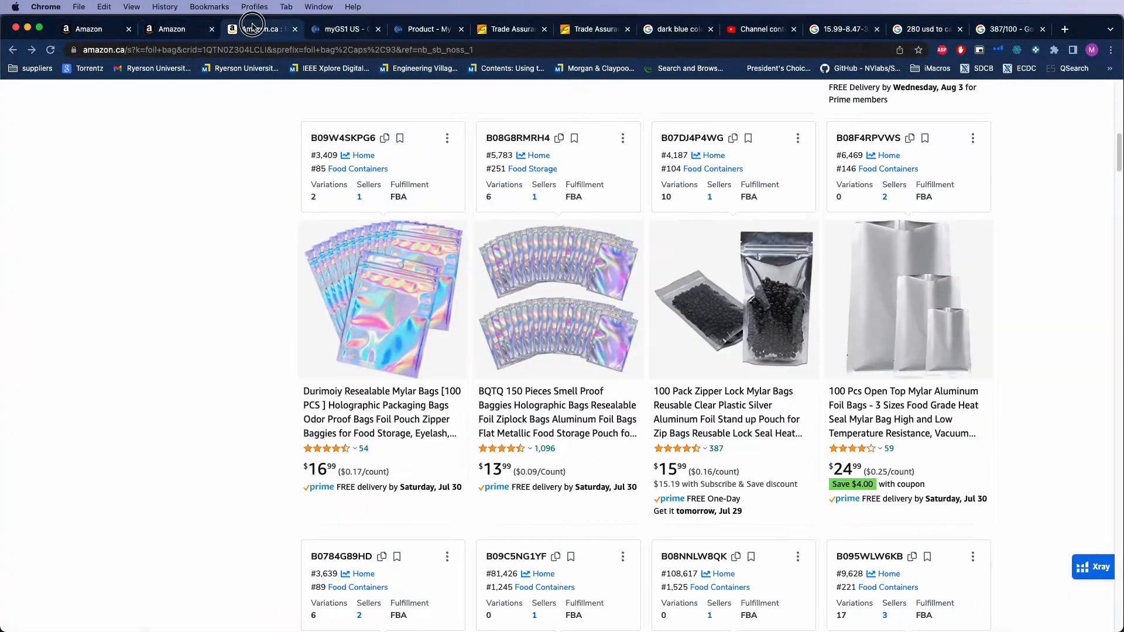
click(369, 304)
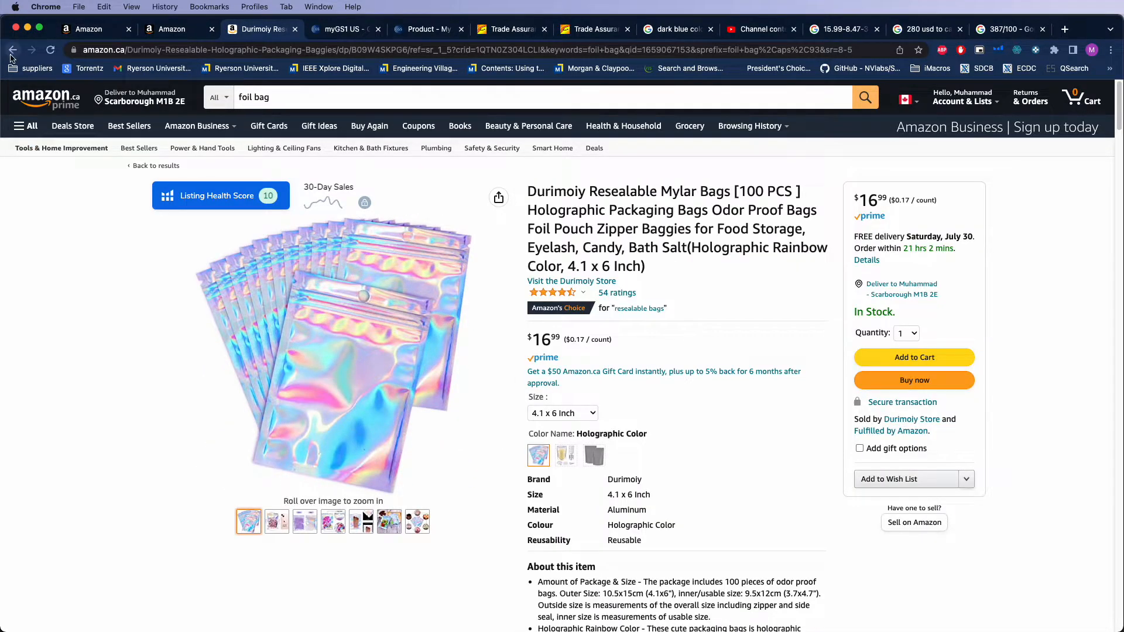
click(12, 51)
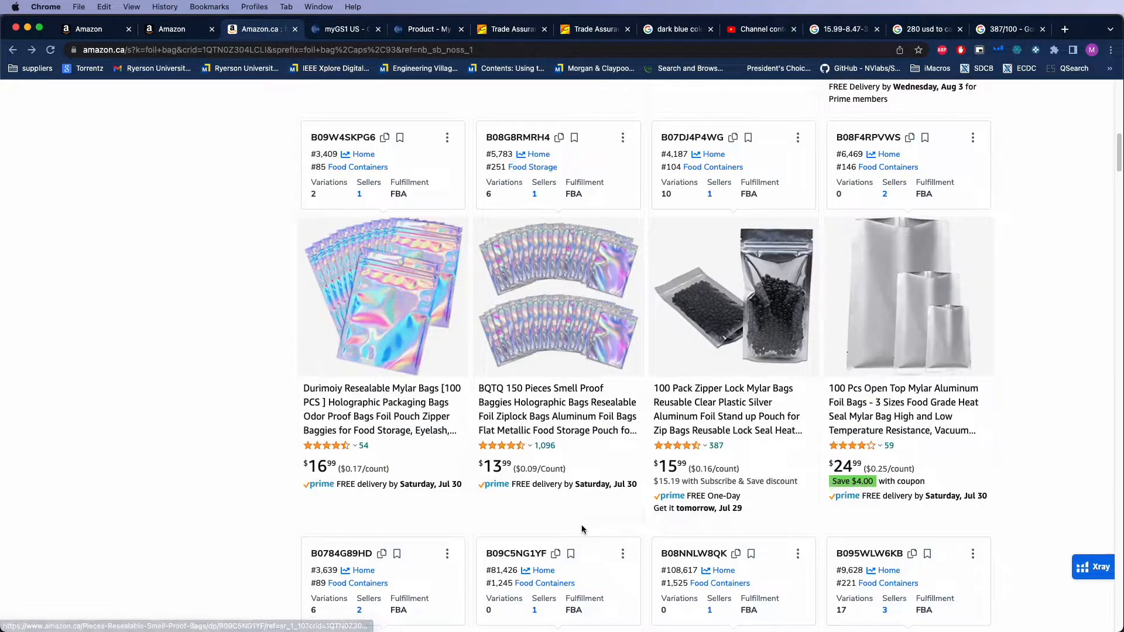
- Examine the product images in the BQTQ 150-piece holographic bags listing and return to the search results
click(545, 321)
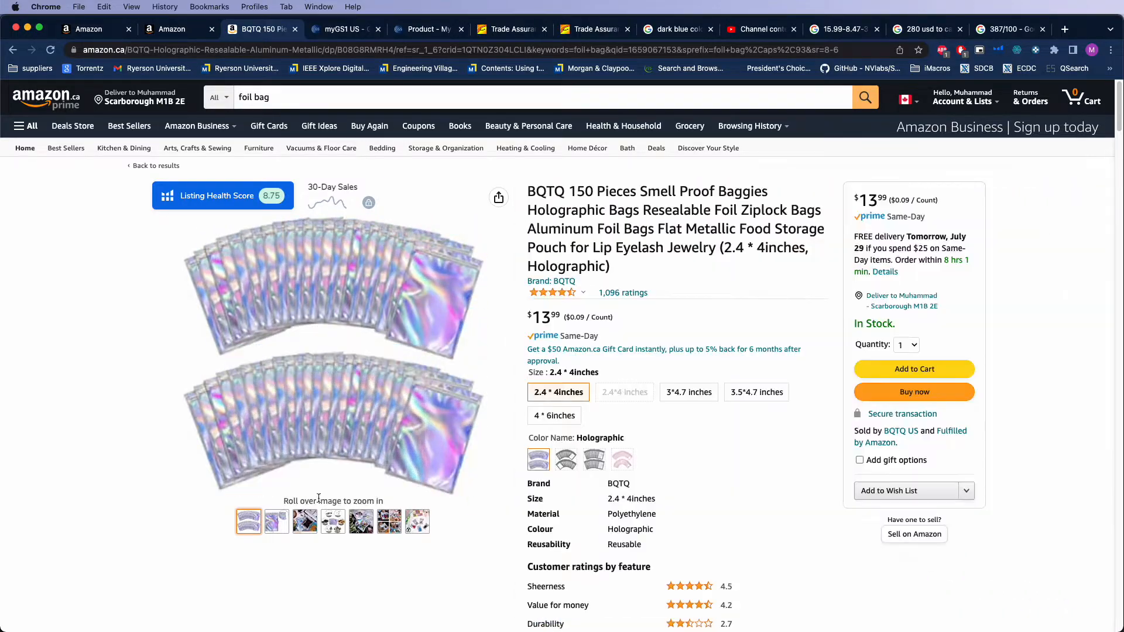
mouse_move(271, 526)
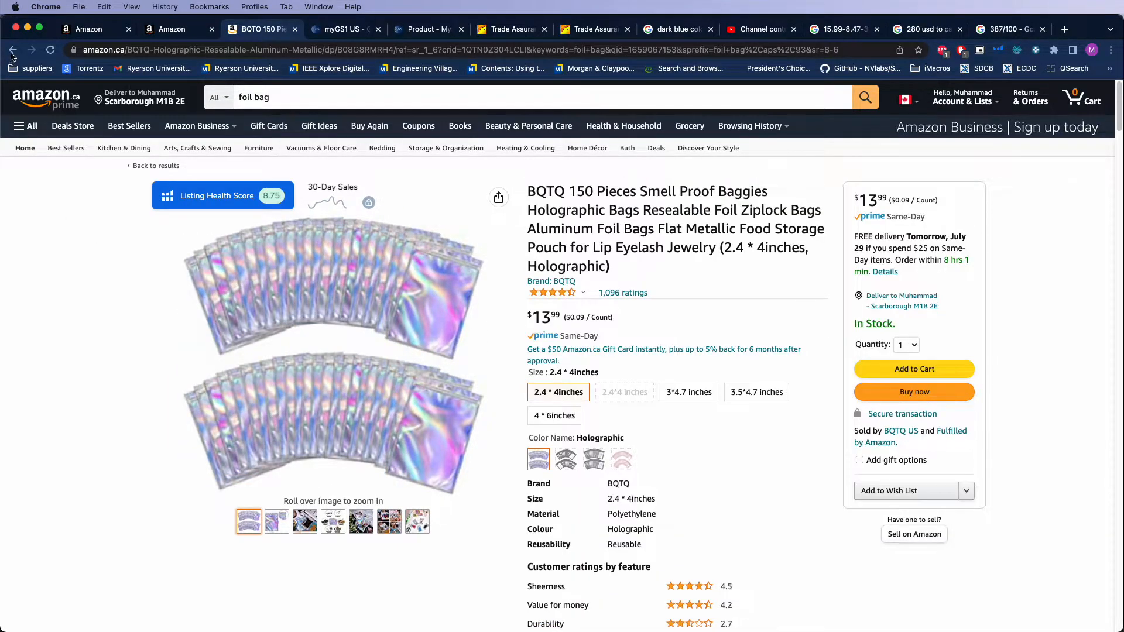
click(12, 50)
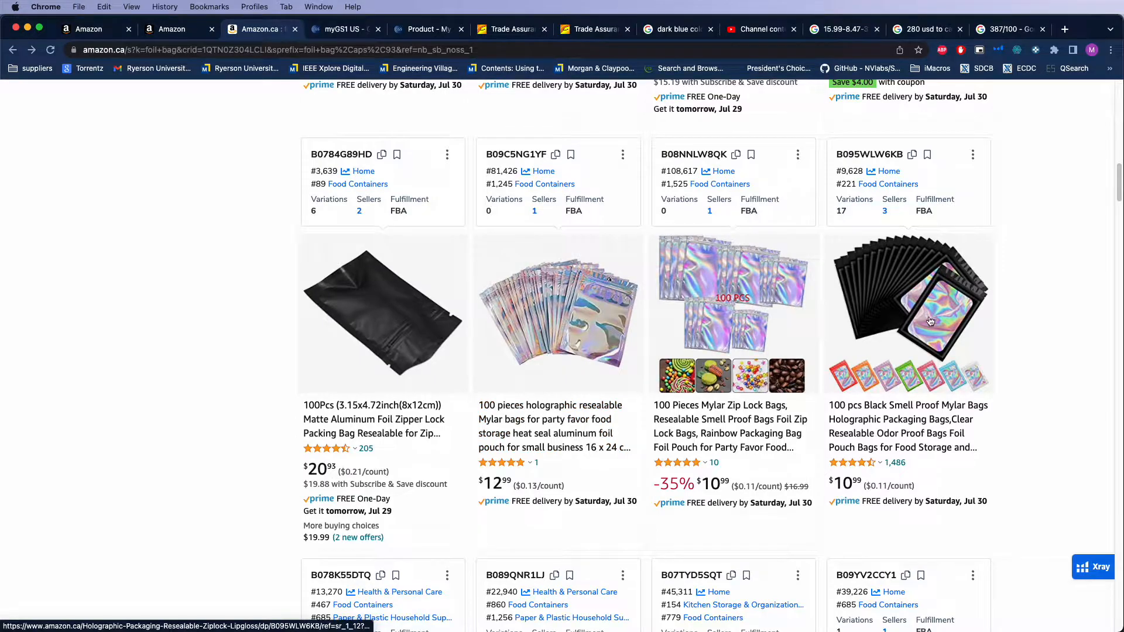
- Open the FUNFERY 100-piece black smell proof Mylar bags listing and review its variations' prices and sales in Helium 10 Xray
click(936, 328)
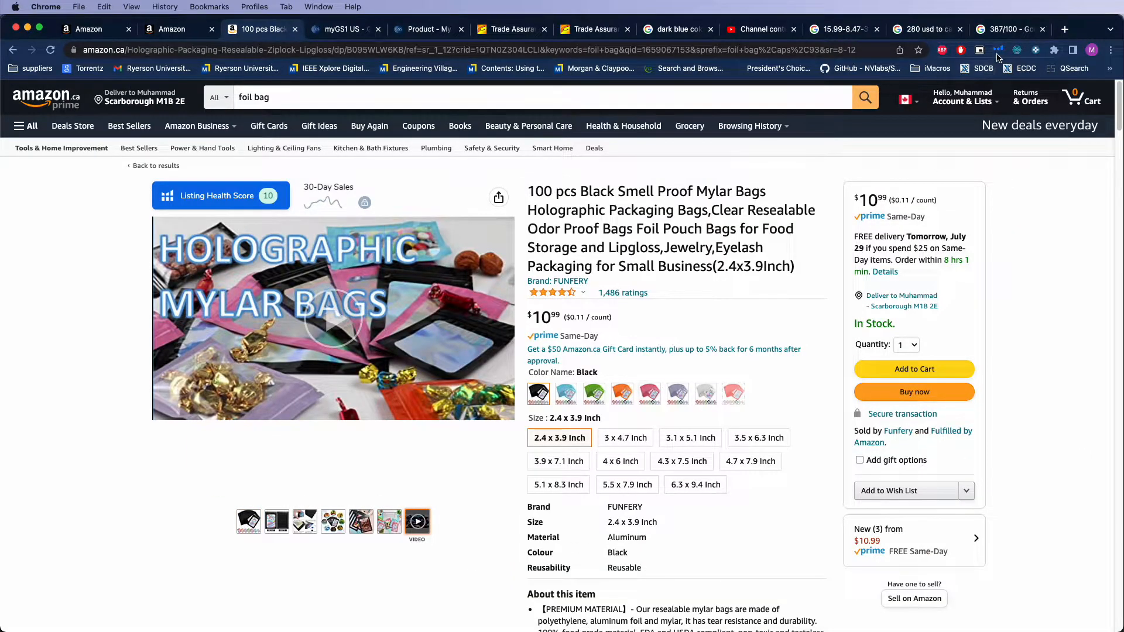
click(998, 52)
click(872, 138)
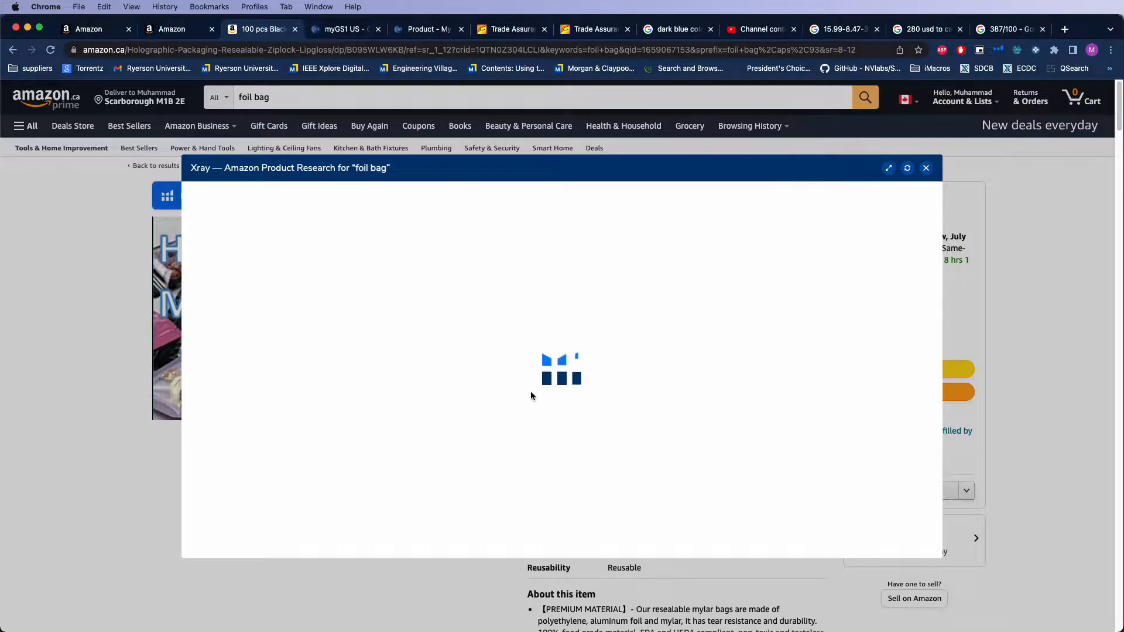
drag(489, 211, 455, 167)
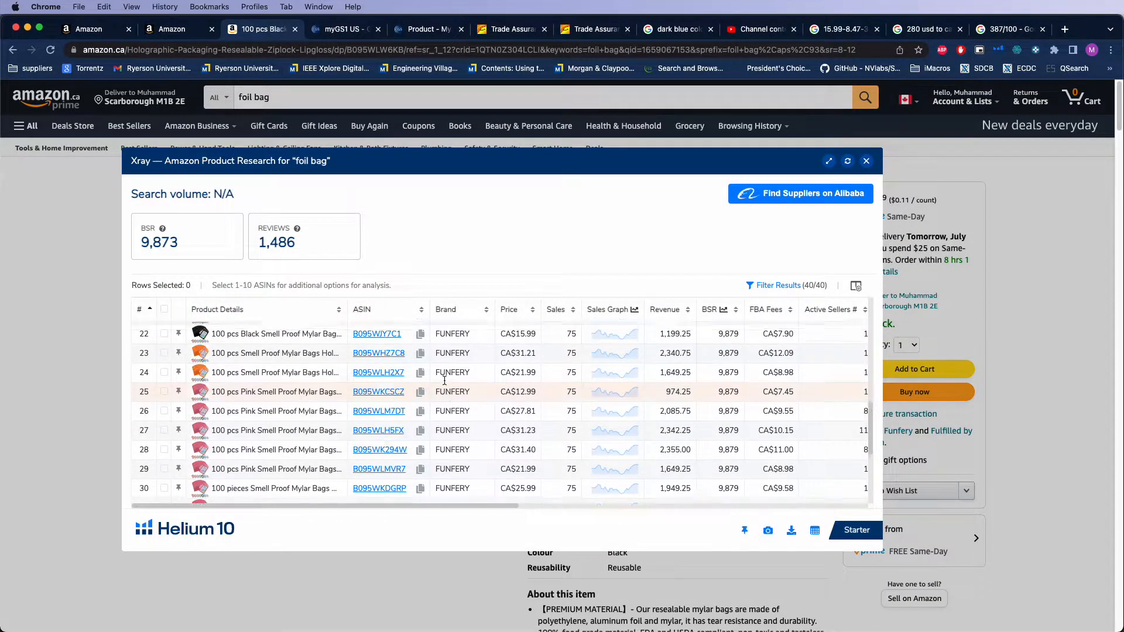
click(869, 163)
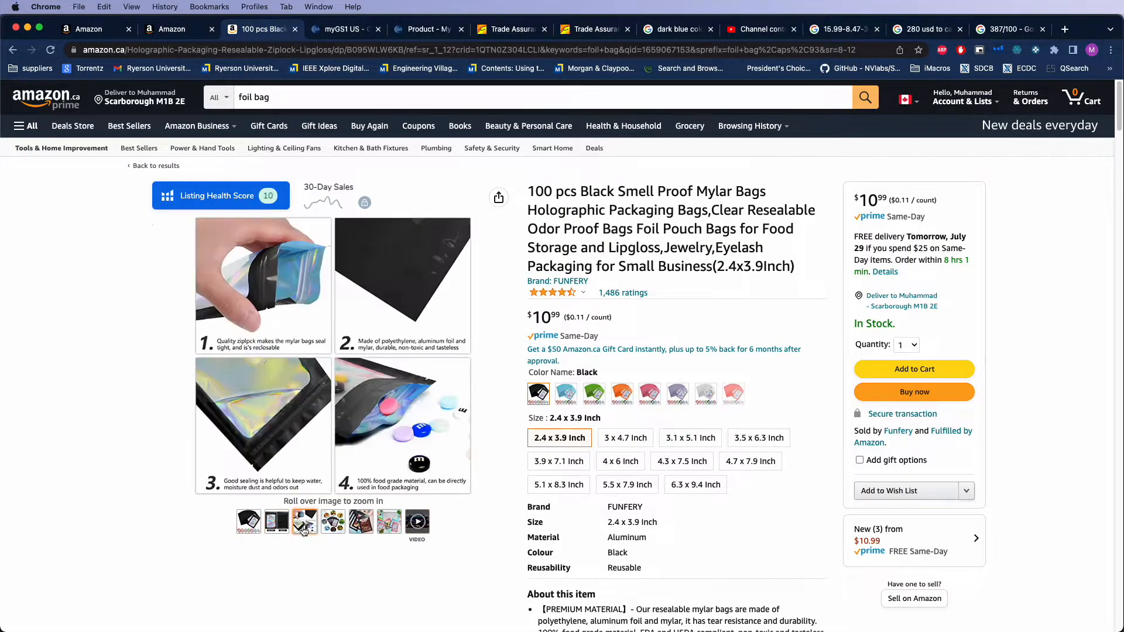
- Play and pause the FUNFERY listing's product video, close it, and examine the listing's product images
click(323, 327)
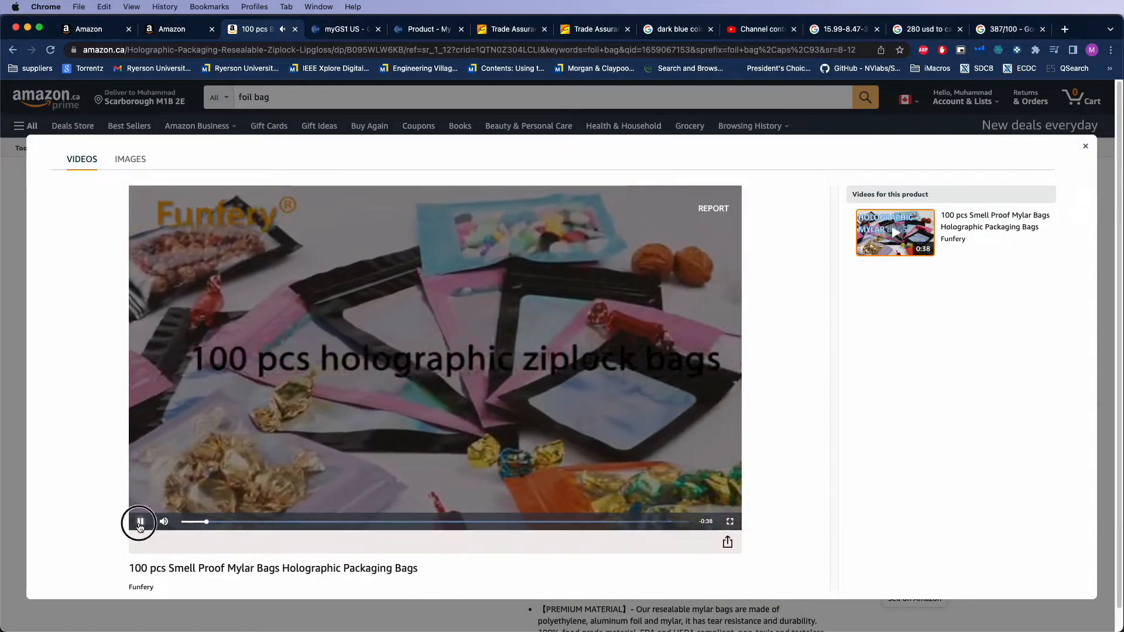
click(140, 521)
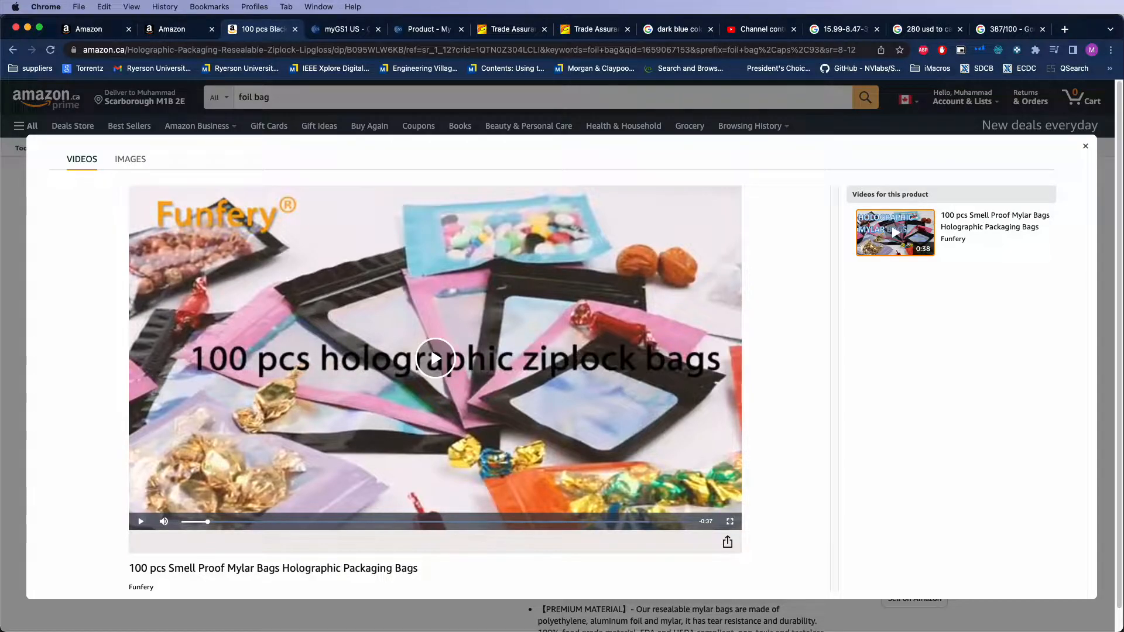
click(1084, 147)
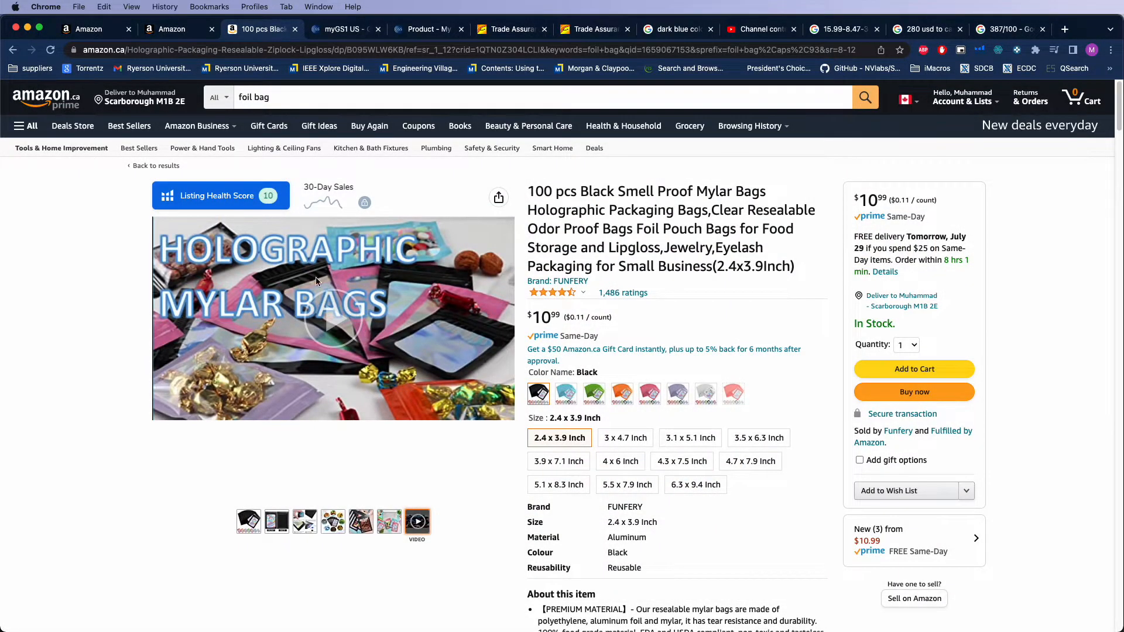
mouse_move(333, 519)
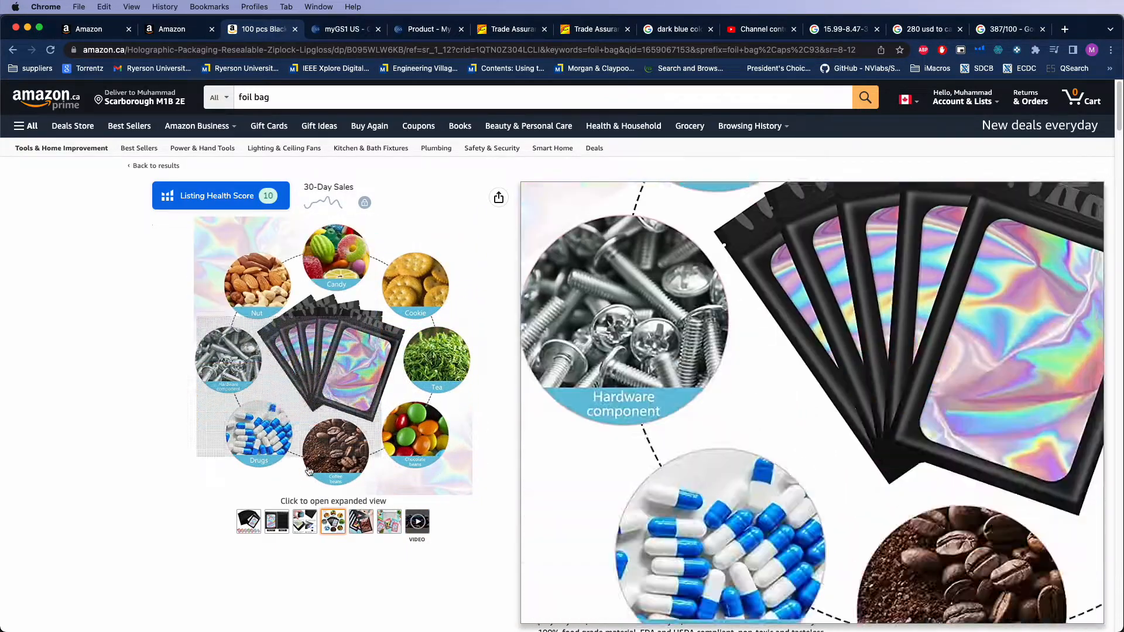
mouse_move(300, 530)
mouse_move(259, 294)
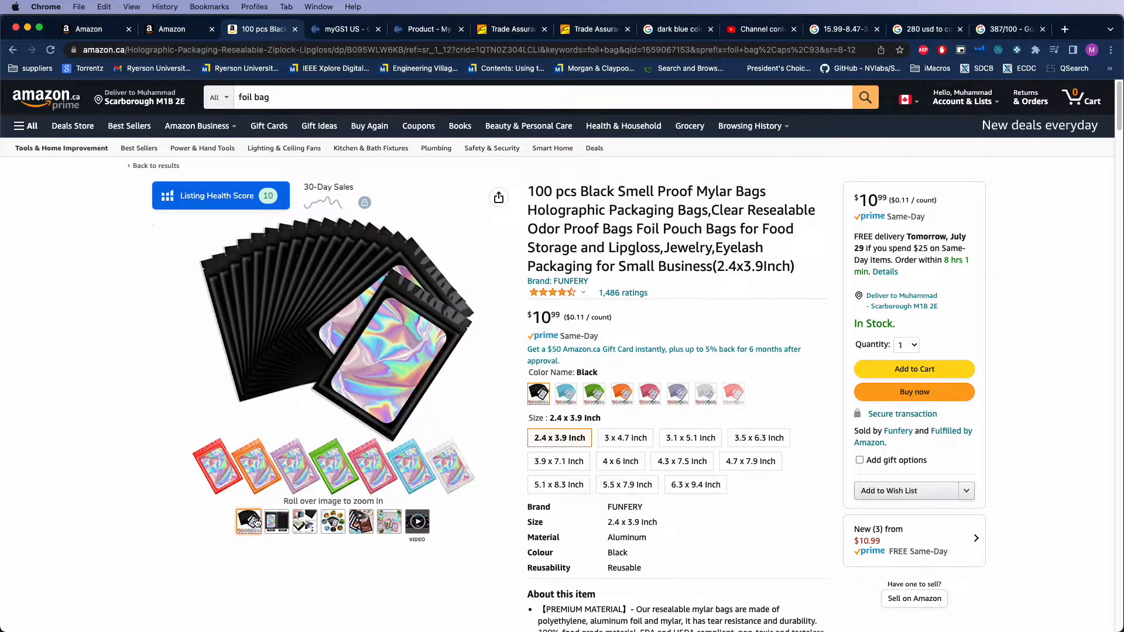
mouse_move(418, 337)
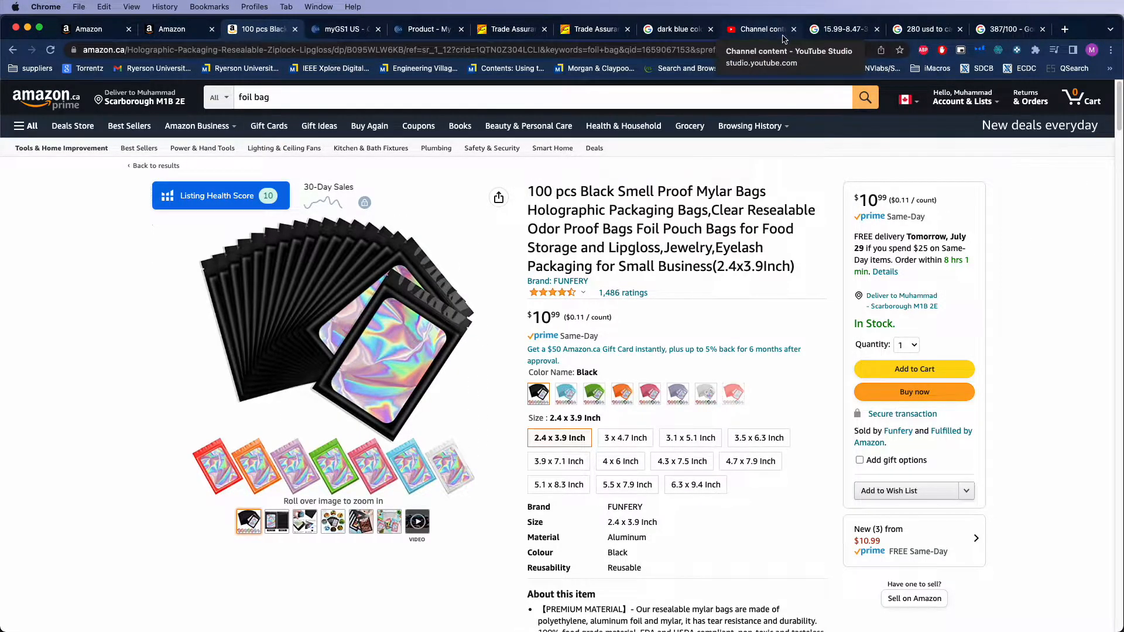
- Close the dark blue color search tab and both Trade Assurance tabs in Chrome
click(710, 29)
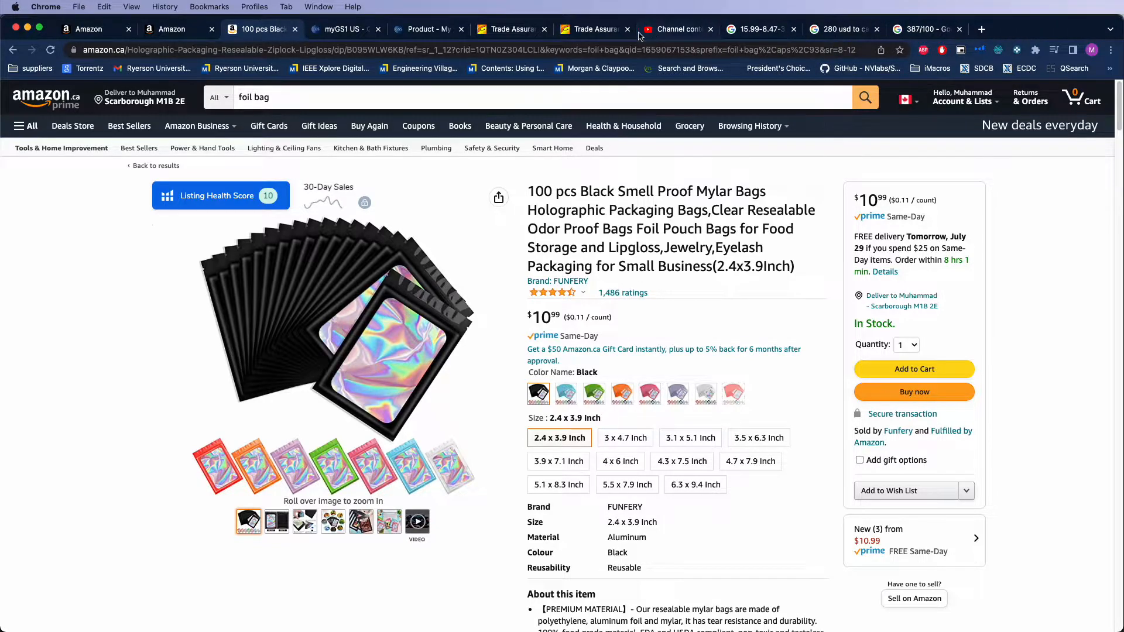
click(604, 33)
click(627, 28)
click(544, 28)
click(590, 34)
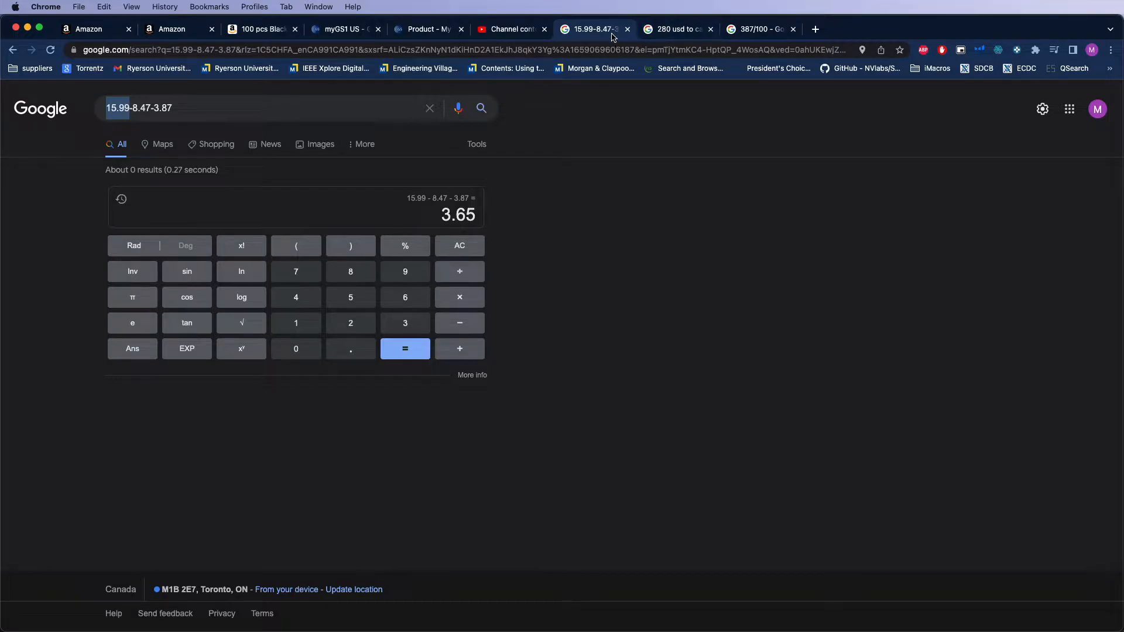
- Add a new browser tab and close the 280 usd to cad conversion tab
click(815, 29)
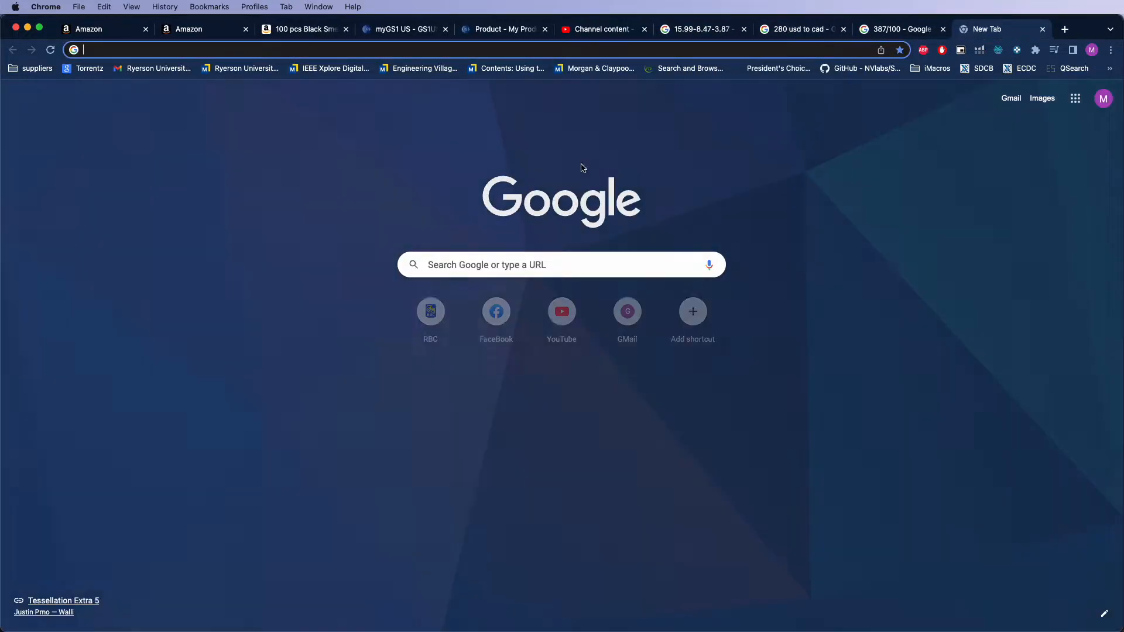
click(873, 30)
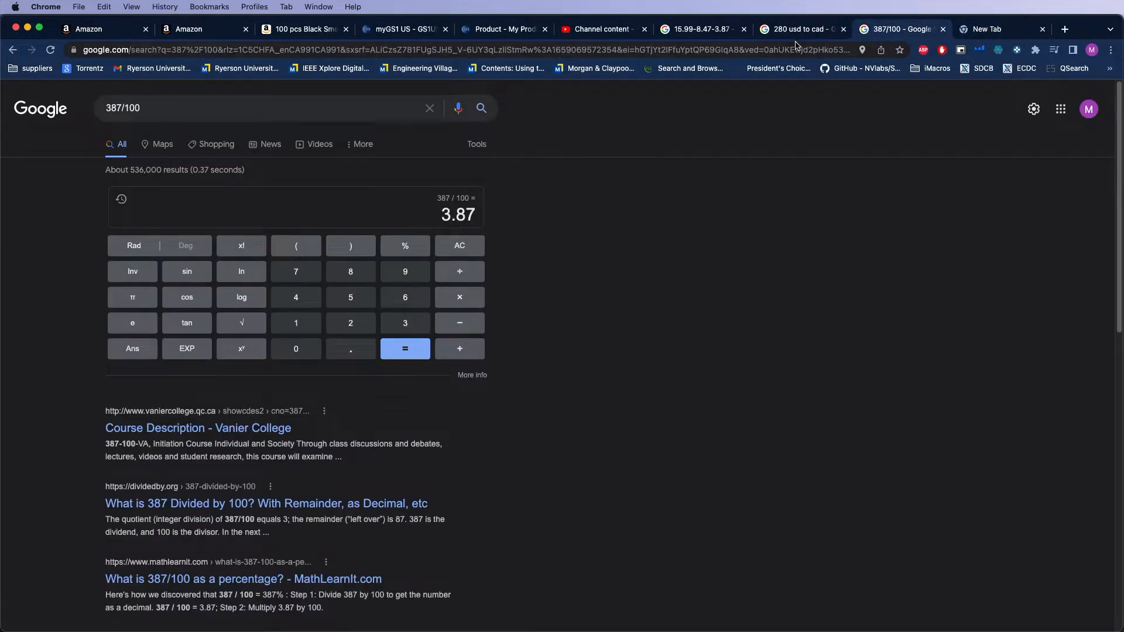
click(821, 32)
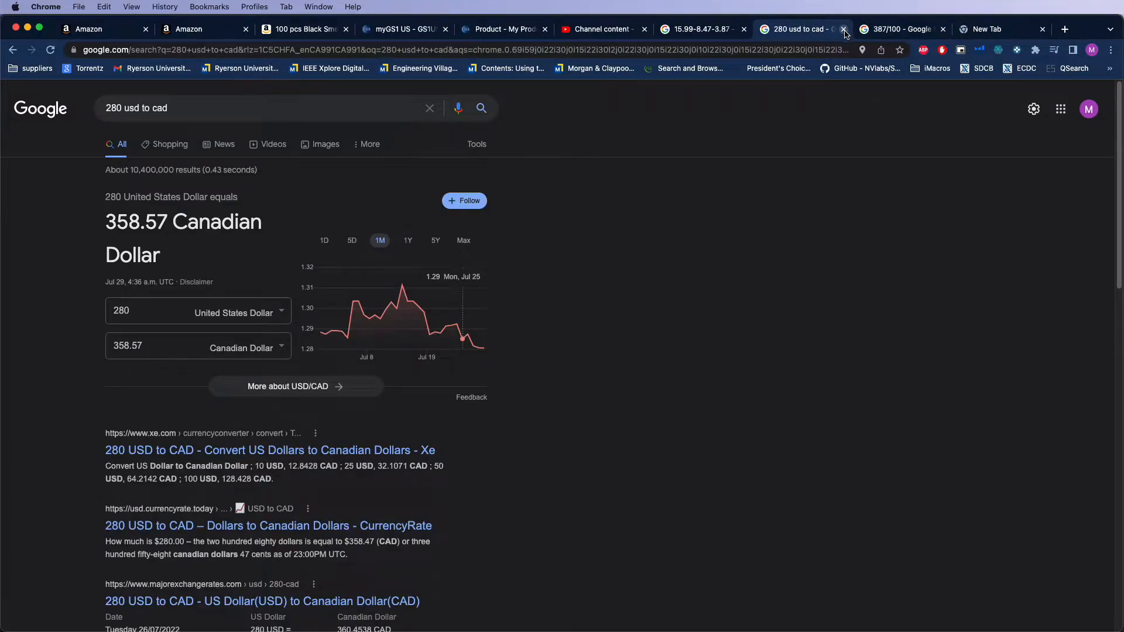
click(844, 30)
click(715, 39)
- Load canva.com in the new tab and open the recent untitled 5000px × 5000px design with the flower pins
click(865, 31)
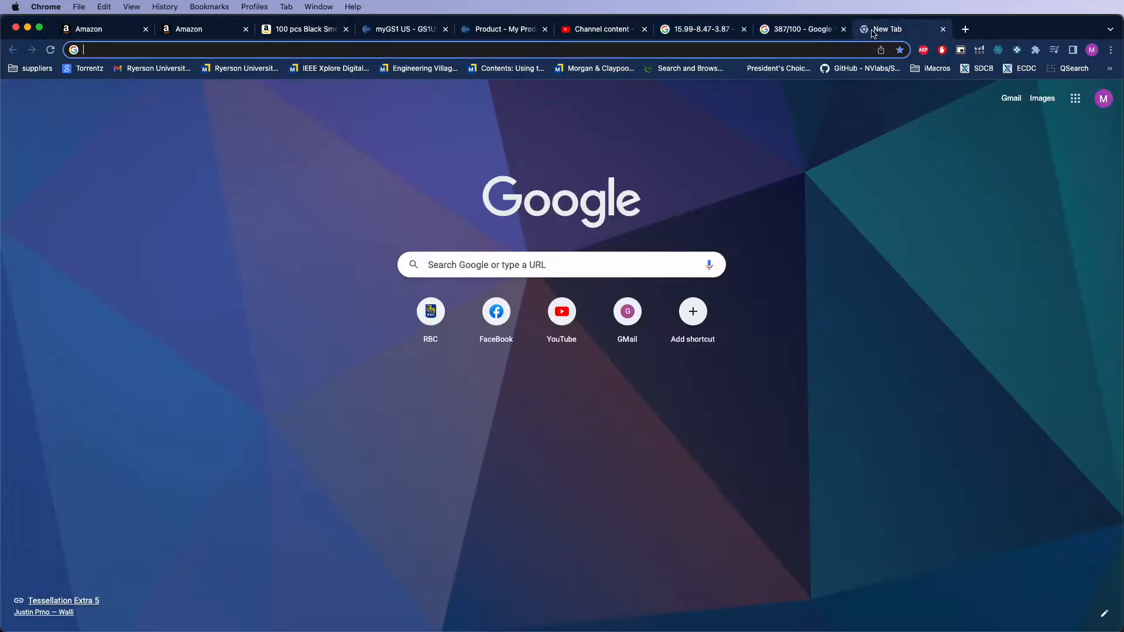
click(776, 53)
text(can)
key(Return)
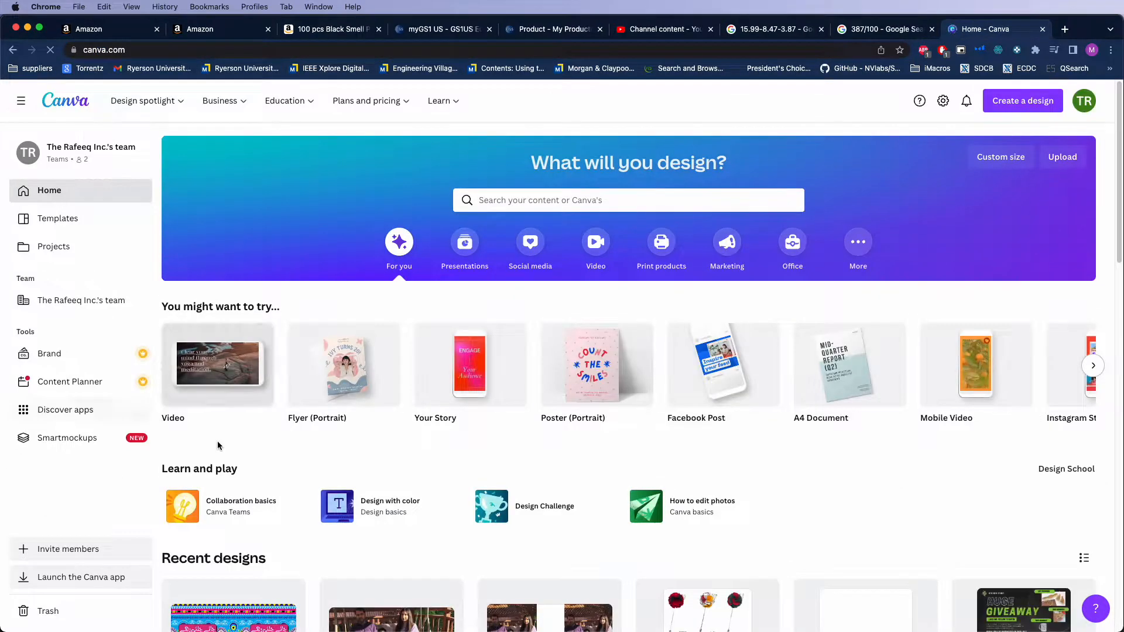
scroll(468, 305, down, 5)
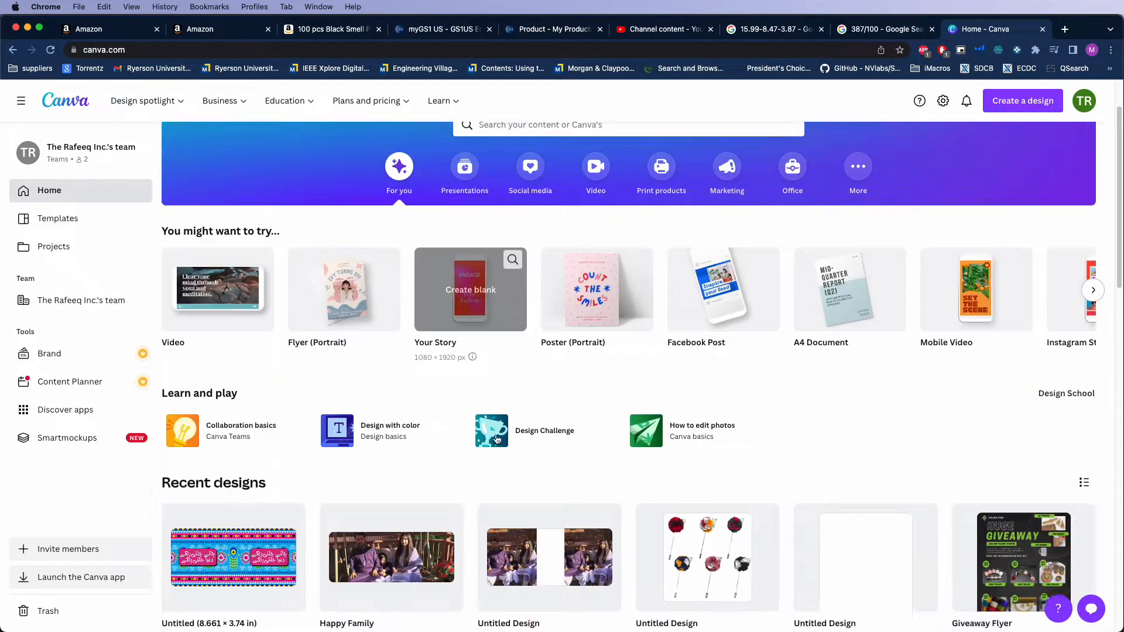
click(710, 440)
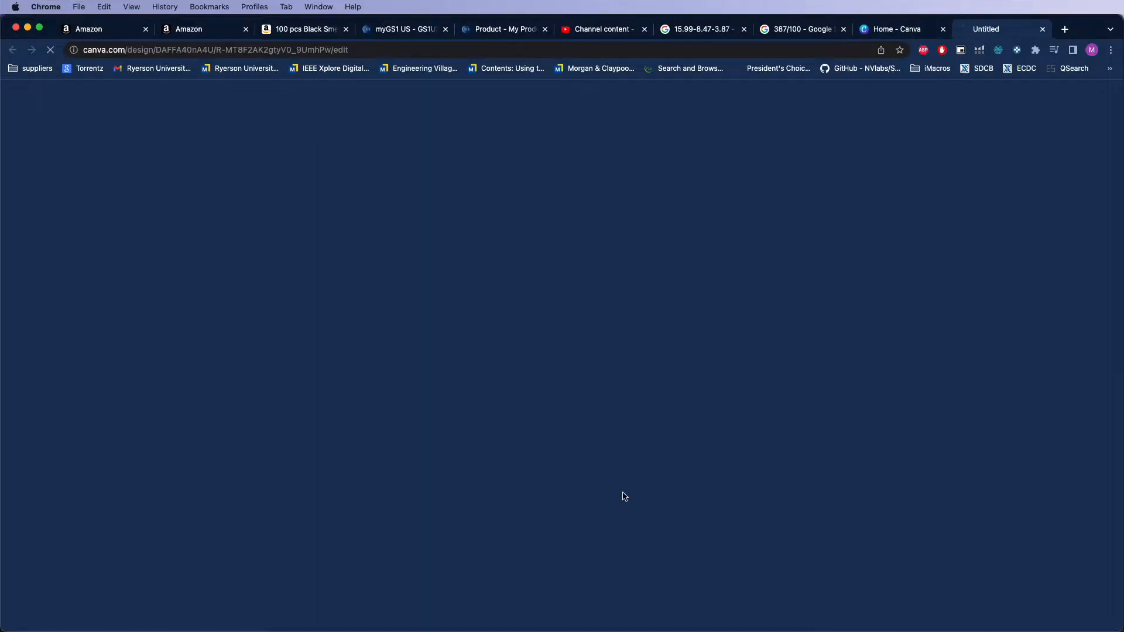
- Add a blank page at the end of the Canva design and start uploading files to it
scroll(624, 444, down, 3)
scroll(624, 439, down, 10)
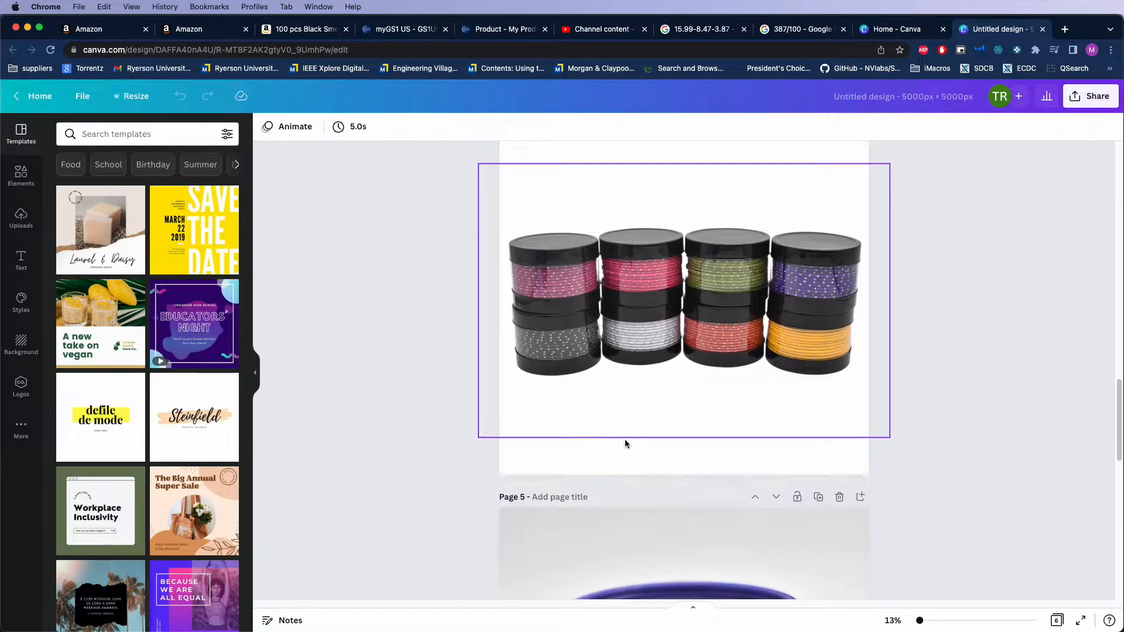
click(661, 576)
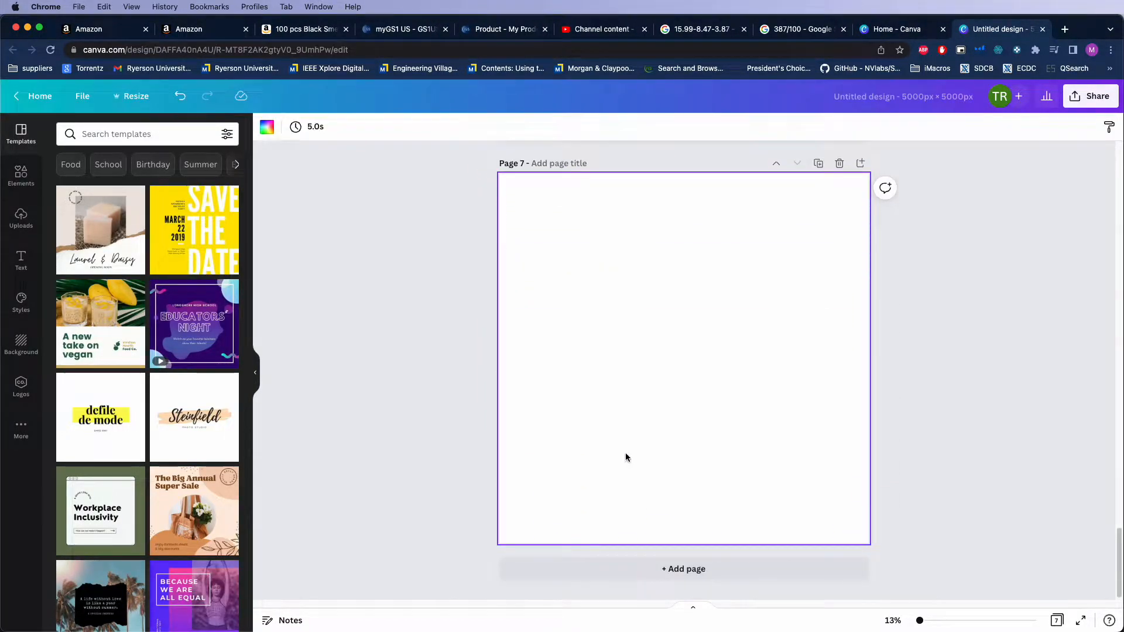
click(21, 218)
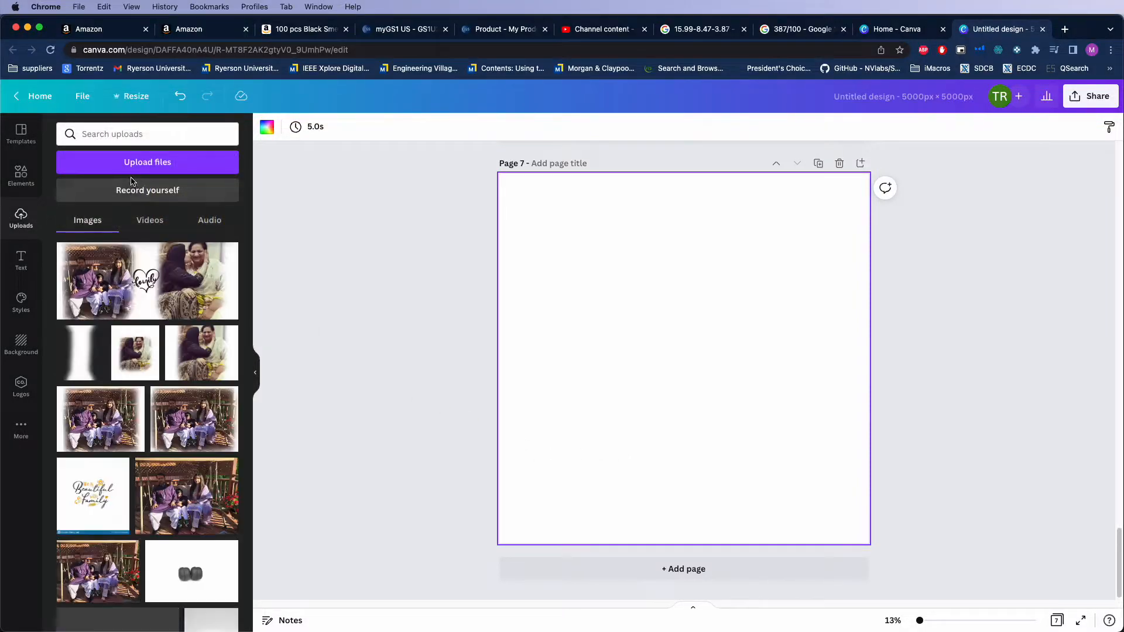
click(148, 162)
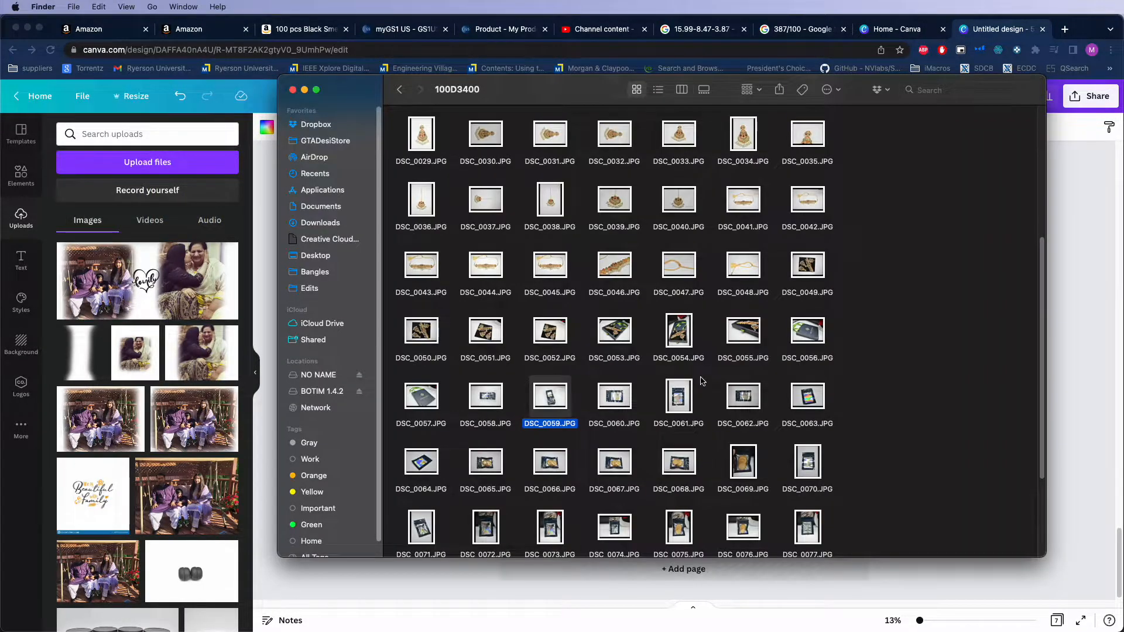
- Preview the upright empty bag photo DSC_0061.JPG from the 100D3400 folder in a reduced window
scroll(702, 381, down, 3)
double_click(673, 312)
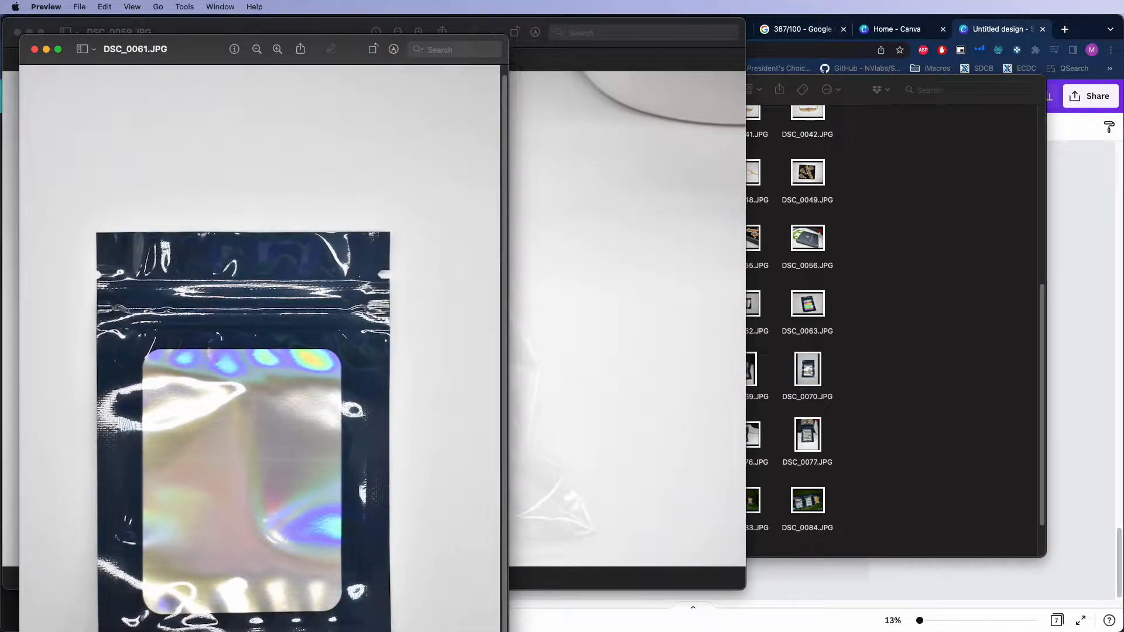
drag(507, 631, 504, 600)
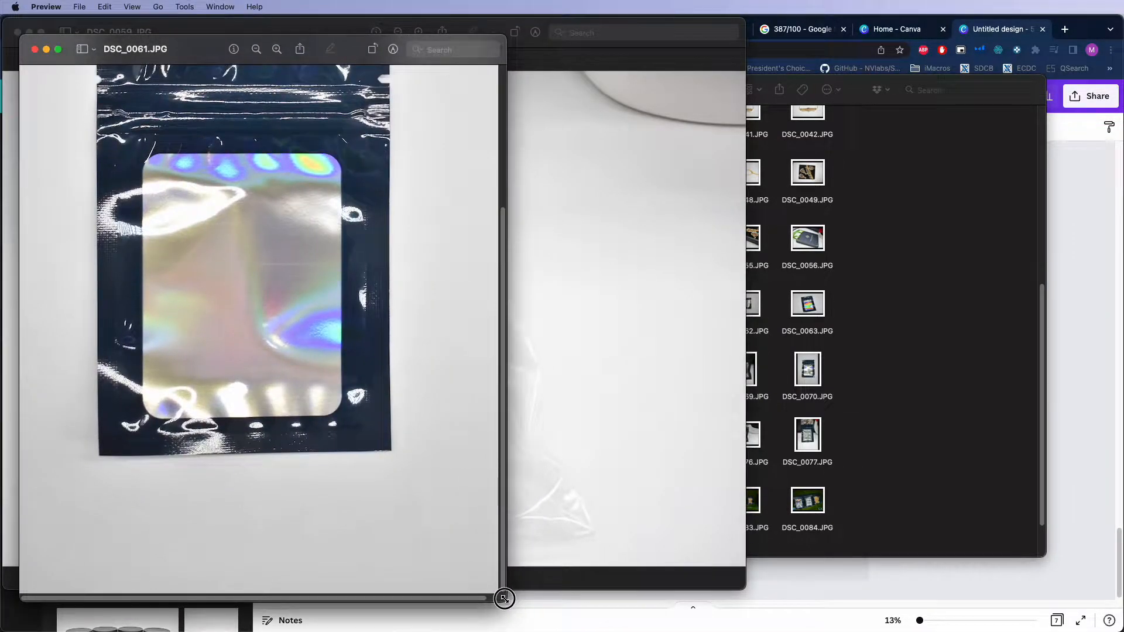
scroll(338, 400, up, 2)
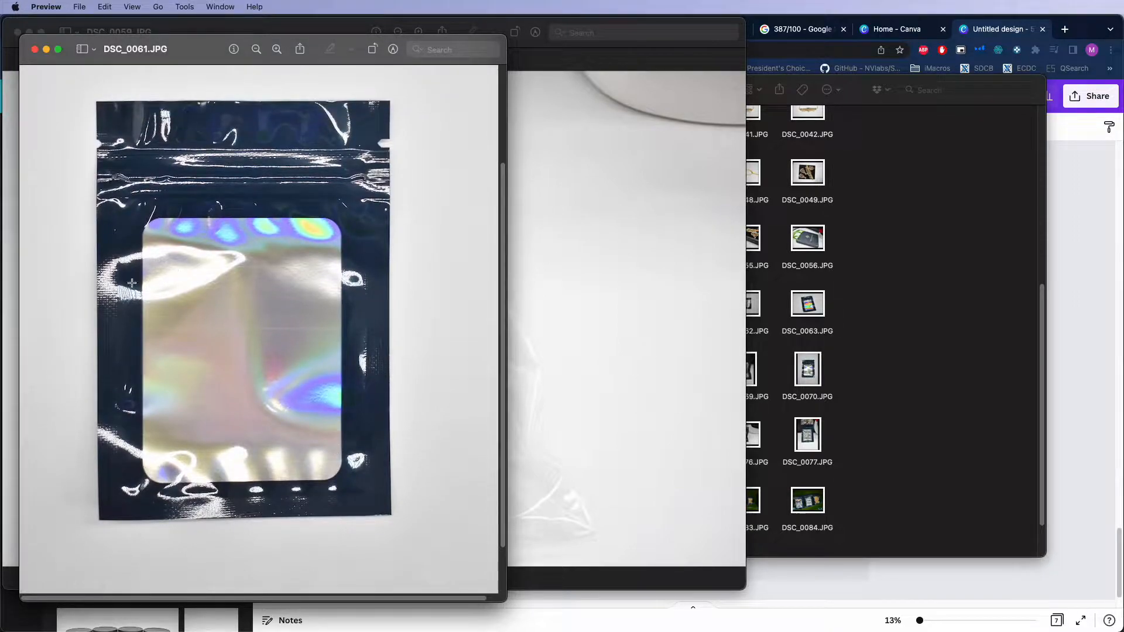
- Preview the empty bag photos DSC_0062.JPG and DSC_0063.JPG one after the other, closing each
click(903, 369)
double_click(749, 309)
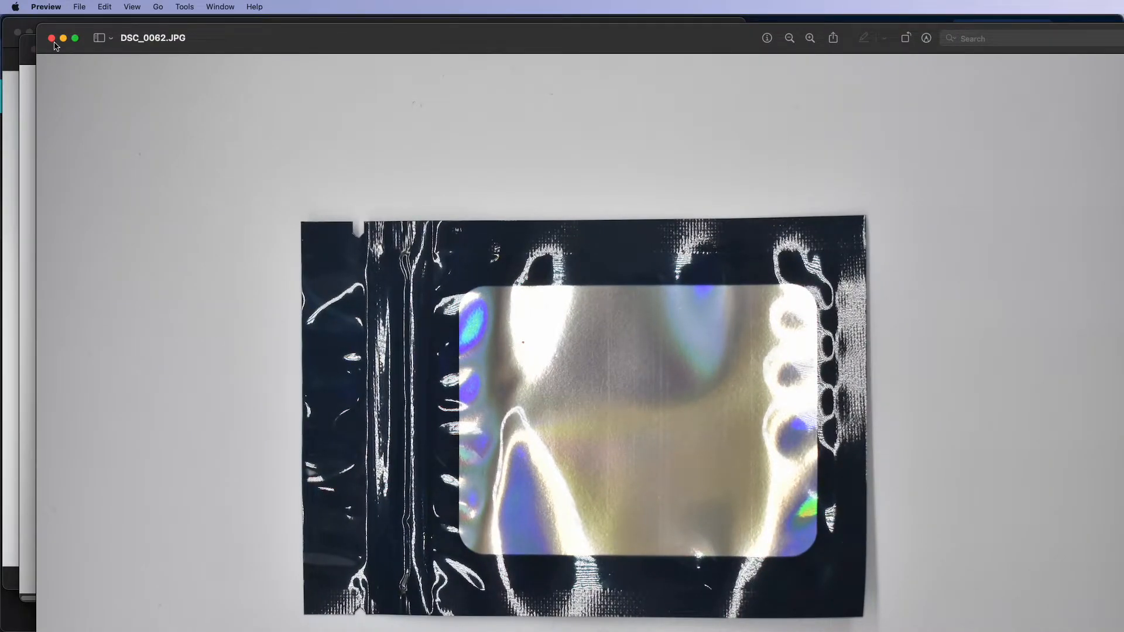
click(51, 38)
double_click(793, 301)
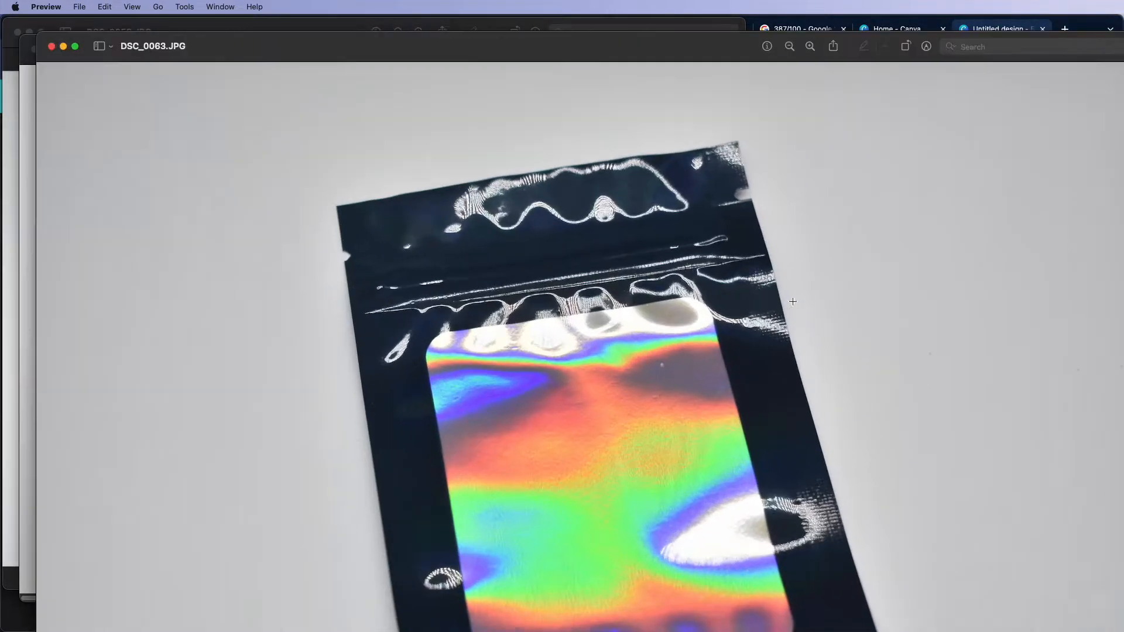
click(51, 46)
- Preview the pin-filled bag photo DSC_0071.JPG and the empty bag photo DSC_0070.JPG, closing each
click(840, 383)
double_click(422, 434)
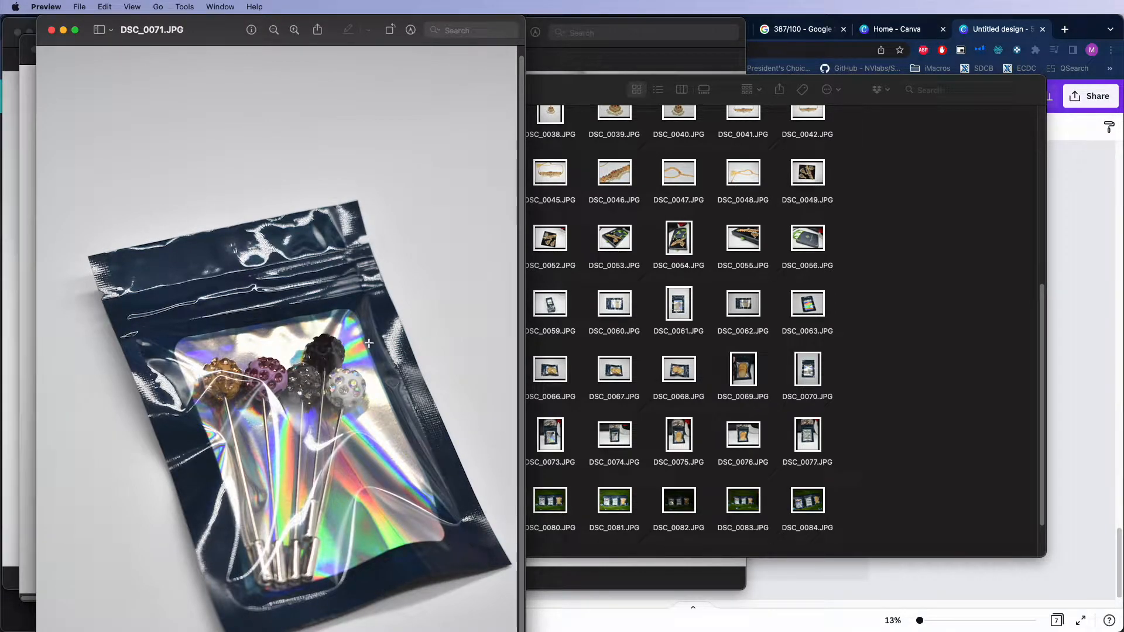
click(51, 30)
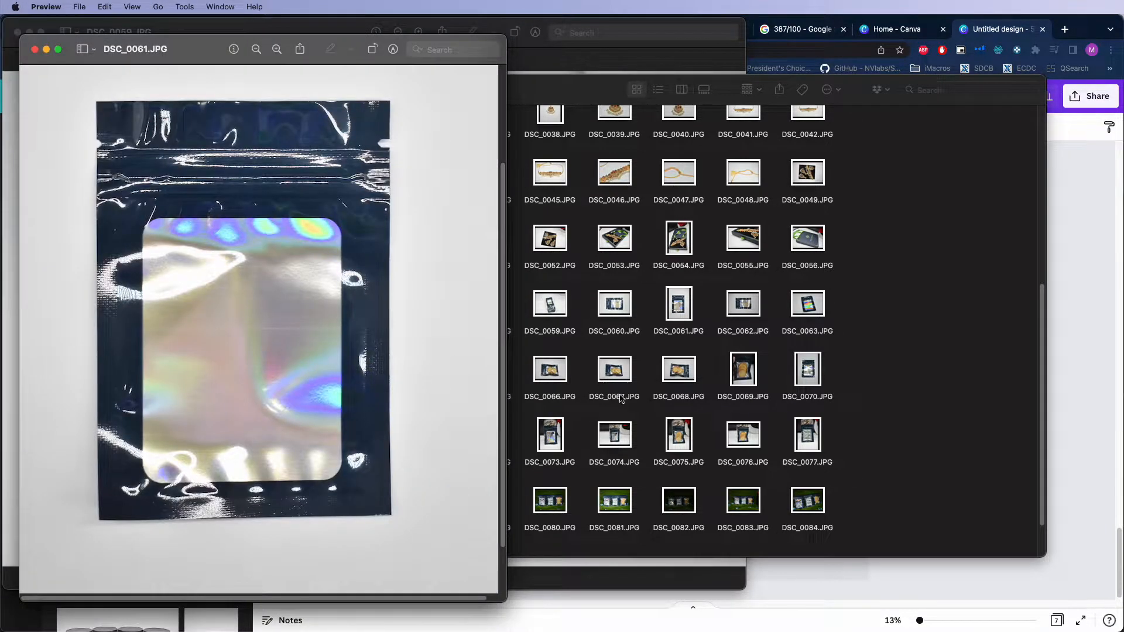
click(881, 451)
double_click(816, 381)
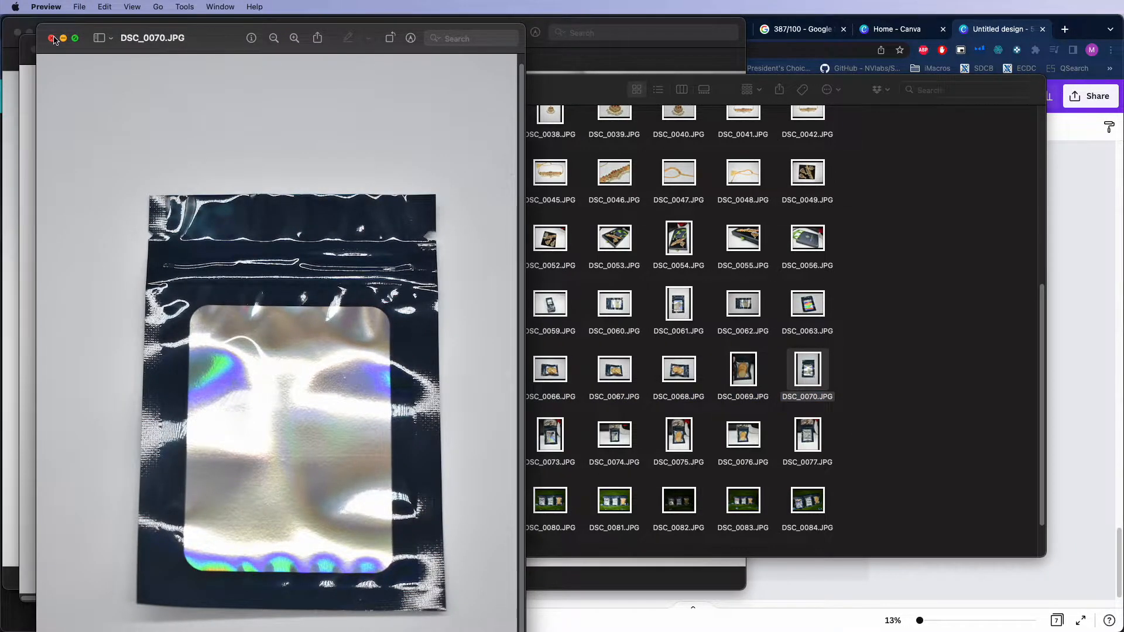
click(51, 38)
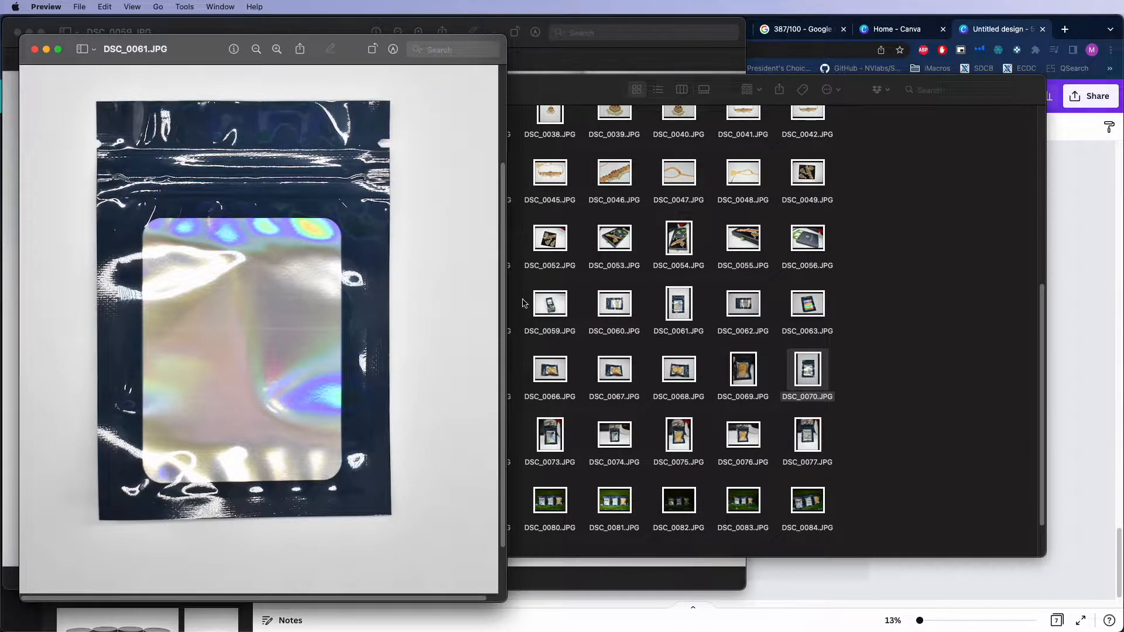
- Select all the photos in the 100D3400 folder and copy them
click(874, 416)
scroll(873, 417, down, 3)
drag(839, 534, 397, 60)
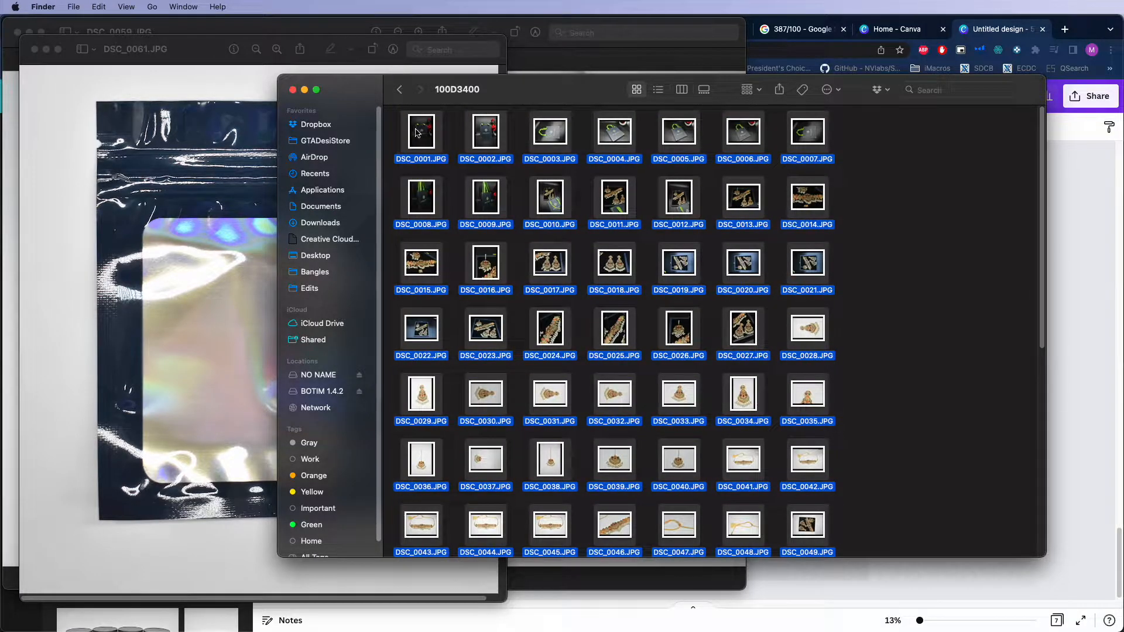
right_click(414, 130)
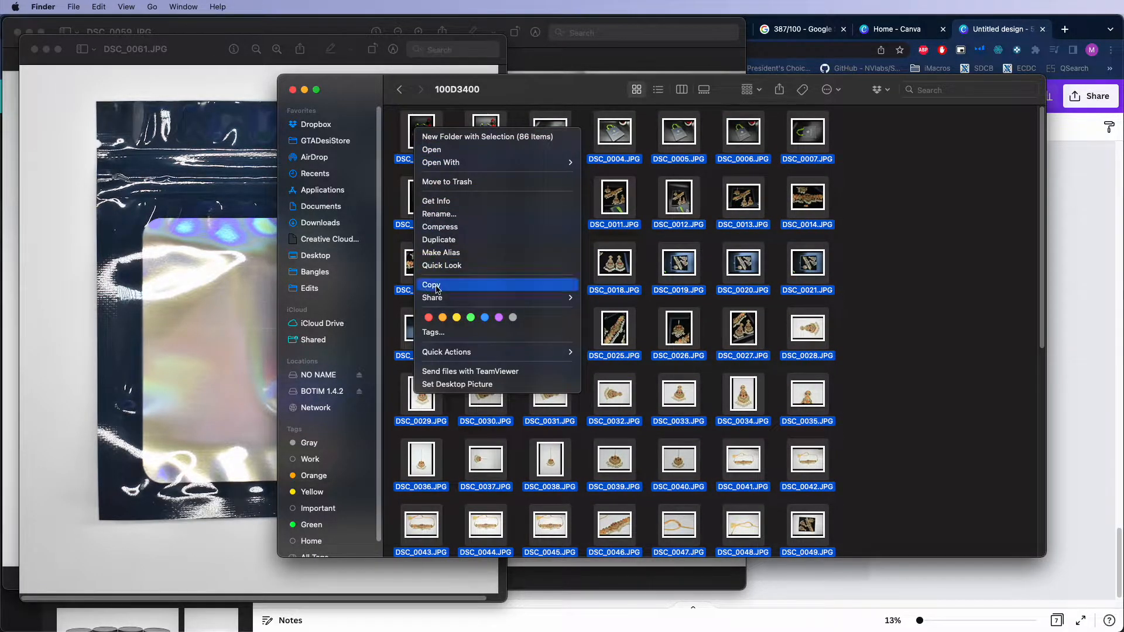
click(436, 289)
- Open the first family member's folder inside the Family Room folder in Dropbox
click(315, 124)
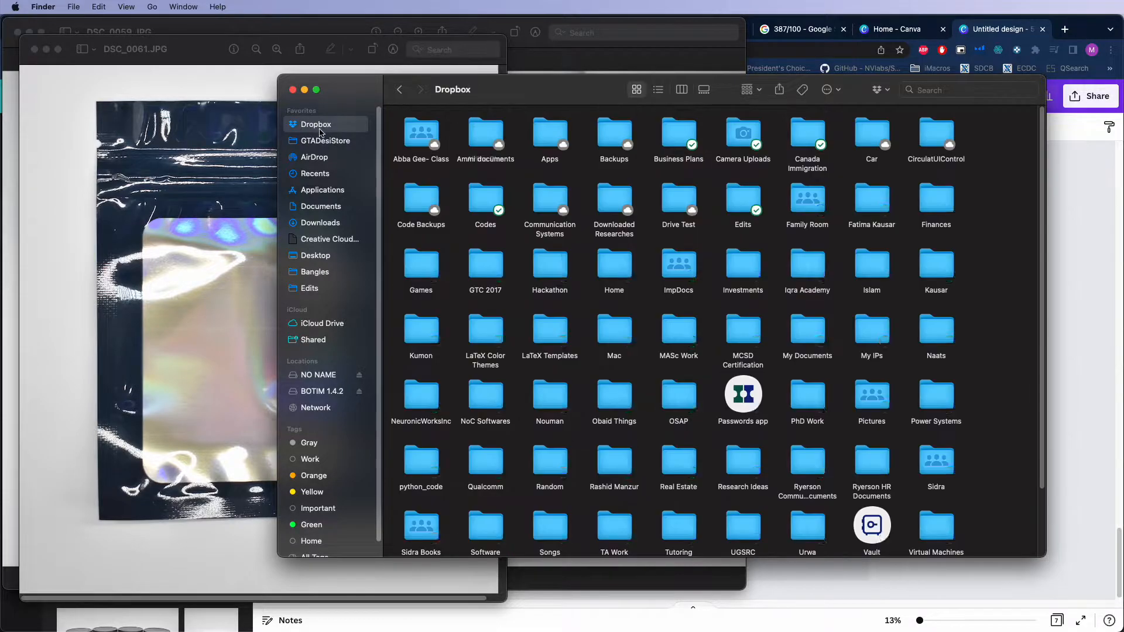
scroll(565, 255, down, 3)
scroll(576, 263, up, 3)
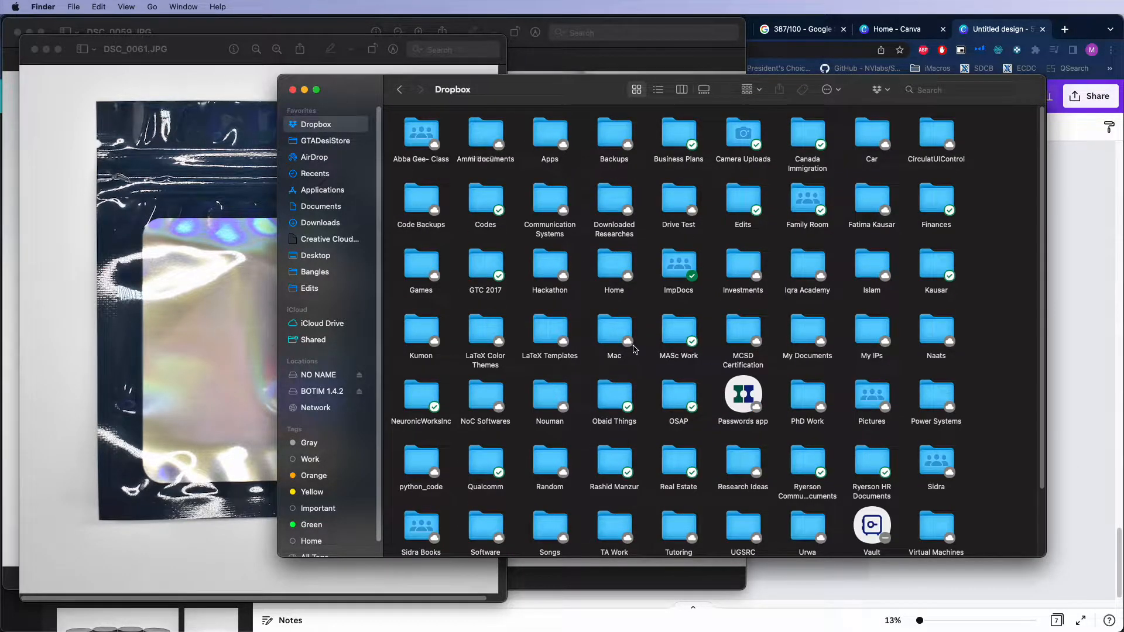
double_click(805, 205)
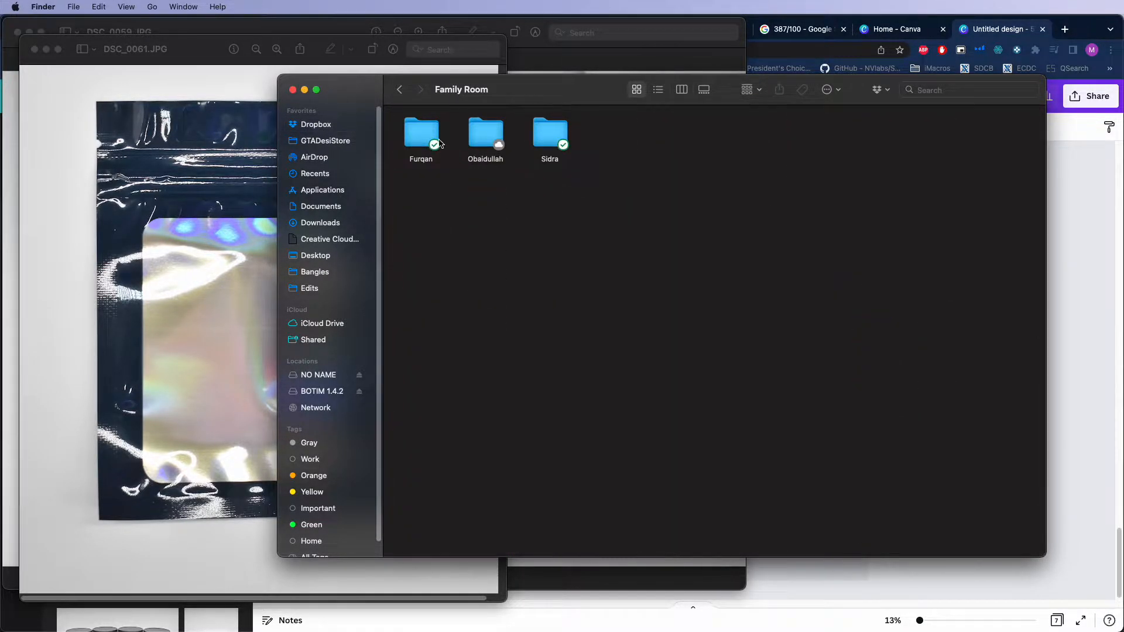
double_click(421, 133)
- Create a new folder named FoilBagsAndNauratan in the family member's folder
right_click(691, 419)
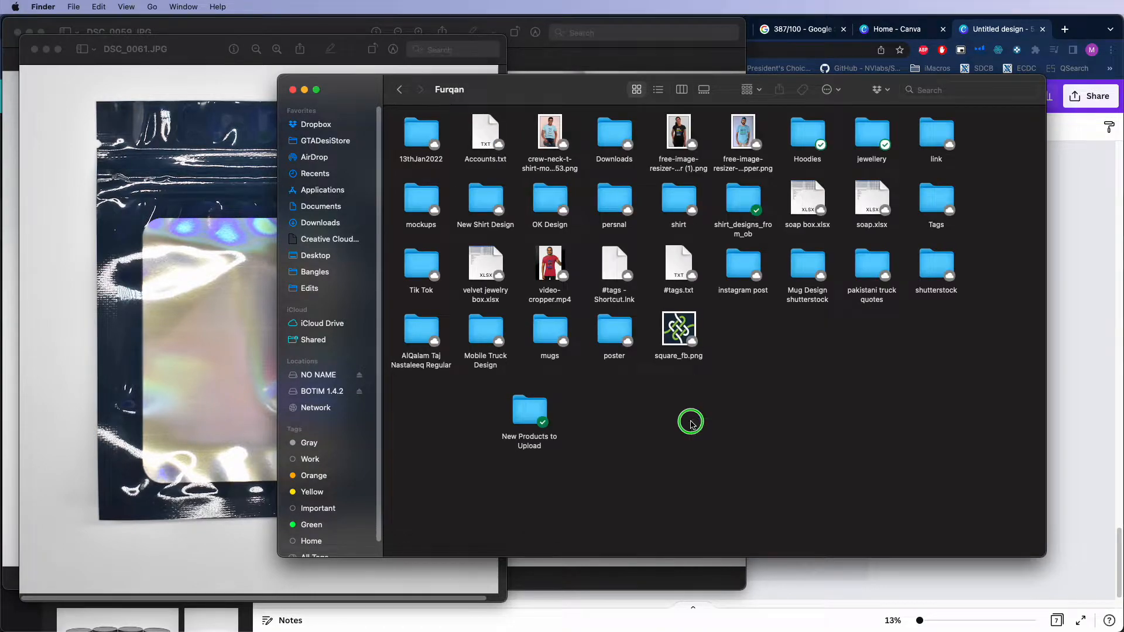
click(712, 432)
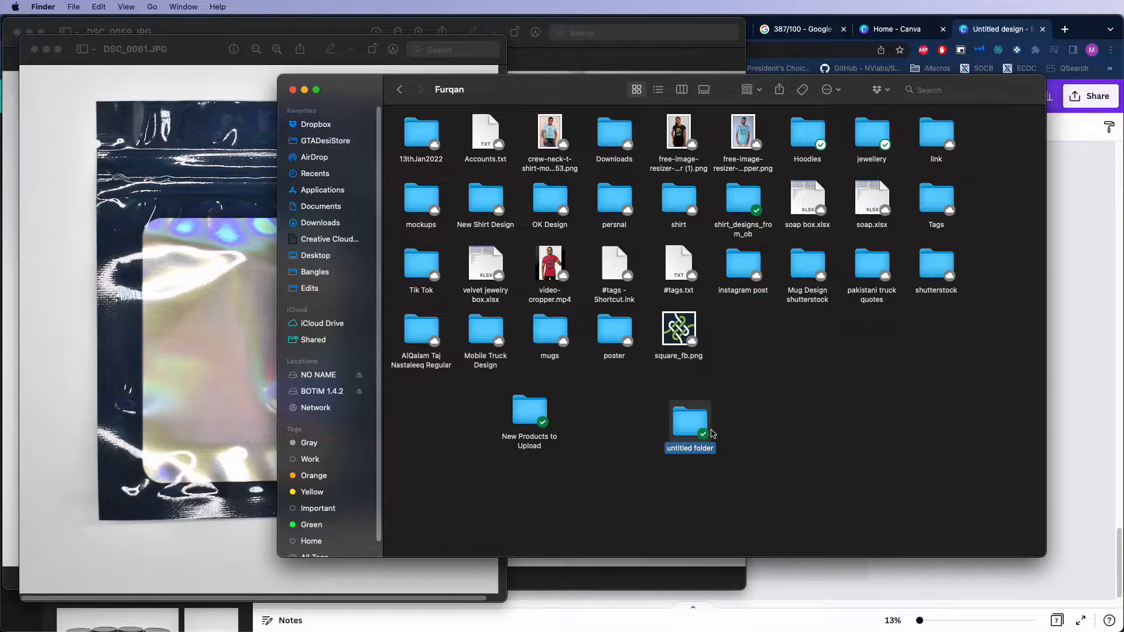
text(M)
text(Naur)
key(Return)
- Paste the copied camera photos into the FoilBagsAndNauratan folder
double_click(690, 420)
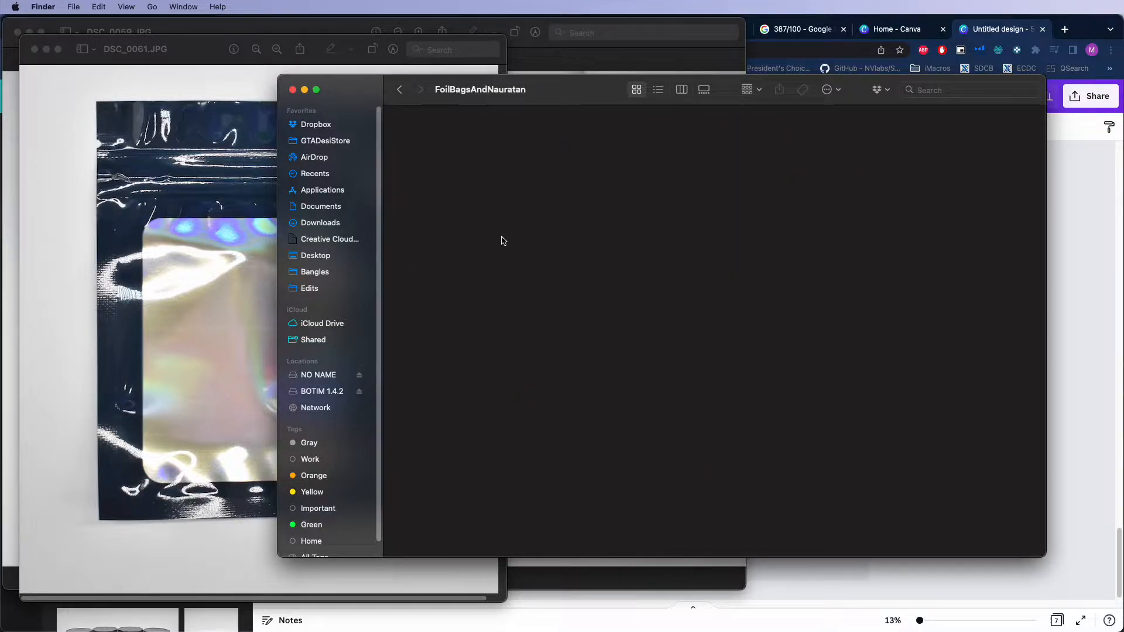
right_click(499, 234)
click(527, 250)
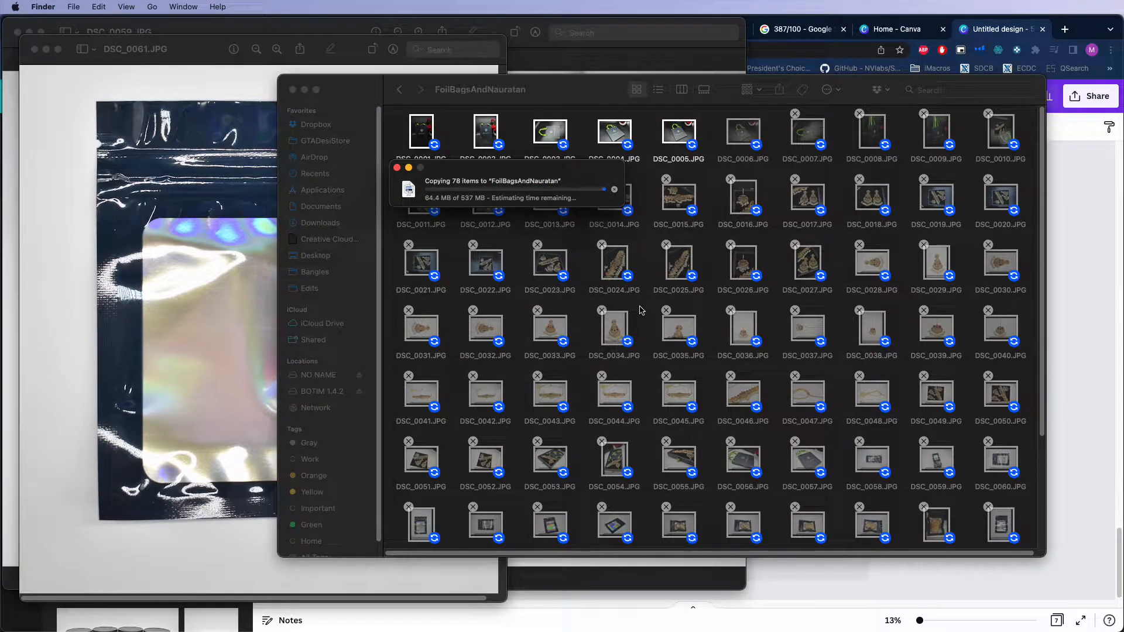
- Create a subfolder named Original in the FoilBagsAndNauratan folder
right_click(648, 310)
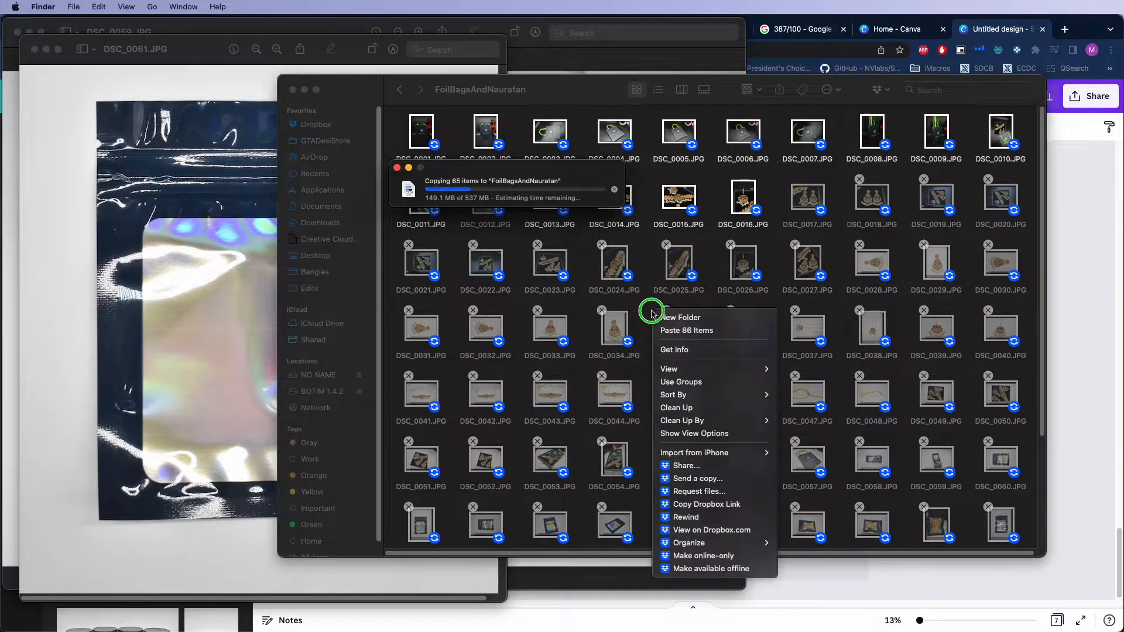
click(656, 317)
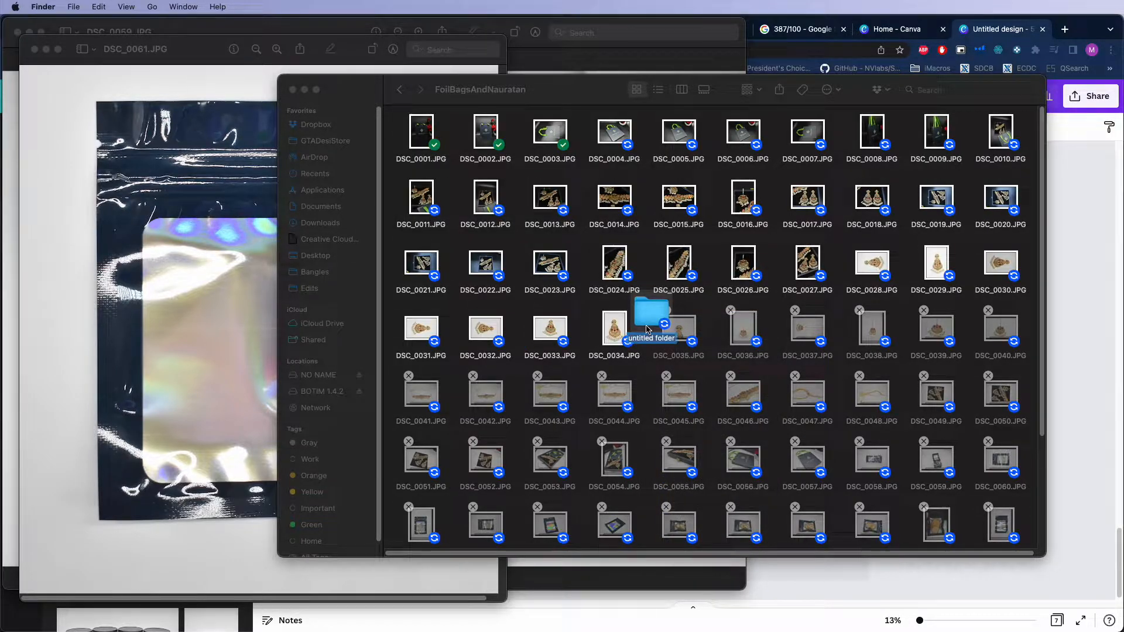
text(Original)
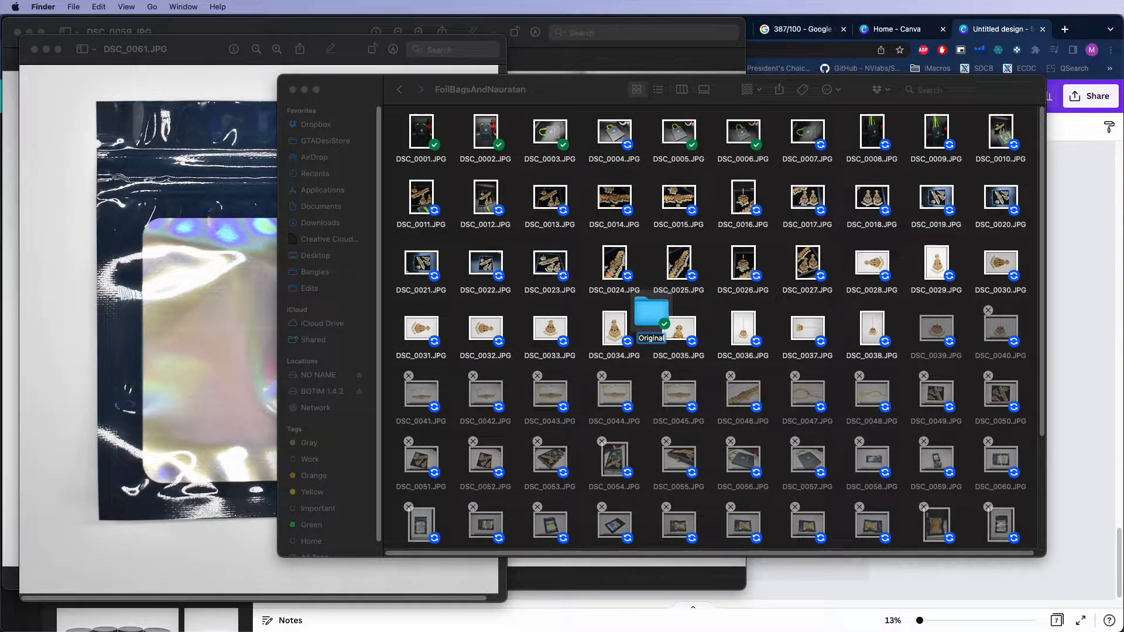
click(648, 374)
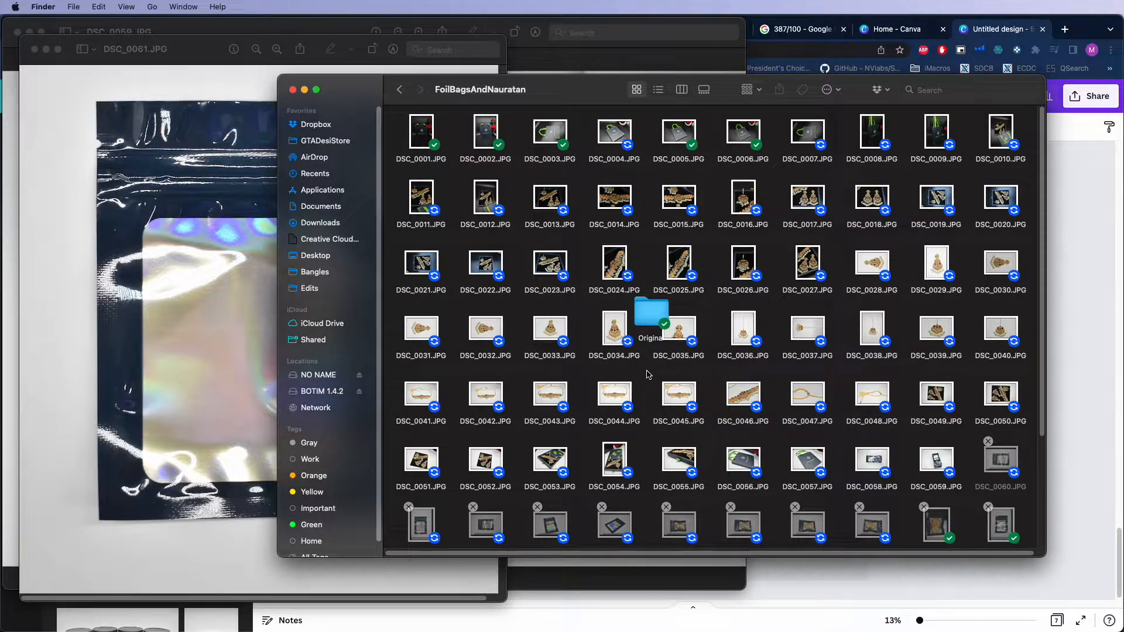
- Move all the pasted DSC photos into the Original subfolder
key(super+a)
drag(697, 339, 669, 314)
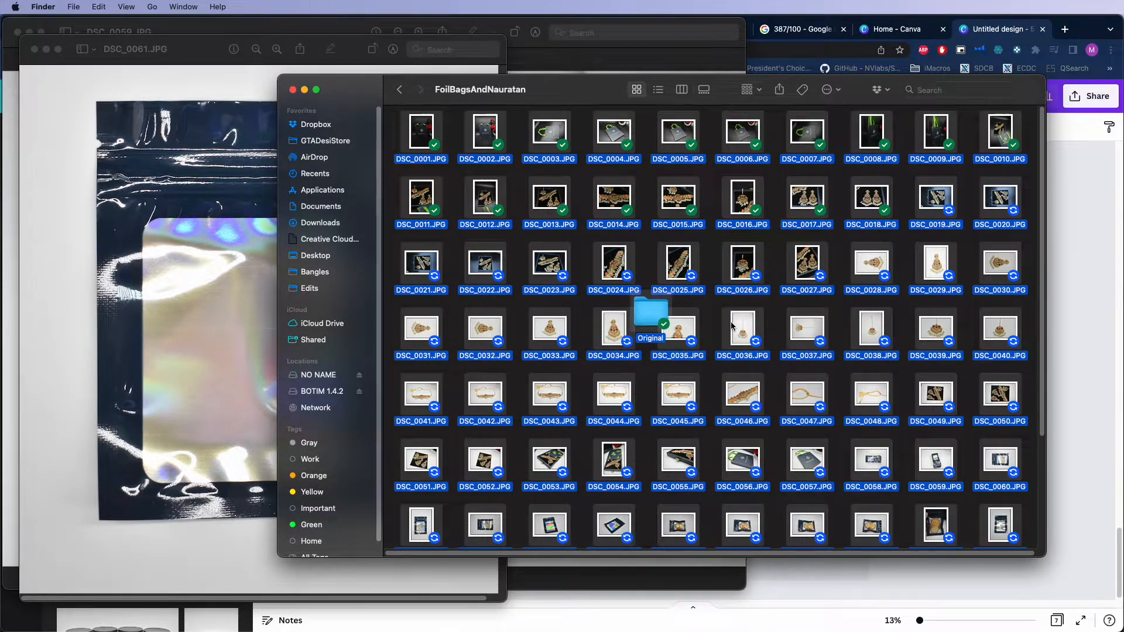
click(652, 372)
double_click(653, 316)
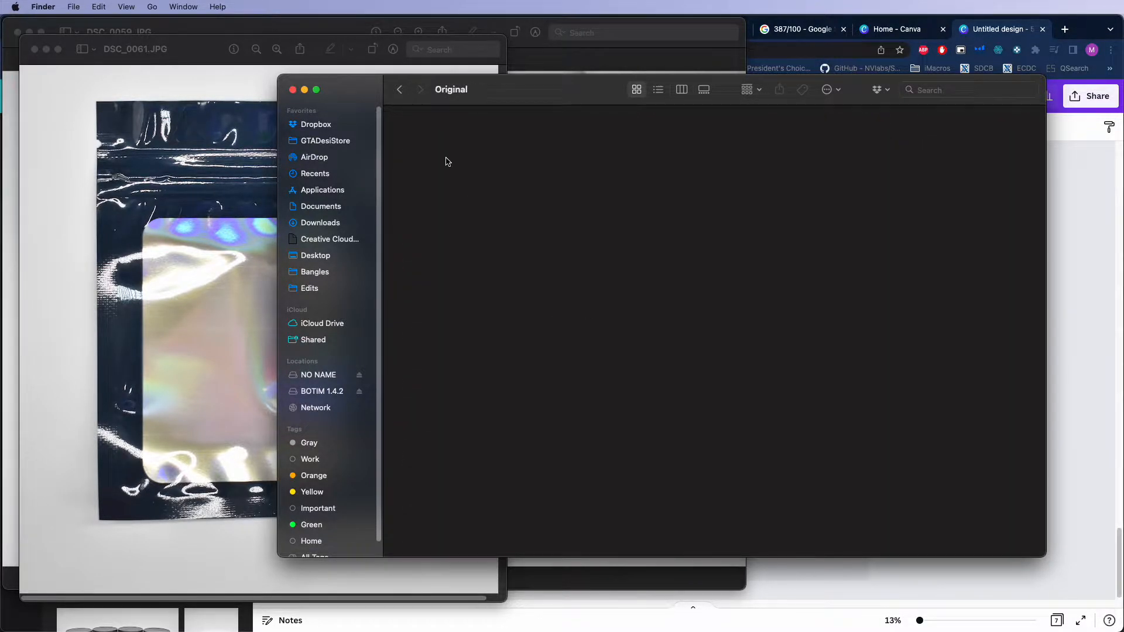
click(400, 89)
key(super+a)
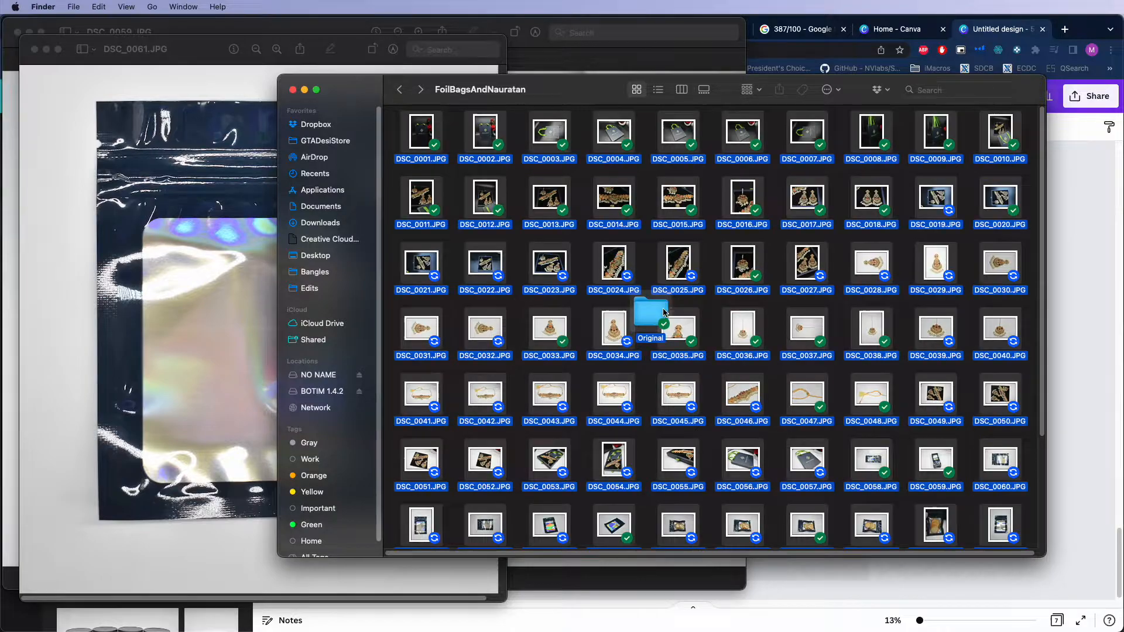
drag(678, 268, 654, 320)
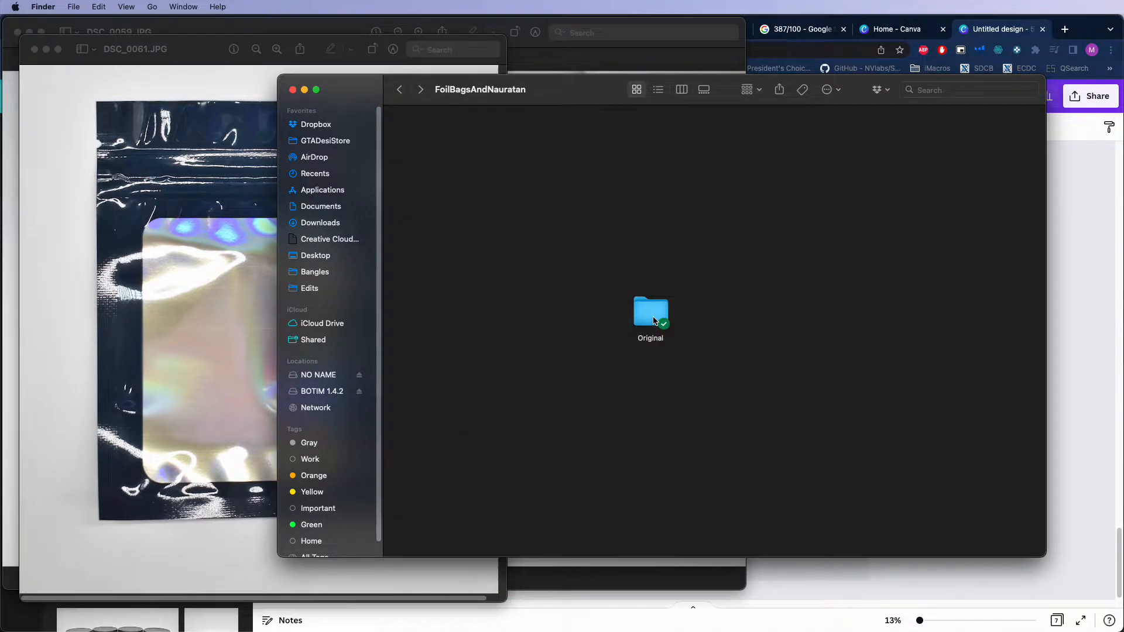
- Create a second subfolder named Edited, place it beside Original, and open the Original folder
right_click(547, 179)
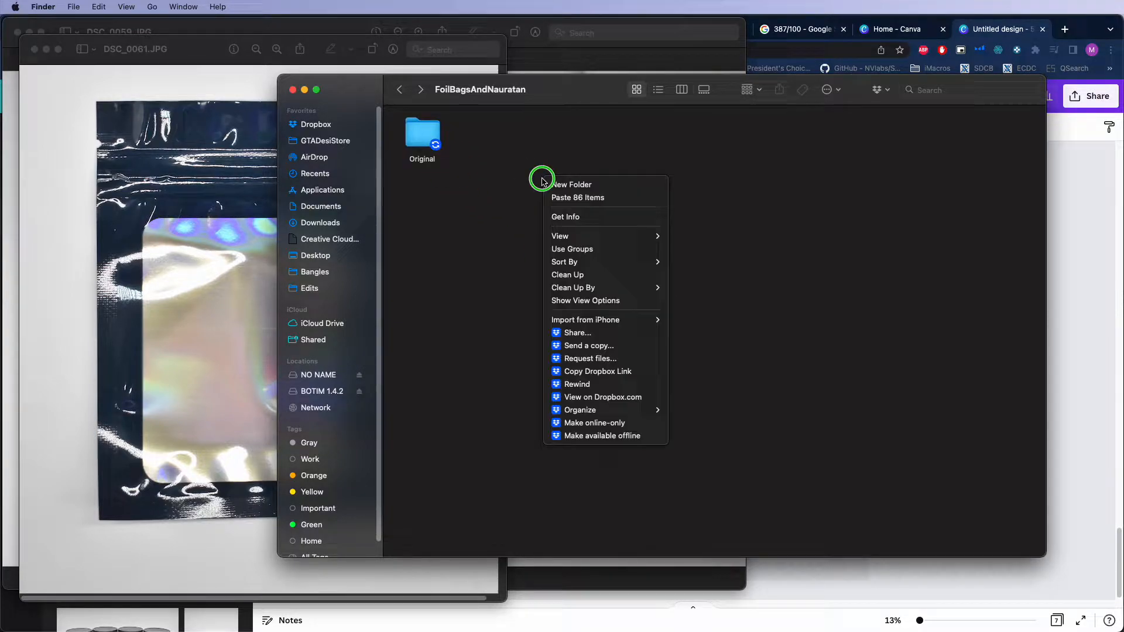
click(571, 185)
text(Edited)
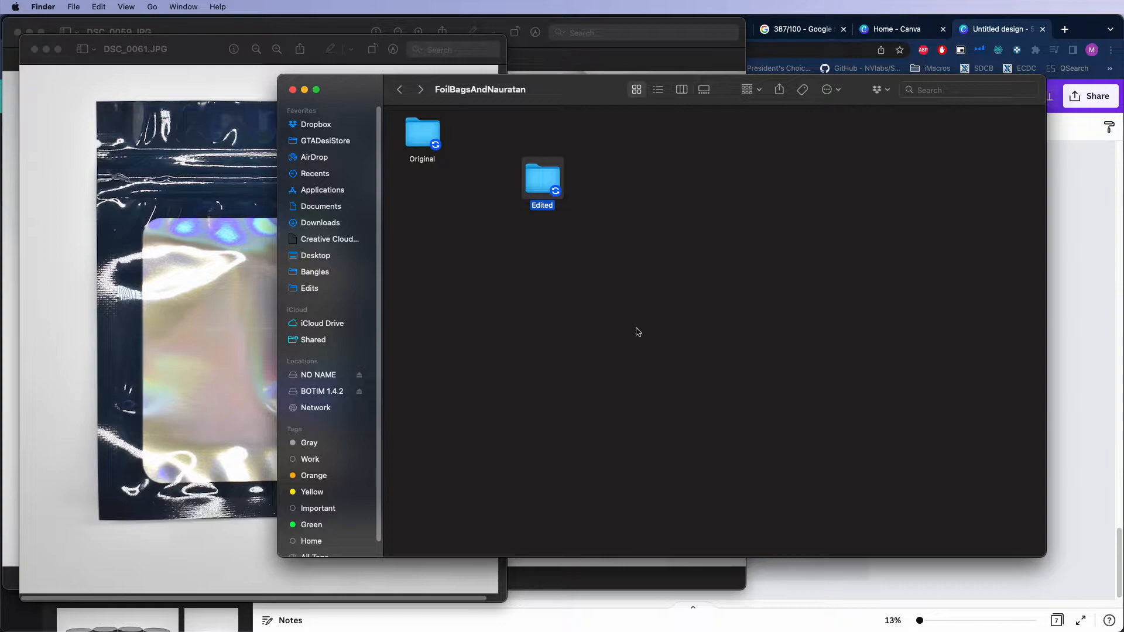
click(643, 339)
drag(542, 190, 478, 186)
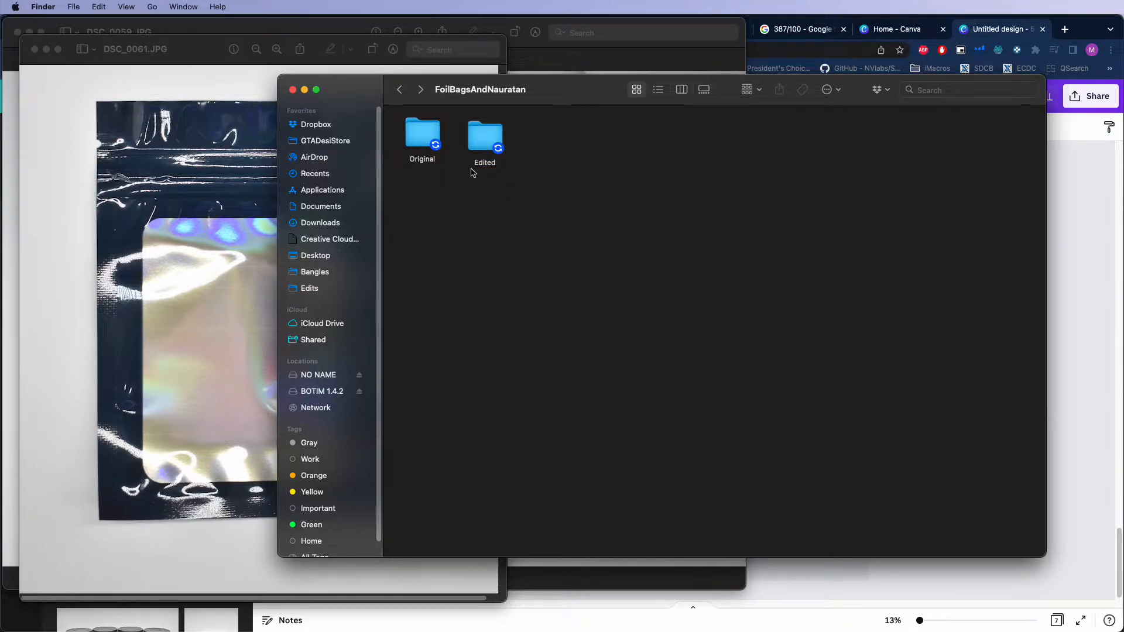
double_click(426, 139)
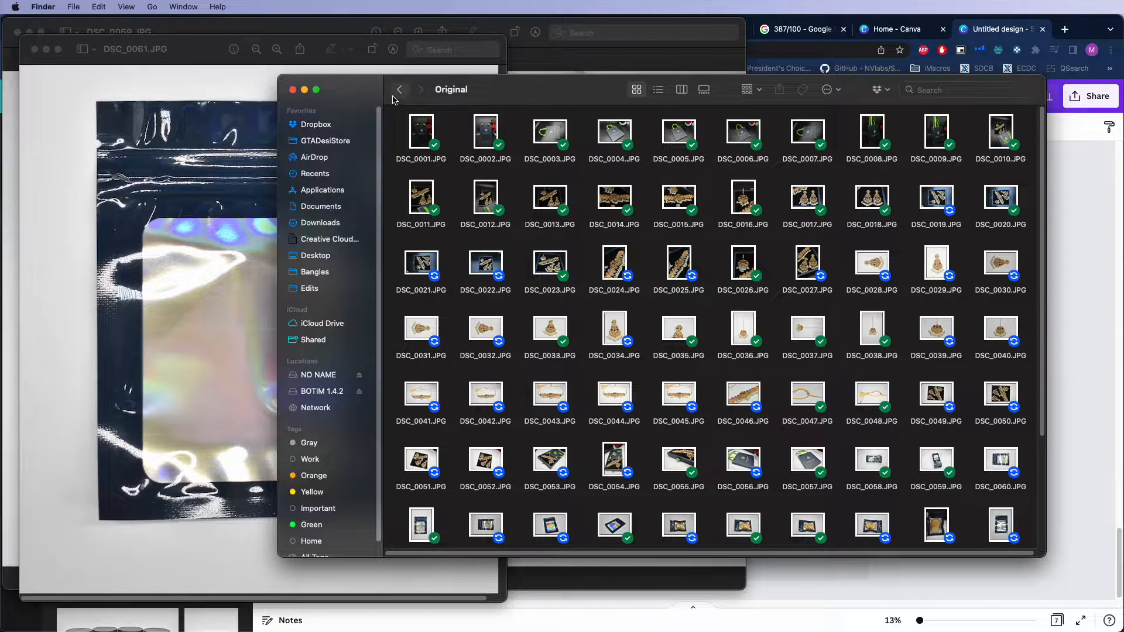
- Switch to the Canva design and browse for an upload in the NO NAME card's DCIM/100D3400 folder
click(1092, 336)
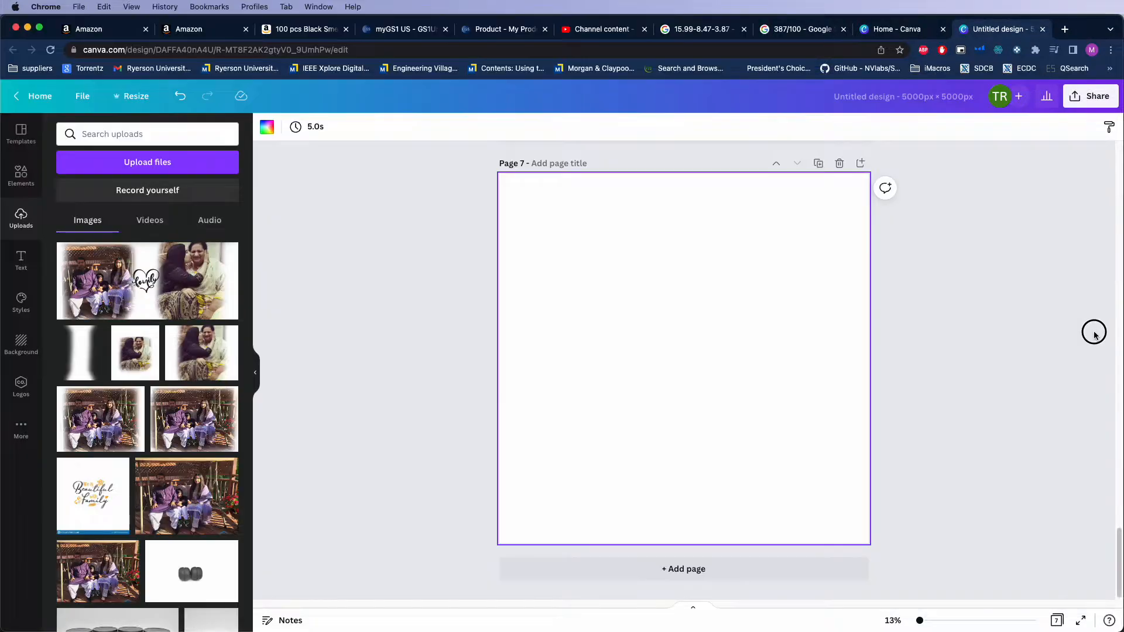
click(113, 167)
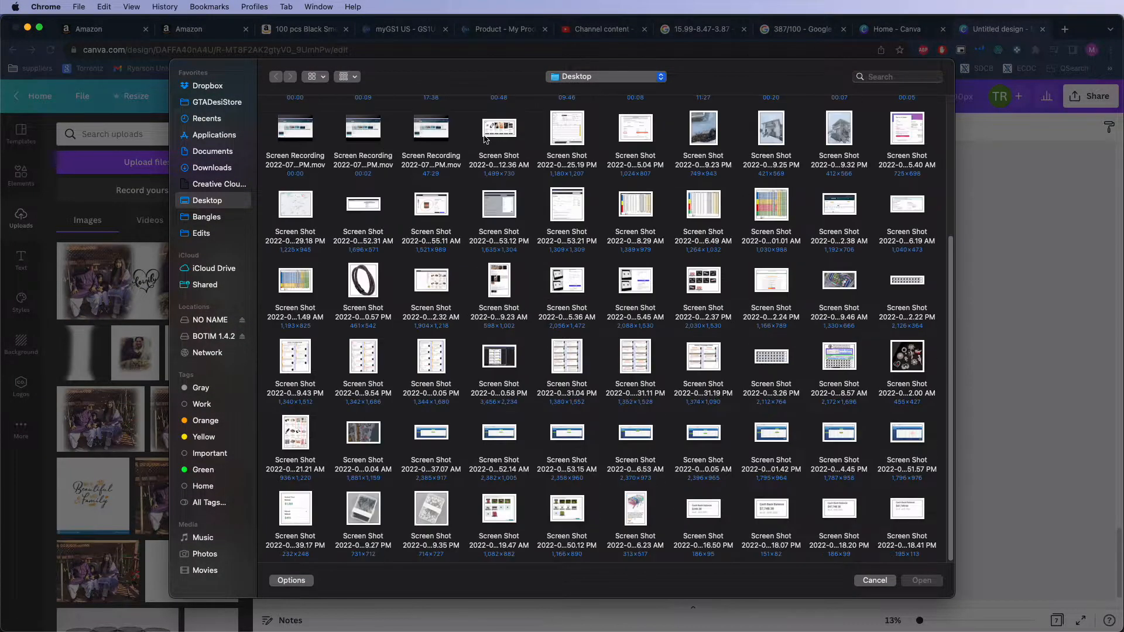
click(874, 580)
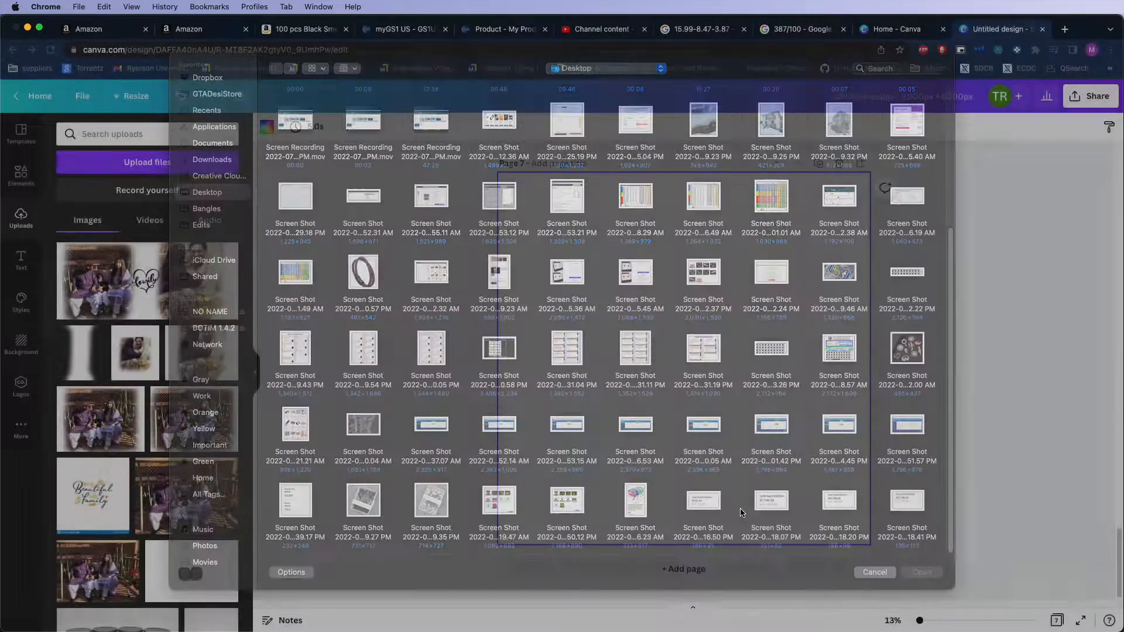
click(106, 170)
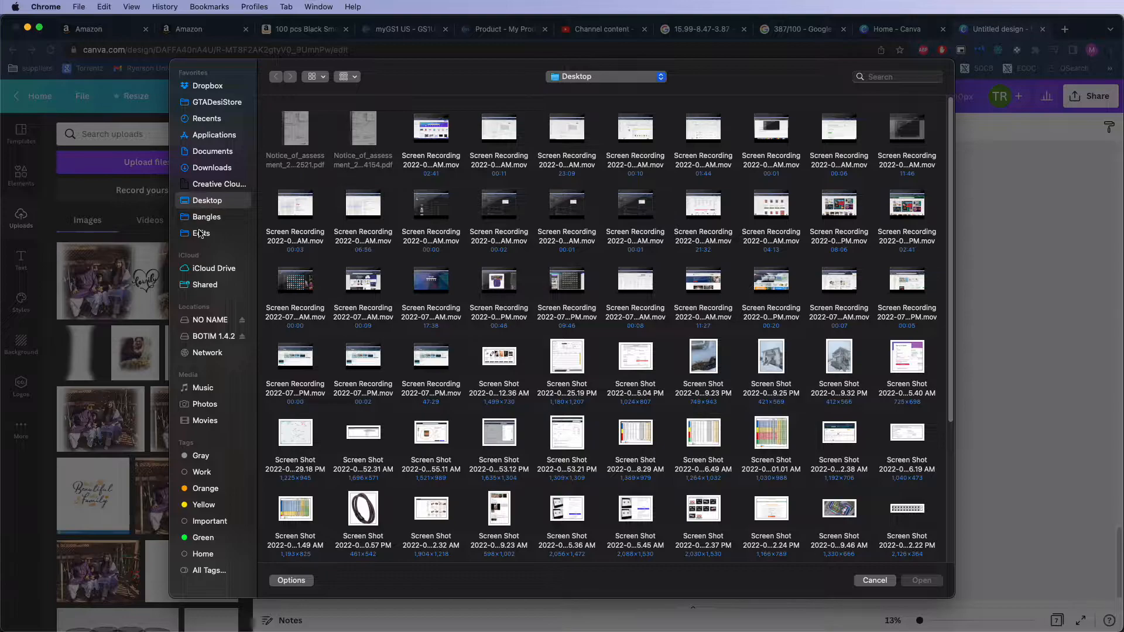
click(200, 233)
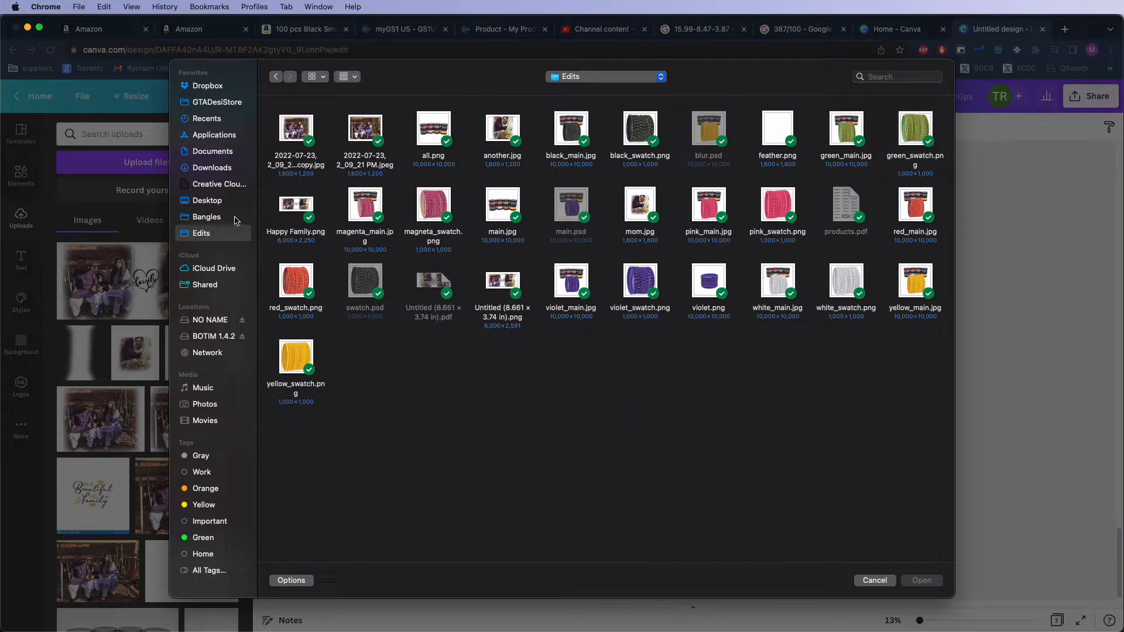
click(208, 322)
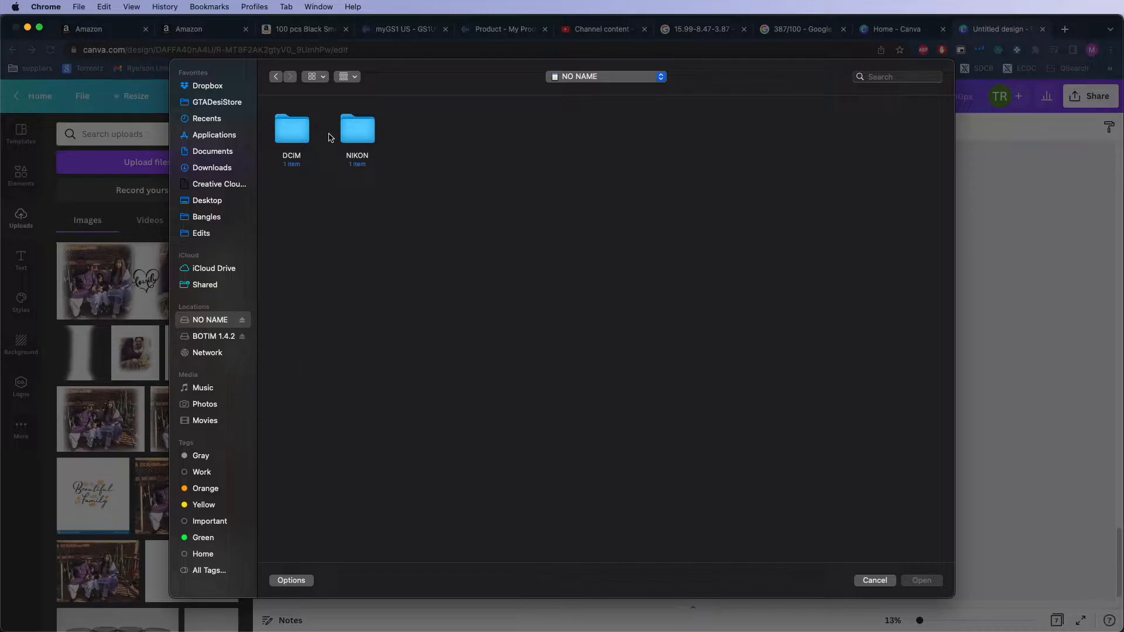
double_click(292, 130)
double_click(291, 129)
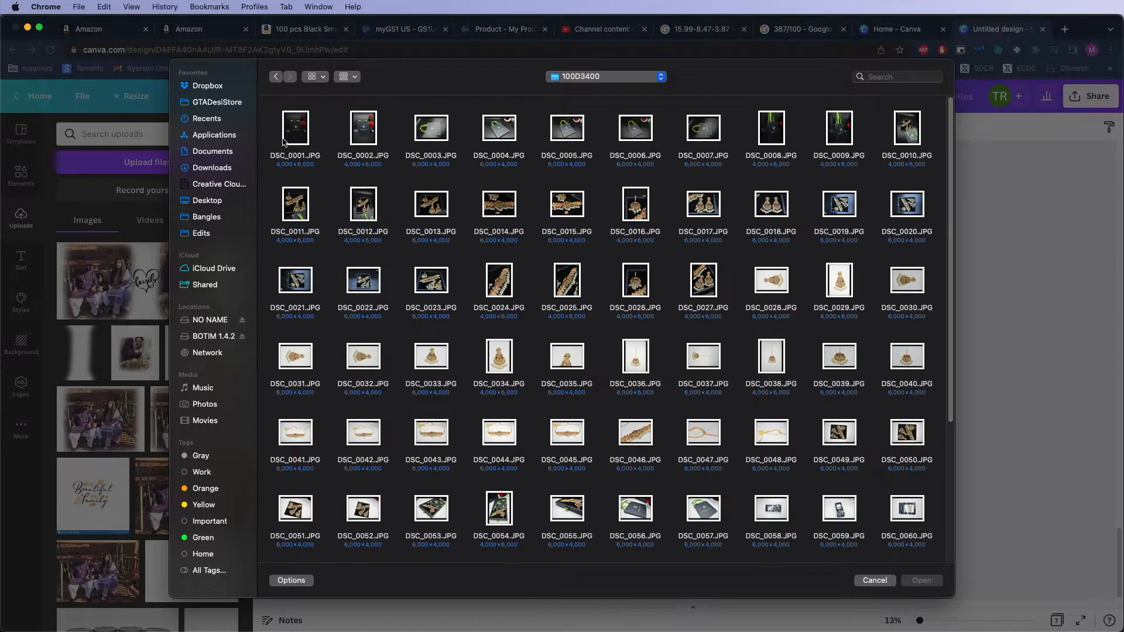
- Upload the upright empty bag photo DSC_0061.JPG to the Canva design
scroll(434, 291, down, 3)
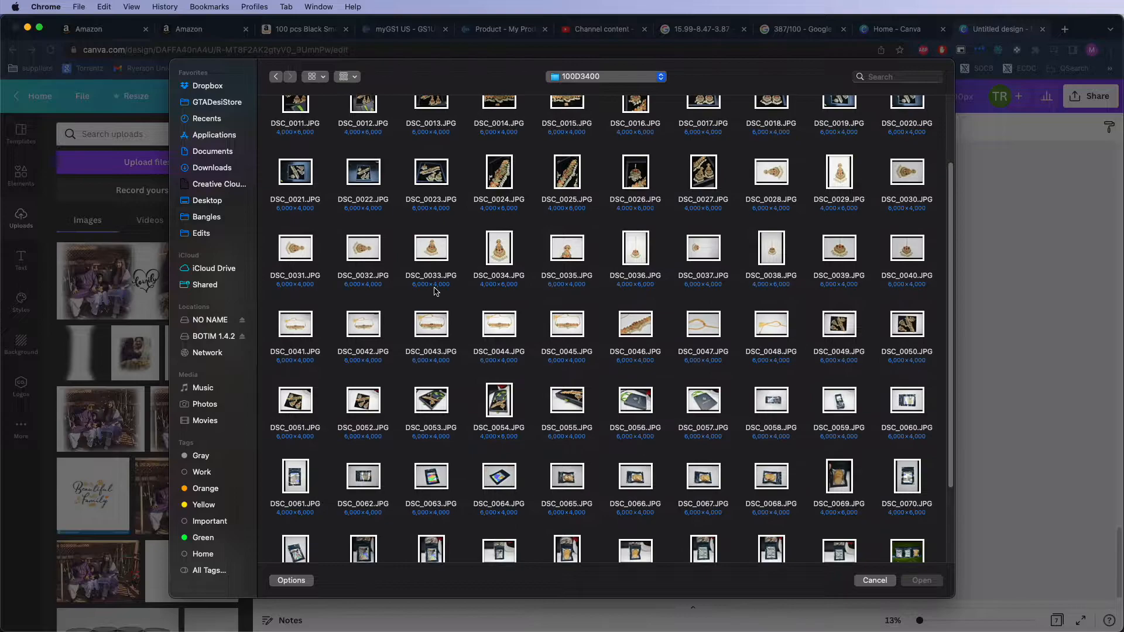
scroll(501, 401, down, 3)
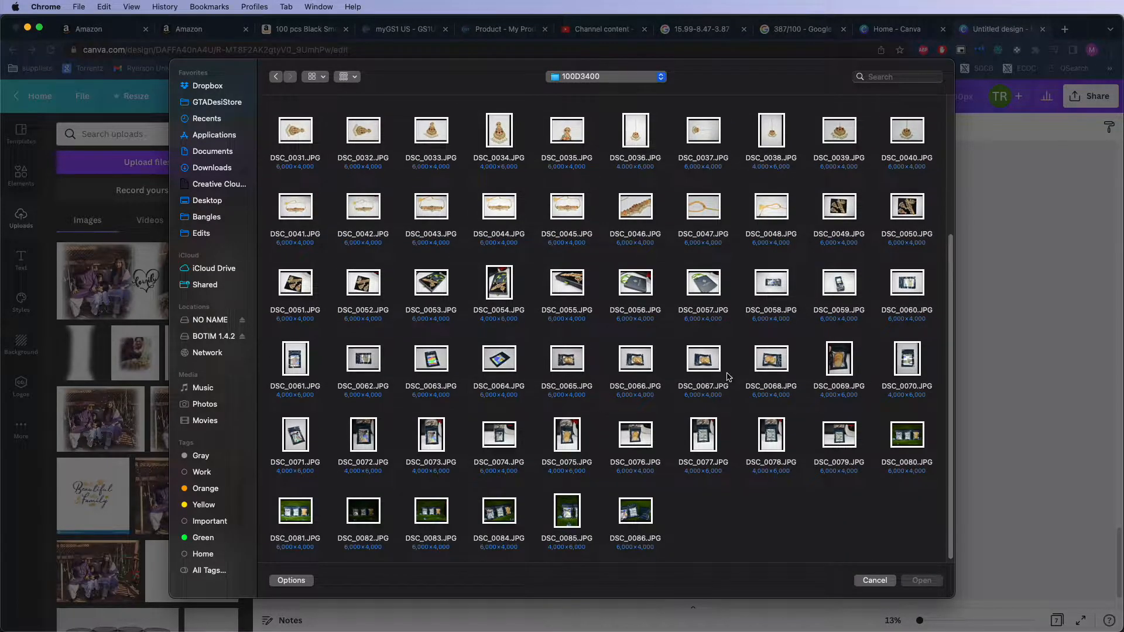
click(281, 361)
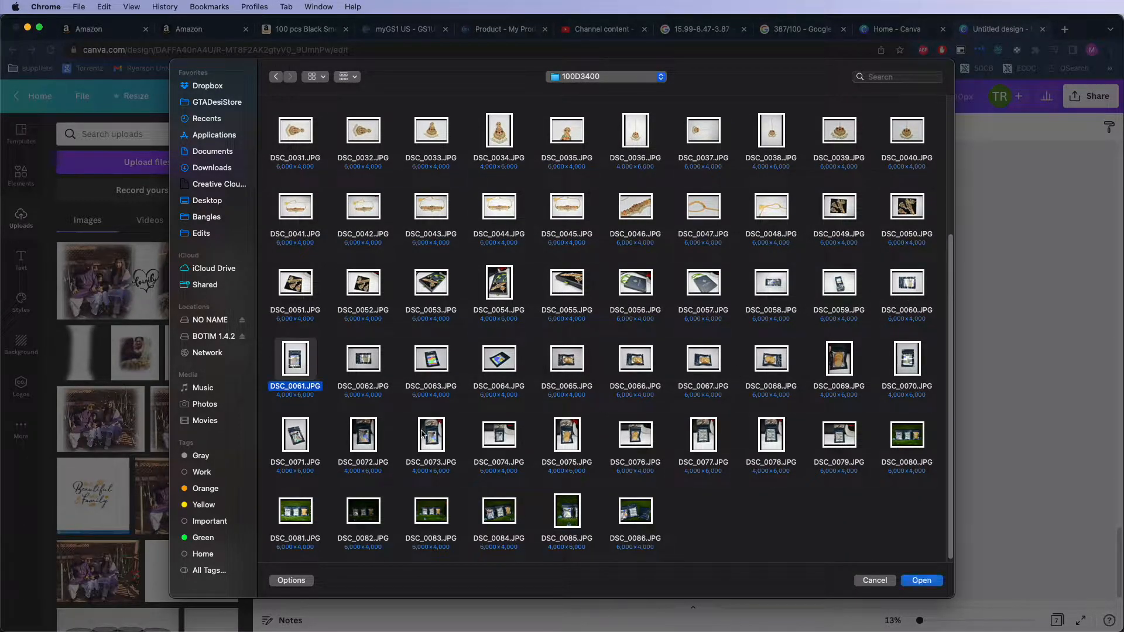
click(919, 580)
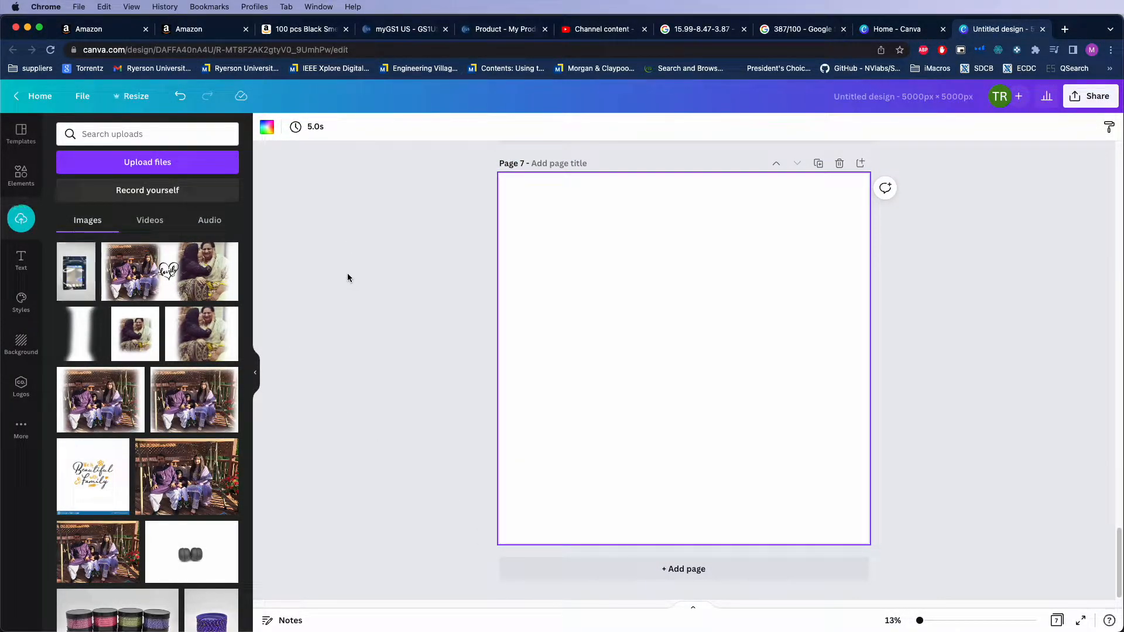
- Place the uploaded bag photo on page 7 and crop its right, top and bottom edges closer to the bag
click(76, 271)
click(21, 174)
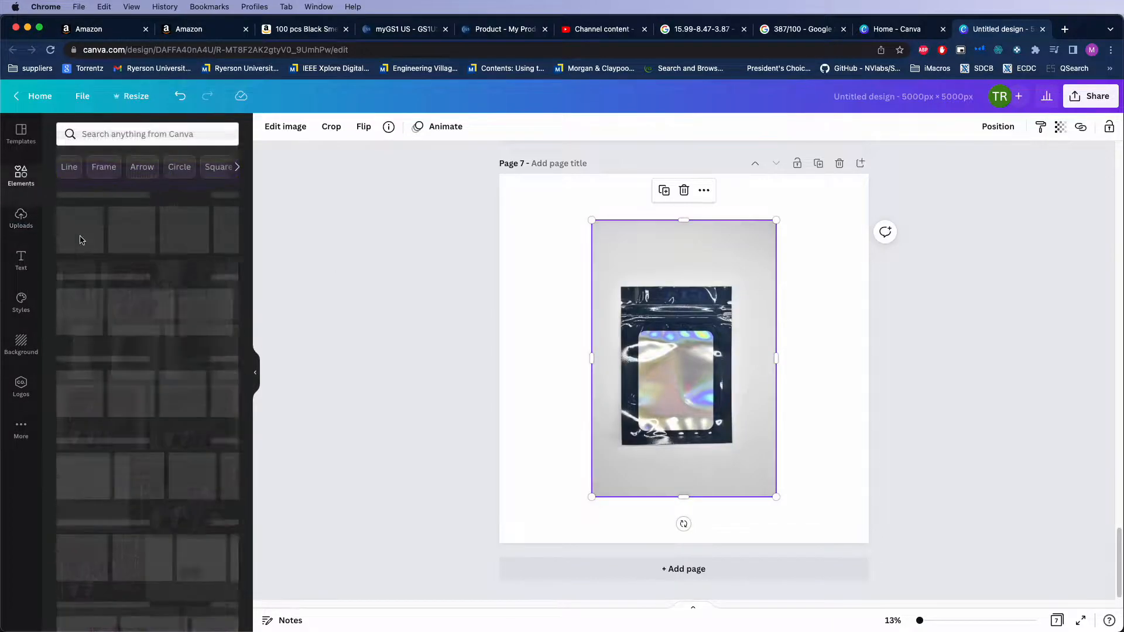
drag(775, 358, 748, 360)
drag(669, 220, 669, 275)
drag(669, 497, 674, 465)
- Open the image editing options and enlarge the cropped bag photo to about 4,015 by 4,897 px on page 7
click(288, 129)
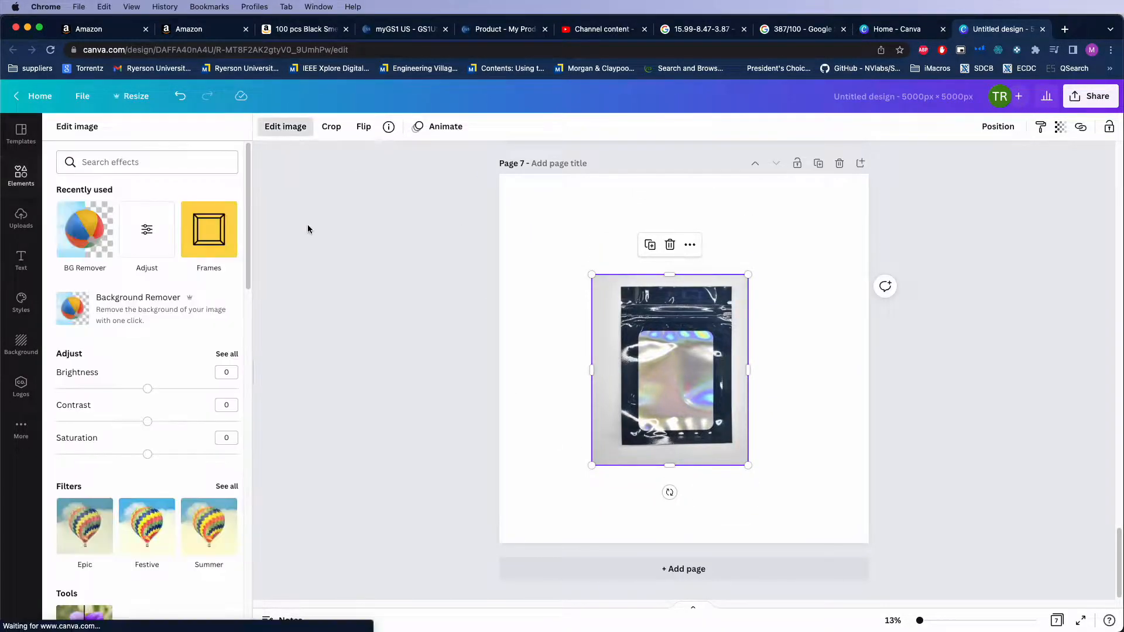
drag(615, 286, 535, 184)
drag(668, 367, 835, 493)
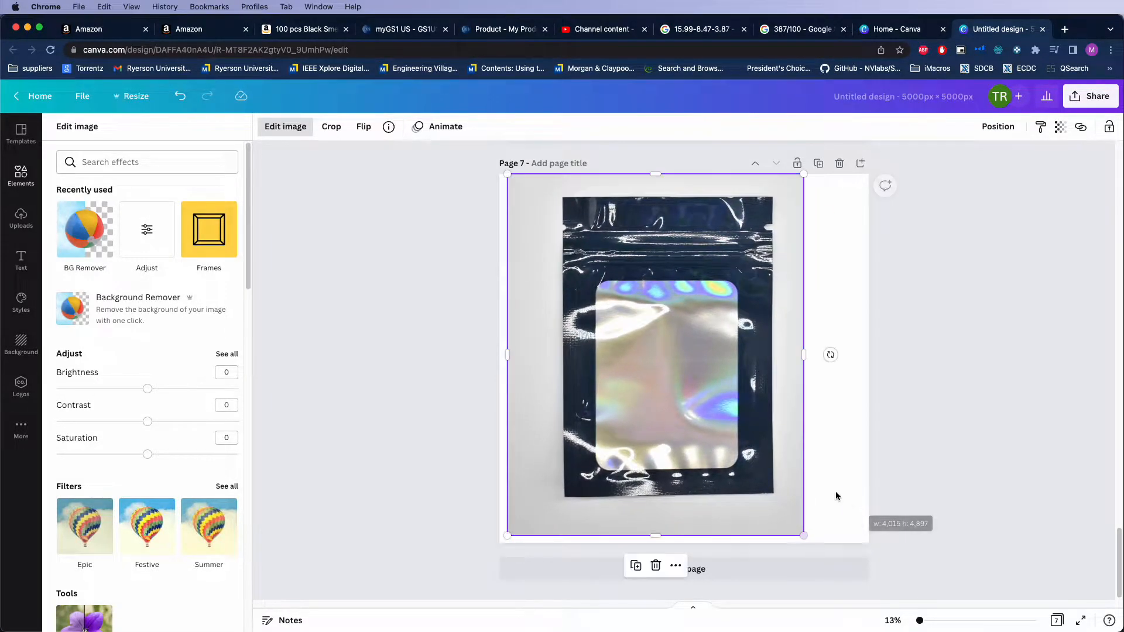
- Remove the background from the page 7 bag photo and crop all four sides close to the bag
click(106, 308)
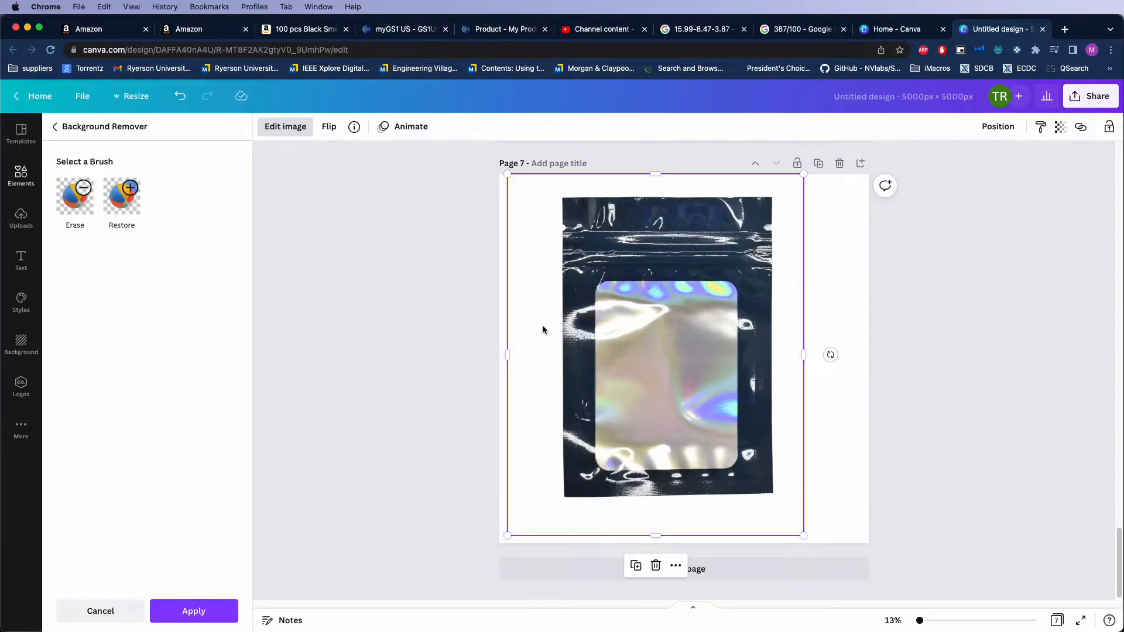
drag(508, 352, 557, 354)
drag(679, 173, 679, 192)
drag(807, 358, 779, 362)
drag(672, 533, 669, 497)
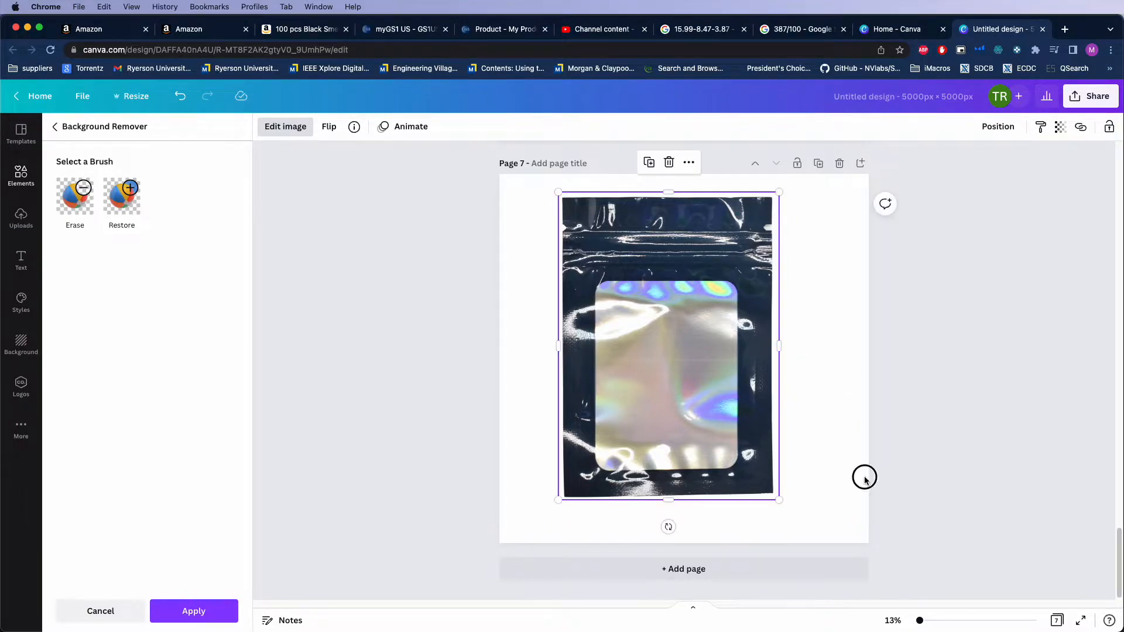
click(863, 474)
- Enlarge the cropped bag to nearly the full height of page 7 and centre it on the page
click(677, 366)
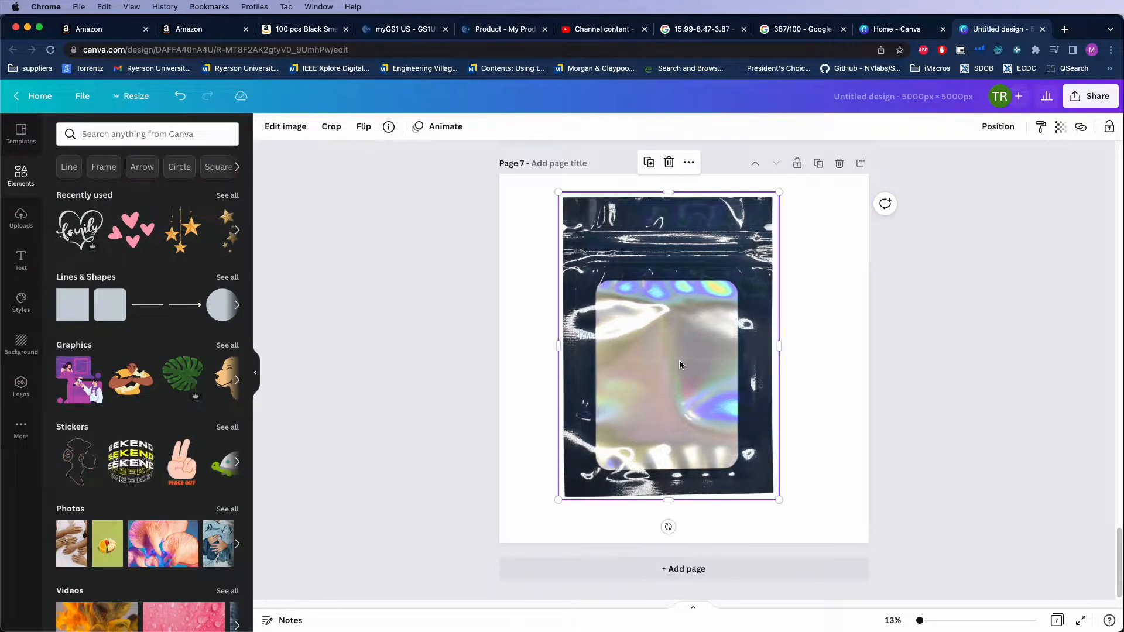
drag(677, 366, 694, 348)
drag(798, 485, 839, 537)
drag(733, 464, 706, 464)
click(826, 435)
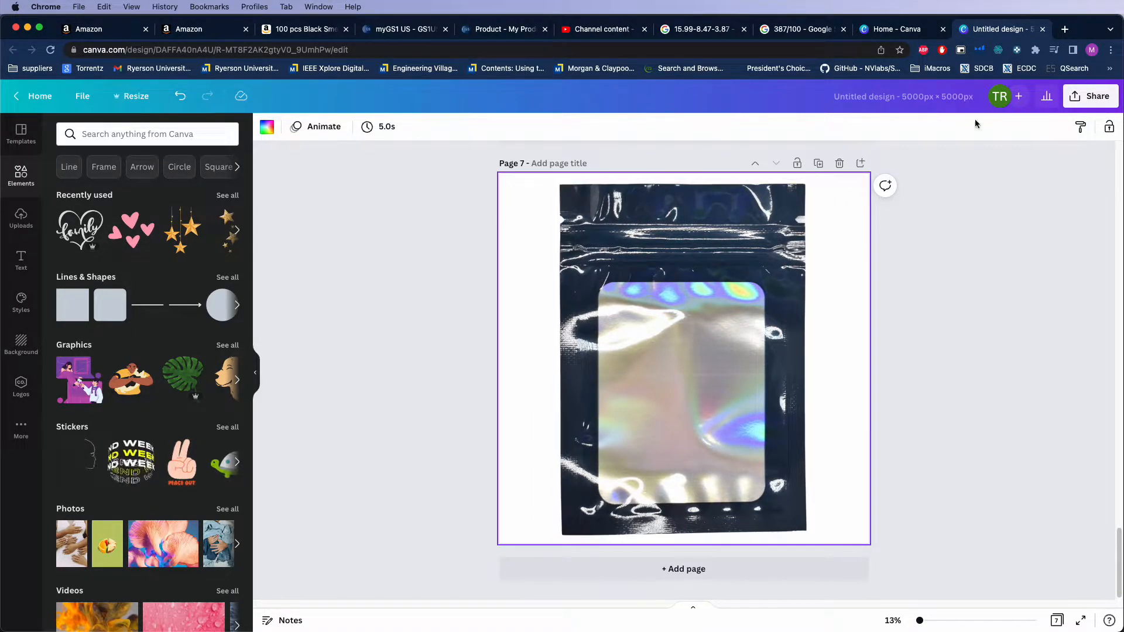
- Set the design's download options to PNG at size 2 with a transparent background
click(1090, 96)
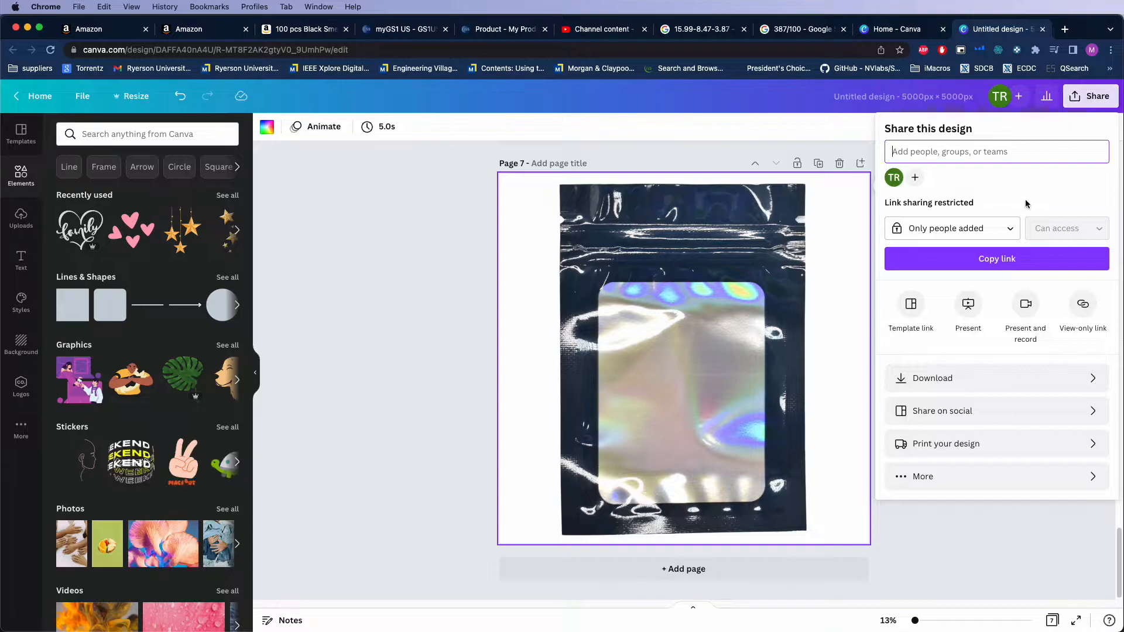
click(941, 379)
click(932, 252)
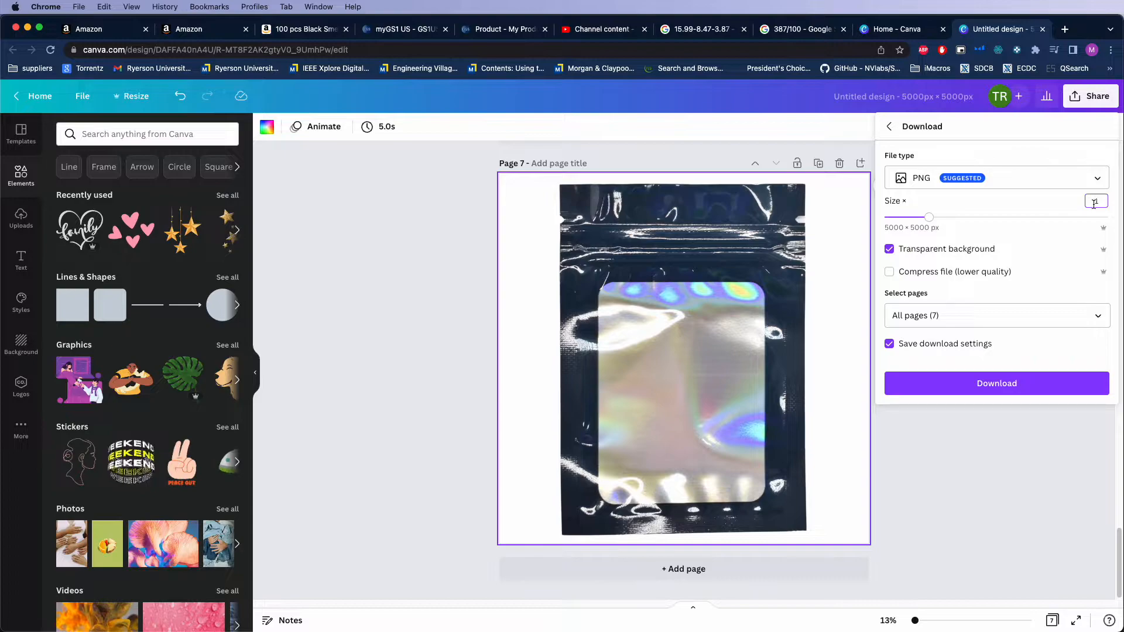
key(BackSpace)
text(2)
click(990, 386)
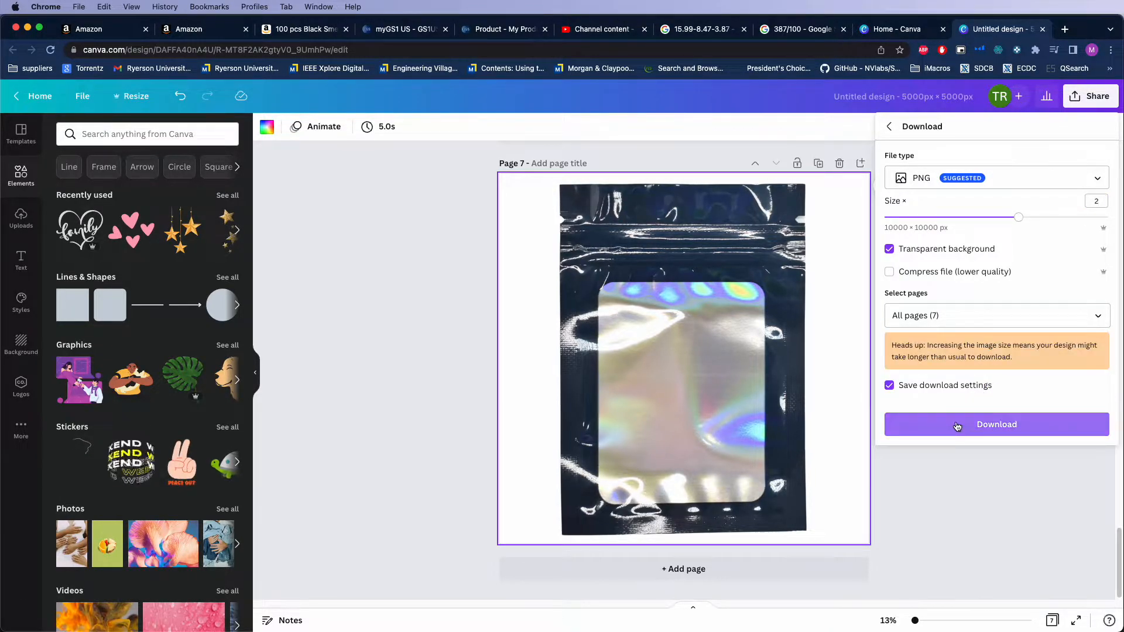
- Limit the download to page 7 only and start downloading it
click(943, 320)
click(941, 345)
scroll(913, 375, down, 5)
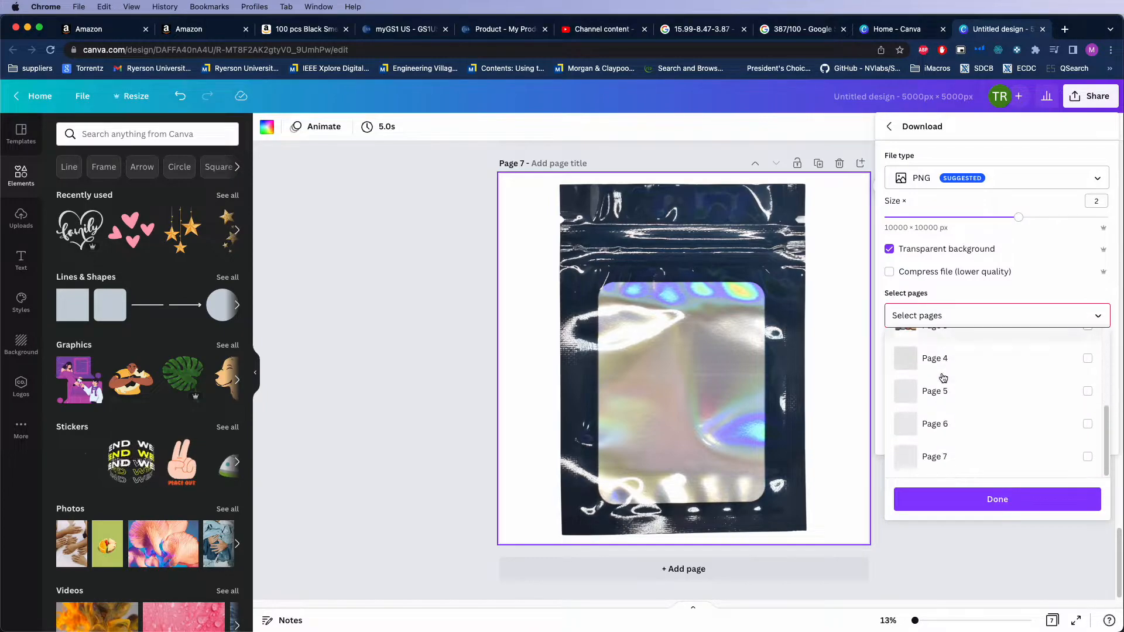
click(954, 463)
click(960, 501)
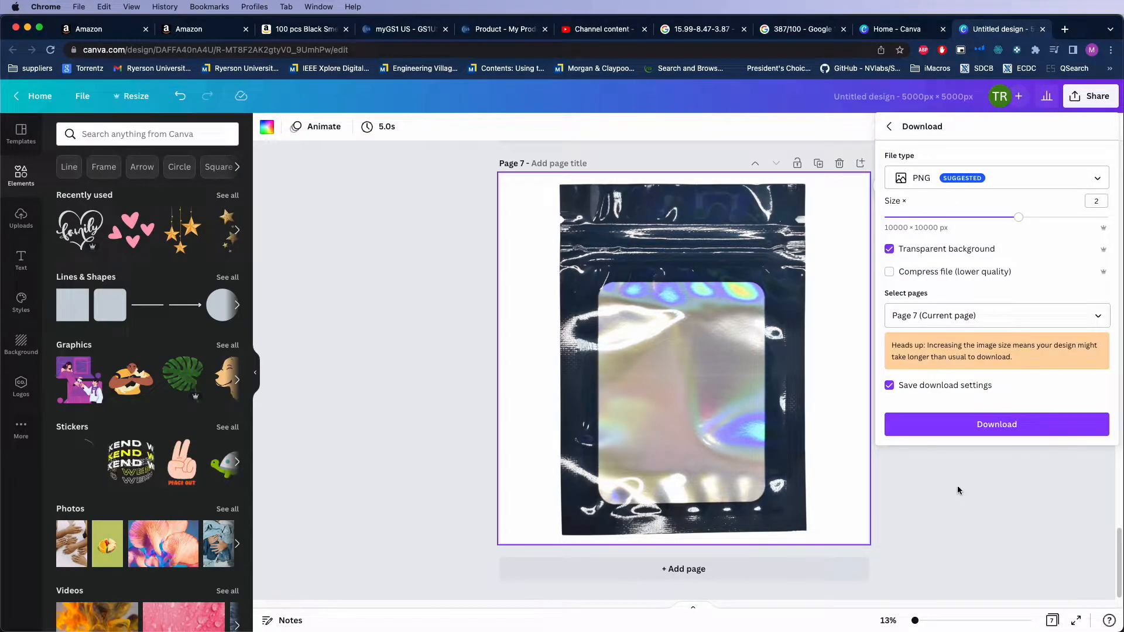
click(956, 427)
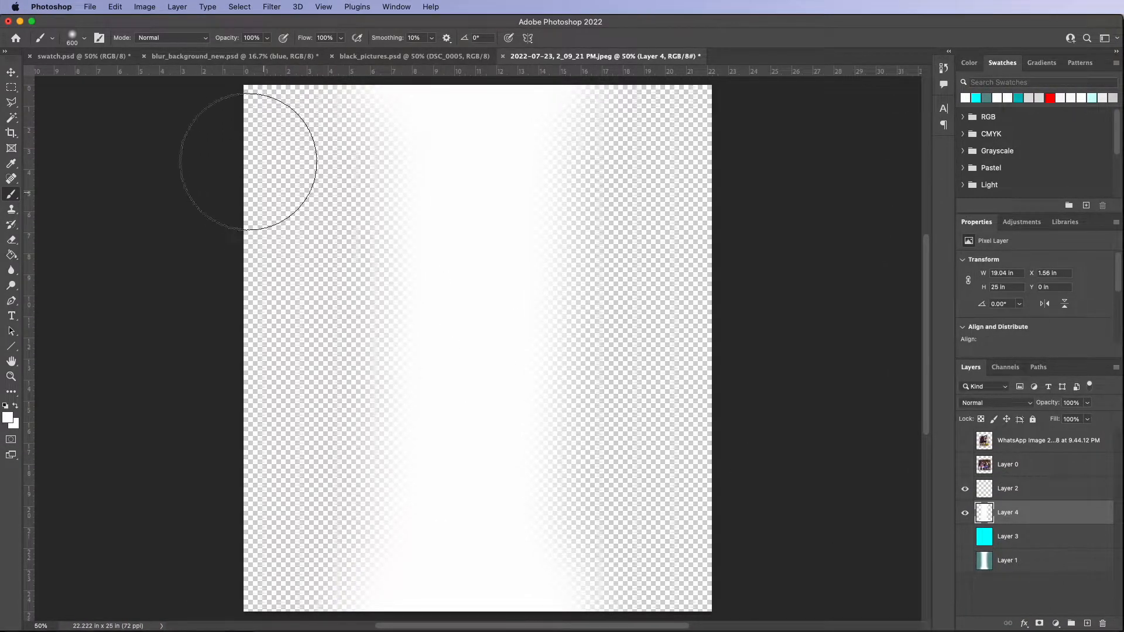
- Switch to Photoshop and create a new 10000 by 10000 pixel white document at 600 pixels/inch
click(90, 7)
click(92, 23)
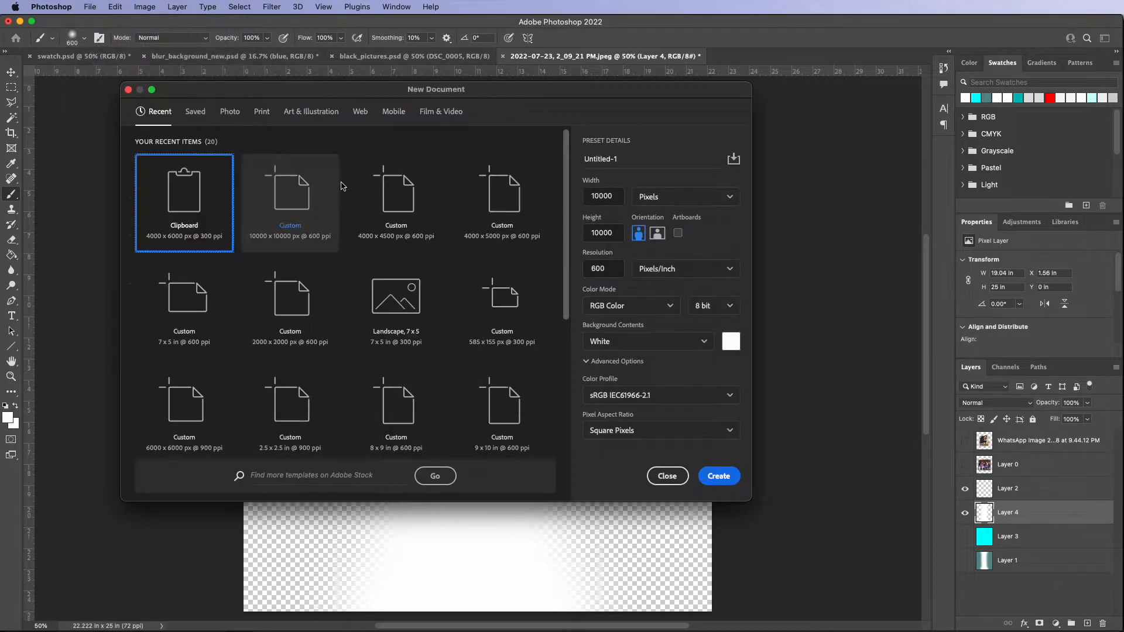
double_click(584, 195)
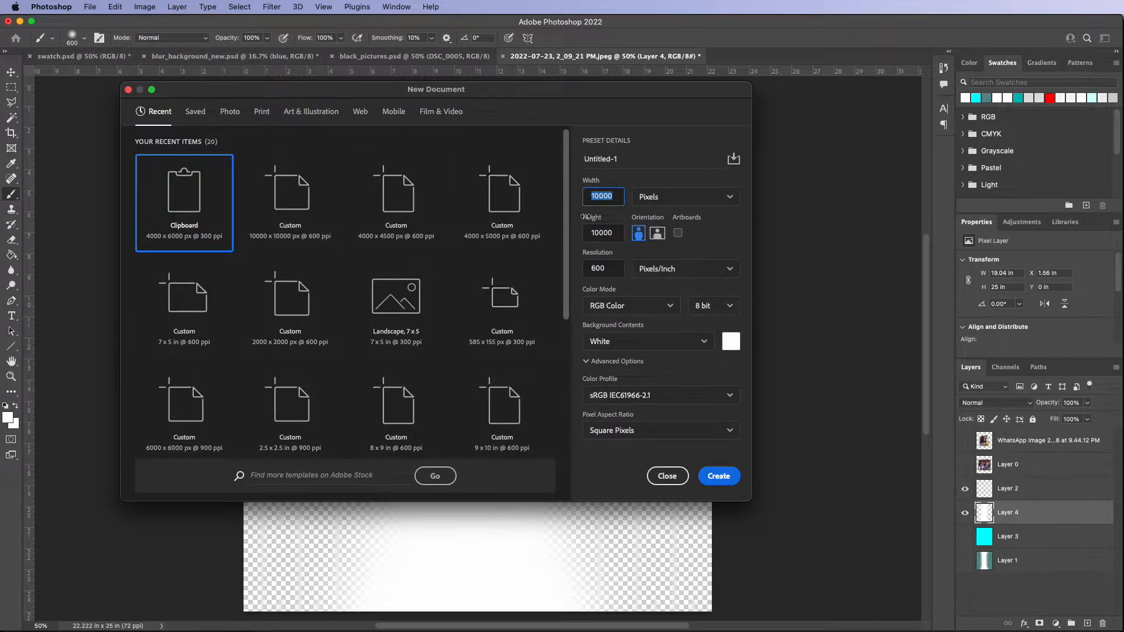
click(718, 478)
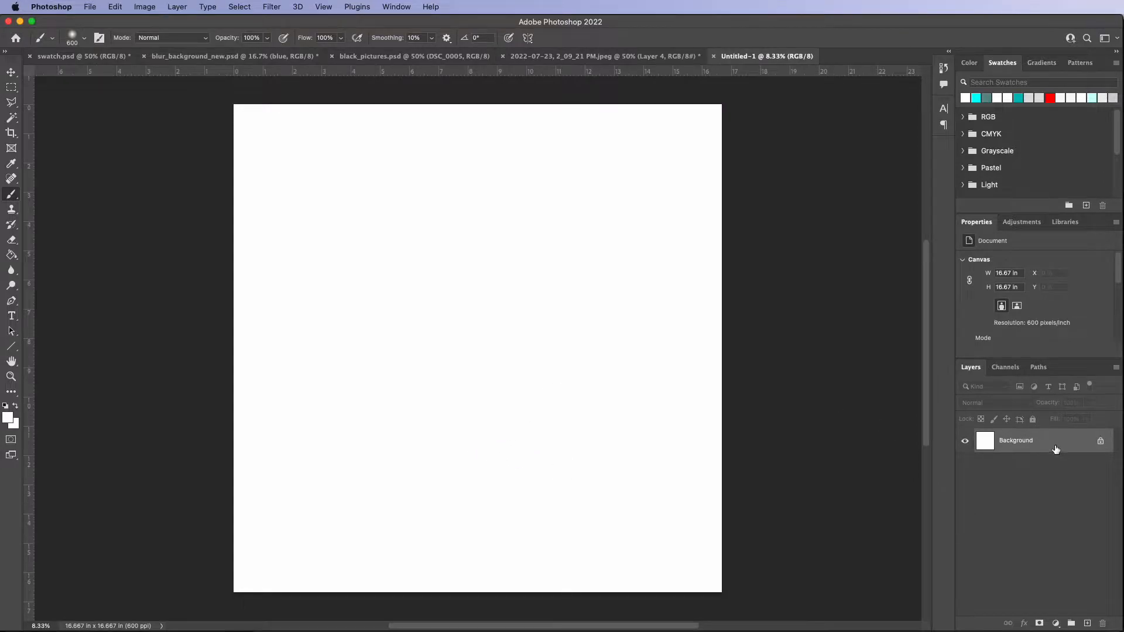
- Convert the locked Background into Layer 0, activate the Paint Bucket tool and choose white as the foreground color
double_click(1054, 448)
click(611, 298)
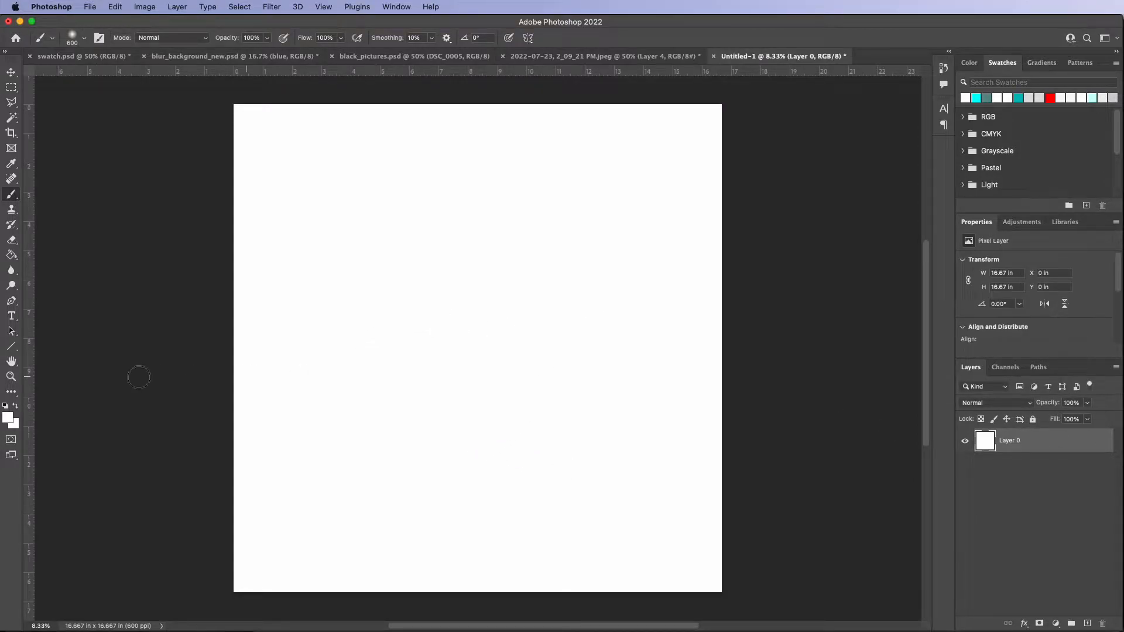
click(15, 261)
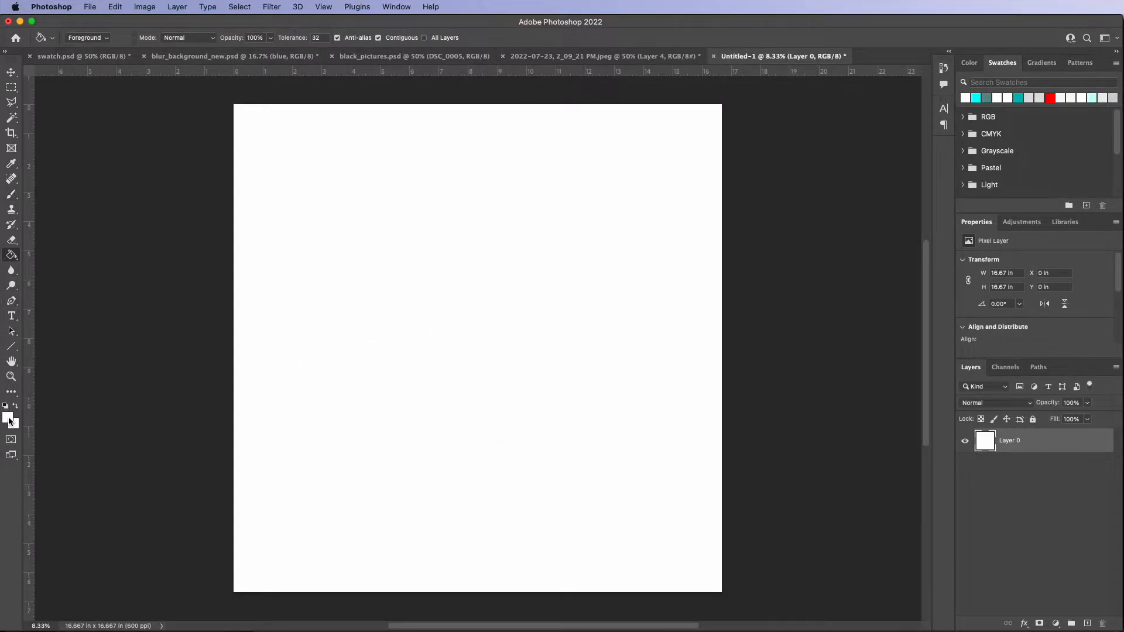
click(7, 417)
click(525, 288)
click(843, 319)
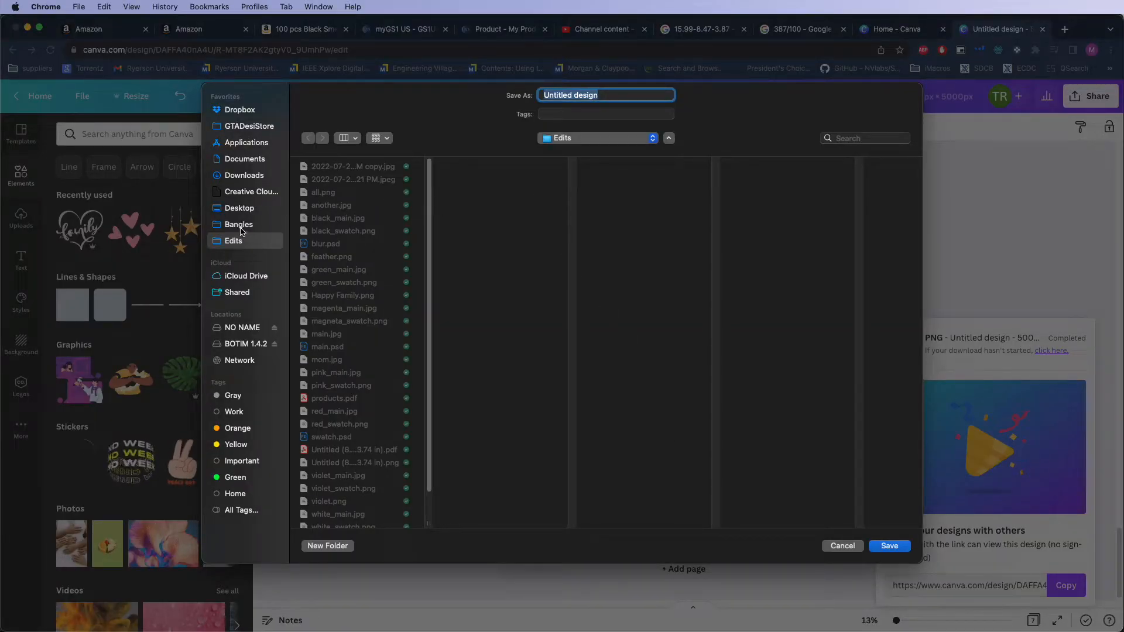
click(252, 126)
scroll(377, 321, down, 10)
scroll(358, 371, up, 15)
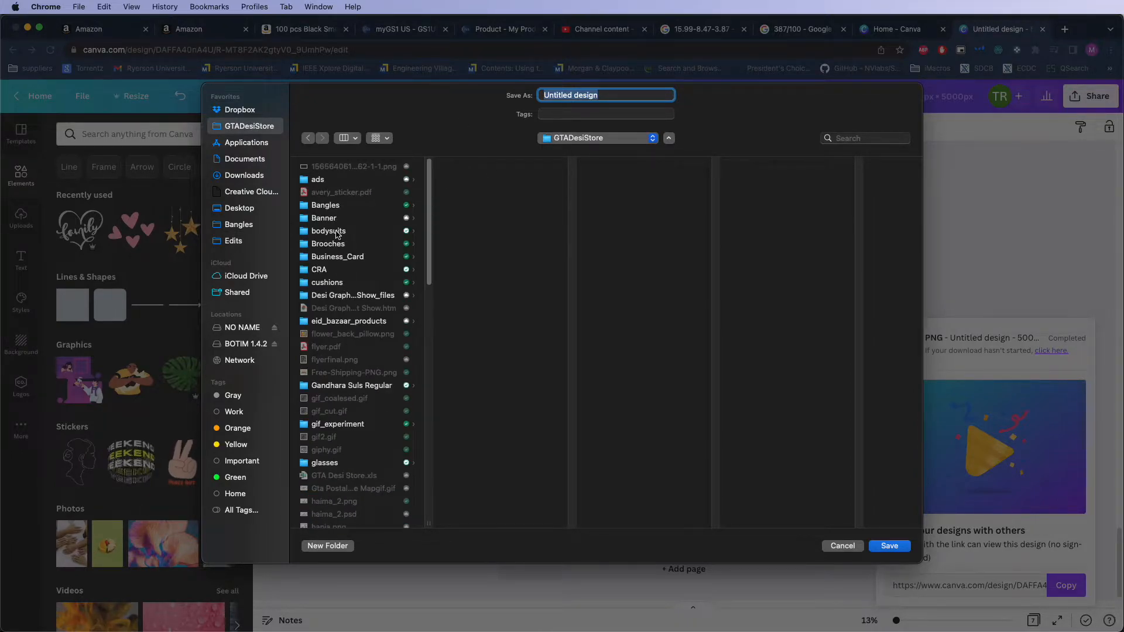
- Choose the FoilBagsAndNauratan folder's Edited subfolder, inside Dropbox's Family Room, as the save location for the downloaded PNG
click(557, 138)
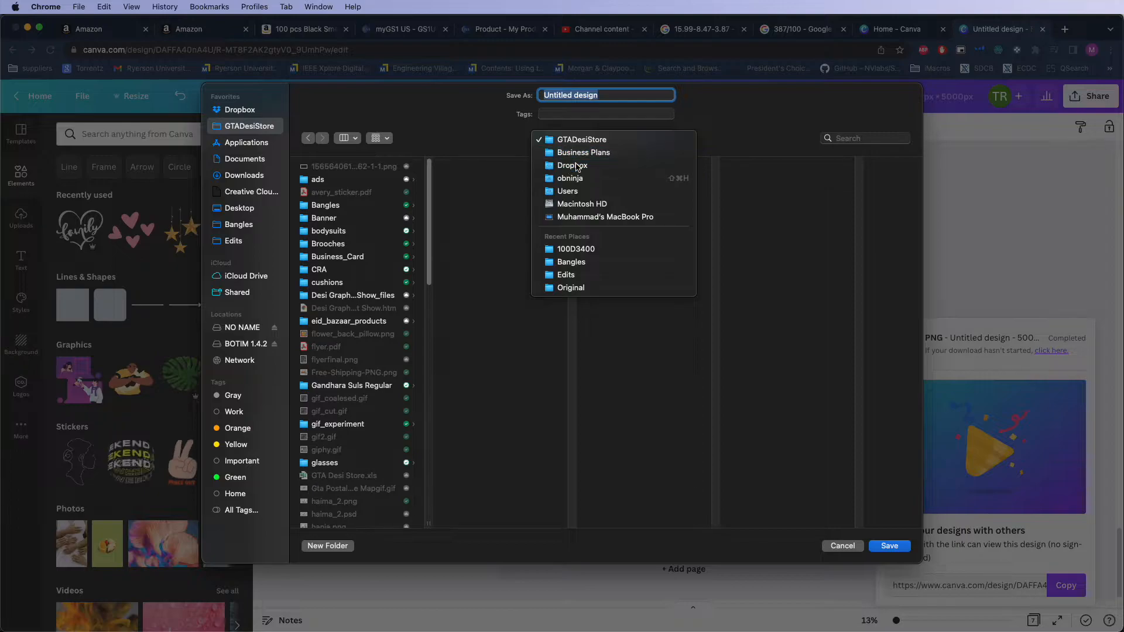
click(576, 166)
scroll(370, 271, down, 8)
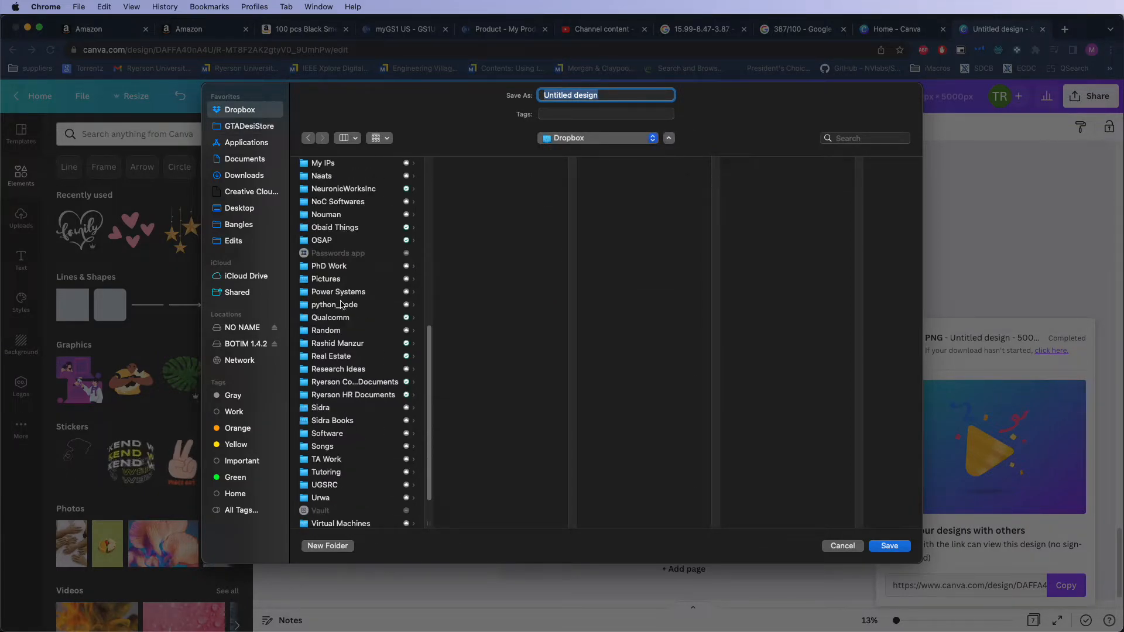
scroll(343, 240, up, 4)
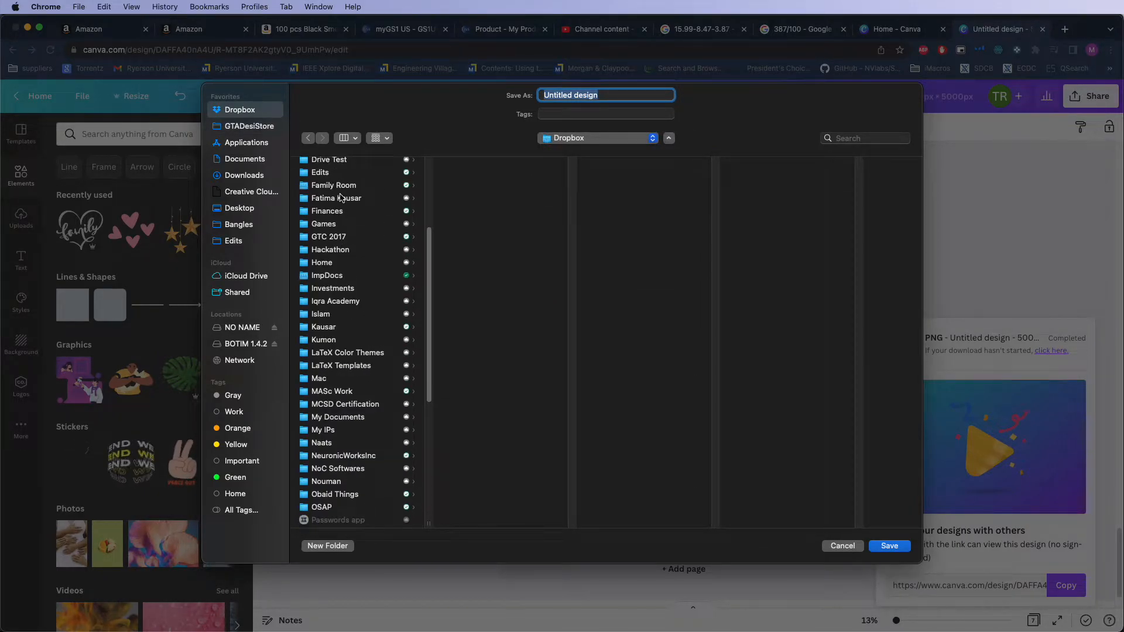
click(341, 186)
click(468, 168)
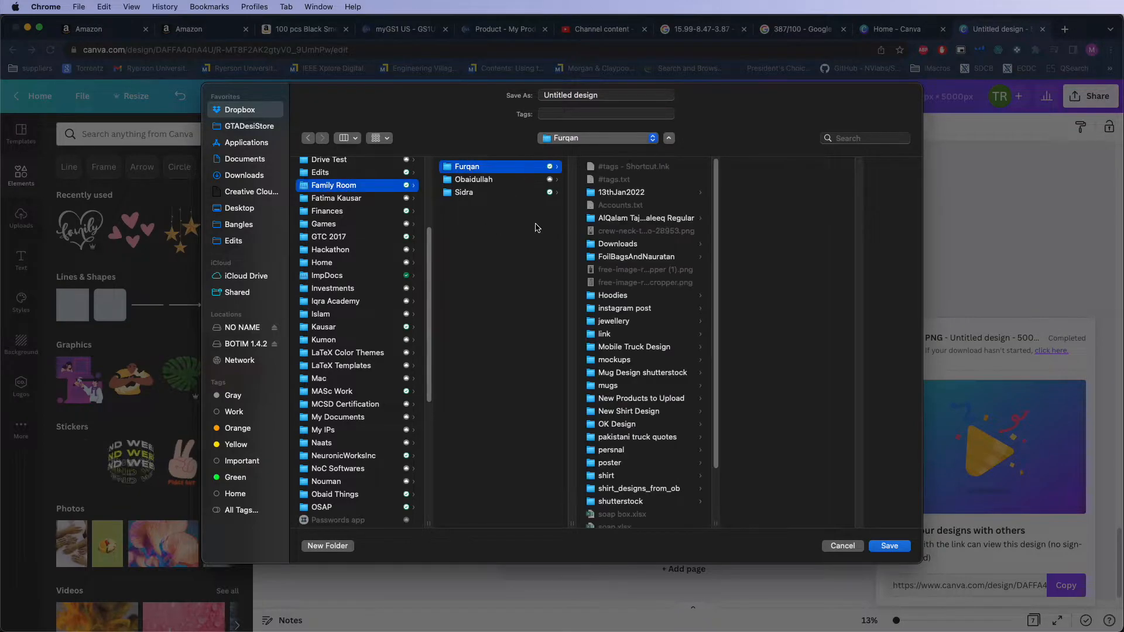
scroll(667, 281, down, 3)
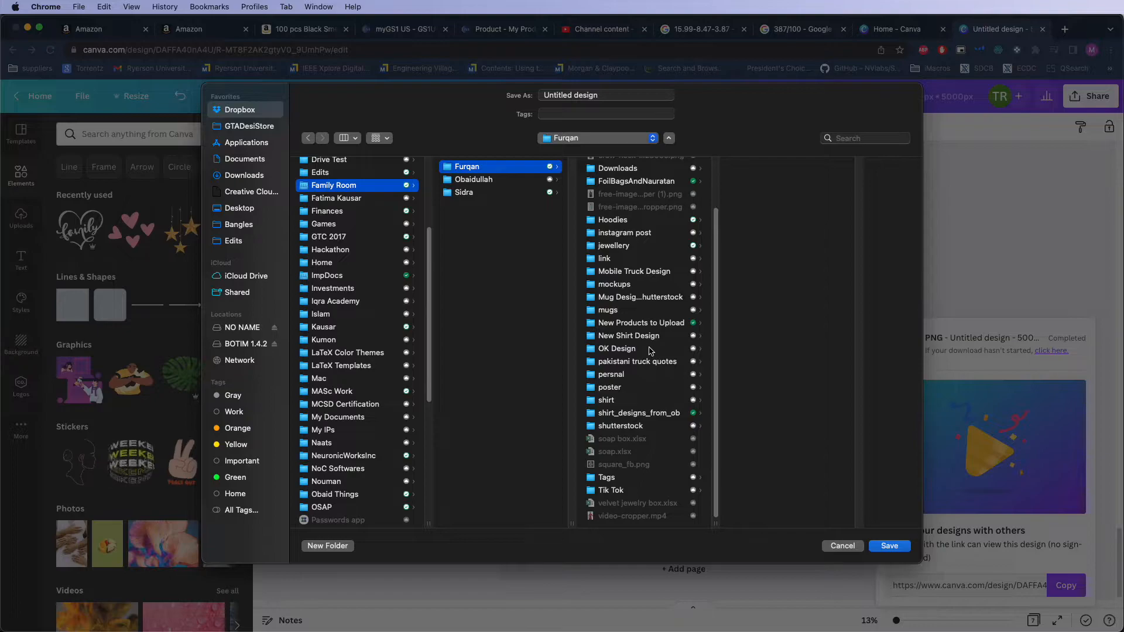
scroll(649, 346, up, 3)
click(633, 257)
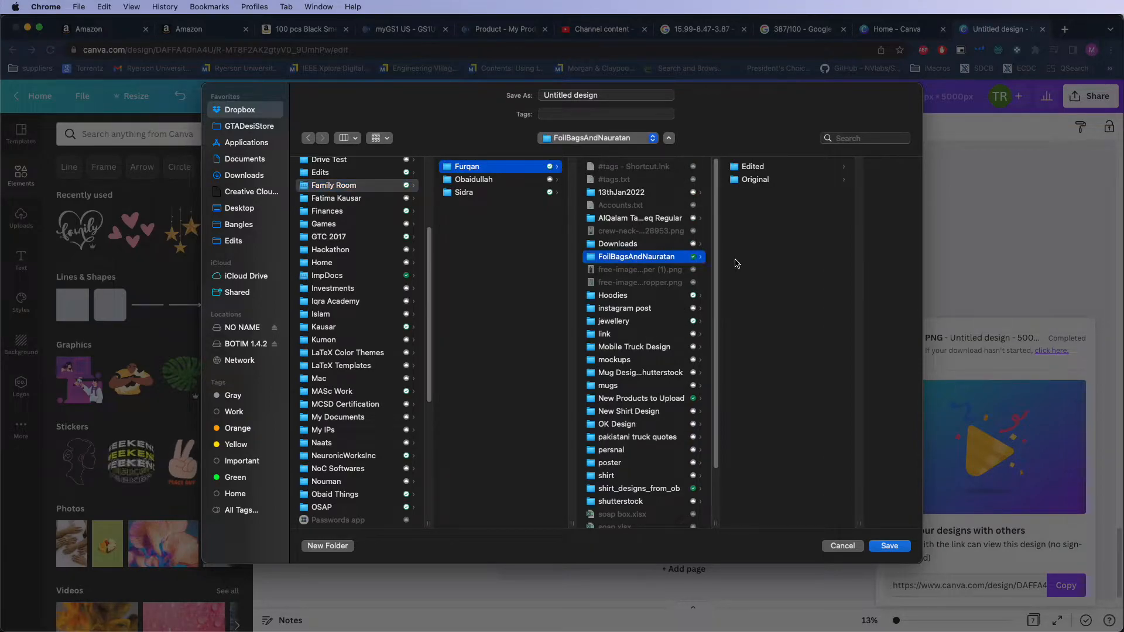
click(752, 167)
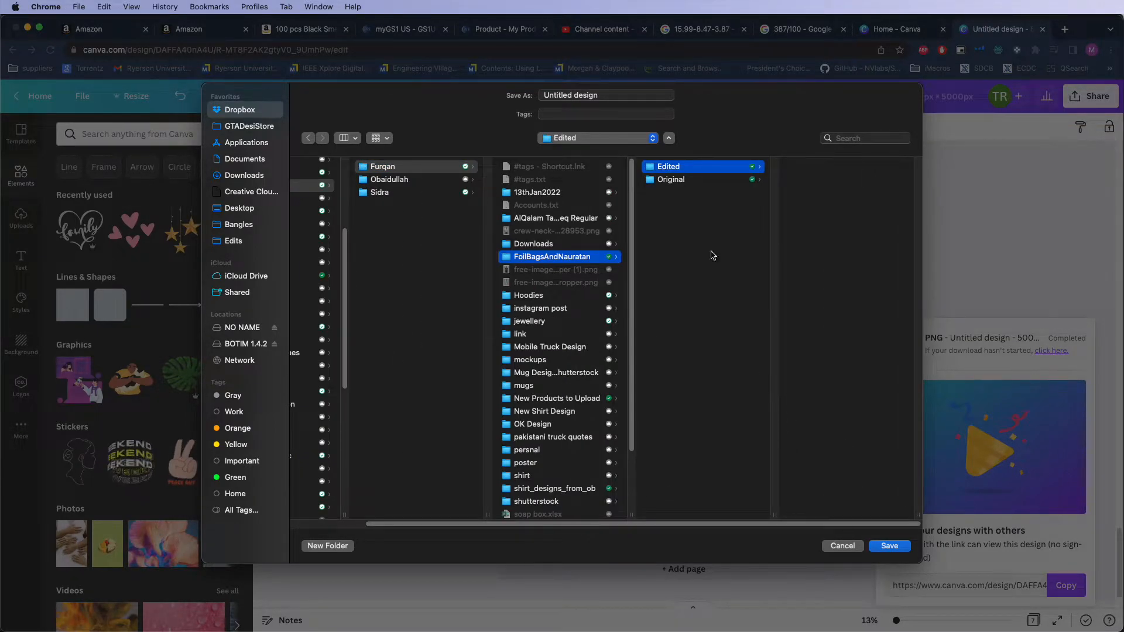
- Save the downloaded page 7 image as no_bg_bag and dismiss the browser's download bar
drag(603, 95, 522, 92)
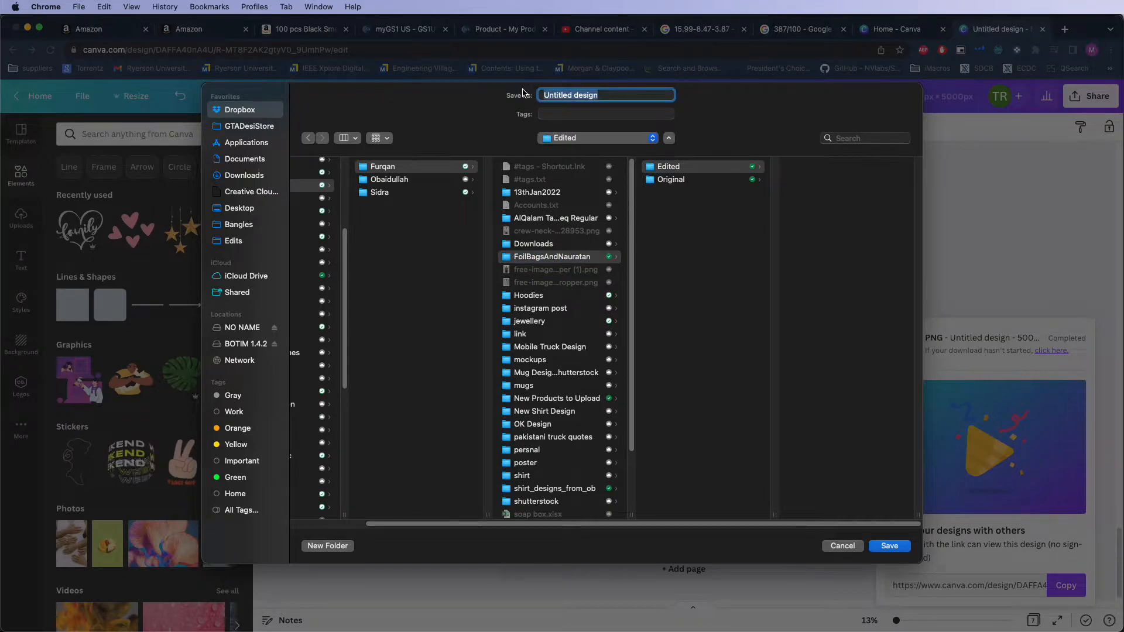
text(no_bg_)
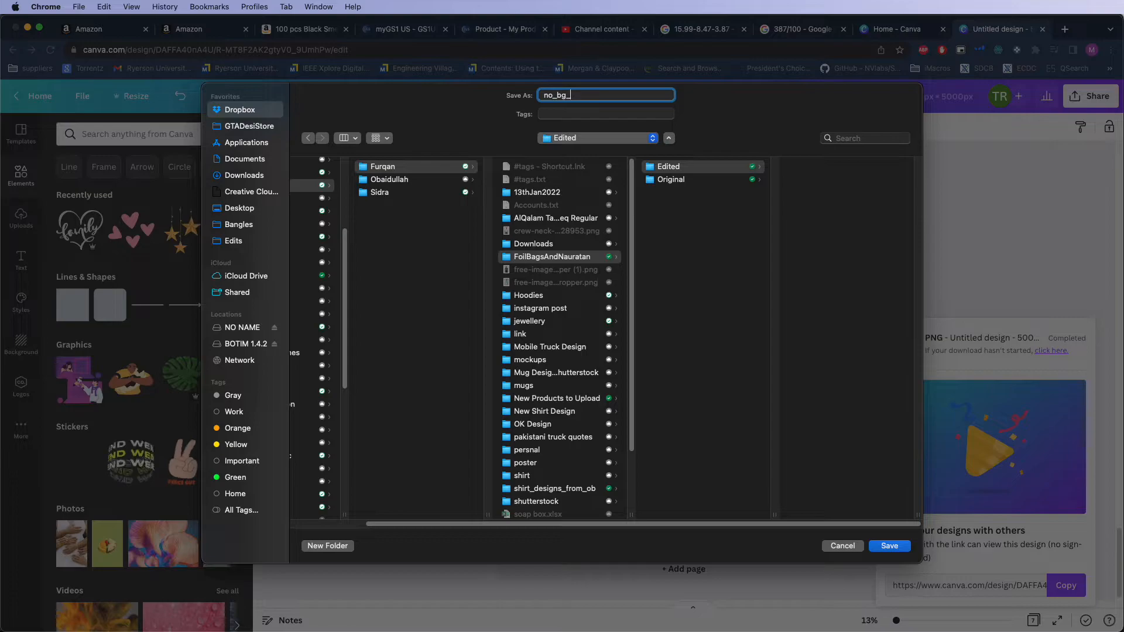
text(bag)
key(Return)
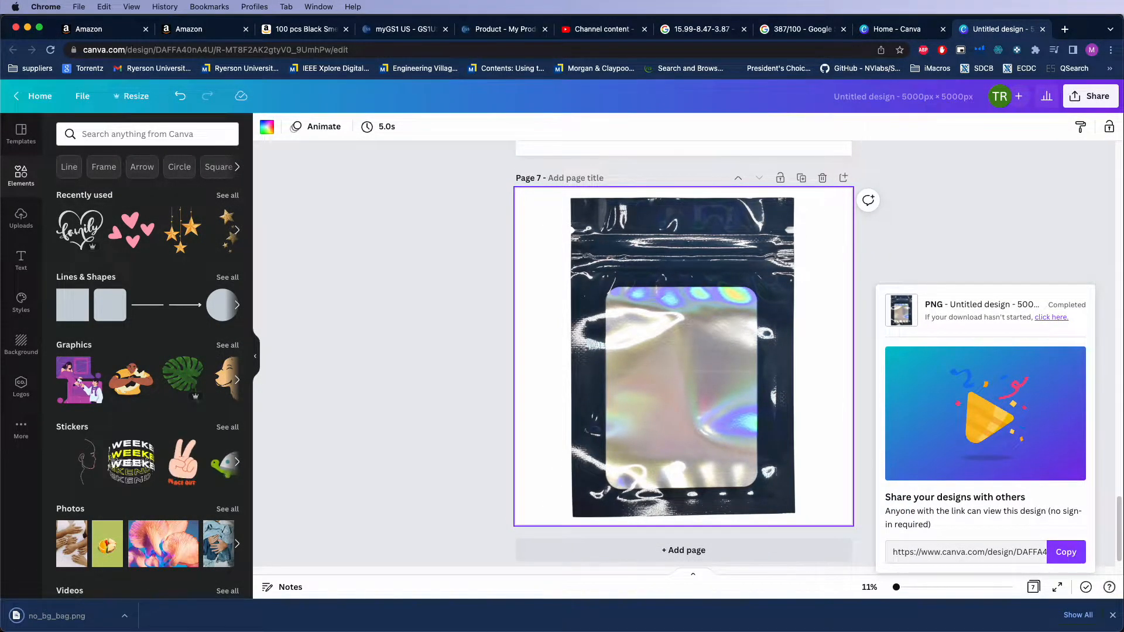
click(1112, 614)
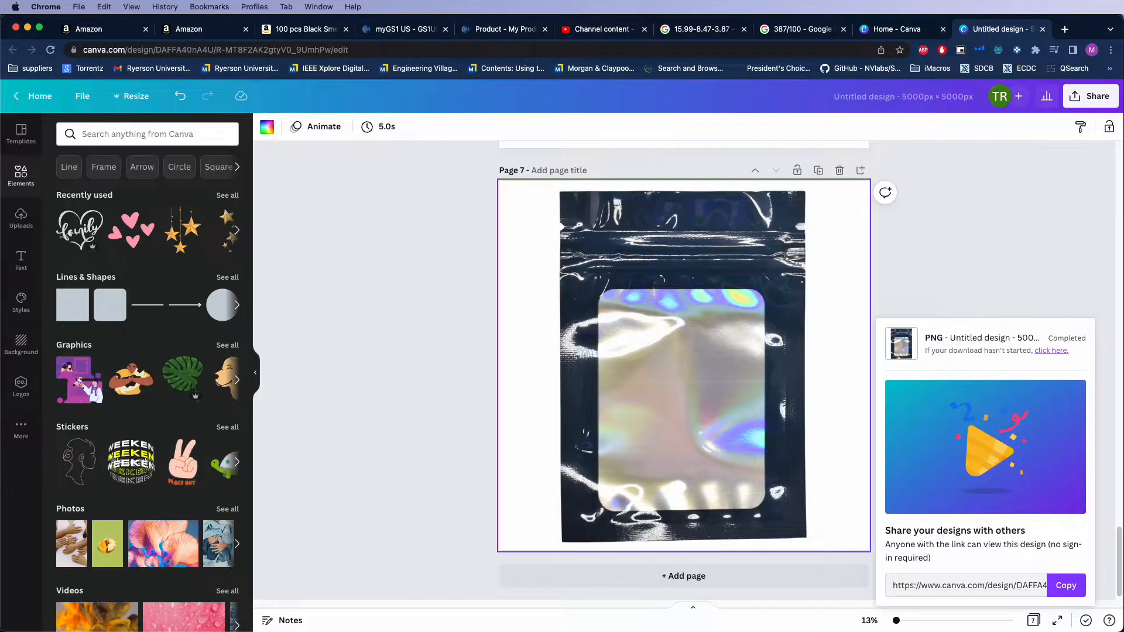
- Switch to Photoshop, start placing an embedded file and browse to the personal folder inside Dropbox's Family Room
key(super+Tab)
click(89, 8)
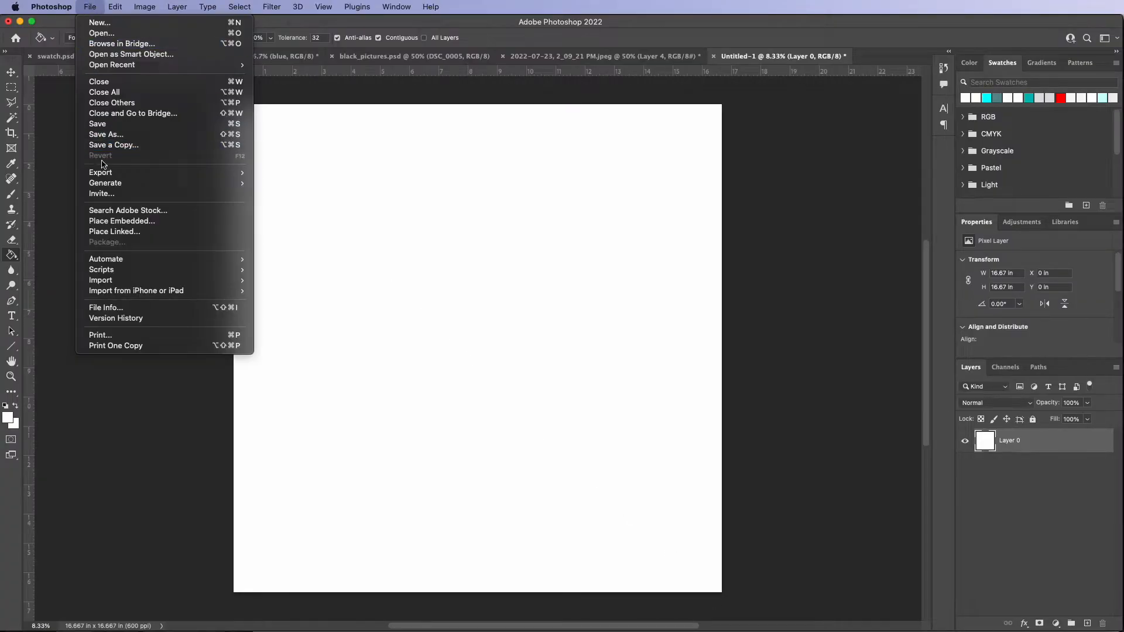
click(121, 221)
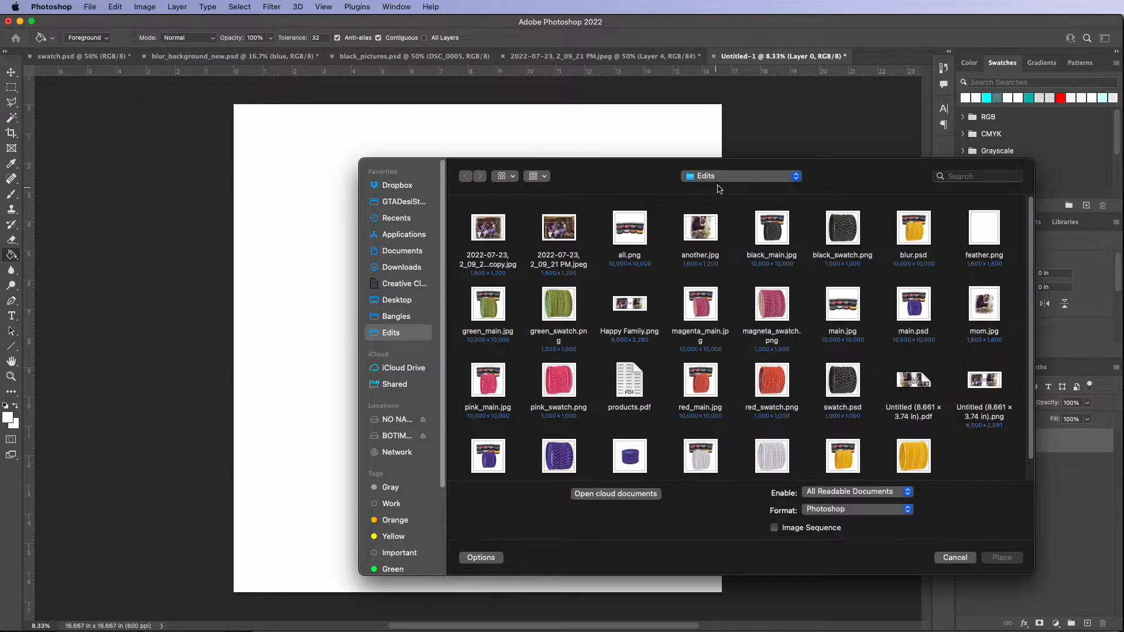
click(716, 176)
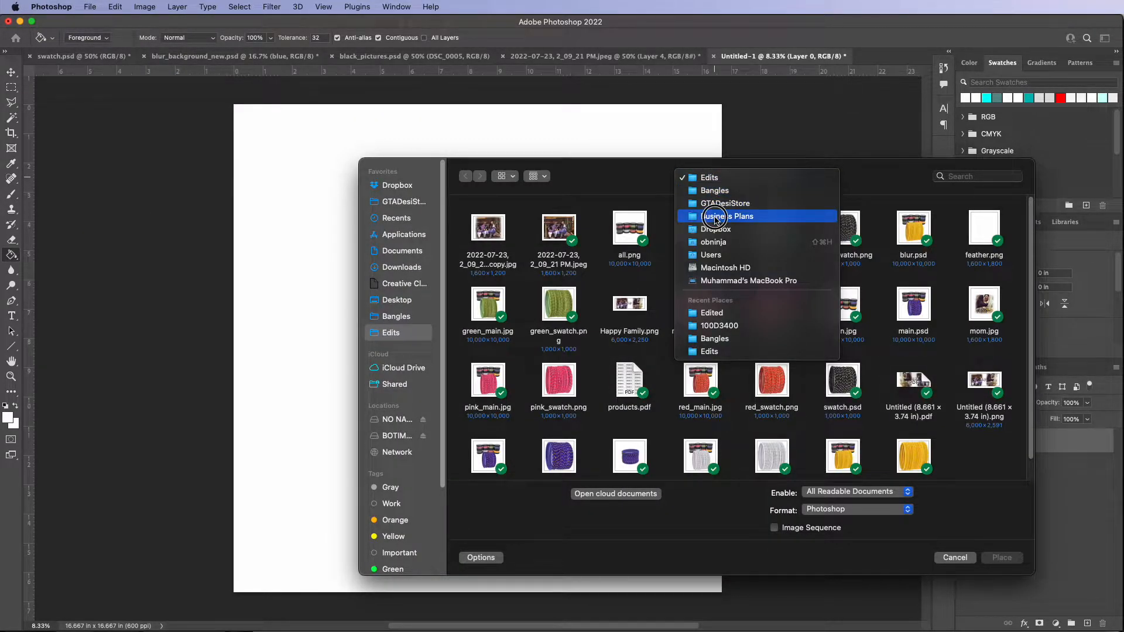
click(716, 217)
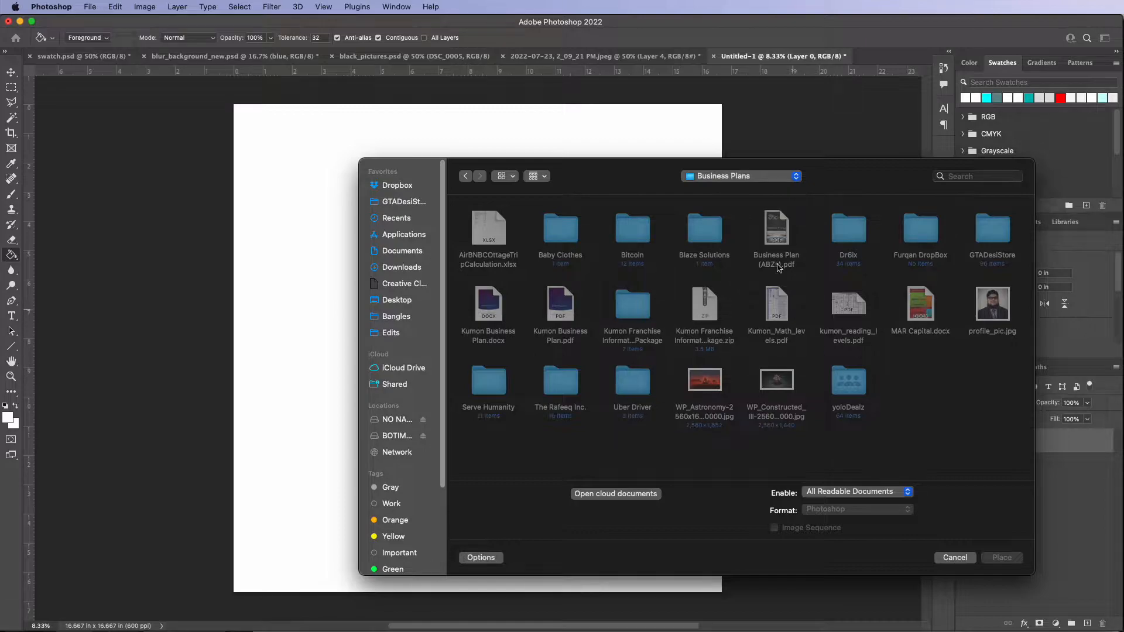
click(739, 176)
click(732, 191)
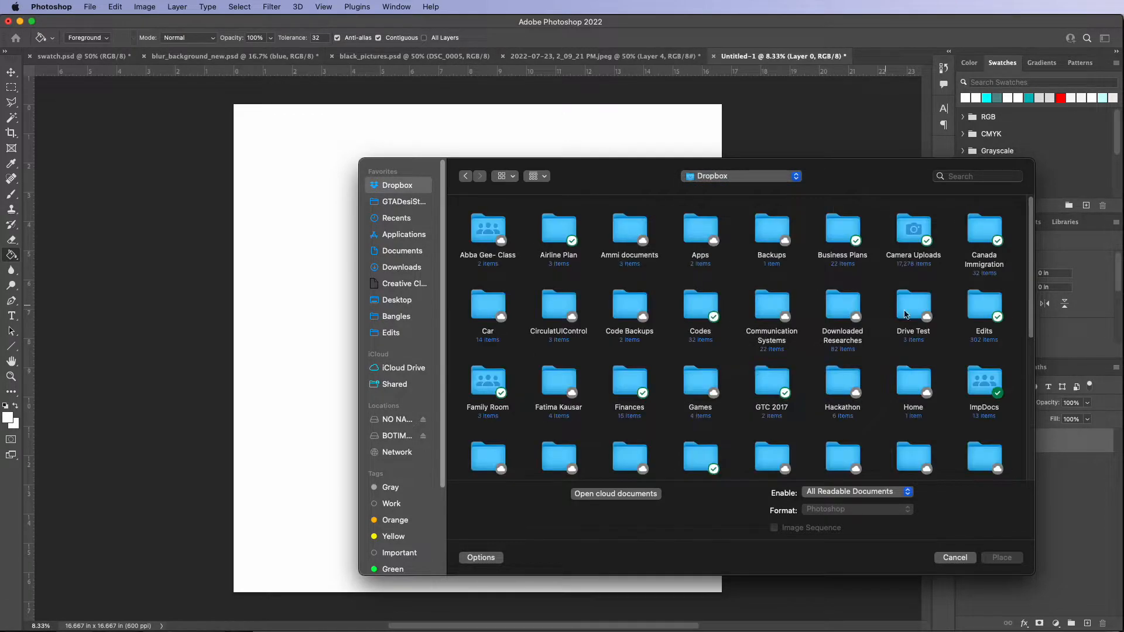
scroll(878, 385, down, 2)
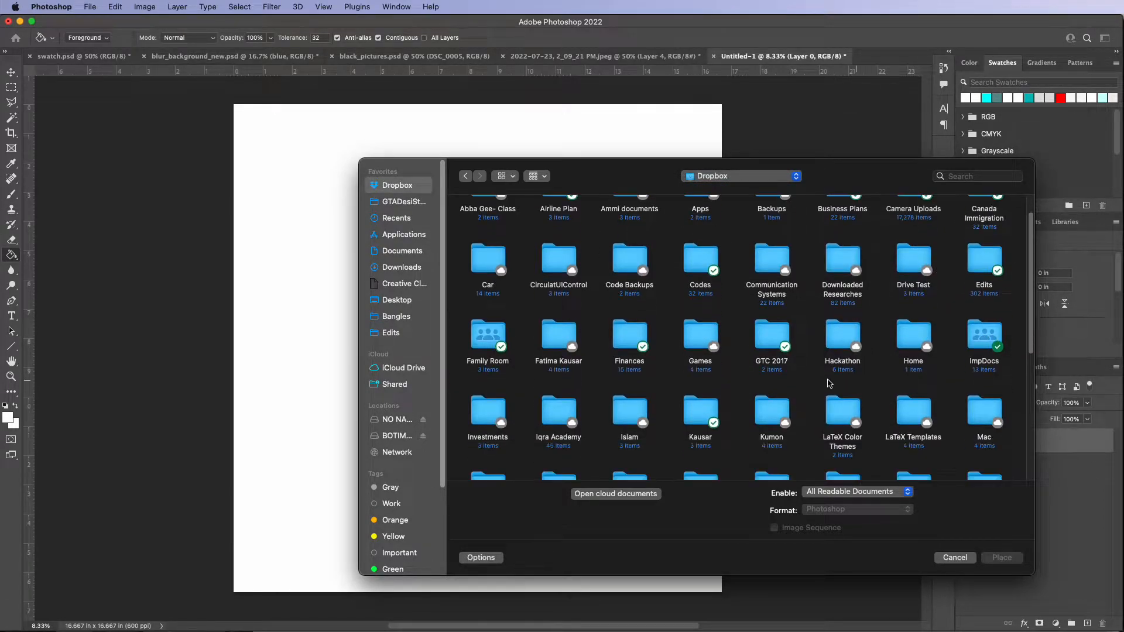
double_click(479, 331)
double_click(479, 225)
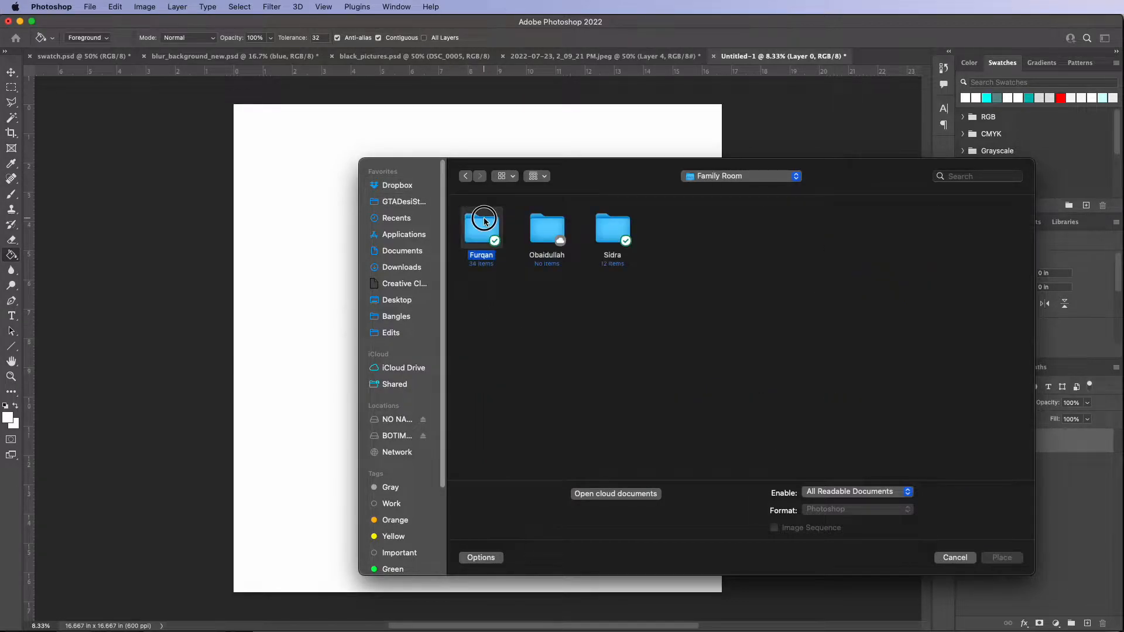
- Place no_bg_bag.png from the FoilBagsAndNauratan folder's Edited subfolder at the offered size
scroll(640, 316, down, 5)
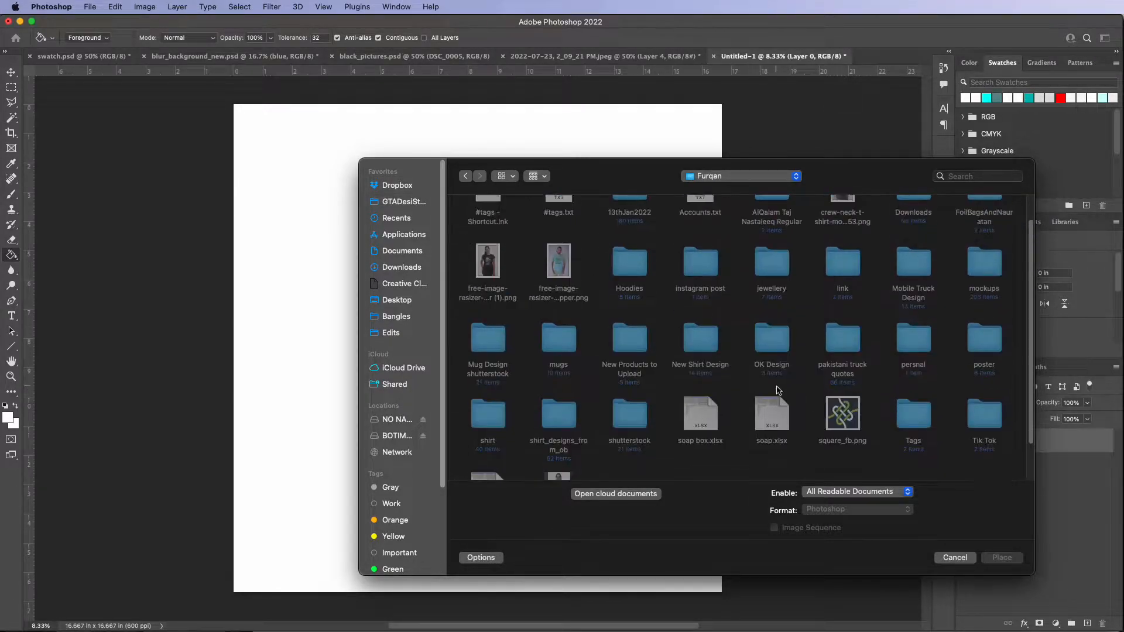
scroll(815, 361, up, 5)
double_click(971, 256)
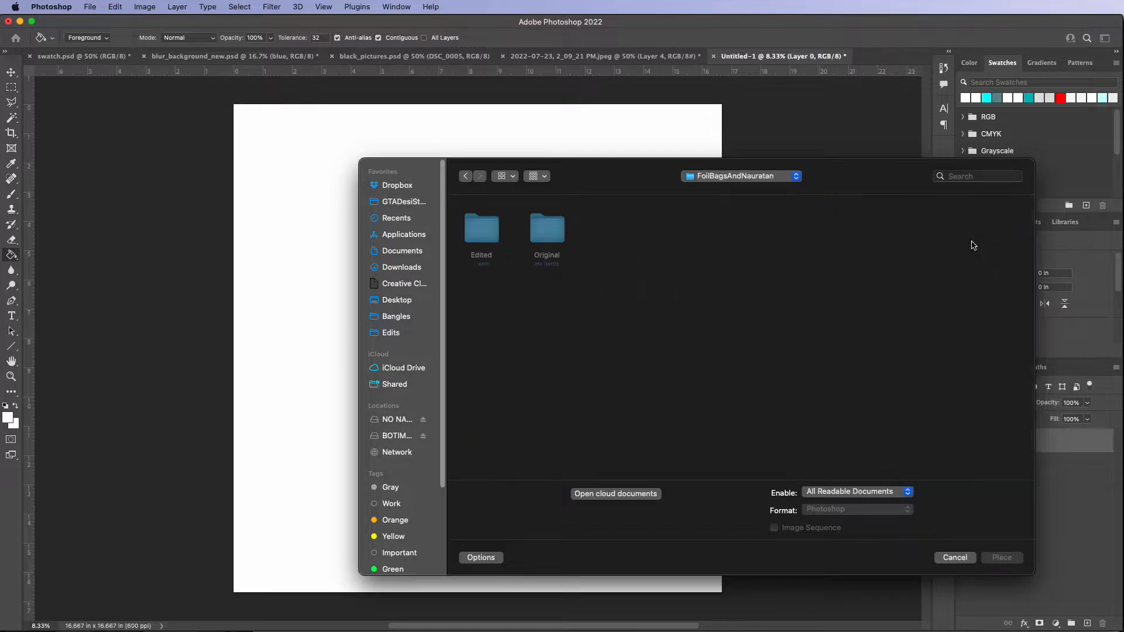
double_click(473, 227)
click(479, 235)
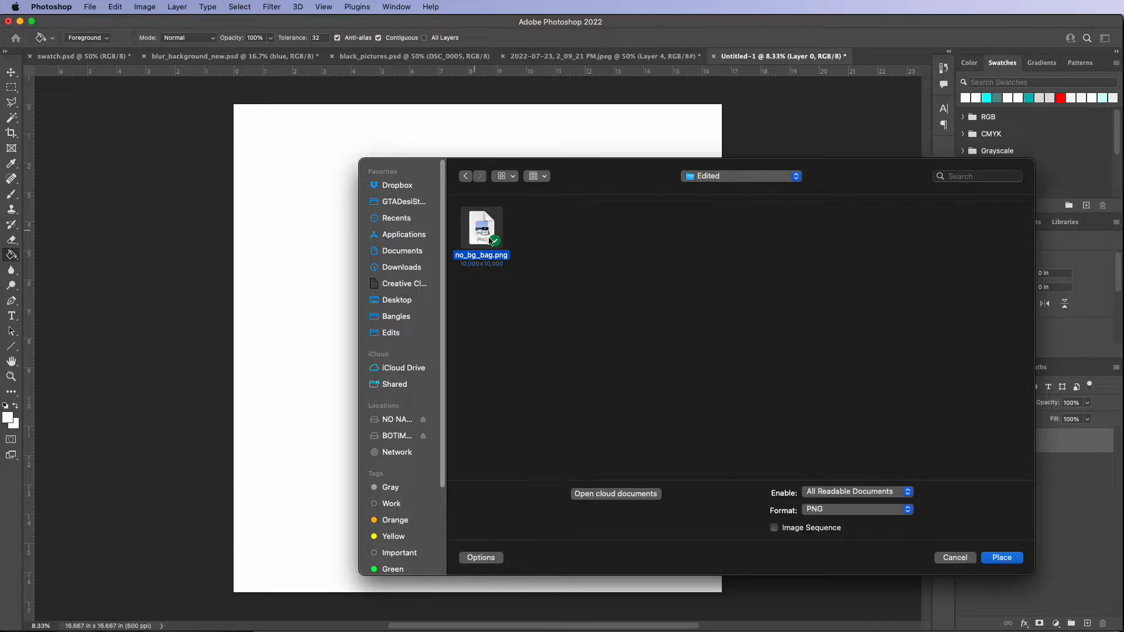
click(1001, 557)
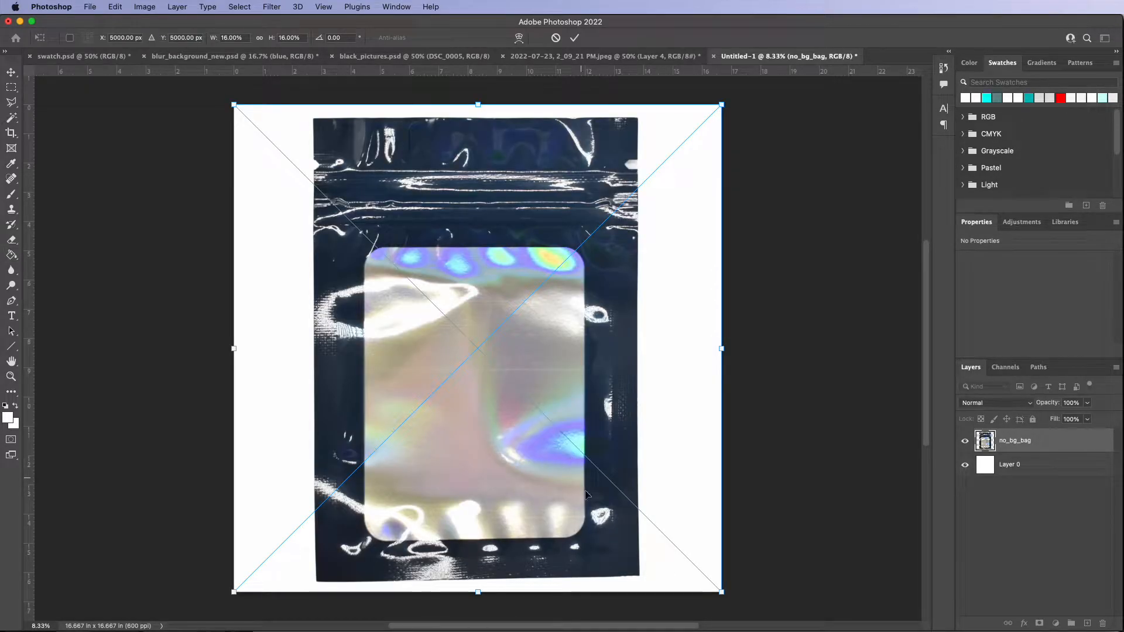
click(575, 39)
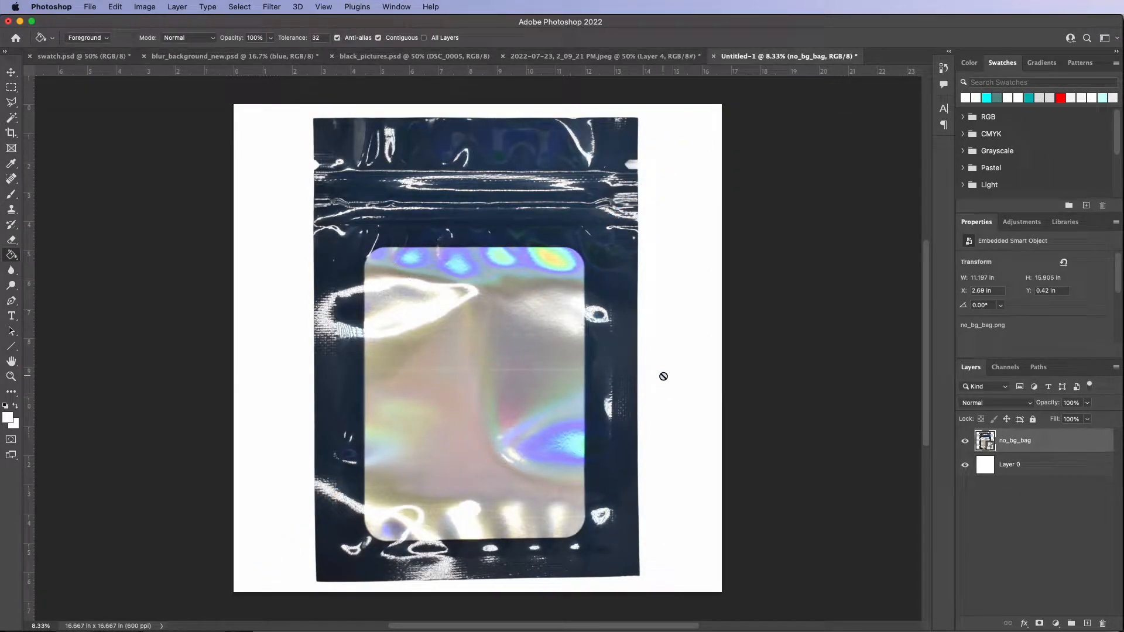
- Activate the Move tool and apply a slight Brightness/Contrast boost to the no_bg_bag layer
click(11, 71)
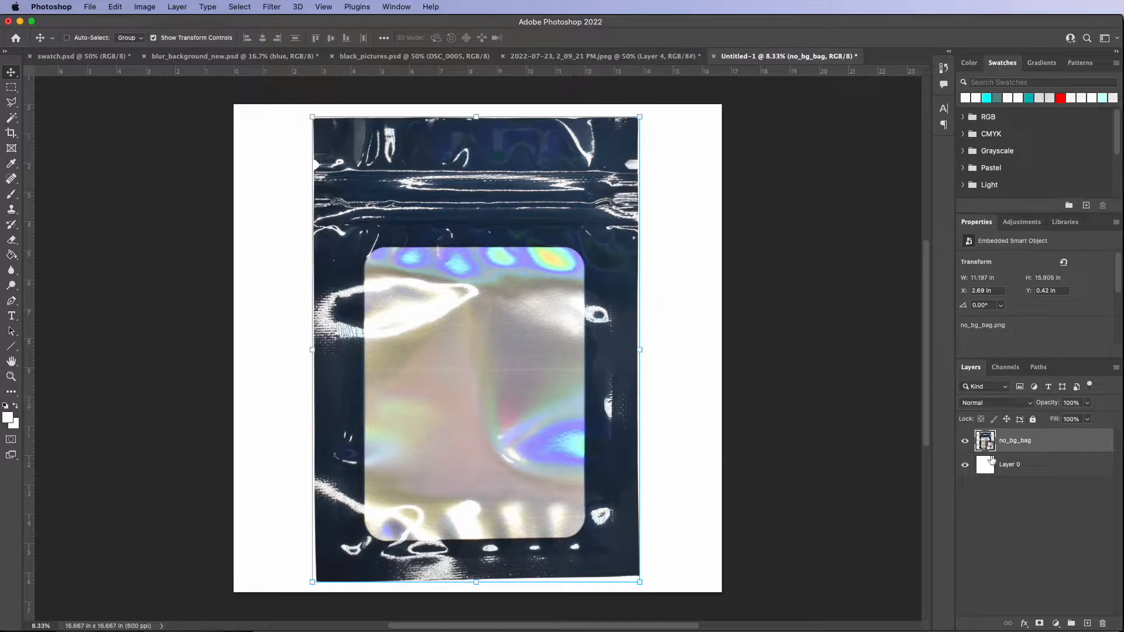
click(269, 8)
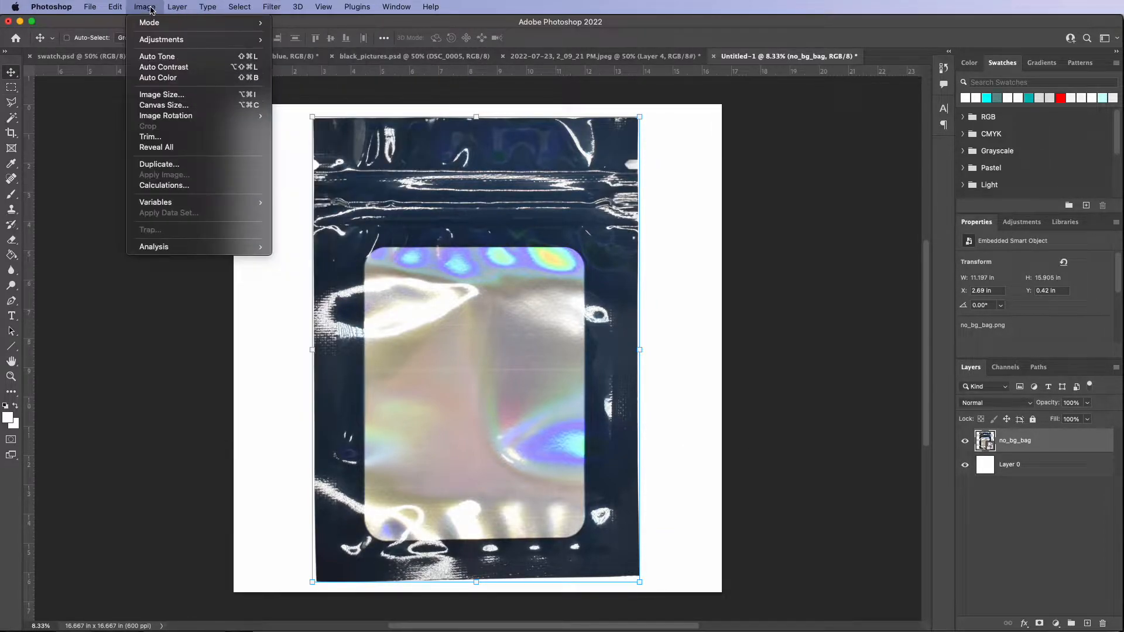
mouse_move(161, 39)
click(306, 39)
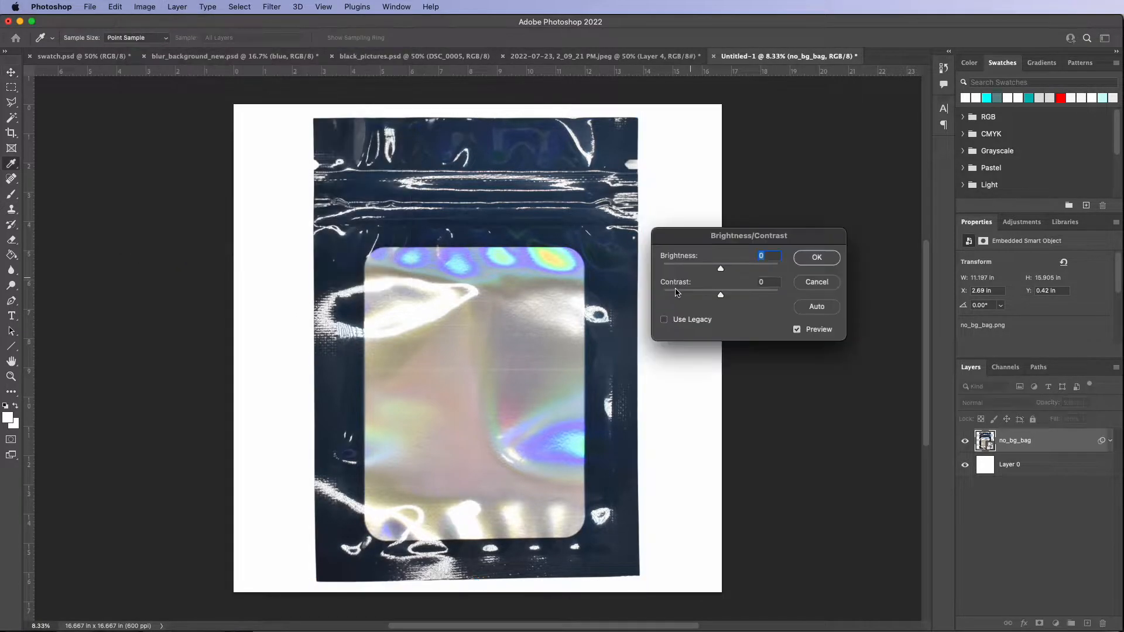
drag(720, 295, 726, 271)
key(Return)
- Apply a Levels adjustment to the bag with midtones at 1.04 and the white output level at 220
click(144, 6)
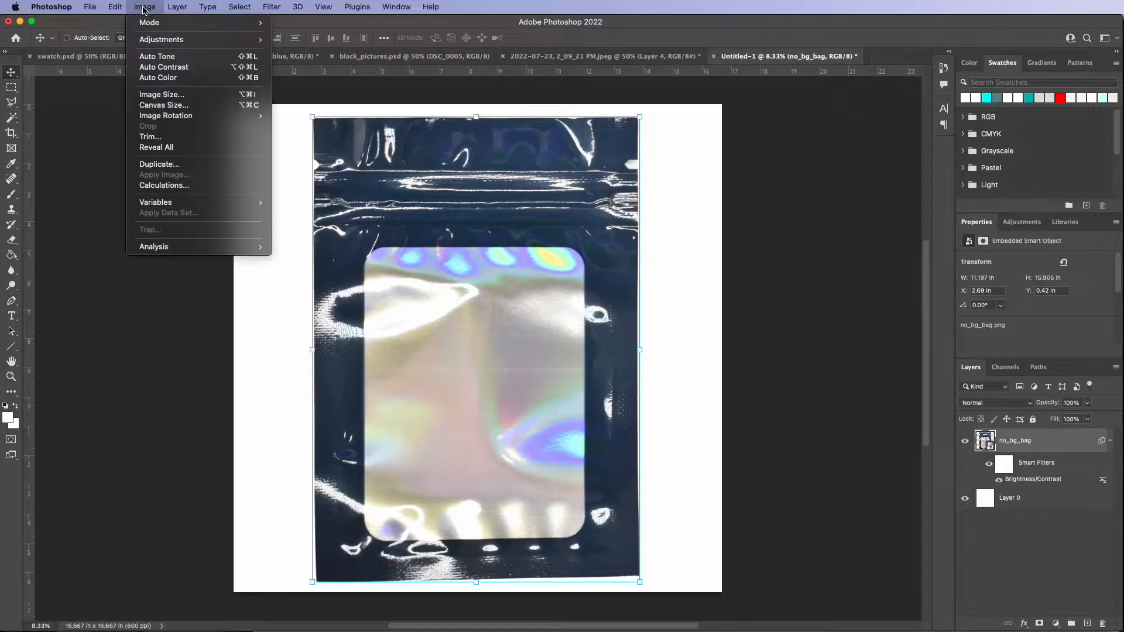
mouse_move(176, 39)
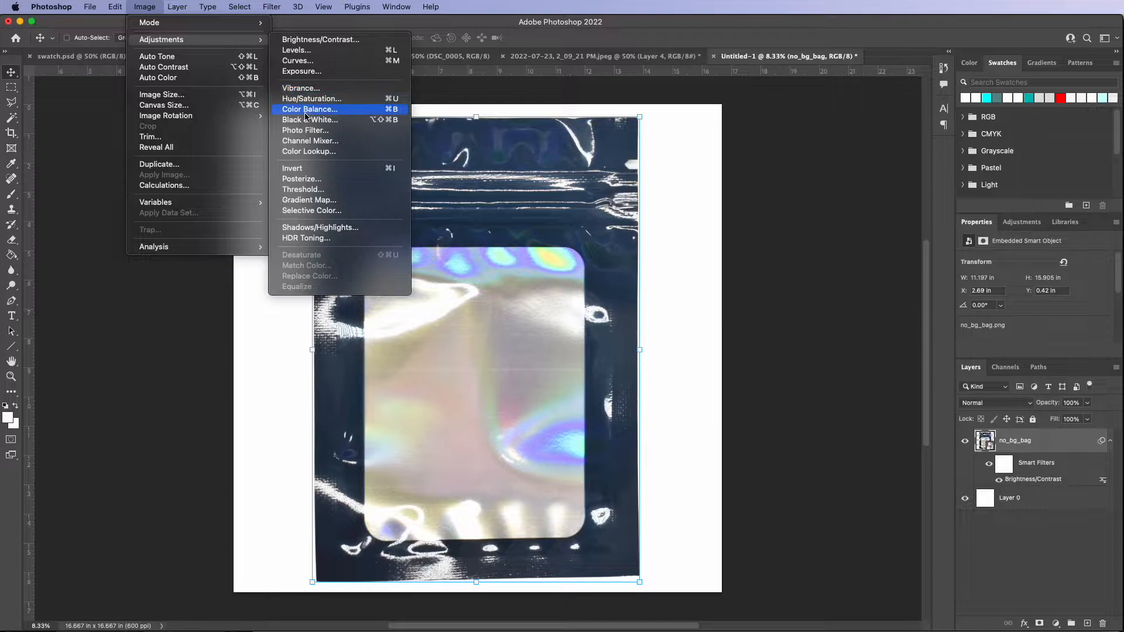
click(313, 52)
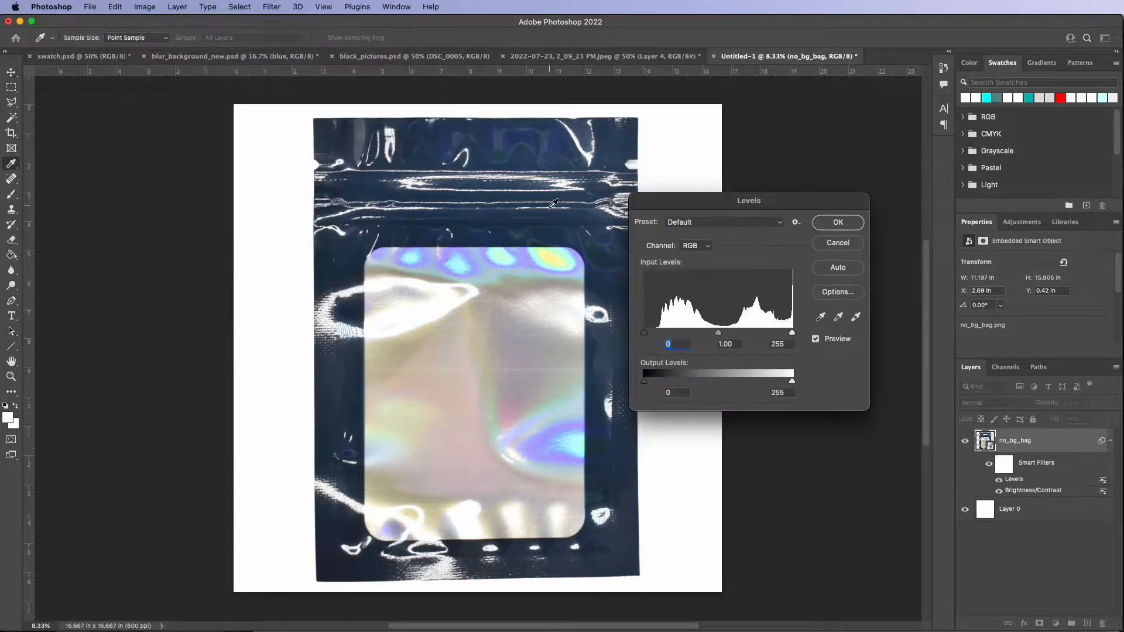
mouse_move(793, 334)
mouse_down()
mouse_move(781, 333)
mouse_move(811, 333)
mouse_up()
mouse_move(640, 334)
mouse_down()
mouse_move(660, 334)
mouse_move(642, 334)
mouse_up()
drag(719, 333, 718, 336)
mouse_move(793, 382)
mouse_down()
mouse_move(772, 383)
mouse_move(802, 382)
mouse_move(759, 382)
mouse_move(777, 380)
mouse_up()
drag(792, 338, 829, 336)
drag(716, 335, 715, 333)
drag(779, 384, 771, 384)
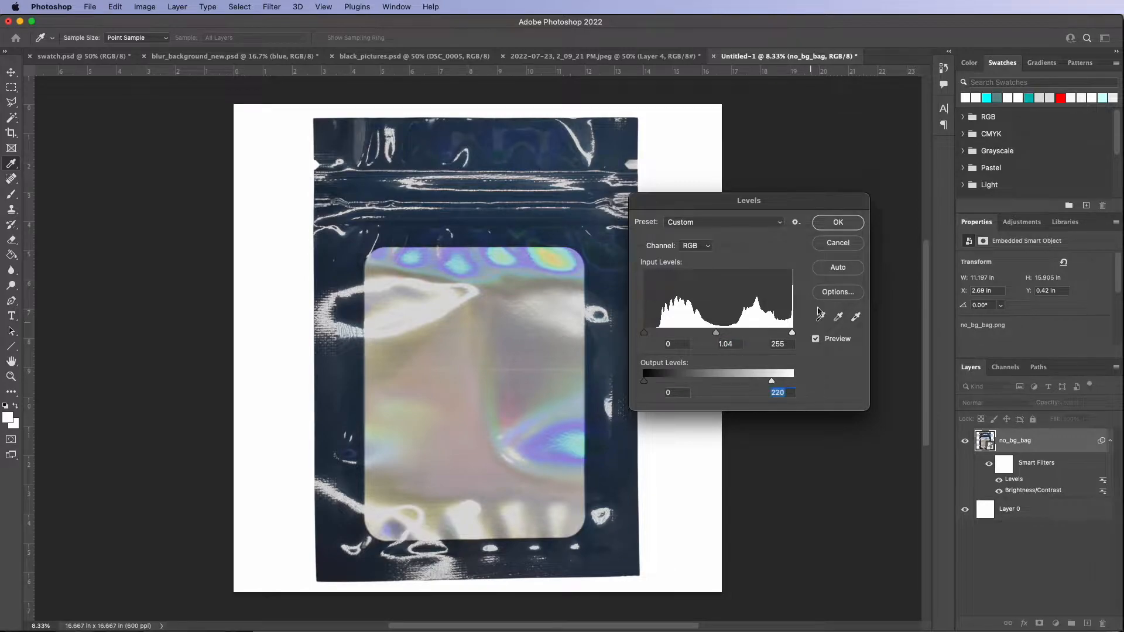
click(829, 227)
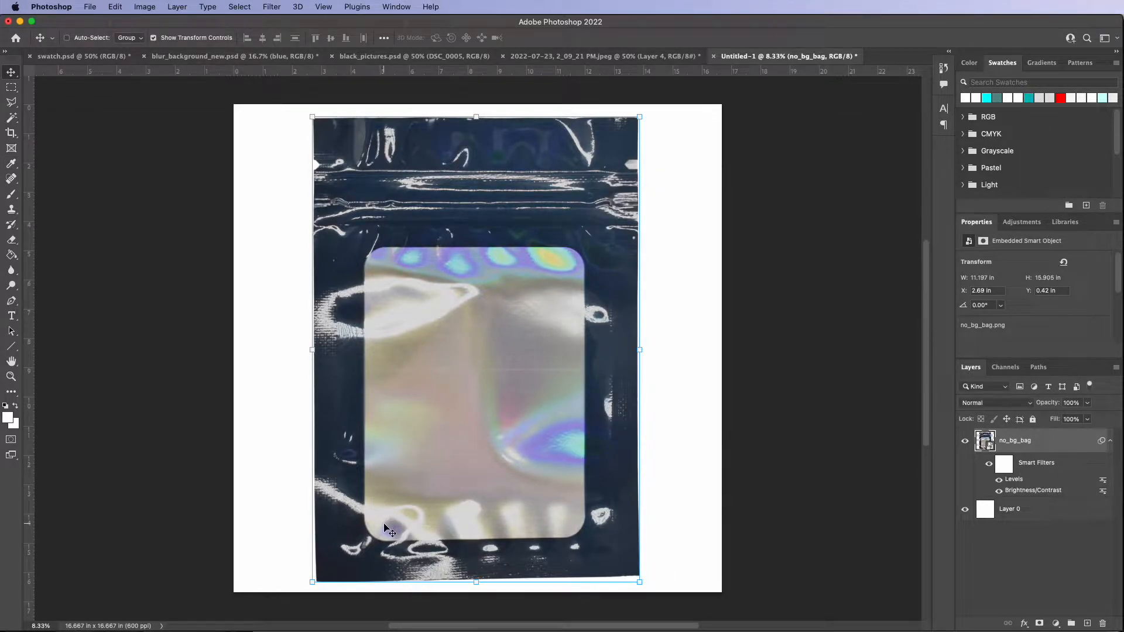
- Add a second Brightness/Contrast adjustment to the bag with brightness at 30
click(145, 6)
mouse_move(155, 40)
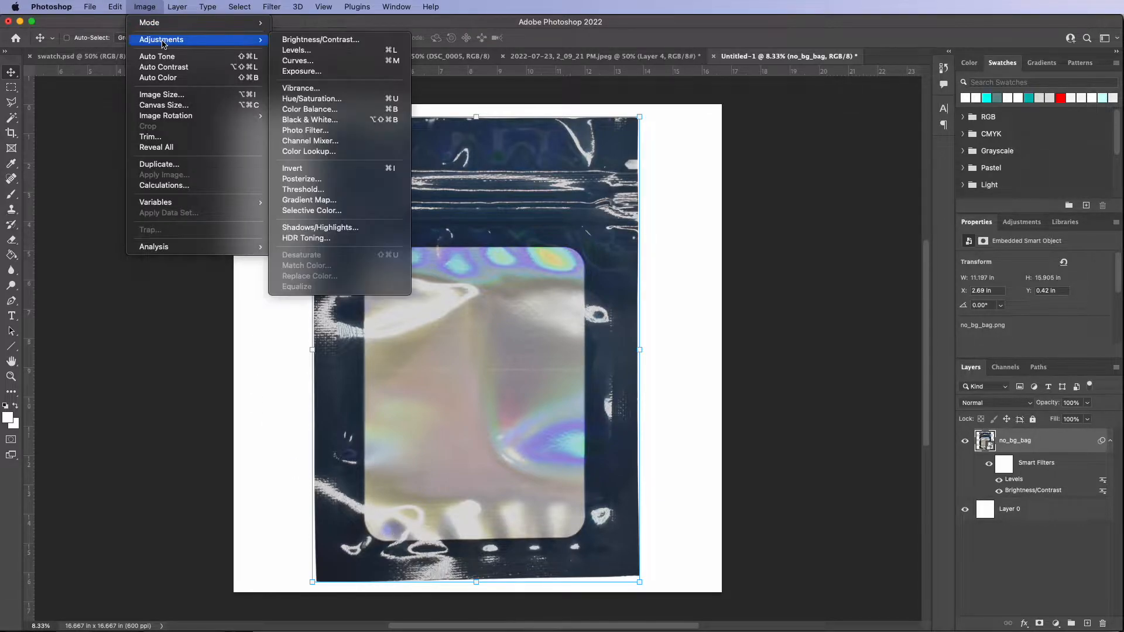
click(319, 39)
drag(723, 272, 734, 274)
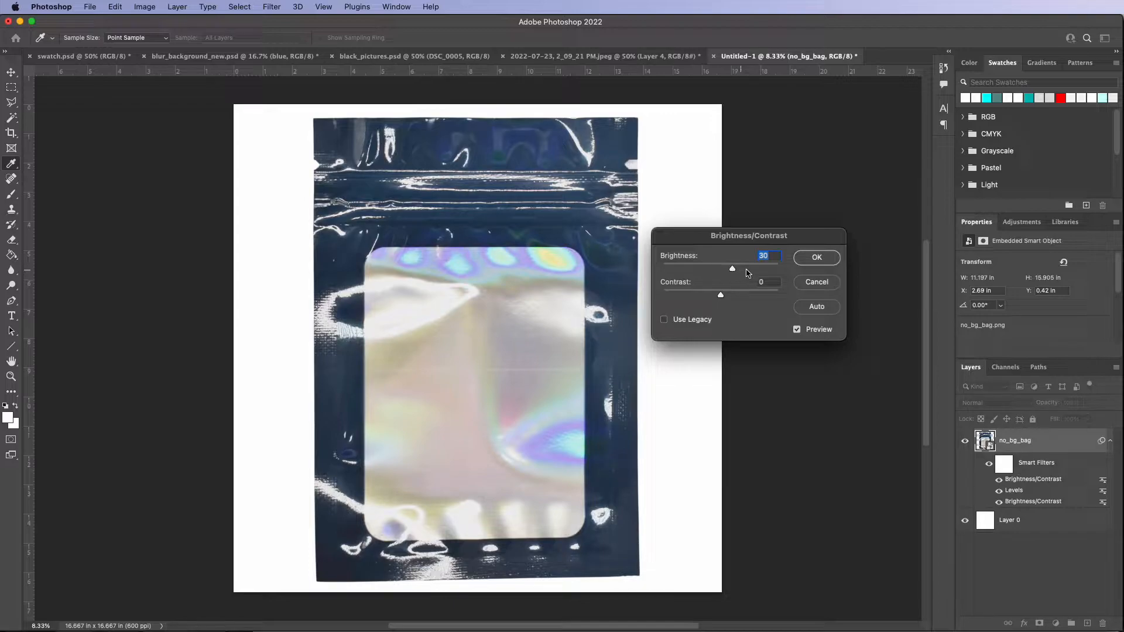
click(809, 260)
key(v)
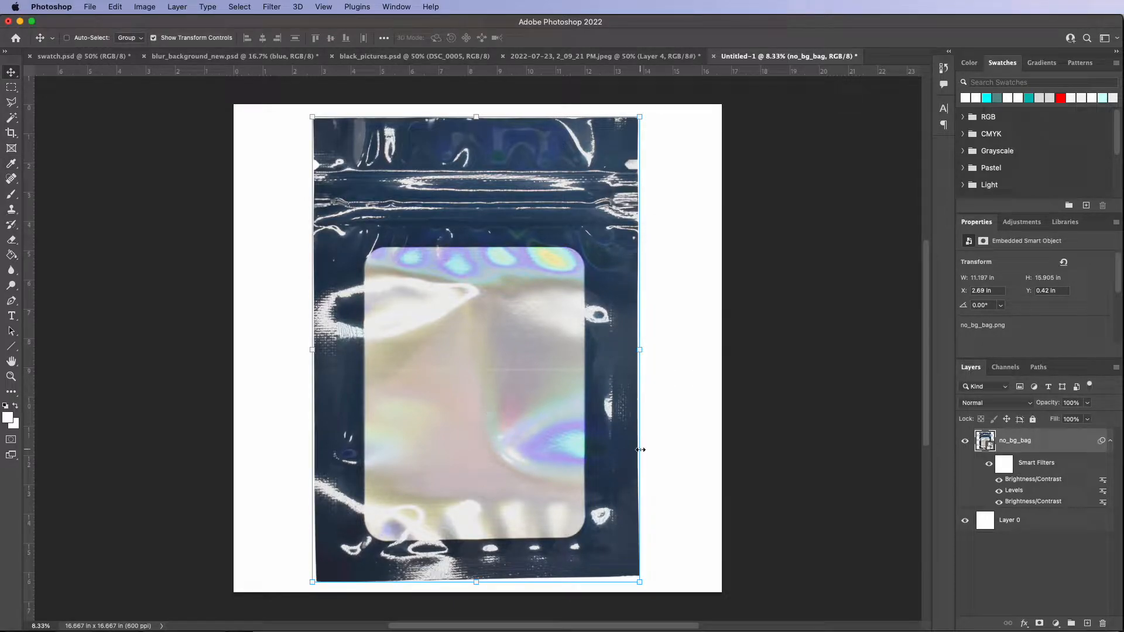
- Toggle the bag layer's Smart Filters off and on to compare its look before and after the adjustments
click(990, 465)
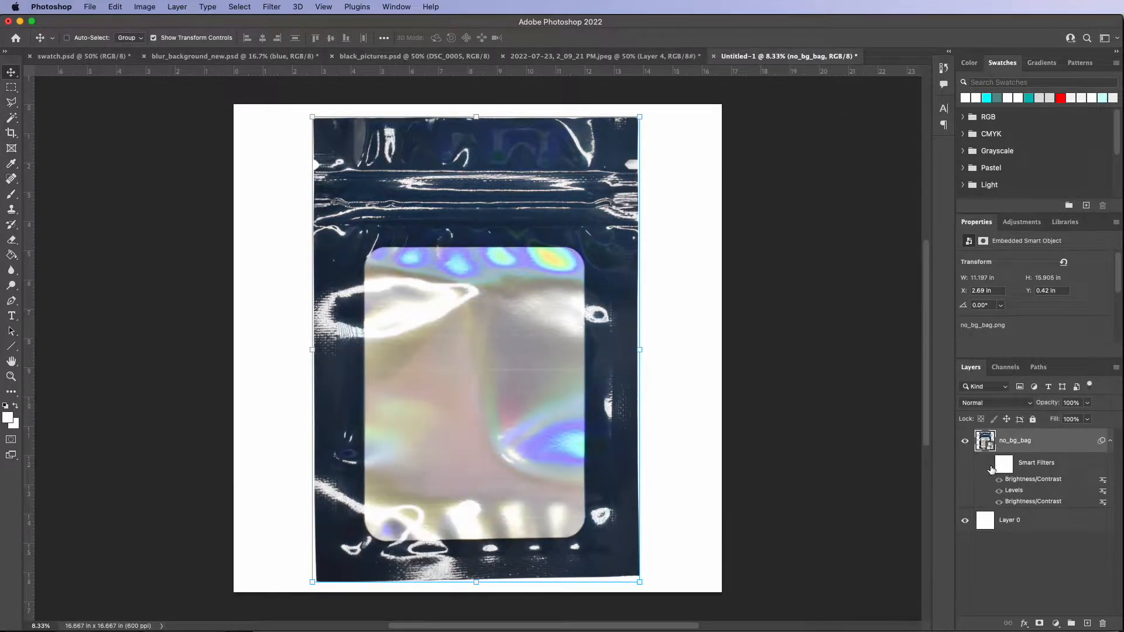
click(990, 466)
click(989, 466)
click(989, 465)
click(989, 465)
click(989, 465)
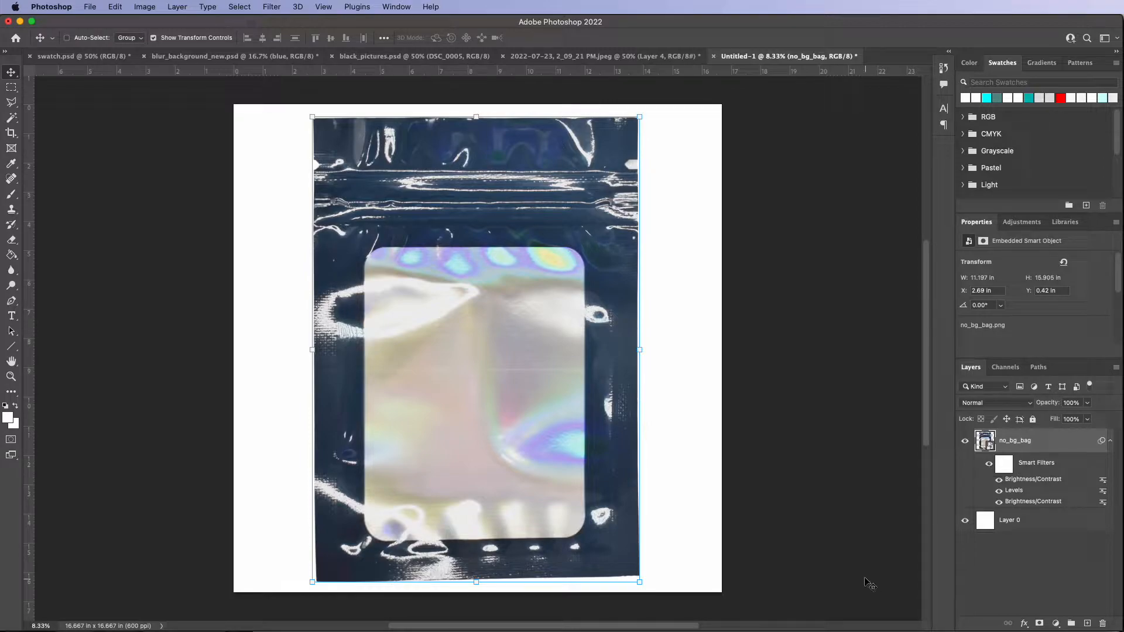
- Reselect the no_bg_bag layer and scale the bag down to about 5.53 by 7.85 inches in the canvas's upper-left area
click(1035, 553)
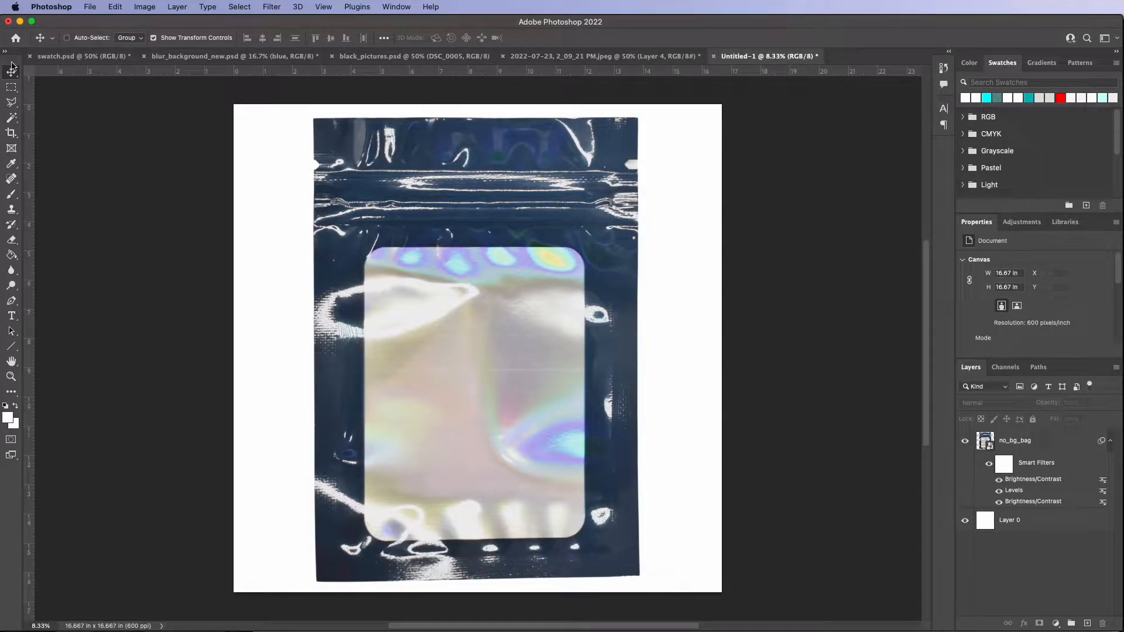
click(1006, 448)
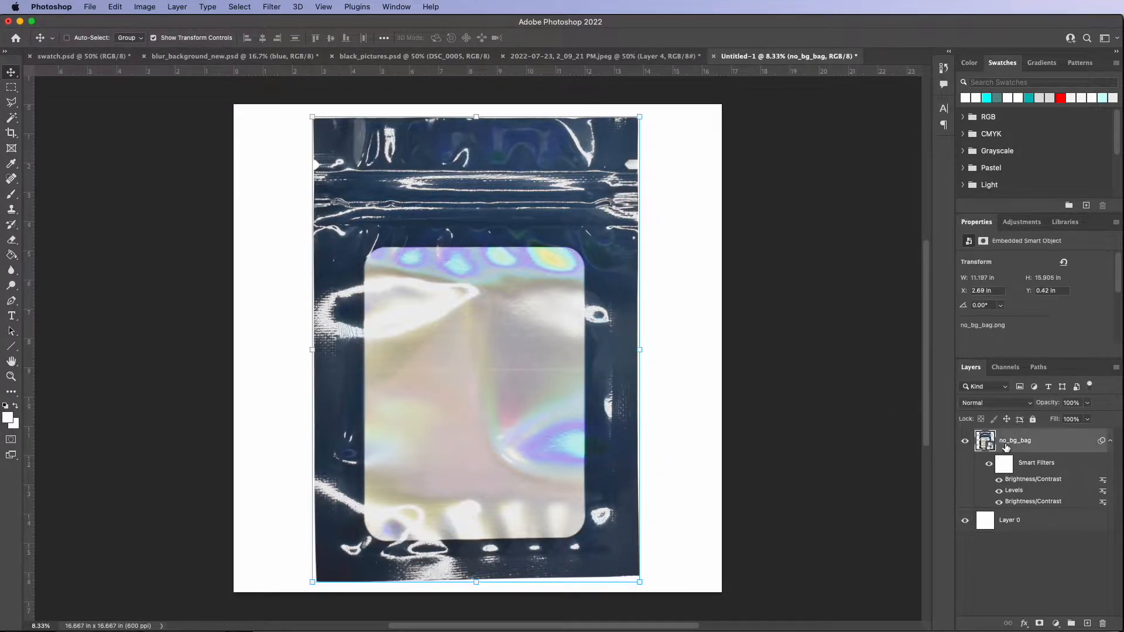
click(641, 591)
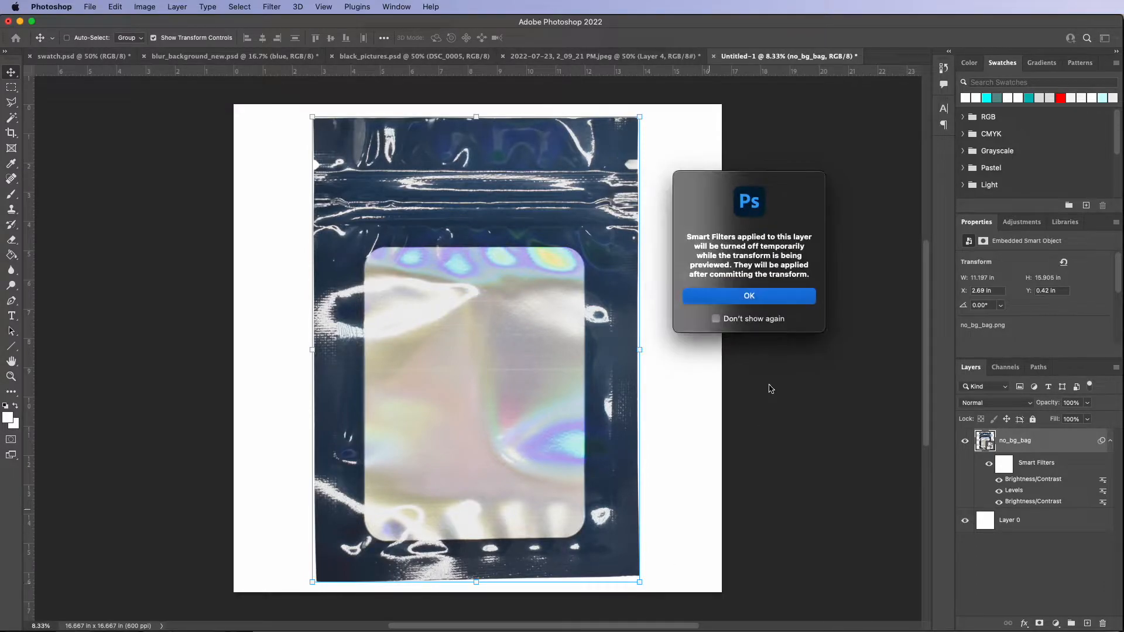
click(751, 296)
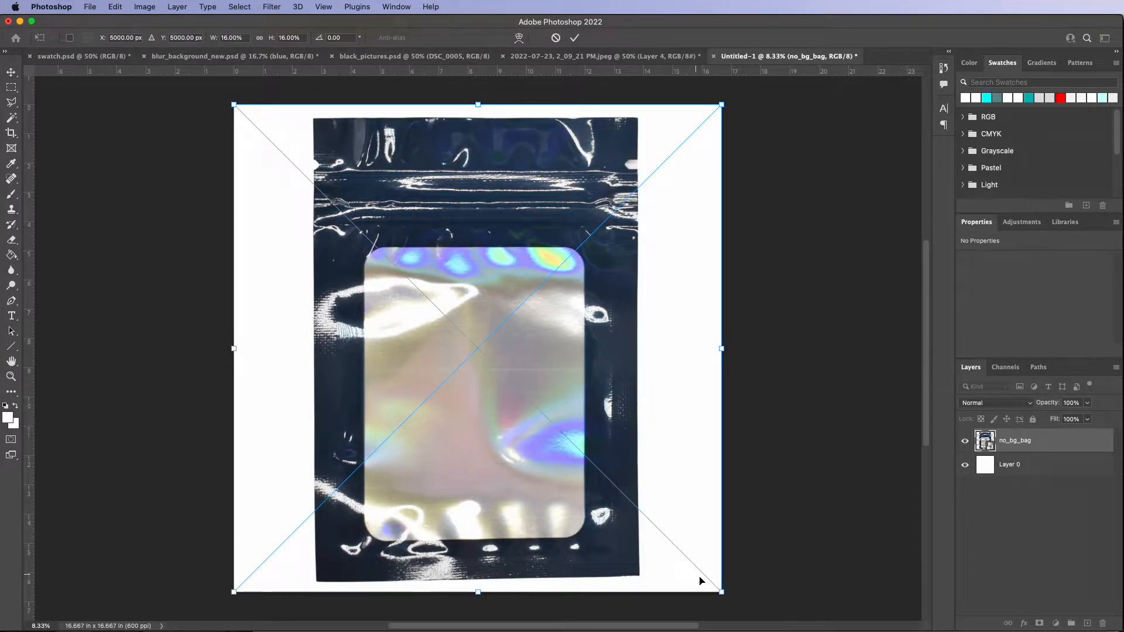
drag(722, 590, 443, 375)
click(574, 38)
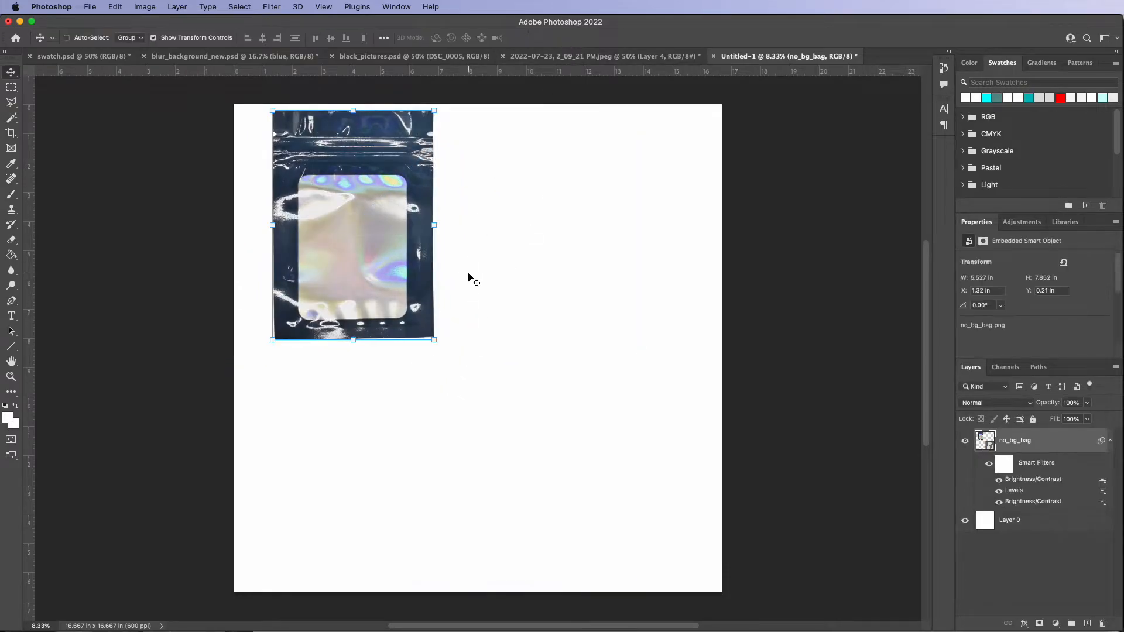
- Resize the bag to about 8.76 by 12.44 inches and position it upright in the lower centre of the canvas
drag(376, 310, 582, 387)
key(super+t)
drag(676, 180, 870, 118)
drag(640, 267, 496, 425)
drag(660, 209, 677, 198)
drag(557, 339, 549, 346)
click(575, 37)
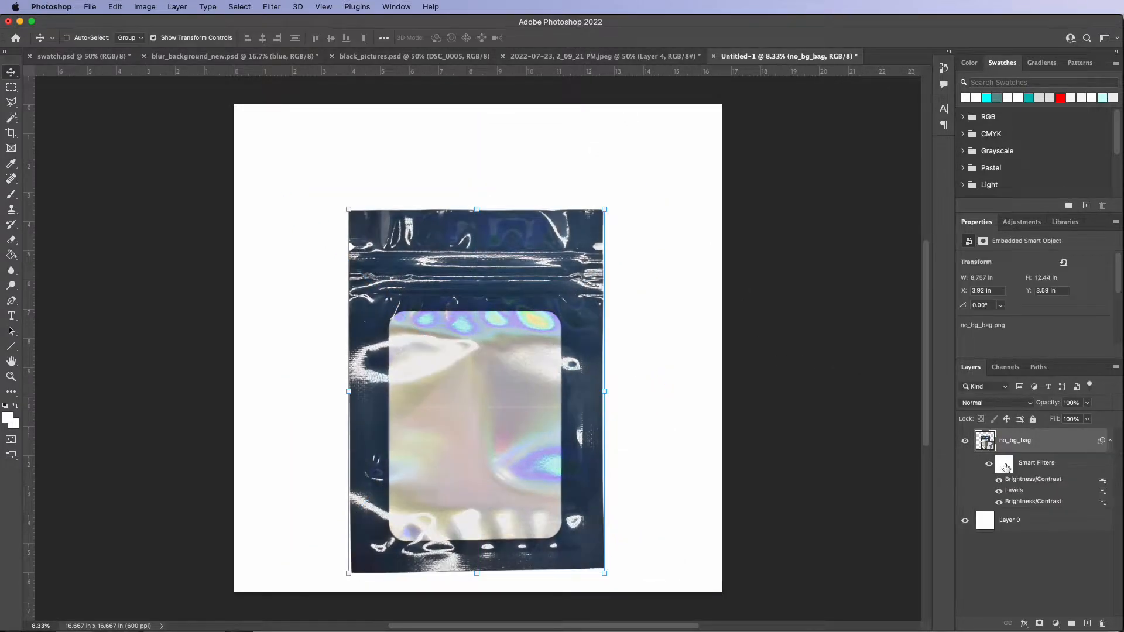
- Rasterize the no_bg_bag layer and duplicate it
right_click(1017, 442)
click(1054, 451)
drag(1048, 443, 1087, 624)
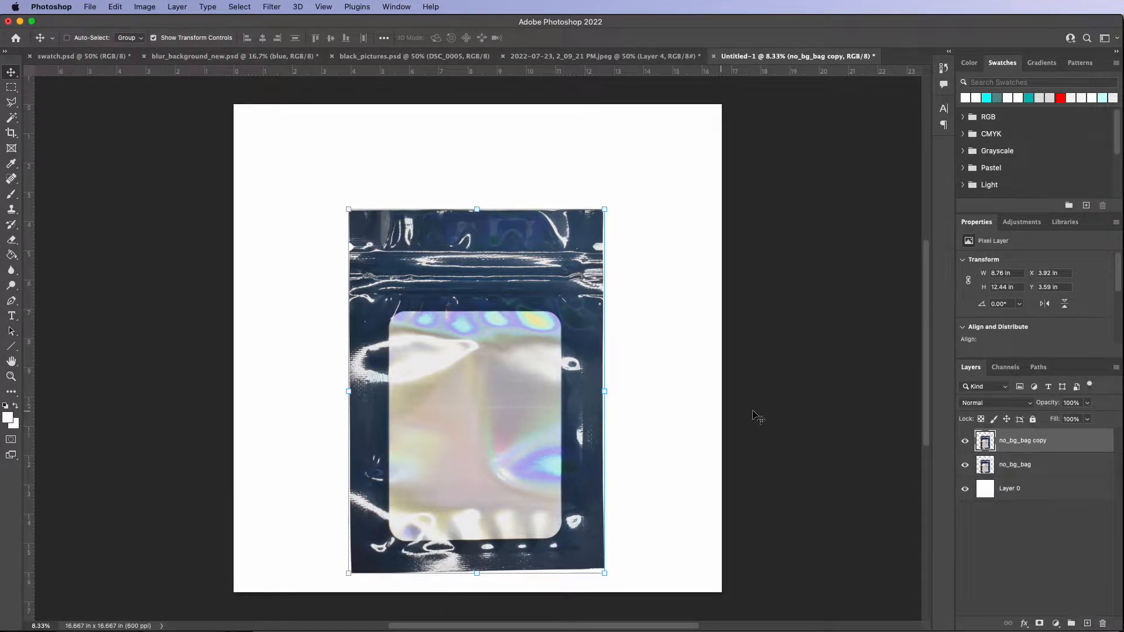
- Scale the bag copy to about 4.88 by 6.93 inches, tilt it counterclockwise and place it in the canvas's upper-left corner
drag(503, 332, 406, 247)
drag(504, 483, 359, 350)
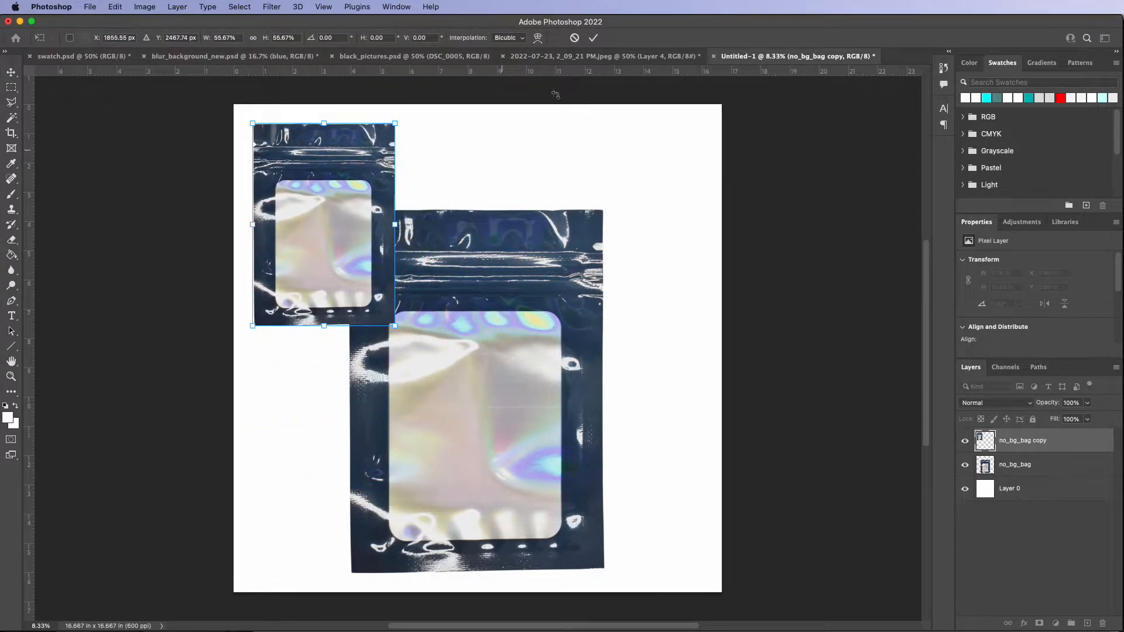
click(594, 37)
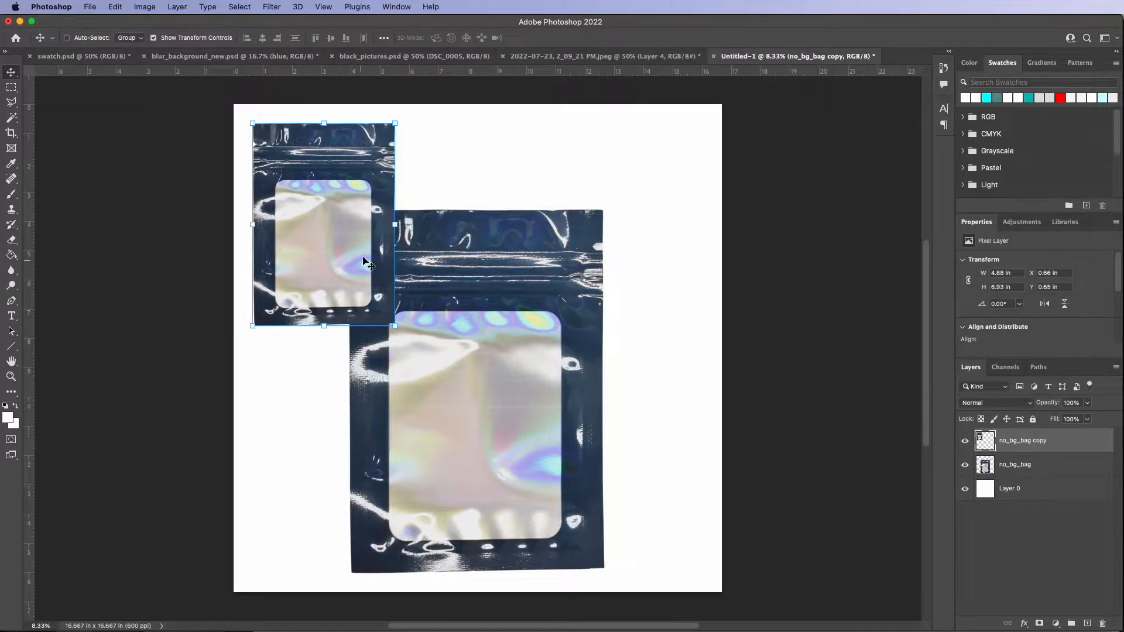
drag(408, 111, 358, 101)
drag(339, 205, 359, 208)
- Duplicate the tilted no_bg_bag copy, shift the duplicate slightly to the right along the fan and rotate it 5 degrees clockwise
drag(1028, 446, 1092, 621)
drag(339, 193, 366, 188)
drag(477, 109, 490, 118)
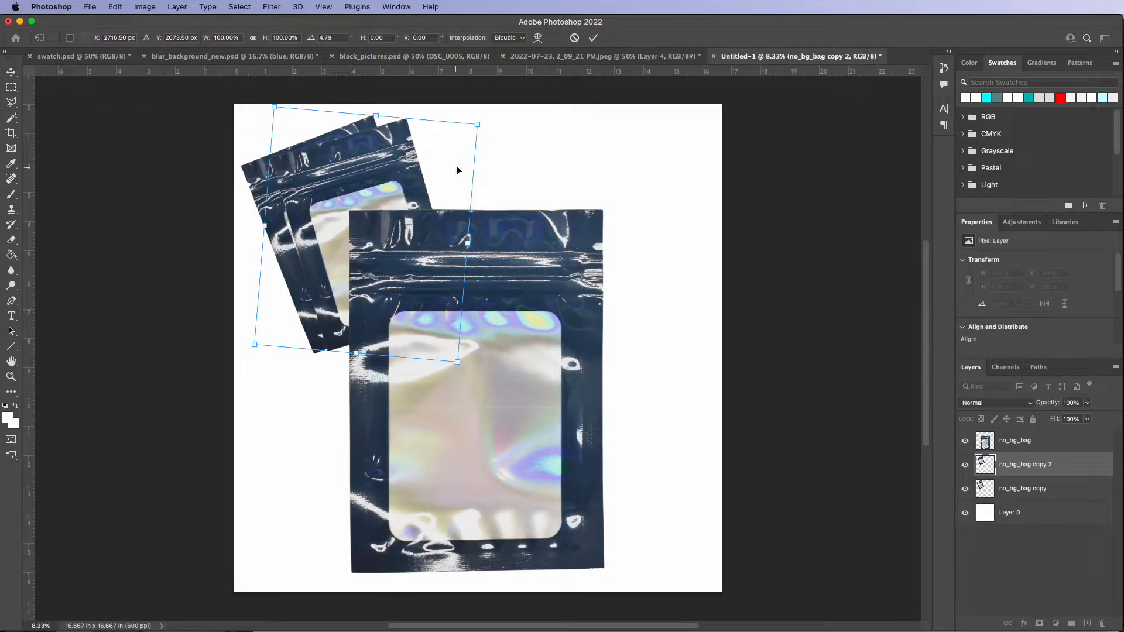
click(315, 37)
text(5)
key(Return)
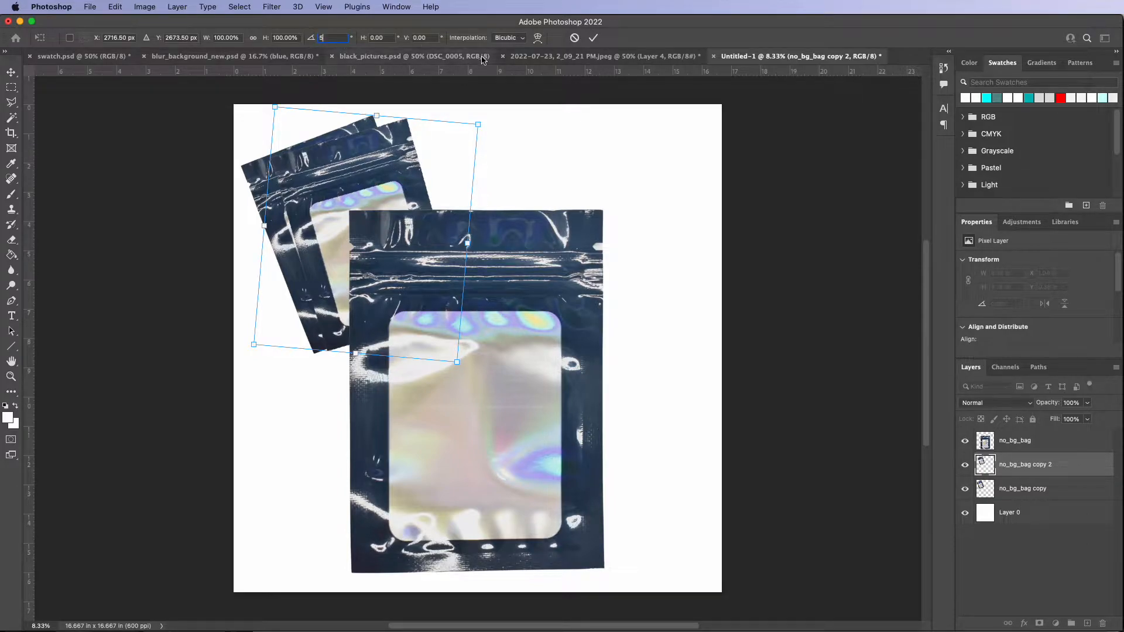
click(593, 37)
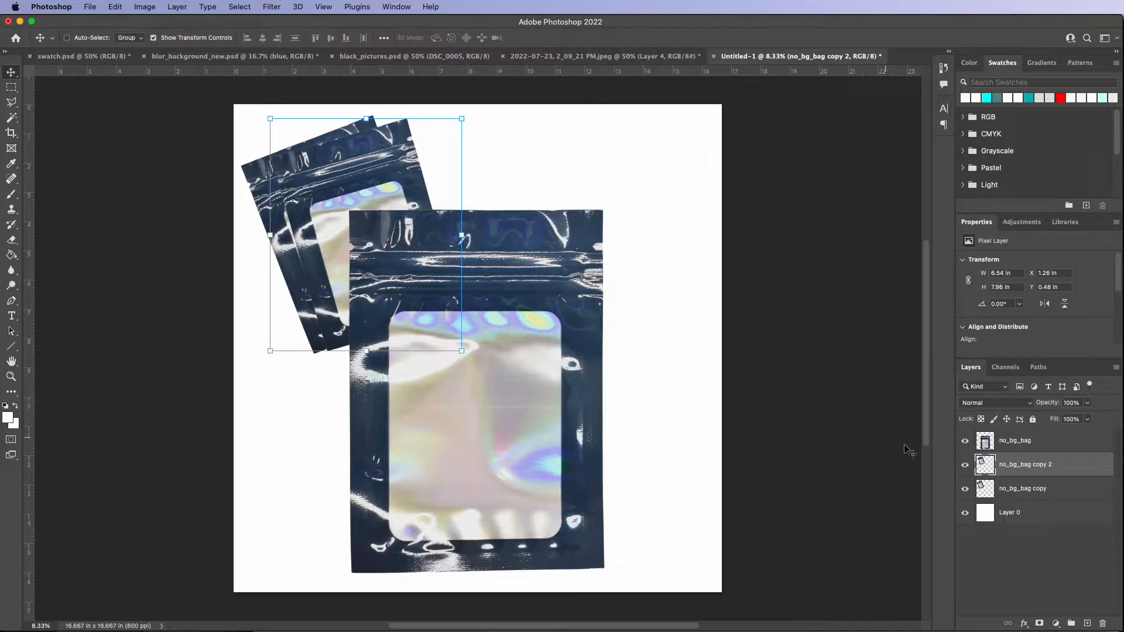
- Duplicate no_bg_bag copy 2, move the duplicate about 1.5 inches to the right and rotate it another 5 degrees clockwise
drag(989, 468, 1088, 623)
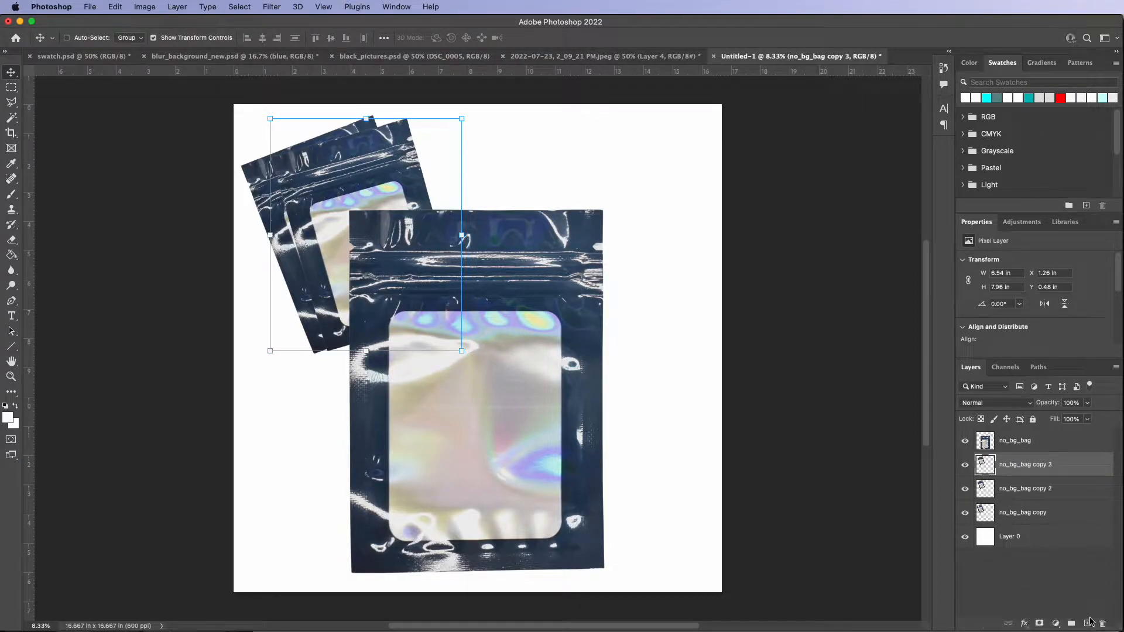
drag(419, 172, 462, 179)
click(515, 107)
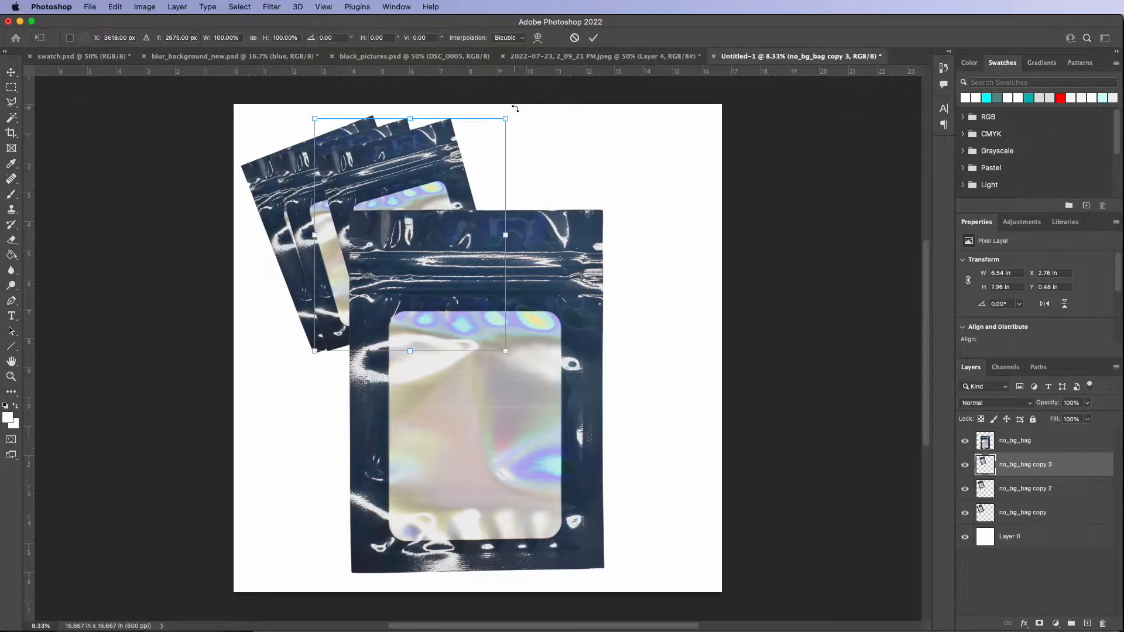
click(305, 33)
text(5)
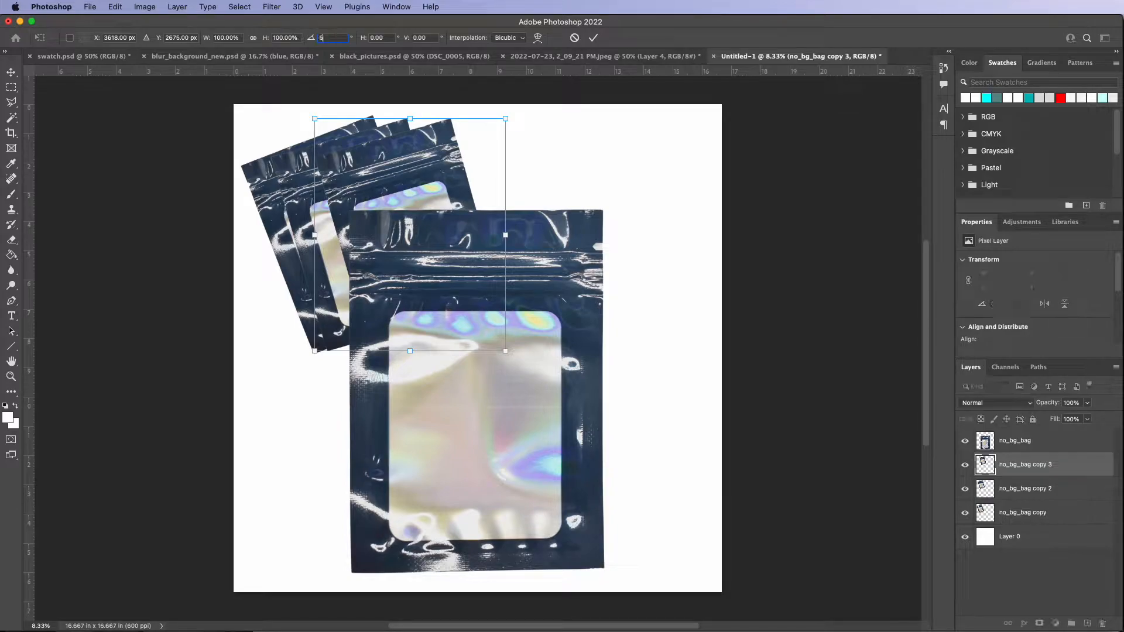
click(594, 38)
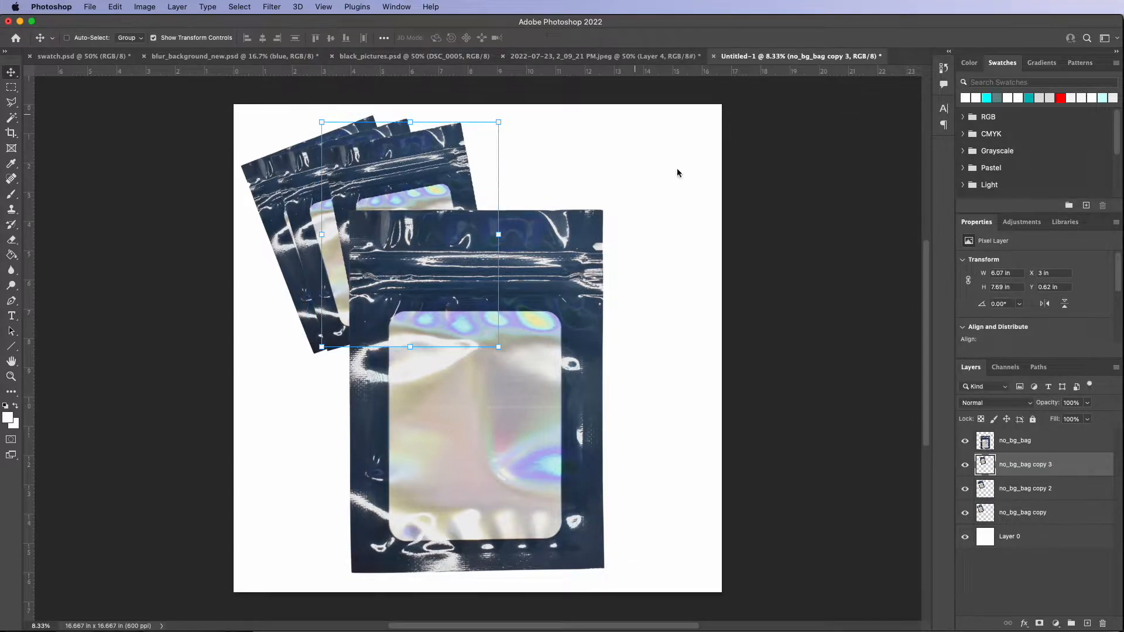
- Duplicate no_bg_bag copy 3, move the duplicate about 1.9 inches right and slightly down, and start a free transform on it
drag(1021, 465, 1087, 623)
drag(440, 173, 497, 180)
click(568, 124)
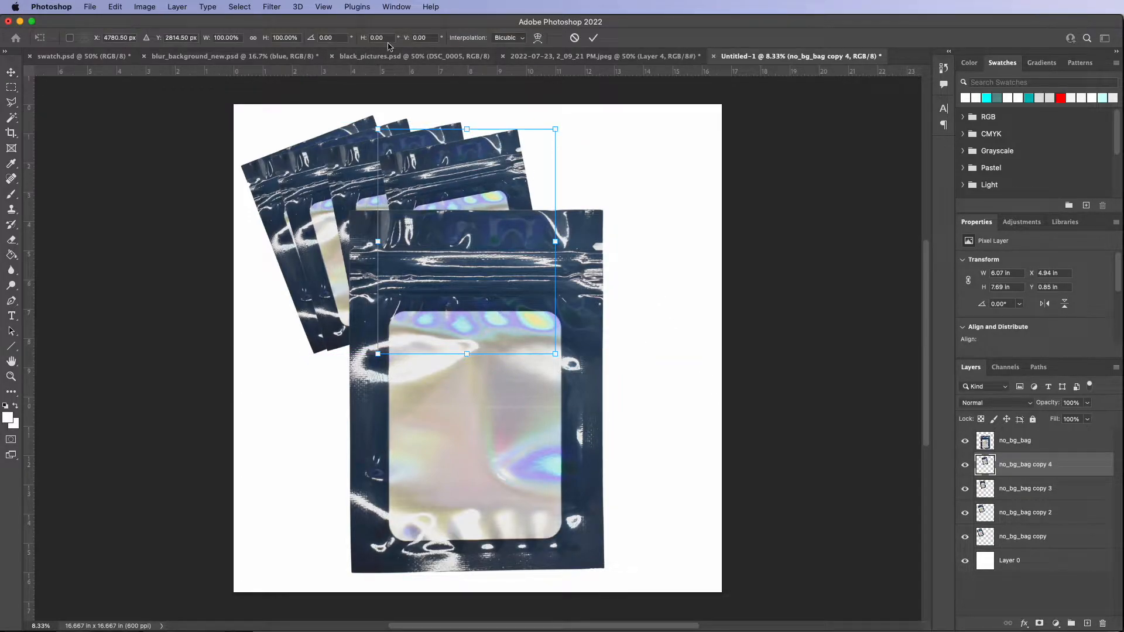
- Rotate the no_bg_bag copy 4 layer by 5° and nudge it slightly to line up in the fan
click(335, 38)
text(5)
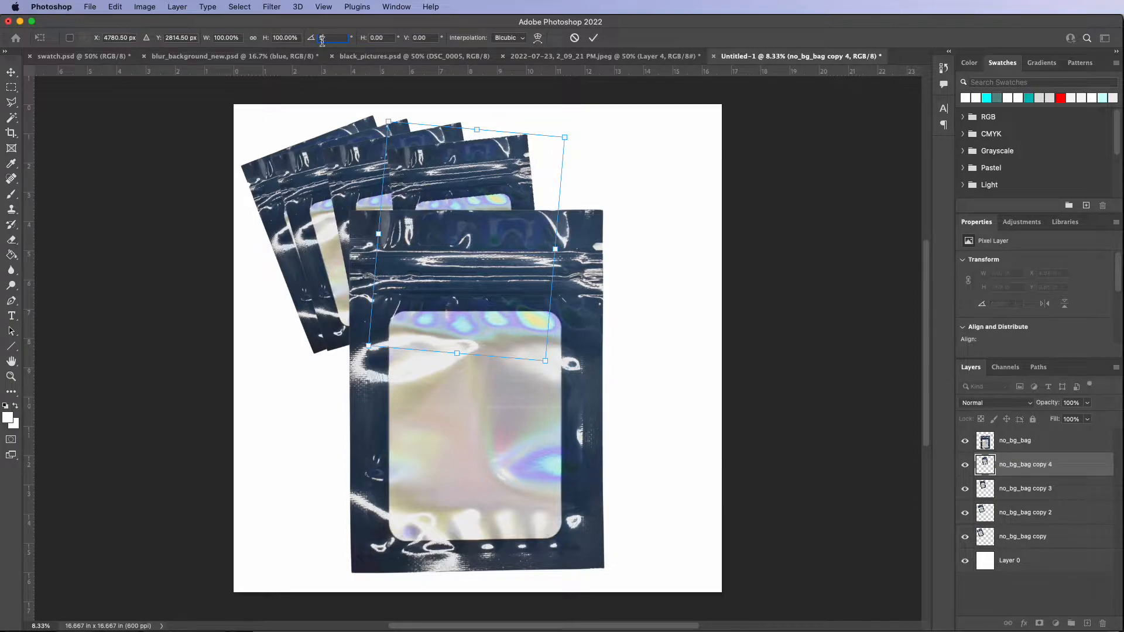
click(593, 37)
mouse_move(475, 181)
mouse_down()
mouse_move(515, 170)
mouse_move(484, 186)
mouse_move(469, 179)
mouse_up()
- Duplicate no_bg_bag copy 4, move the duplicate right to continue the fan, and rotate it by 5°
drag(1033, 468, 1087, 623)
drag(457, 155, 513, 161)
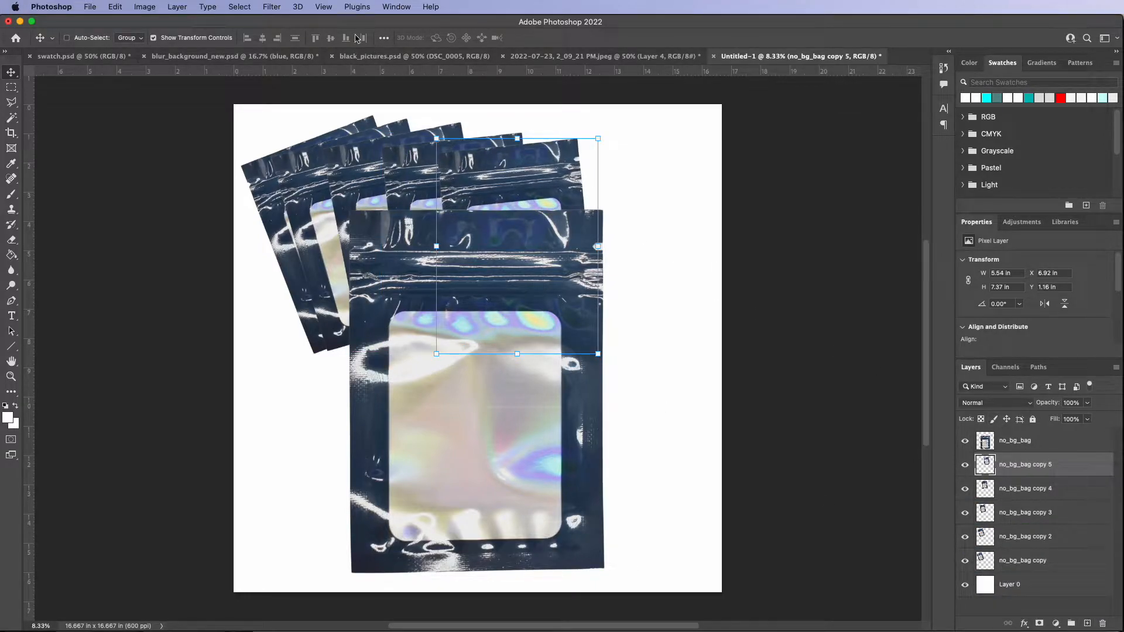
key(super+t)
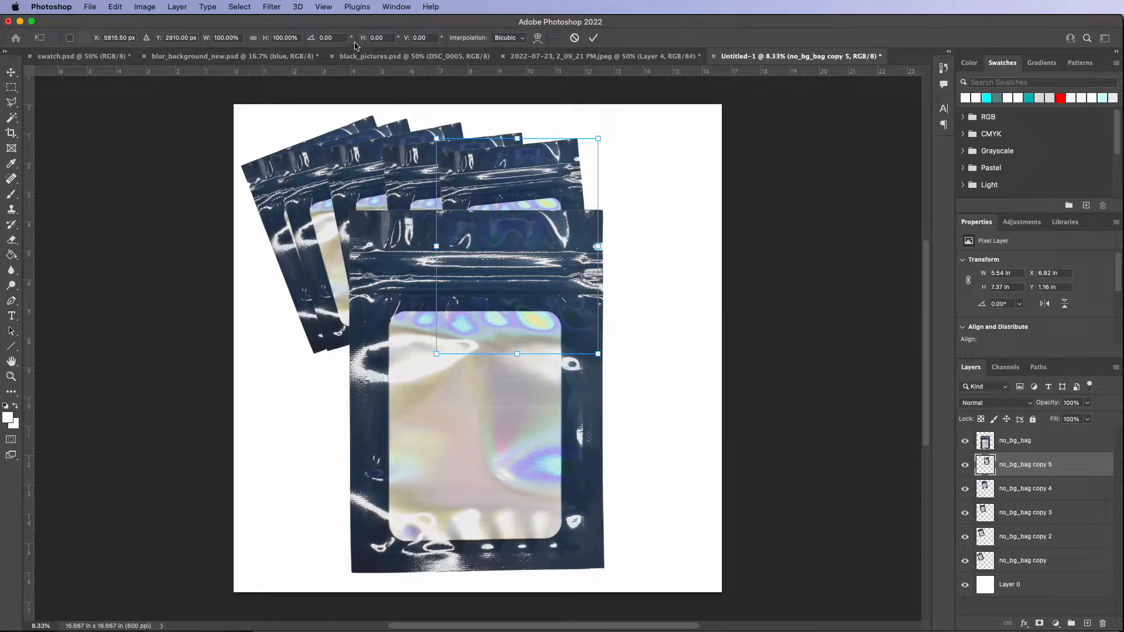
click(335, 39)
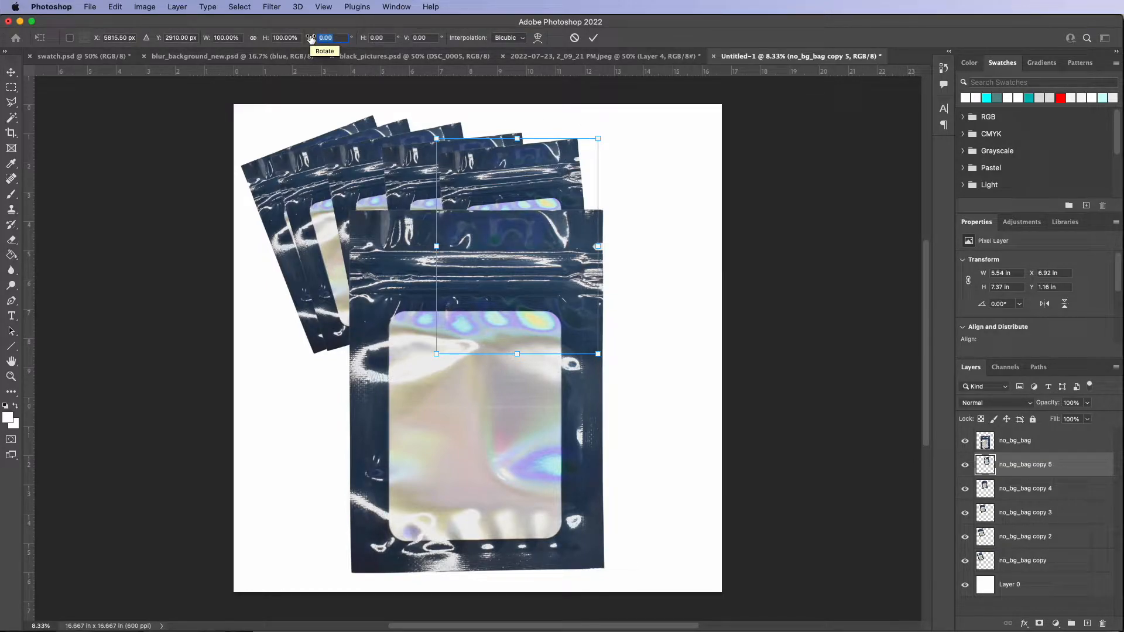
key(Return)
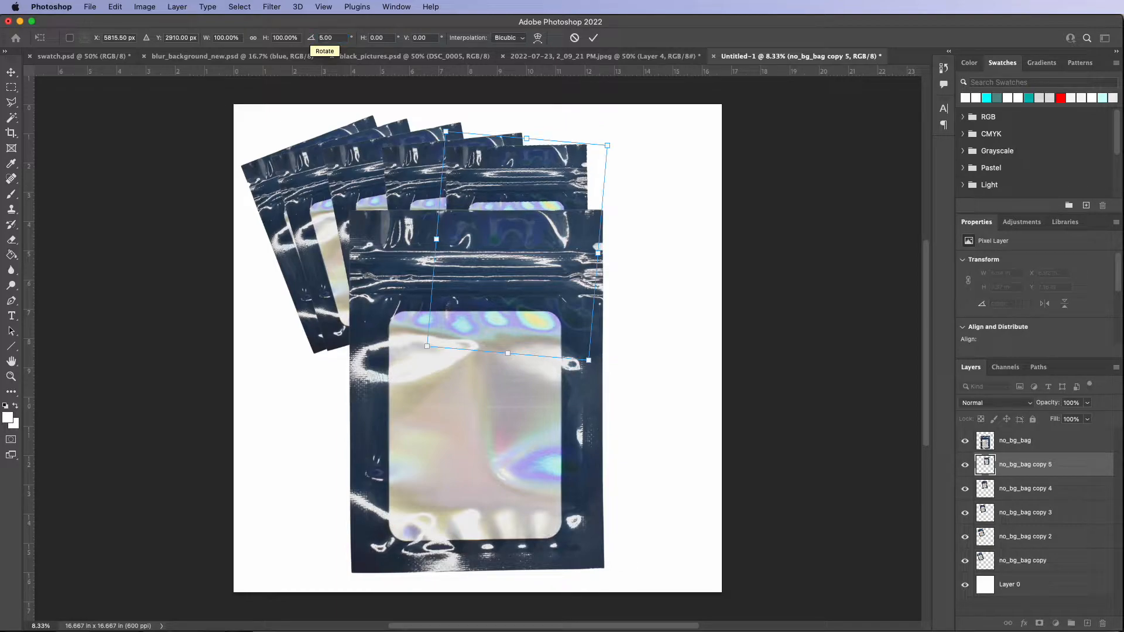
click(593, 38)
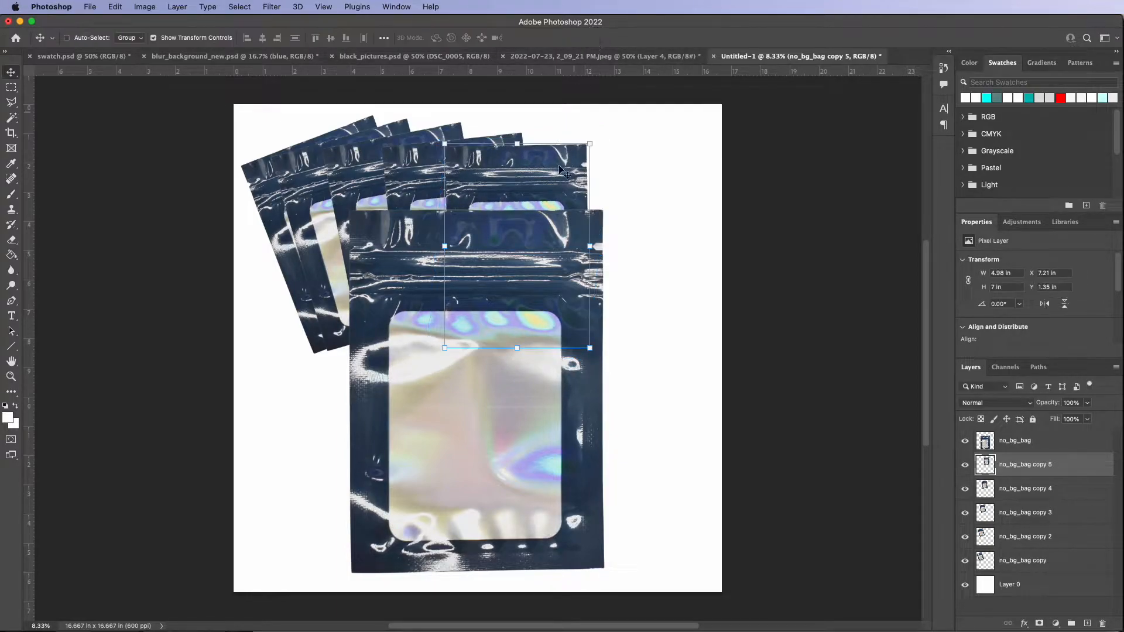
mouse_move(536, 177)
mouse_down()
mouse_move(573, 221)
mouse_move(554, 185)
mouse_move(556, 218)
mouse_move(539, 179)
mouse_up()
- Duplicate no_bg_bag copy 5, rotate the duplicate by 5°, and place it overlapping just right of copy 5 and slightly lower
drag(1029, 474, 1087, 622)
drag(537, 176, 592, 188)
click(655, 147)
click(332, 38)
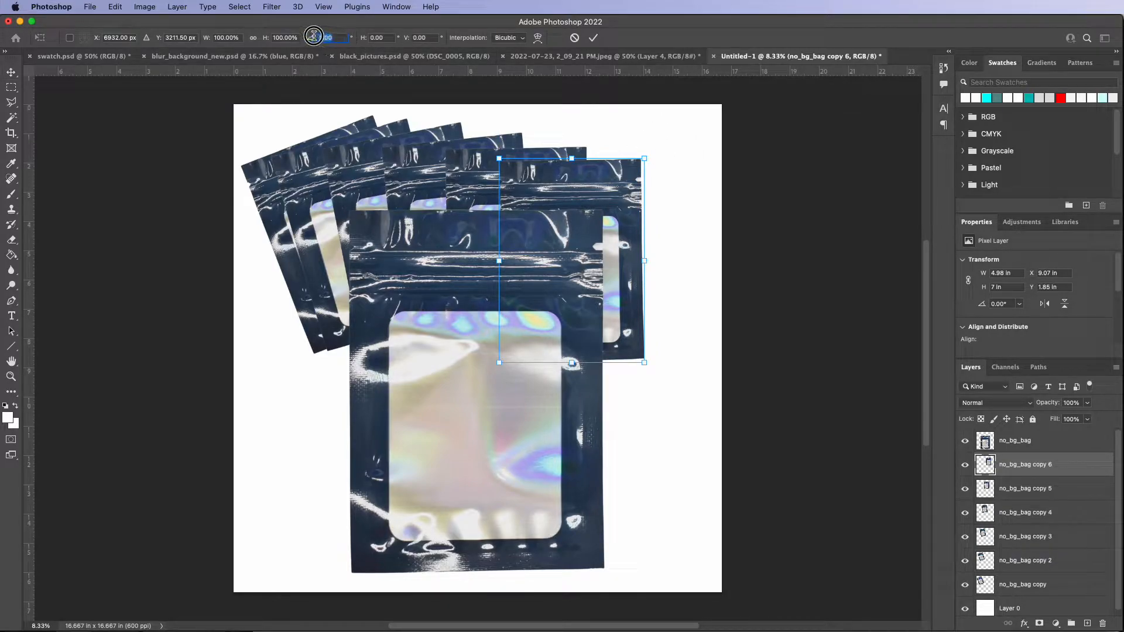
text(5)
click(594, 38)
drag(625, 215, 560, 192)
- Duplicate no_bg_bag copy 6, move the duplicate down to the right, and rotate it by 5°
drag(1030, 469, 1092, 620)
drag(595, 188, 661, 227)
key(super+t)
click(331, 38)
text(5)
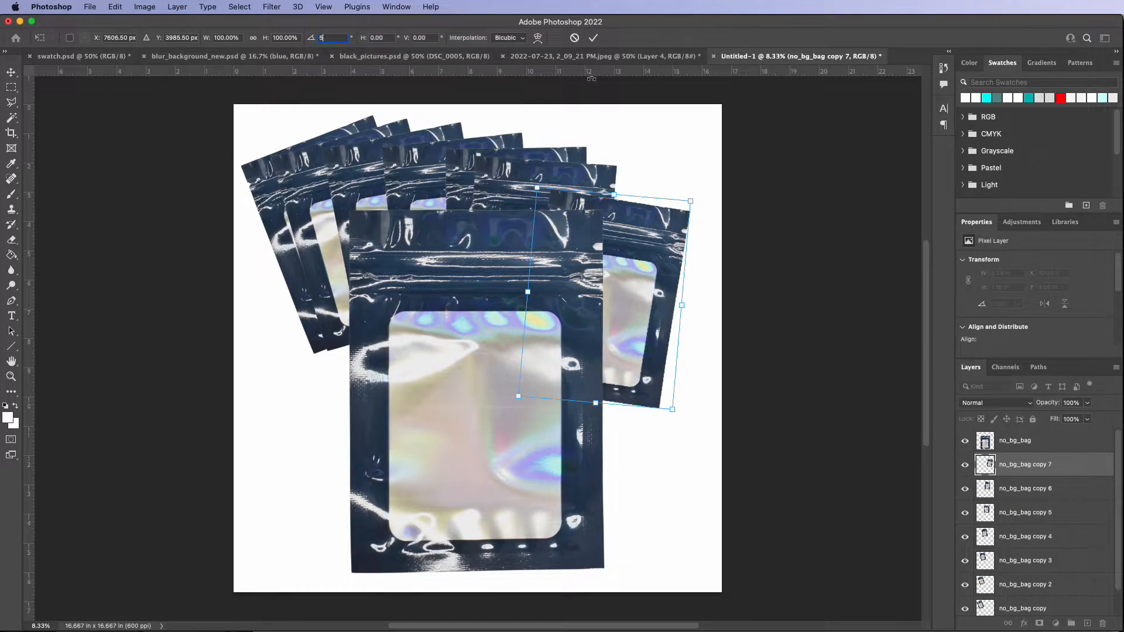
click(594, 39)
- Duplicate no_bg_bag copy 7, rotate the duplicate by 5°, and place it slightly right of and below copy 7
key(super+j)
drag(667, 249, 680, 295)
key(super+t)
click(327, 38)
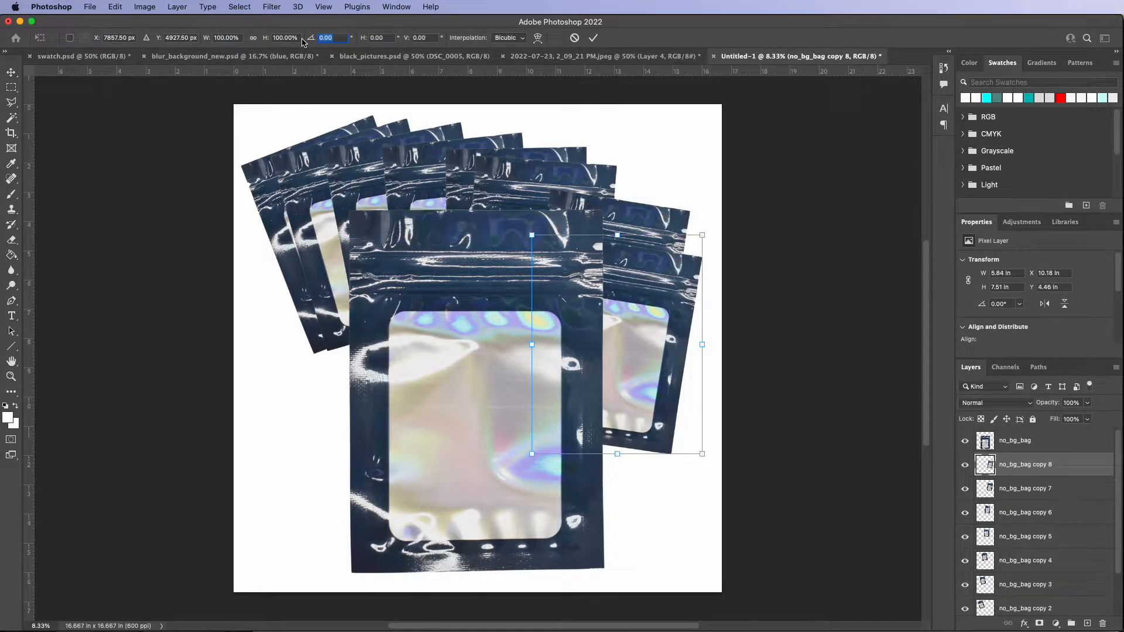
text(5)
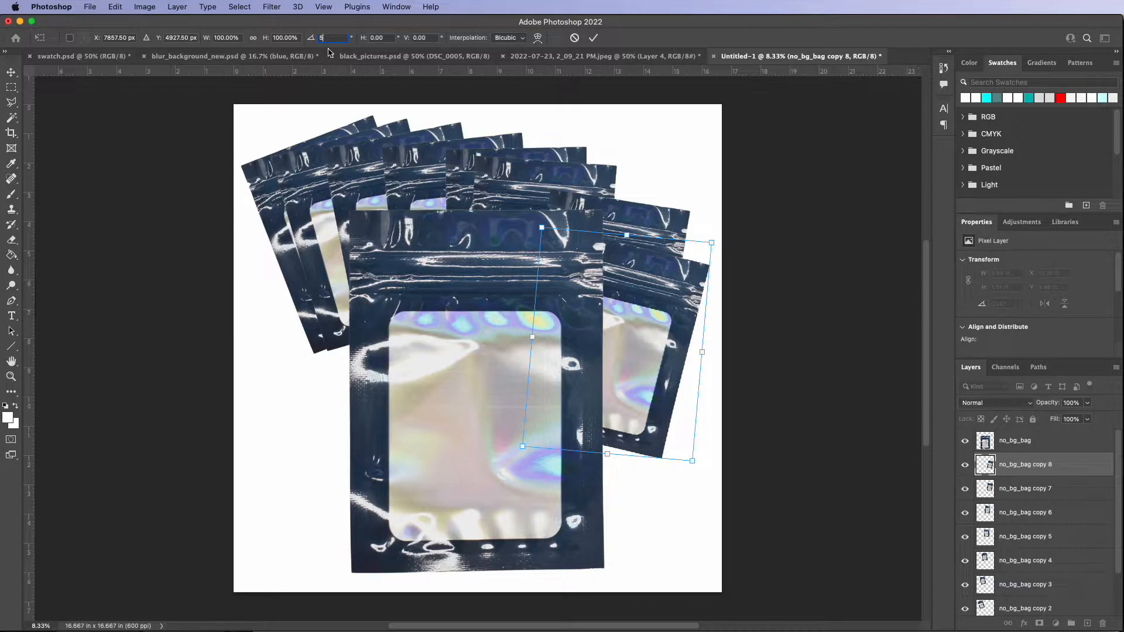
click(593, 38)
drag(677, 341, 673, 304)
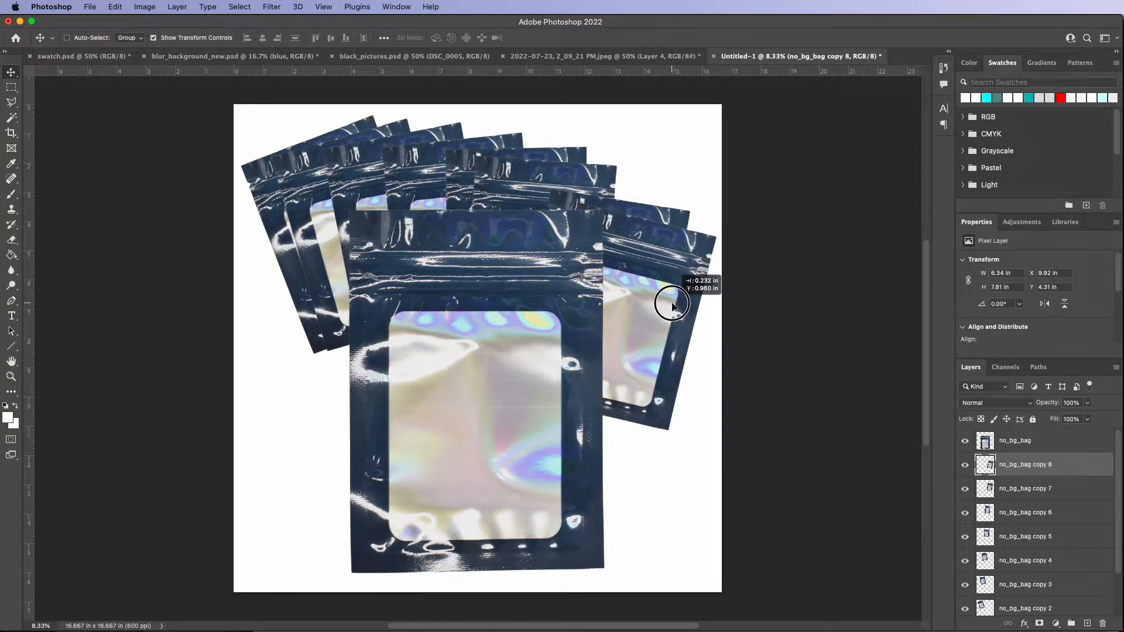
- Move bag copies 7 and 8 together up and left so they overlap copy 6 more closely
click(1036, 489)
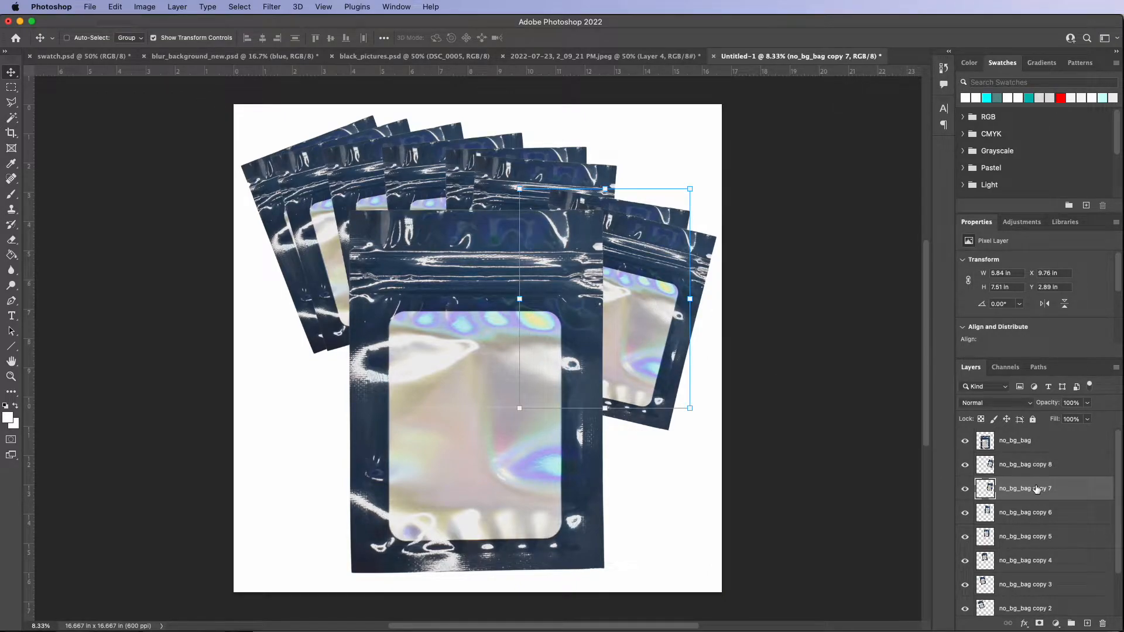
shift+click(1034, 468)
drag(652, 275, 611, 250)
- Shift bag copies 6 through 8 together slightly to the right to even out the spacing from copy 5
shift+click(1027, 518)
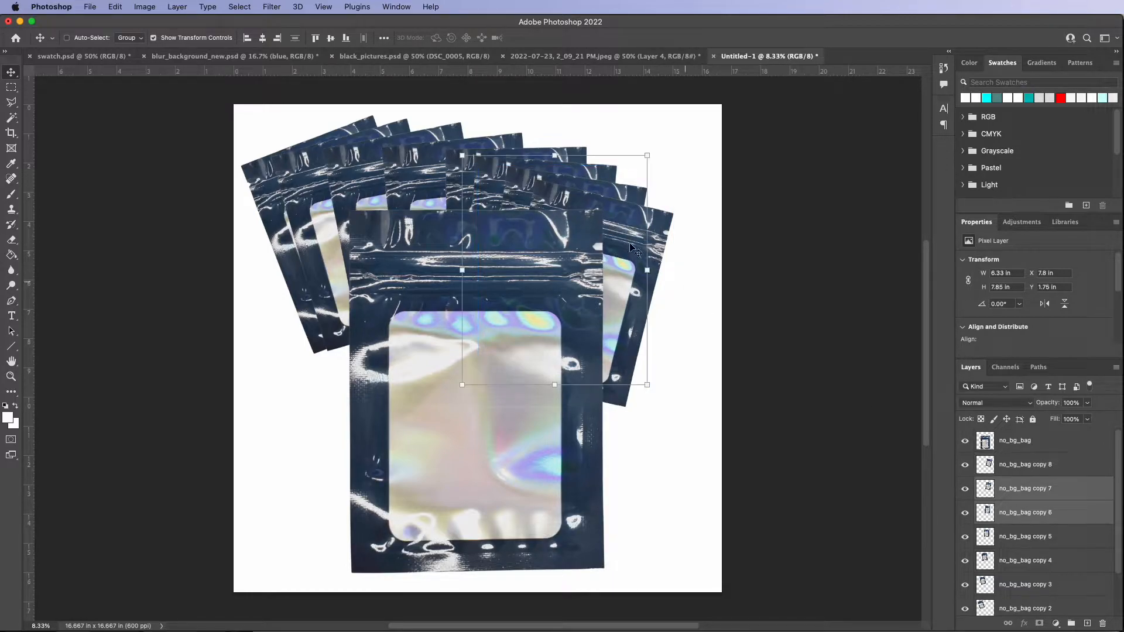
drag(593, 191, 608, 197)
drag(667, 250, 679, 267)
click(1029, 465)
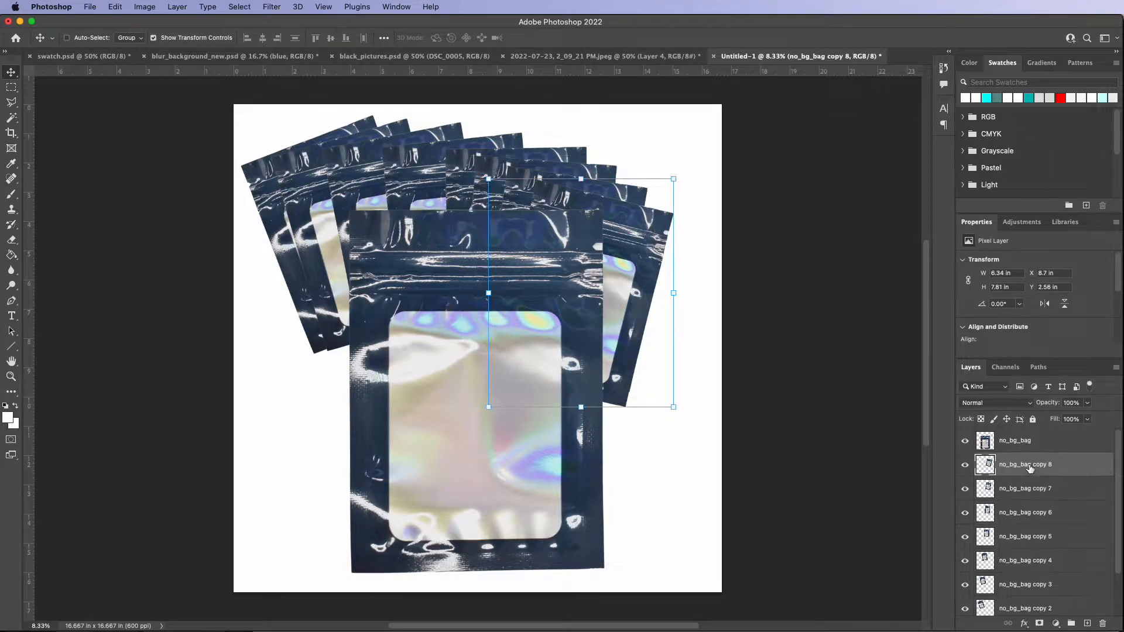
shift+click(1033, 517)
drag(622, 221, 631, 219)
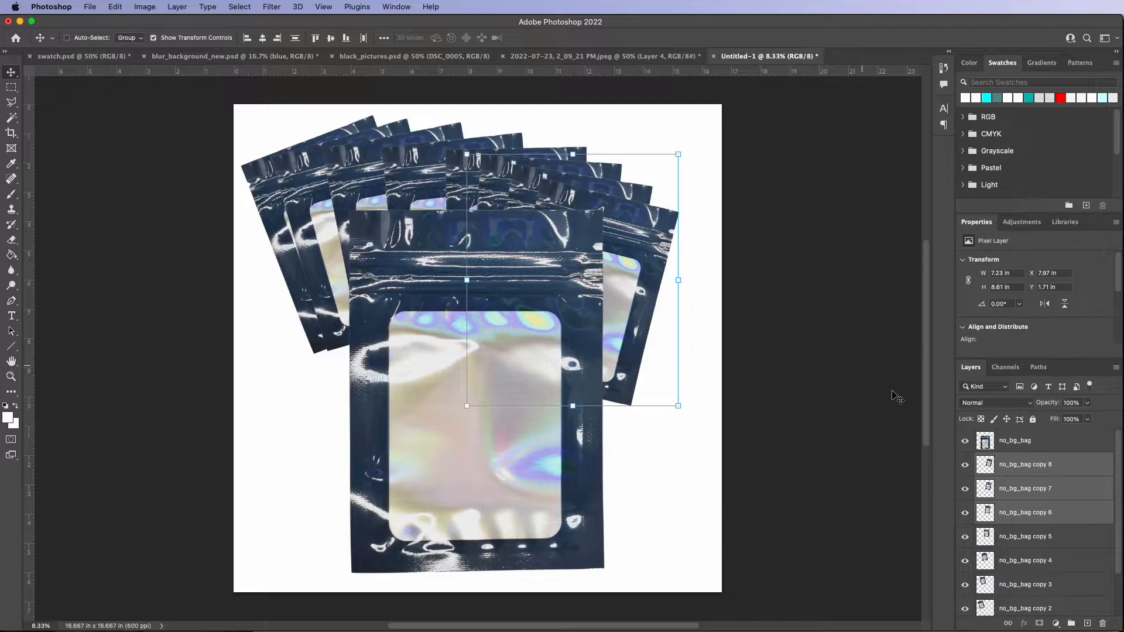
- Shift bag copies 5 through 8 together left to tighten their overlap with copy 4
click(1028, 470)
shift+click(1026, 536)
drag(614, 224, 592, 220)
- Shift bag copies 4 through 8 together about 0.87 in left to tighten their overlap with copy 3
click(1031, 468)
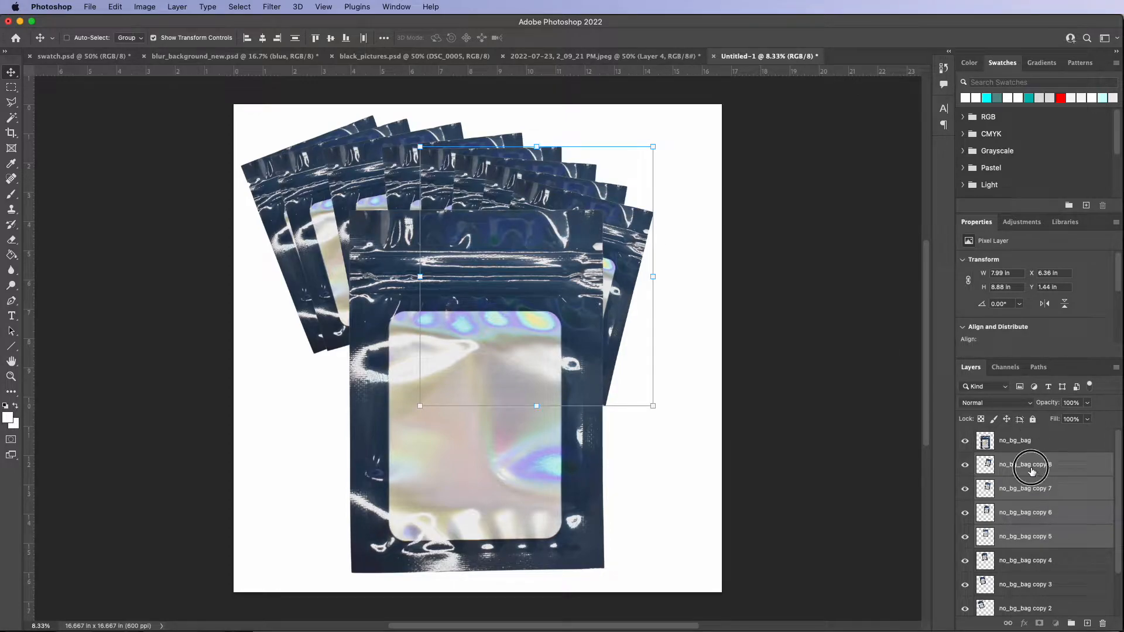
shift+click(1042, 564)
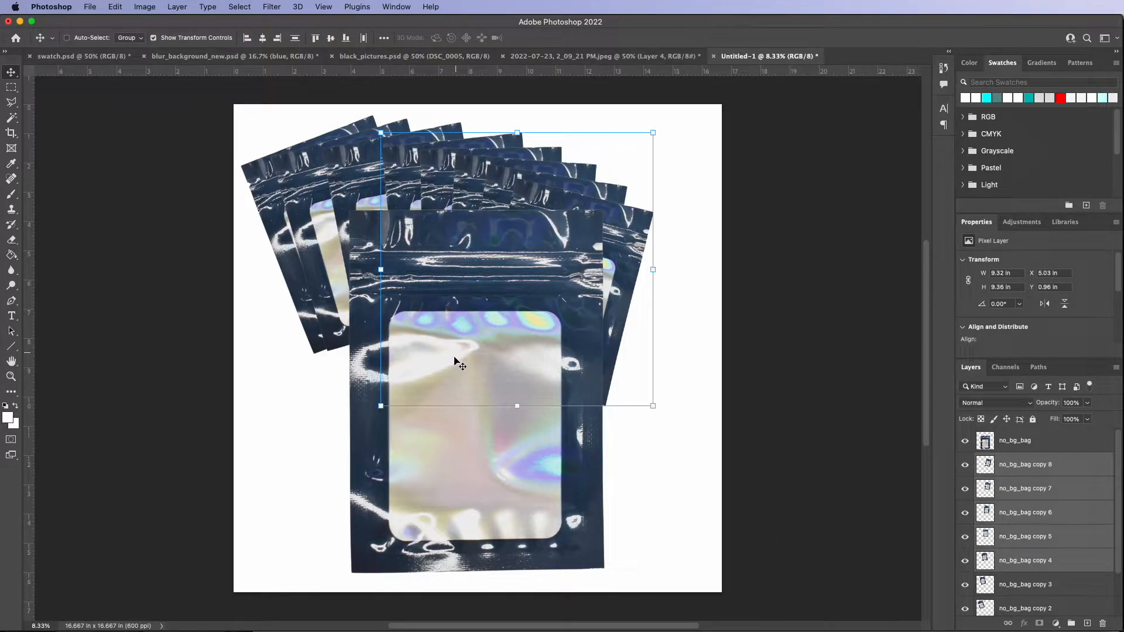
drag(403, 160, 373, 157)
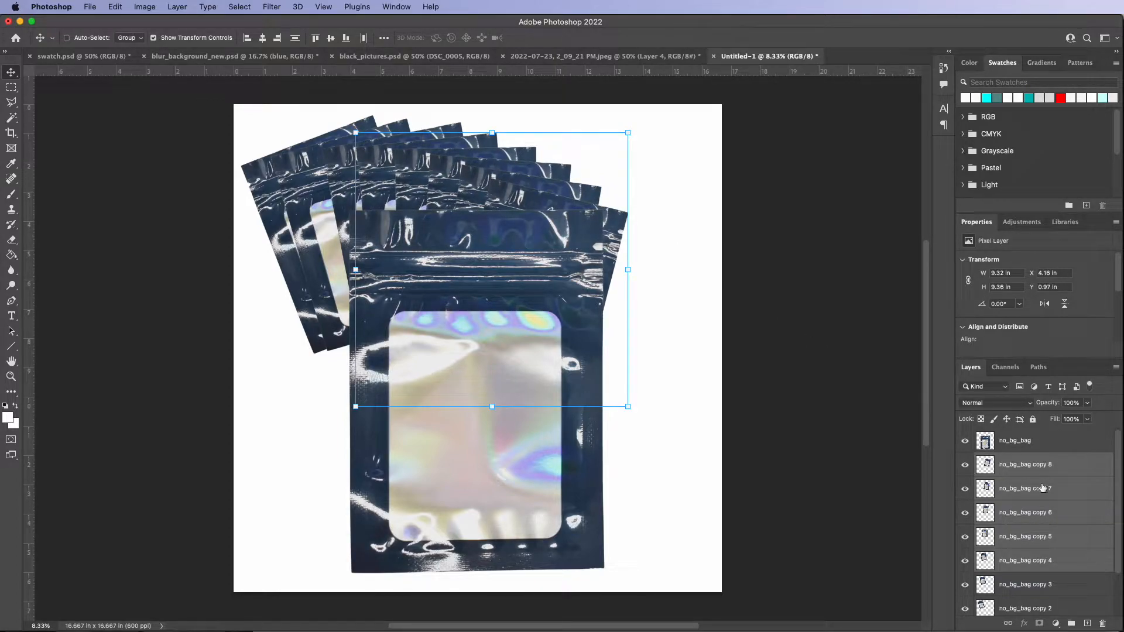
- Shift bag copies 3 through 8 together left to tighten their overlap with copy 2
click(1034, 465)
shift+click(1027, 593)
drag(423, 170, 403, 169)
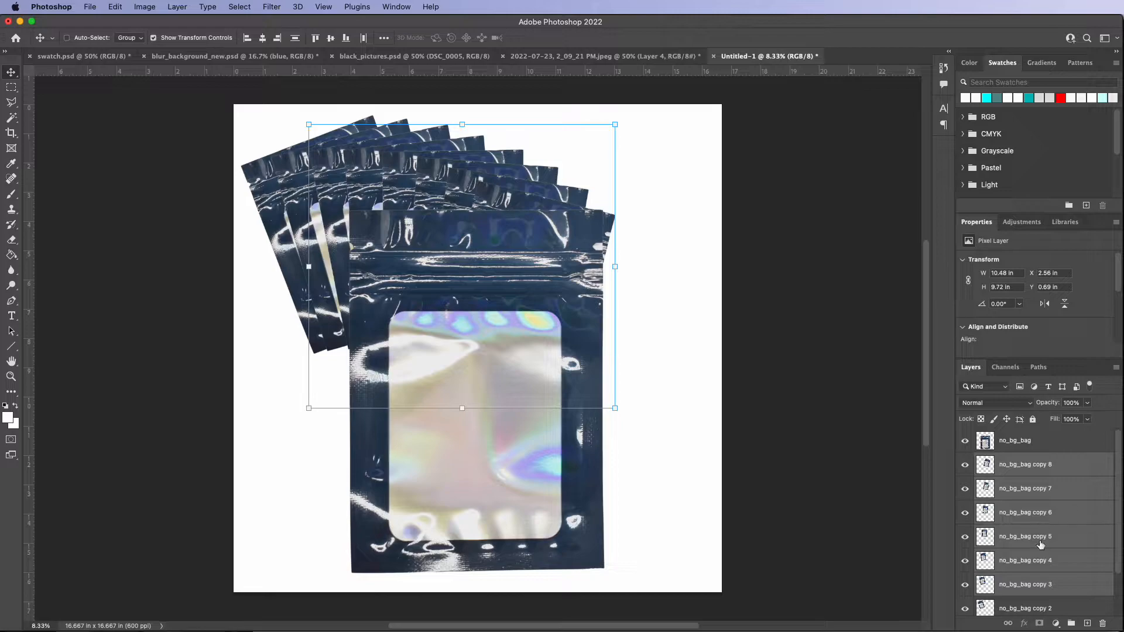
- Align bag copies 2 through 8 with the first copy's spacing, nudging them up about 0.1 in
click(1044, 468)
shift+click(1039, 608)
drag(434, 187, 431, 186)
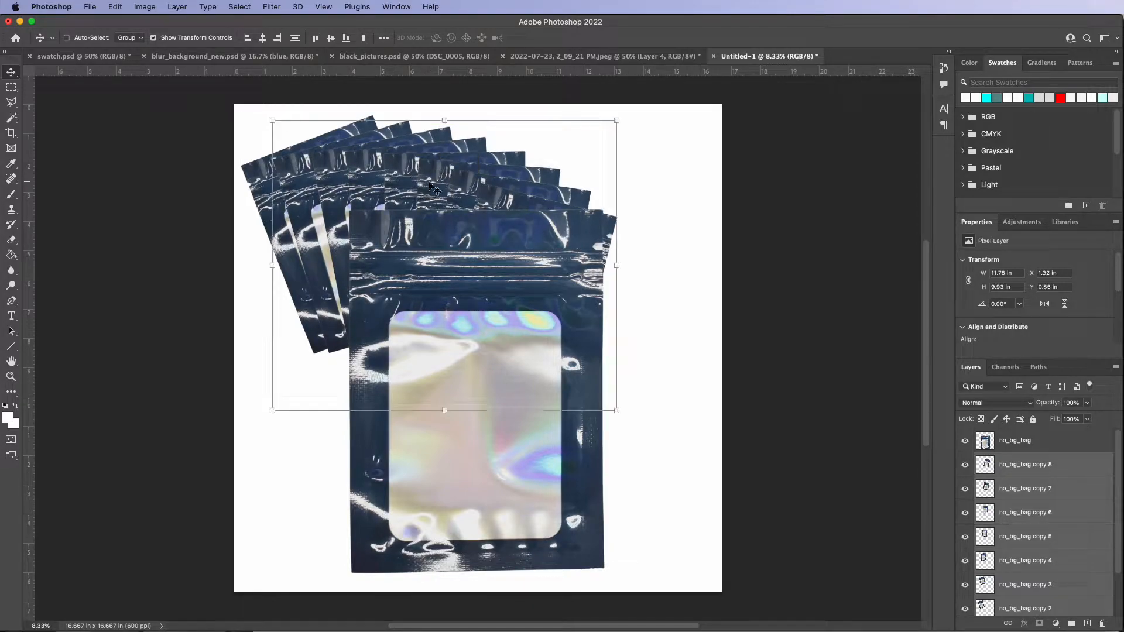
key(shift+Up)
key(shift+Up)
key(shift+Up)
key(shift+Up)
key(shift+Up)
key(shift+Up)
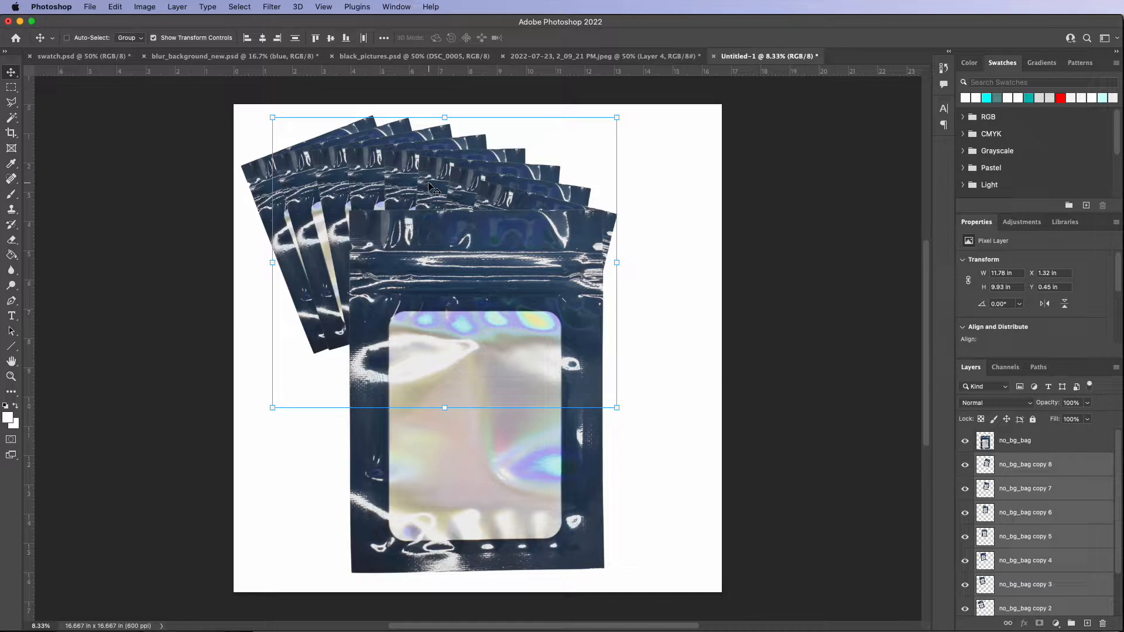
- Shift all eight bag copies right so the fan sits more centrally, and collect them in a layer group
click(1043, 474)
scroll(1041, 569, down, 3)
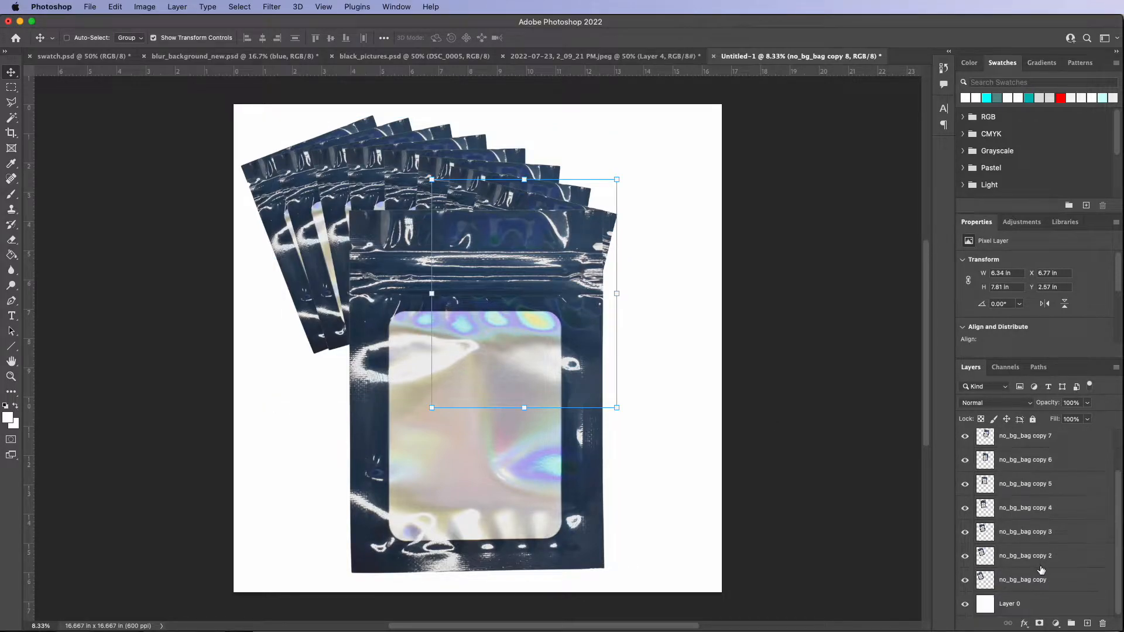
shift+click(1035, 585)
drag(434, 173, 486, 174)
drag(559, 174, 526, 174)
drag(1030, 442, 1070, 623)
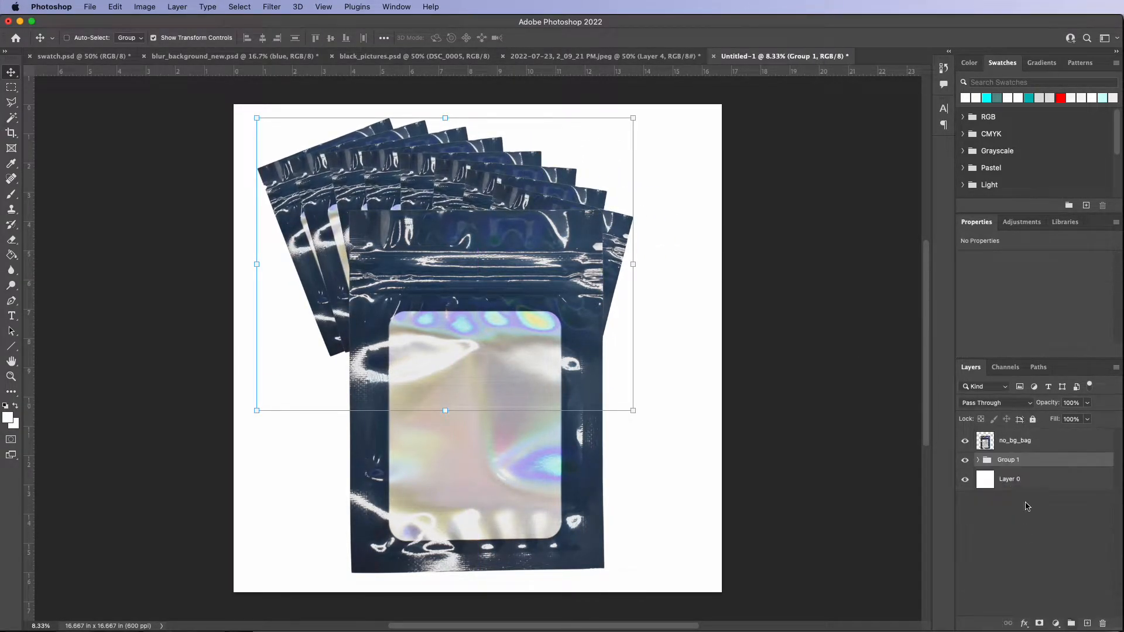
- Duplicate the bag group, rotate the duplicate to about 38.5°, and place it to continue the fan down the right side
drag(1029, 462, 1086, 623)
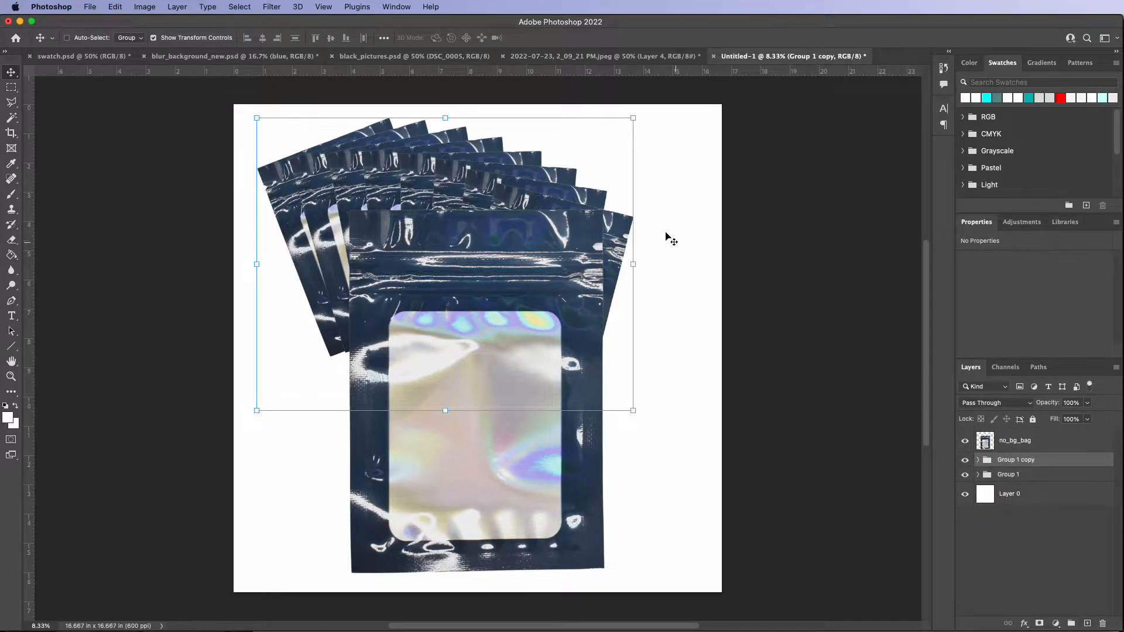
click(641, 115)
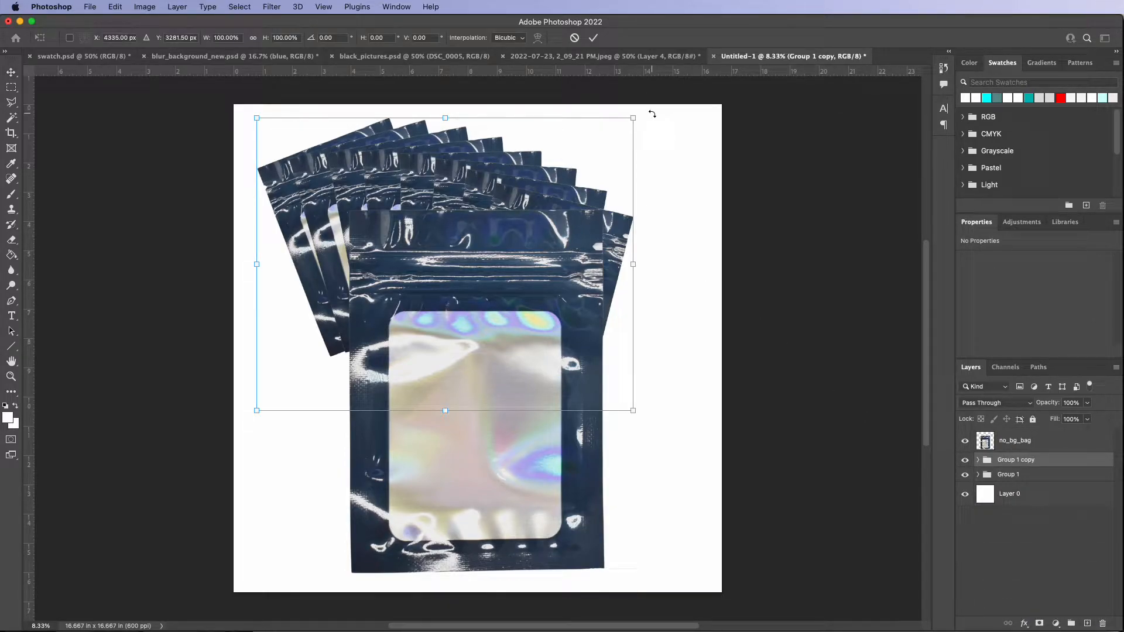
drag(657, 113, 697, 185)
drag(380, 155, 602, 274)
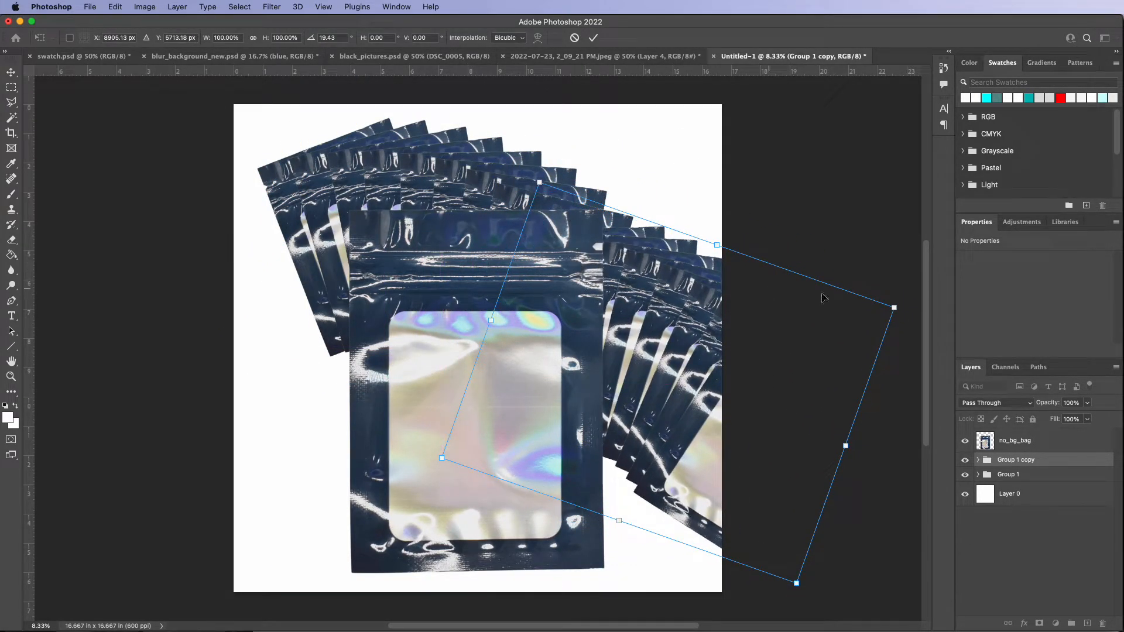
drag(909, 304, 912, 385)
drag(692, 316, 635, 327)
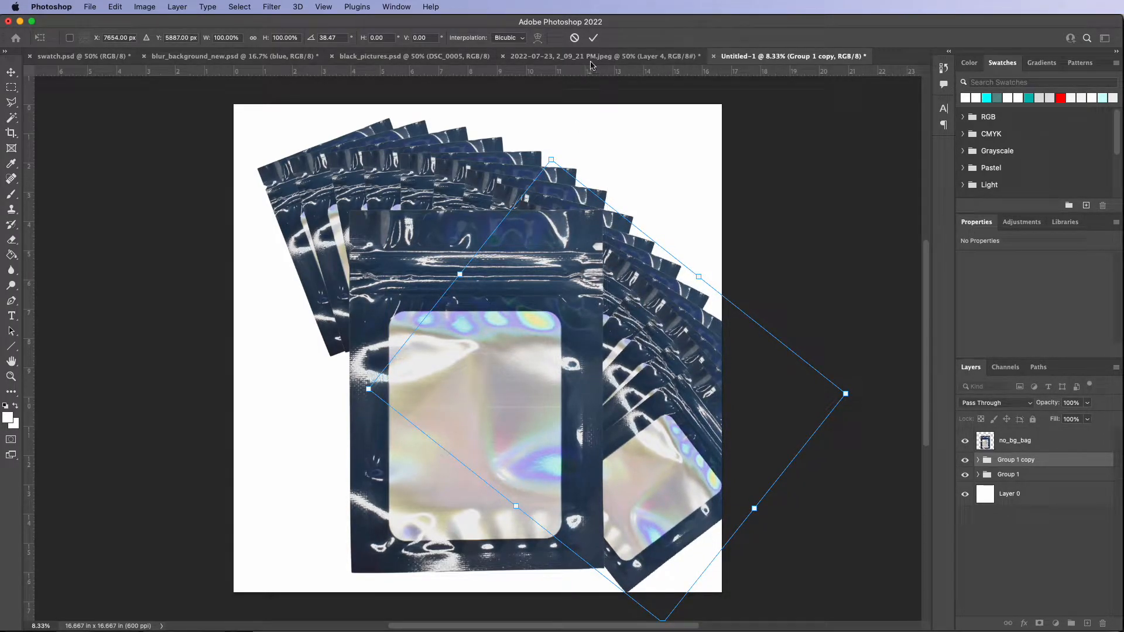
click(593, 37)
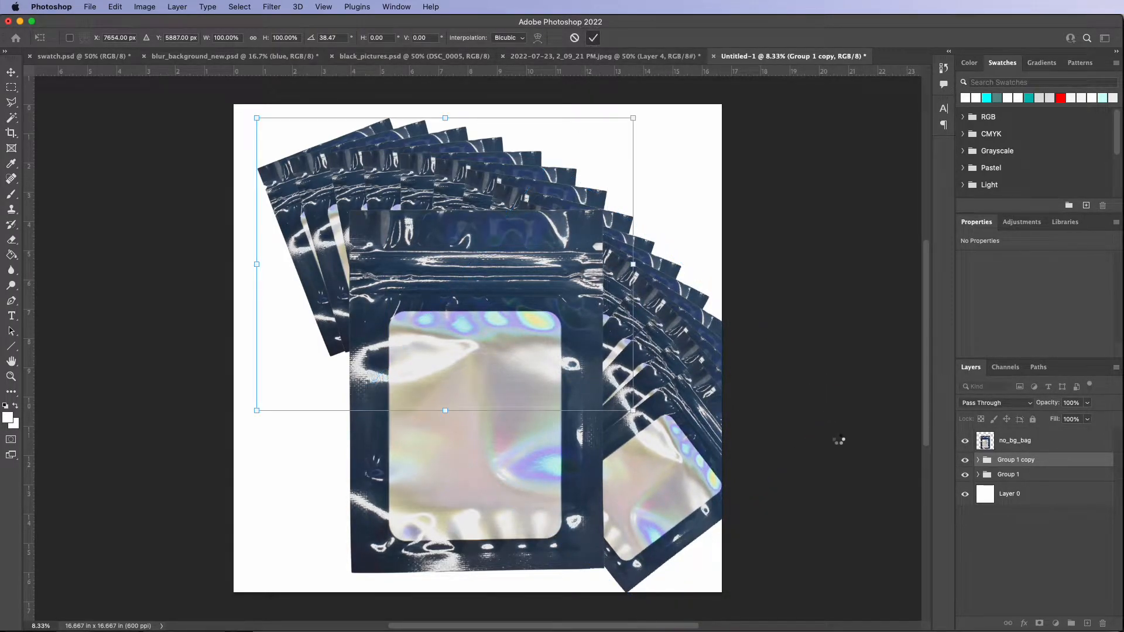
- Rotate both bag groups together to about -36.5° and position the combined fan as an arch behind the front bag
shift+click(1021, 475)
drag(808, 116, 584, 132)
drag(633, 257, 615, 230)
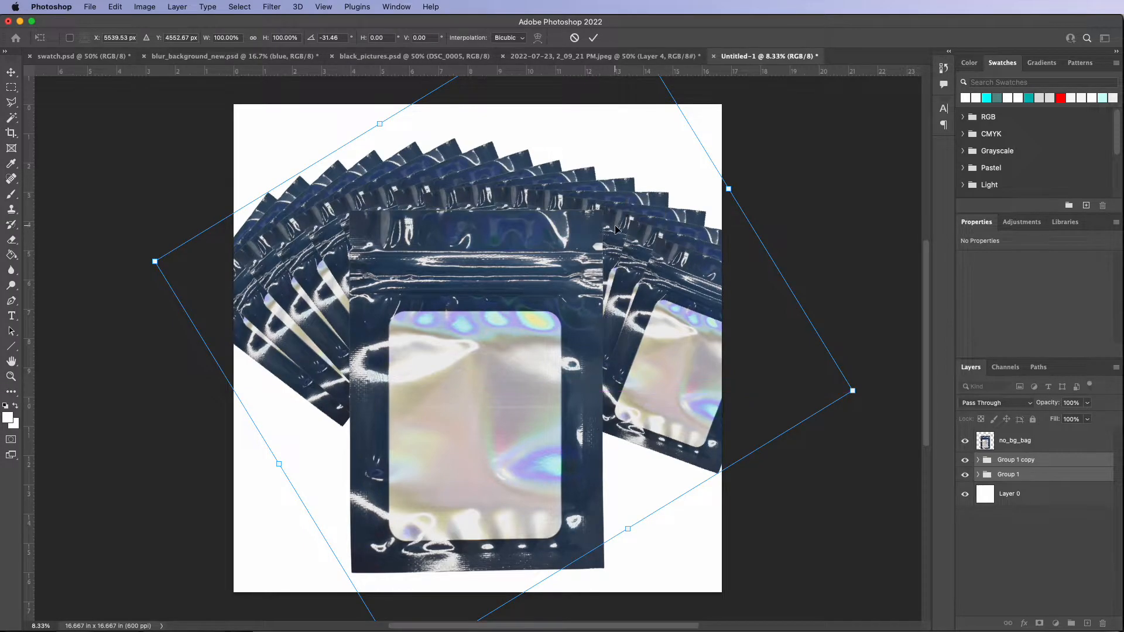
drag(868, 412, 860, 361)
click(594, 39)
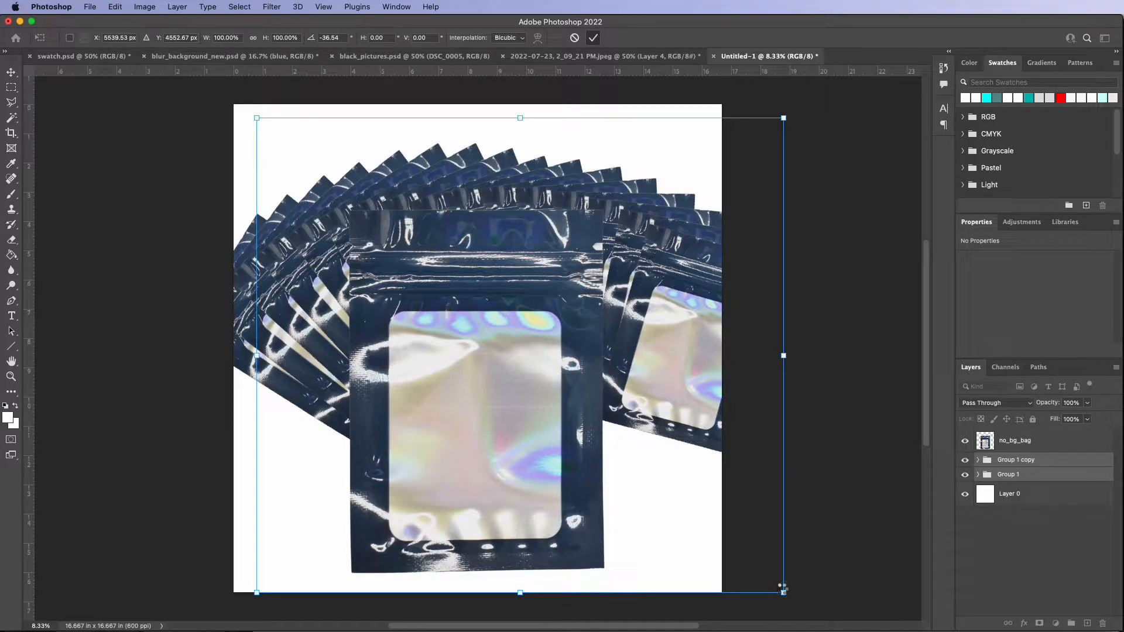
- Scale both bag groups together to about 77.3% and fit the fan across the upper part of the white canvas
click(784, 455)
drag(785, 455, 671, 410)
drag(654, 326, 690, 311)
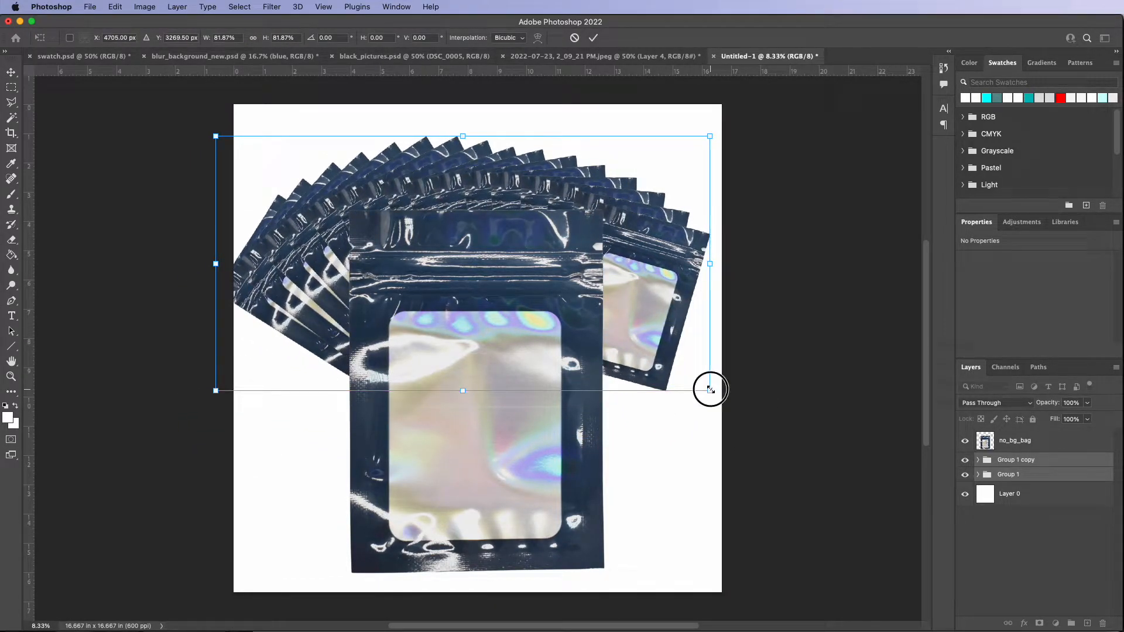
drag(710, 389, 683, 371)
drag(666, 330, 692, 309)
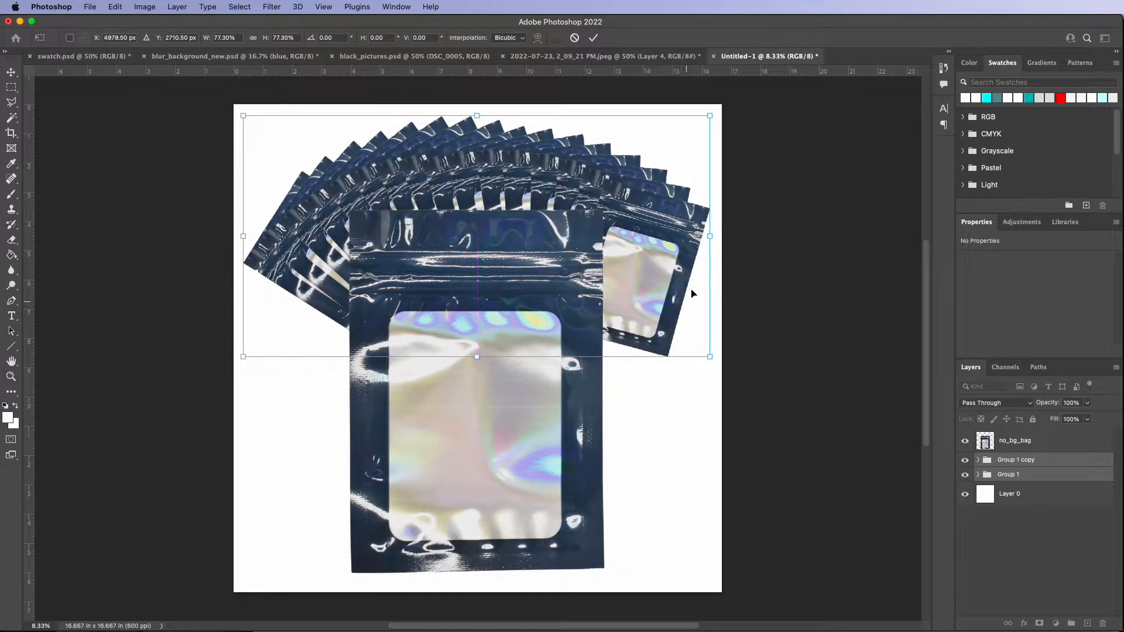
click(593, 37)
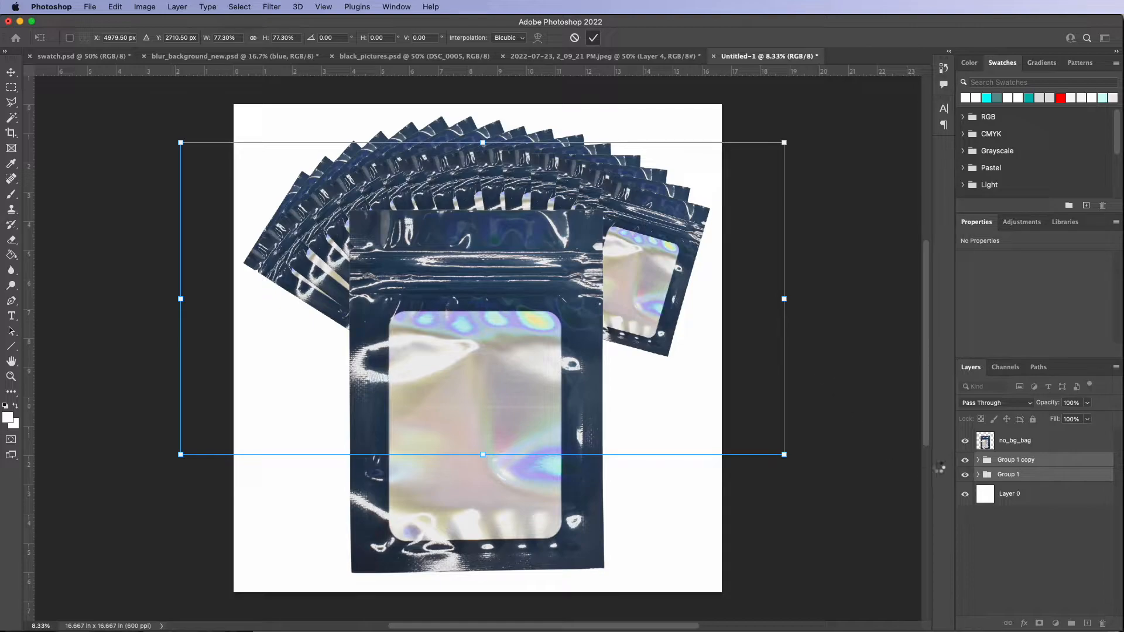
- Scale the front bag layer no_bg_bag to about 61.17% and place it centred below the fan
click(1020, 443)
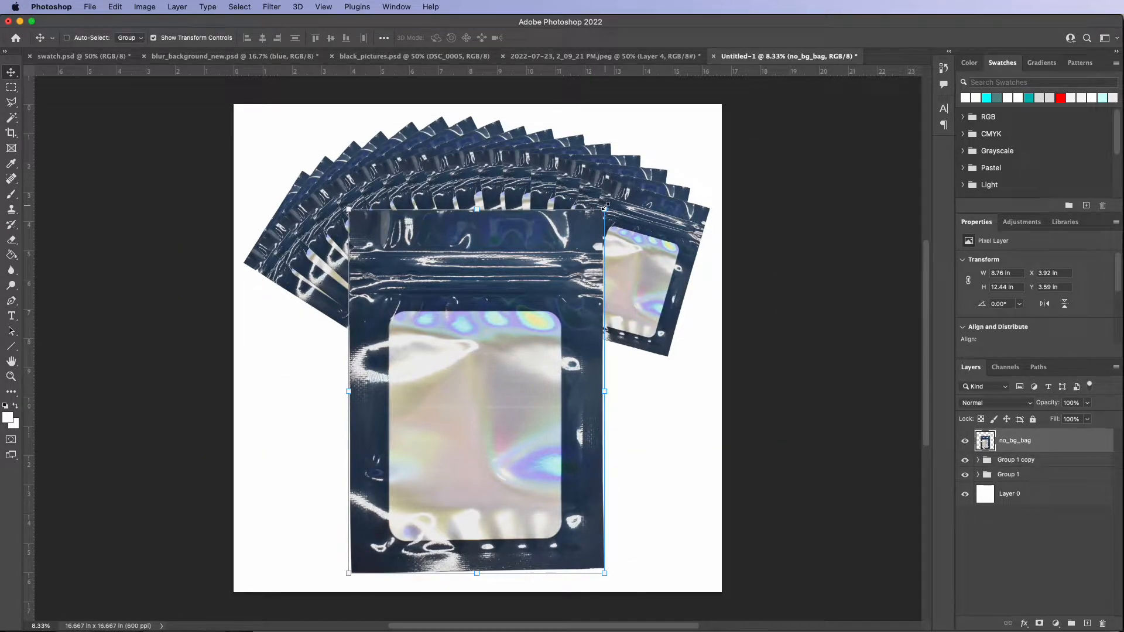
drag(604, 207, 527, 367)
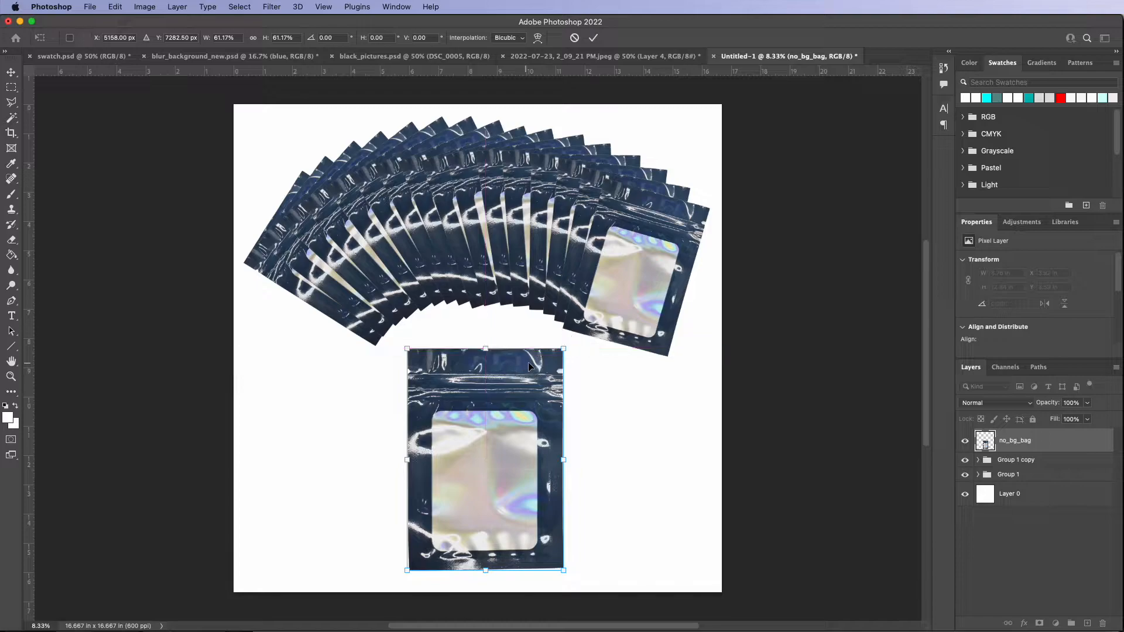
click(593, 38)
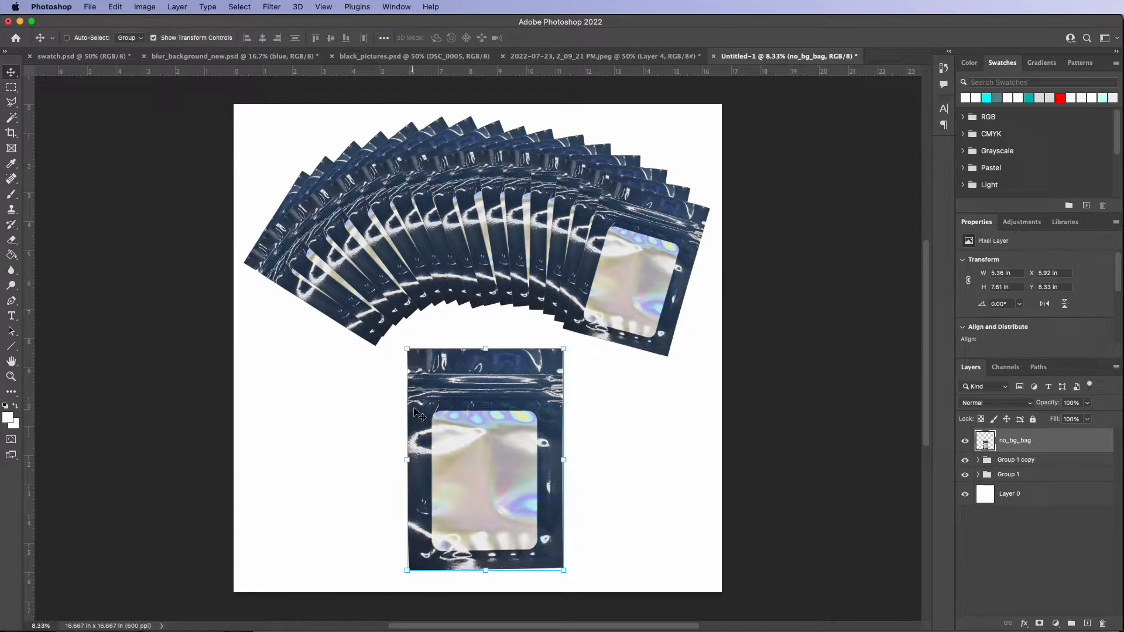
click(12, 89)
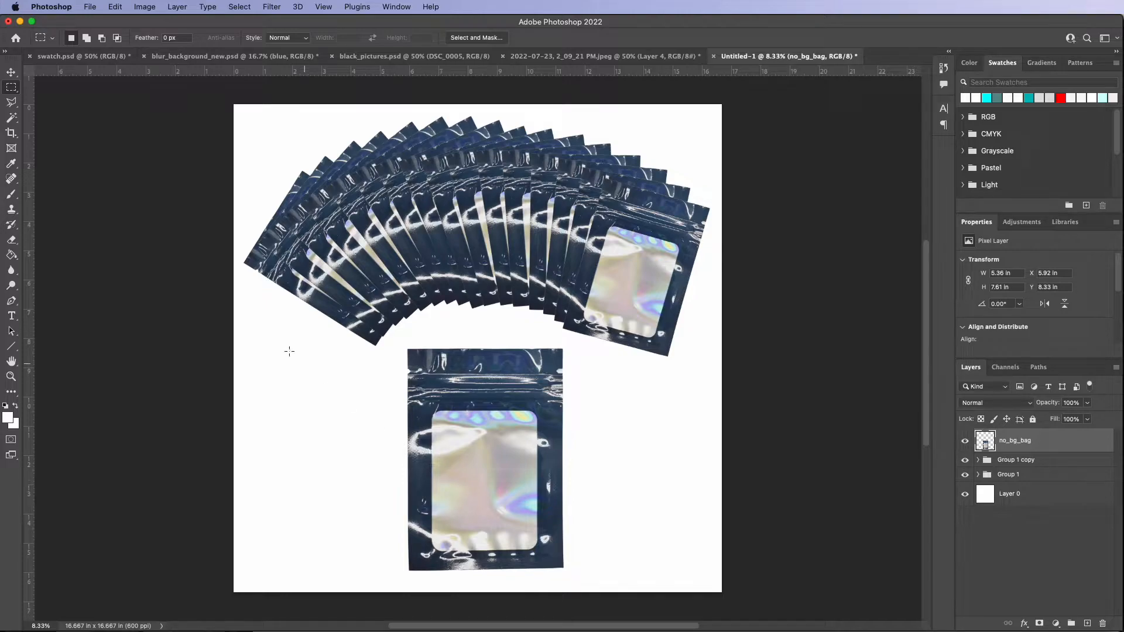
- Save a layered Photoshop copy of the composition on the computer as main.psd in the Edited folder
click(90, 7)
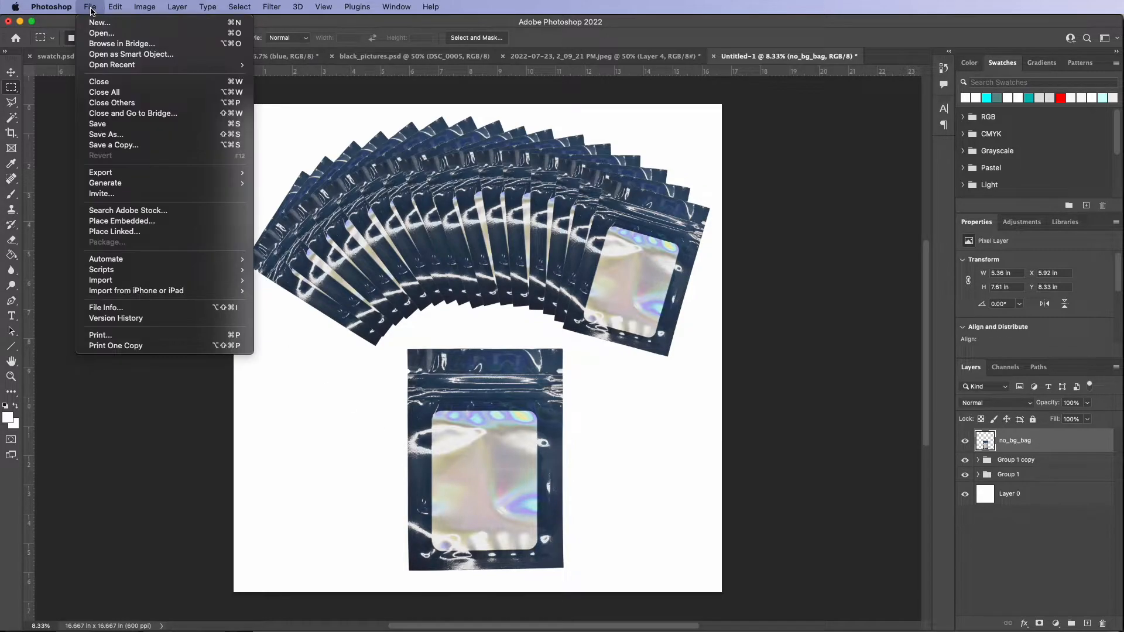
click(109, 145)
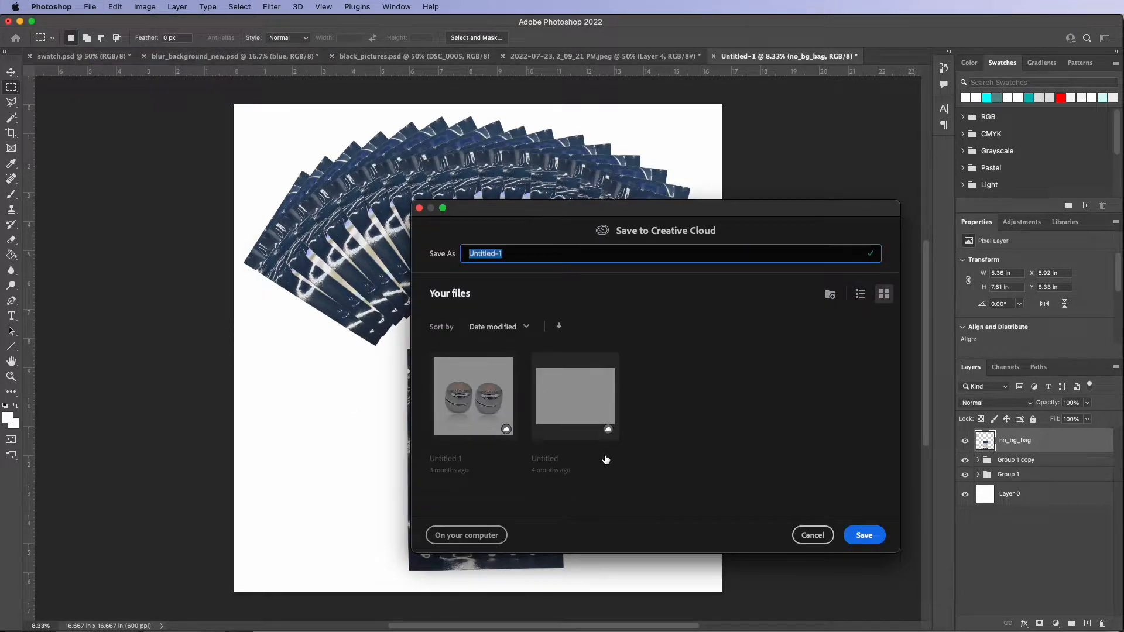
click(466, 536)
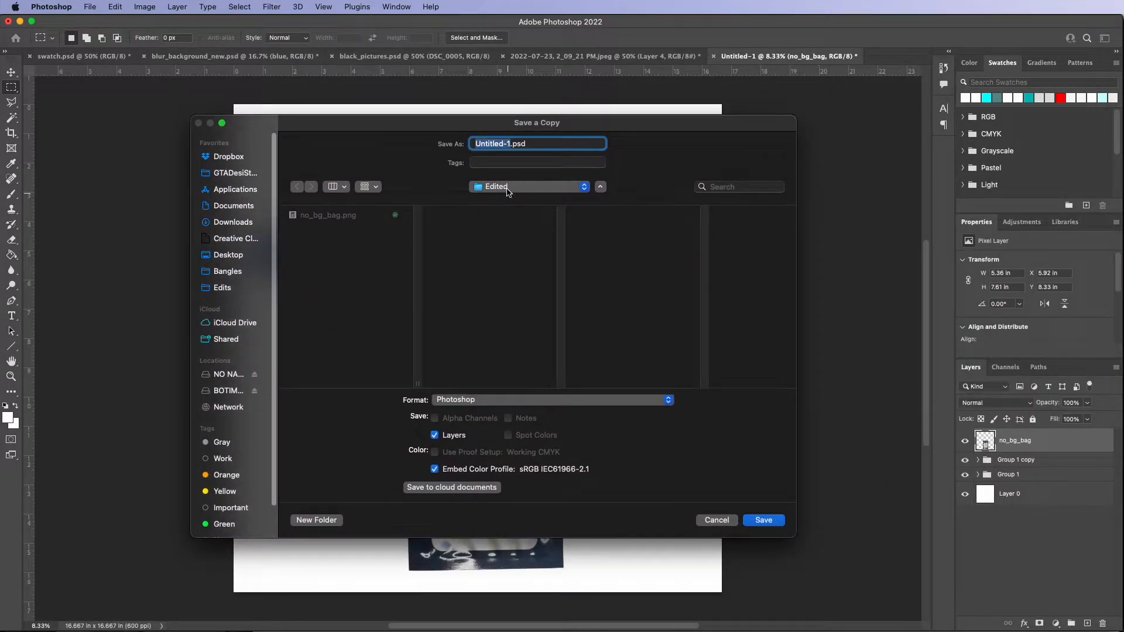
click(507, 188)
click(507, 144)
drag(511, 146, 455, 150)
text(no_bg_bag)
key(Return)
click(638, 282)
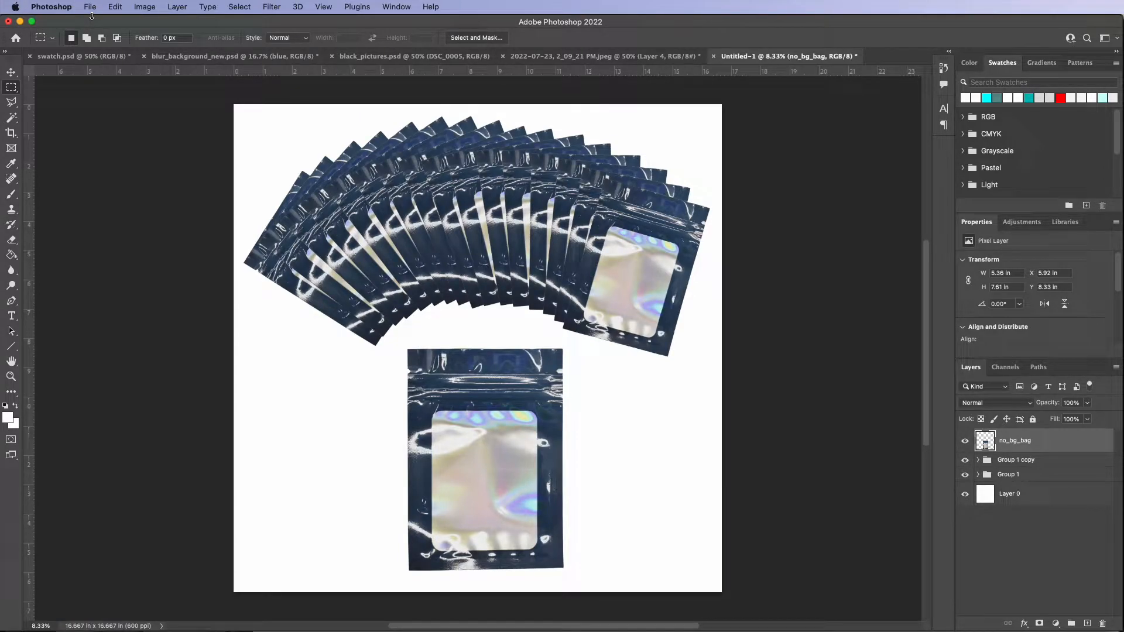
- Save a JPEG copy of the composition as main.jpg in the Edited folder
click(91, 7)
click(116, 145)
click(481, 534)
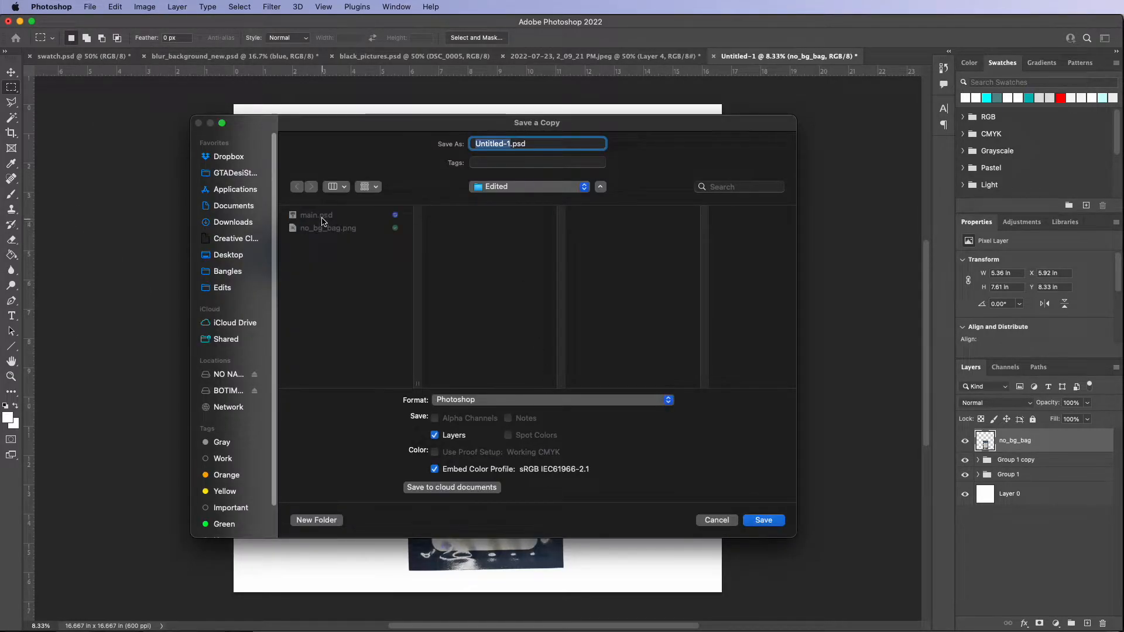
click(321, 220)
click(490, 400)
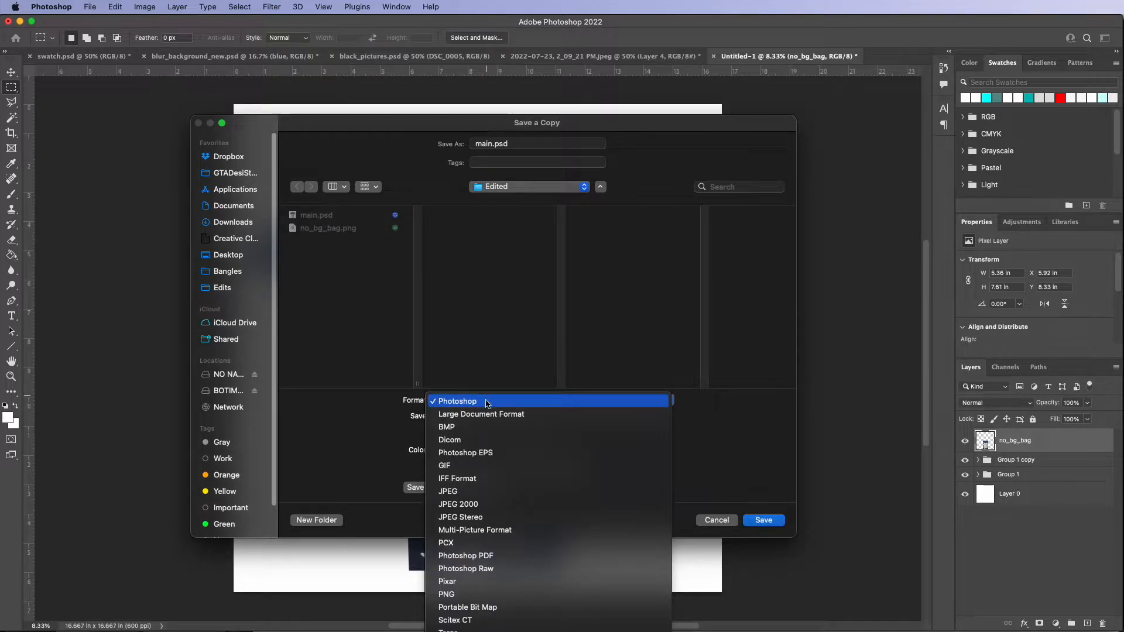
click(468, 491)
click(760, 521)
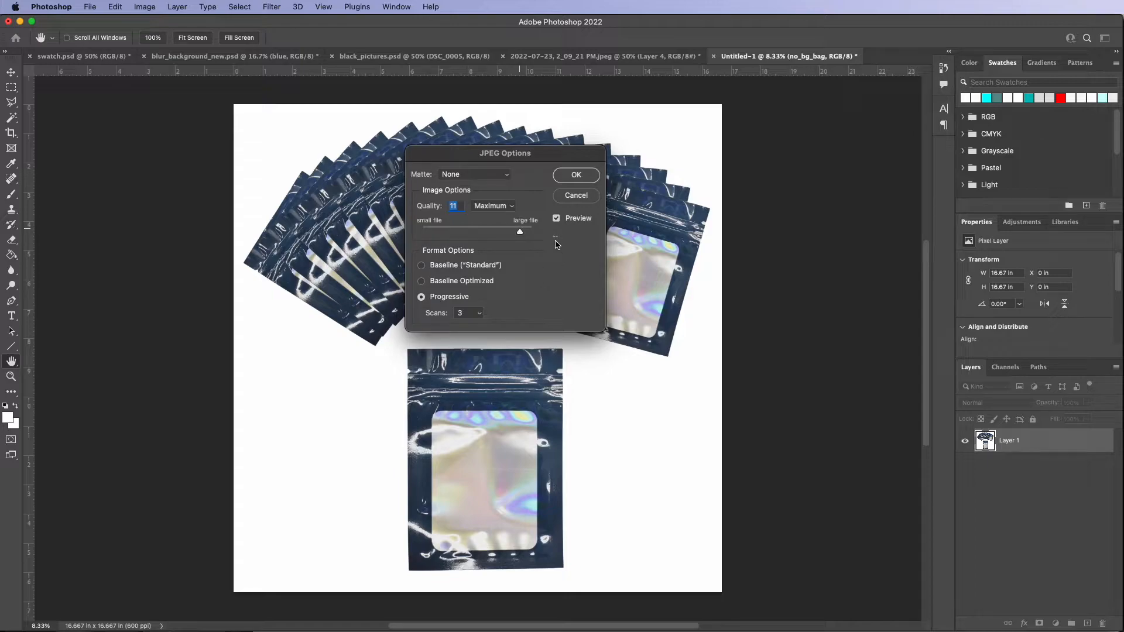
click(516, 233)
click(576, 175)
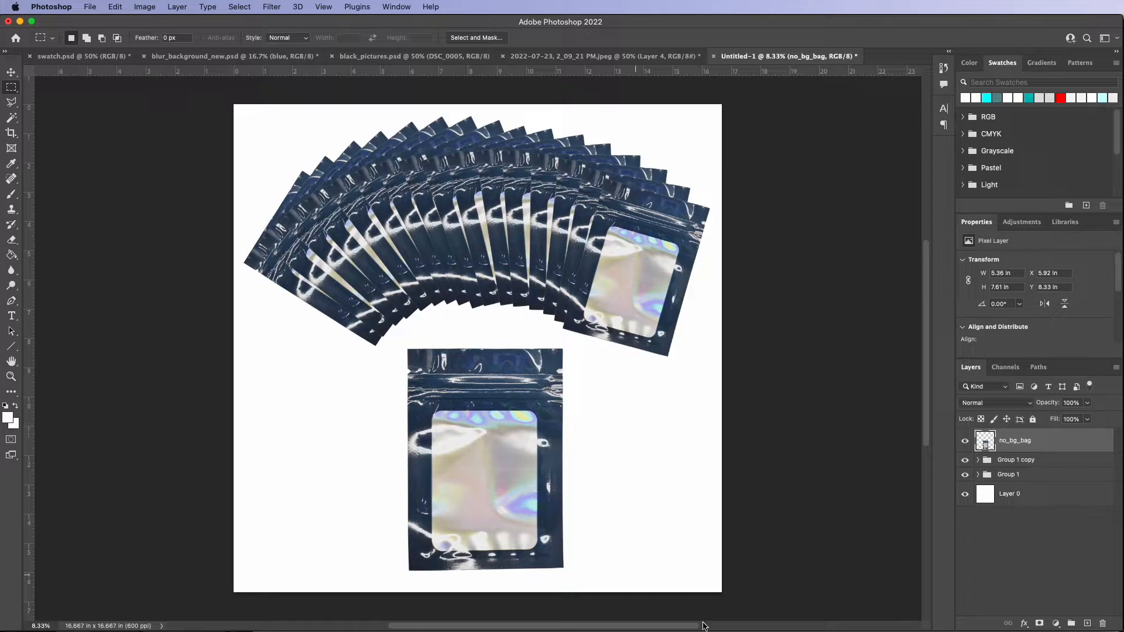
- Switch to the Amazon listing in Chrome and upload main.jpg from Dropbox's FoilBagsAndNauratan/Edited folder as the main product image
key(super+Tab)
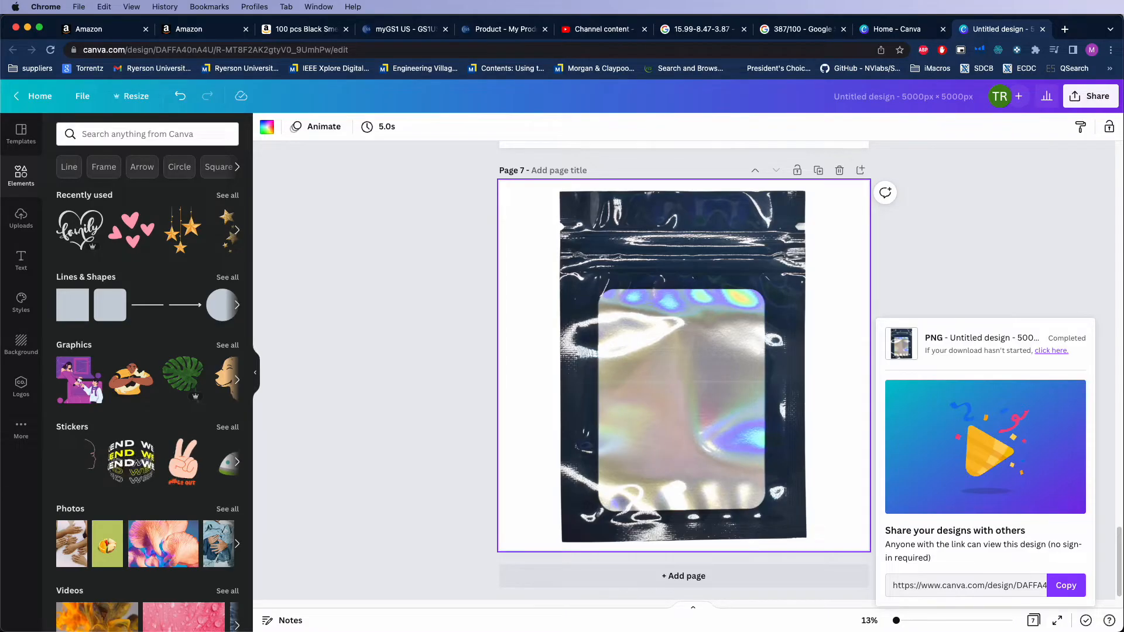
click(183, 29)
click(316, 278)
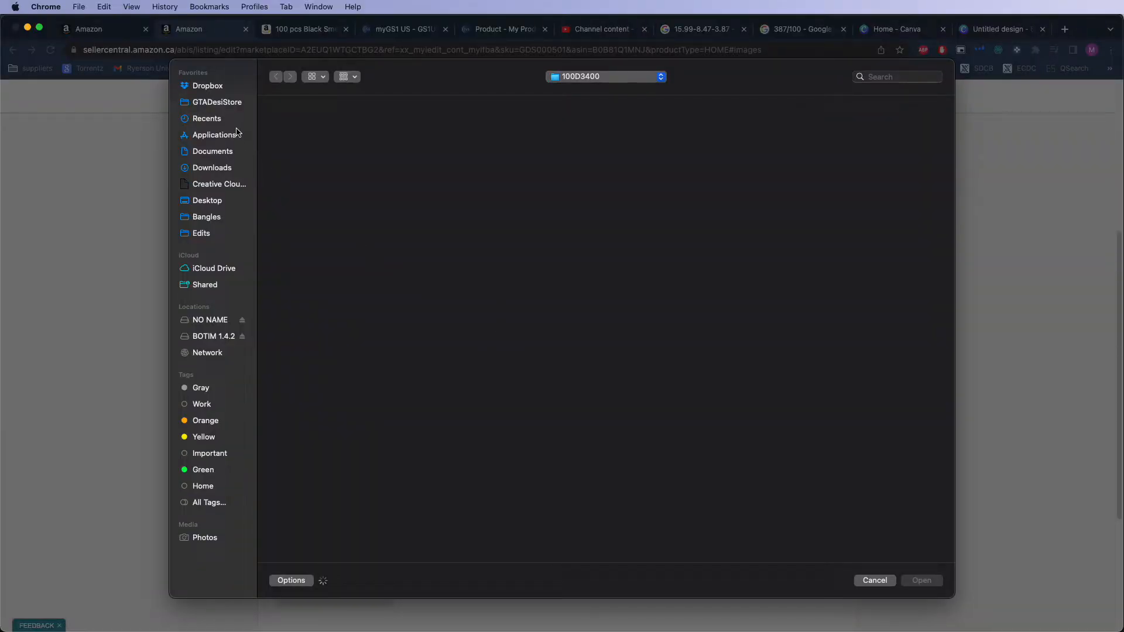
click(225, 87)
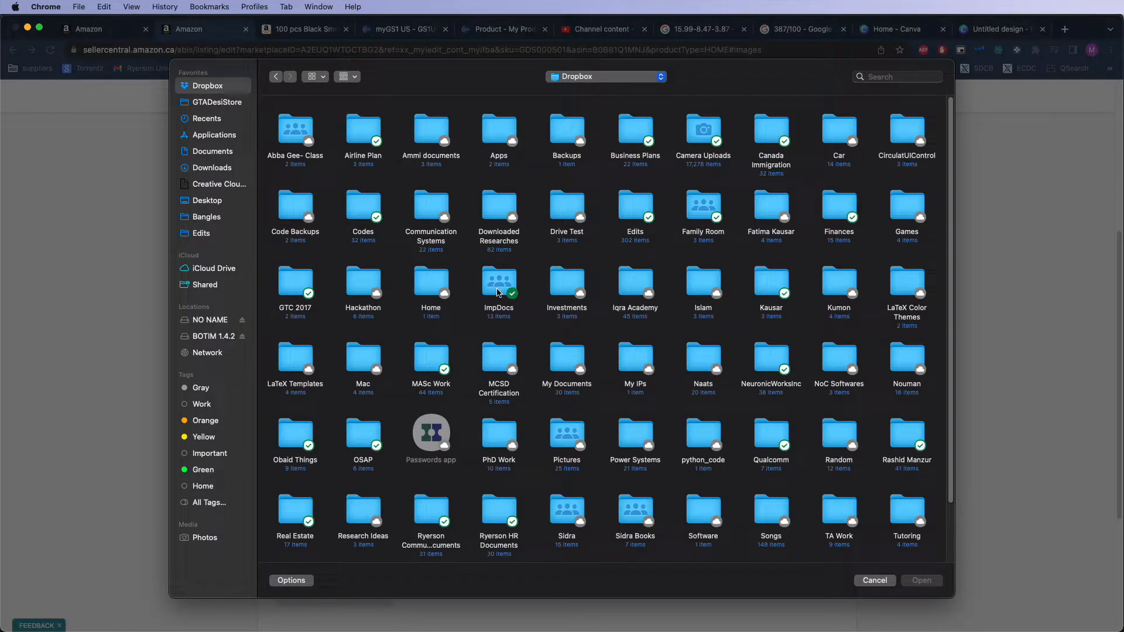
double_click(697, 218)
double_click(309, 128)
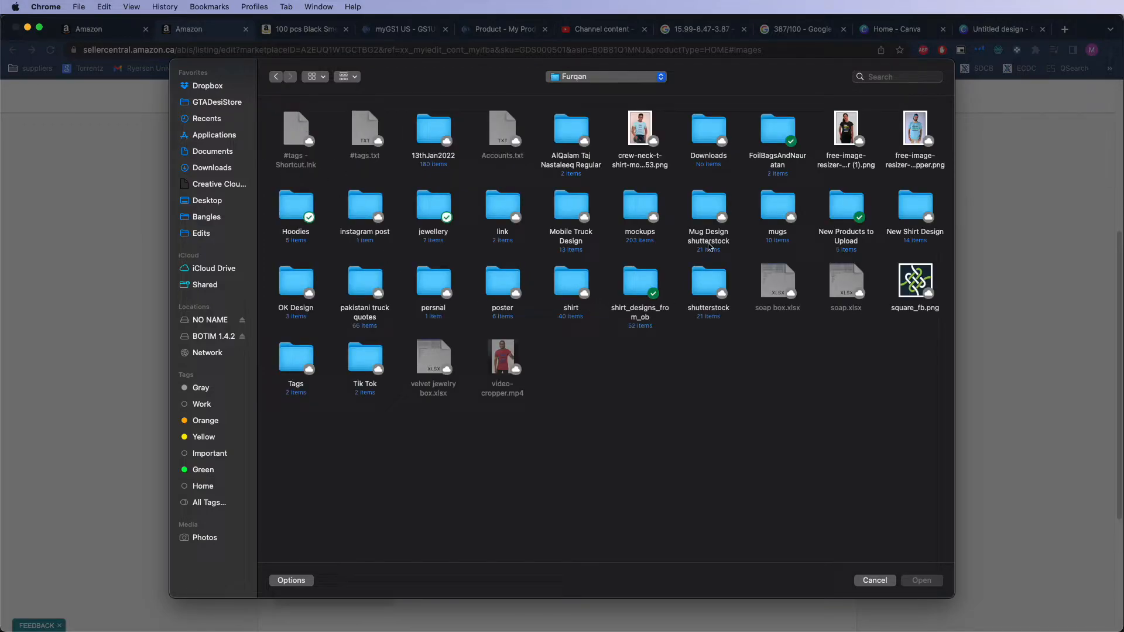
double_click(771, 135)
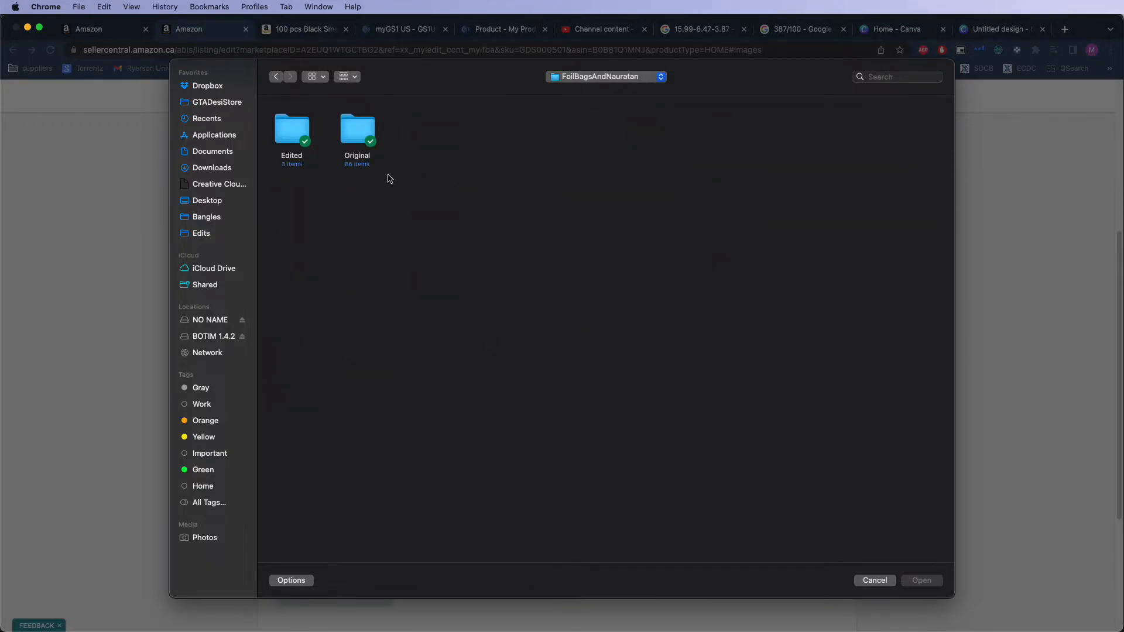
double_click(297, 132)
click(292, 156)
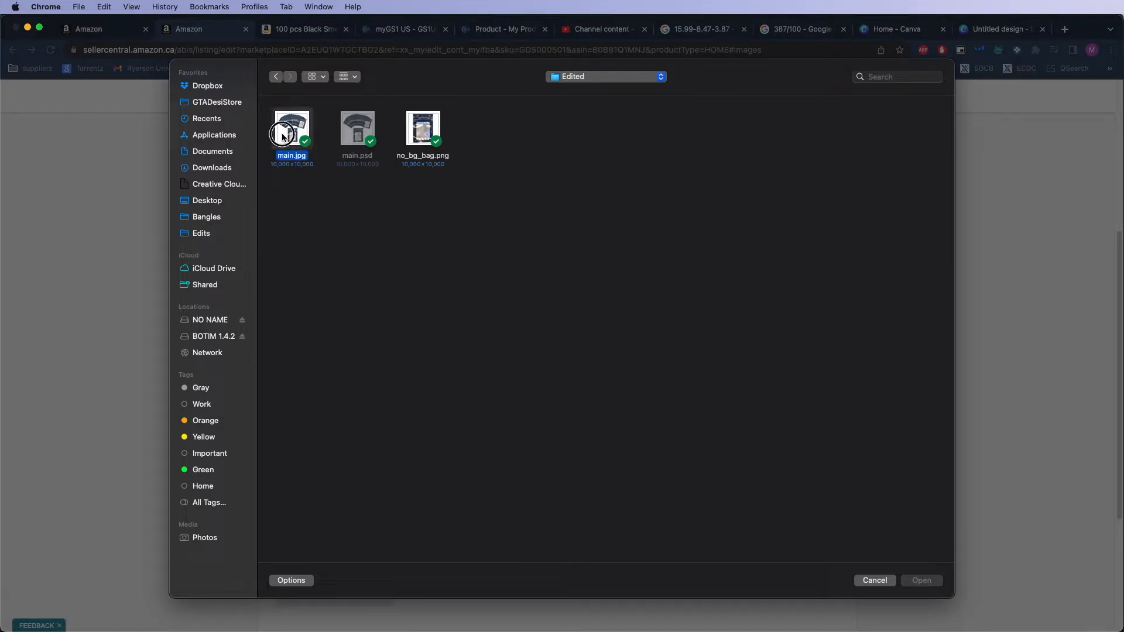
click(921, 582)
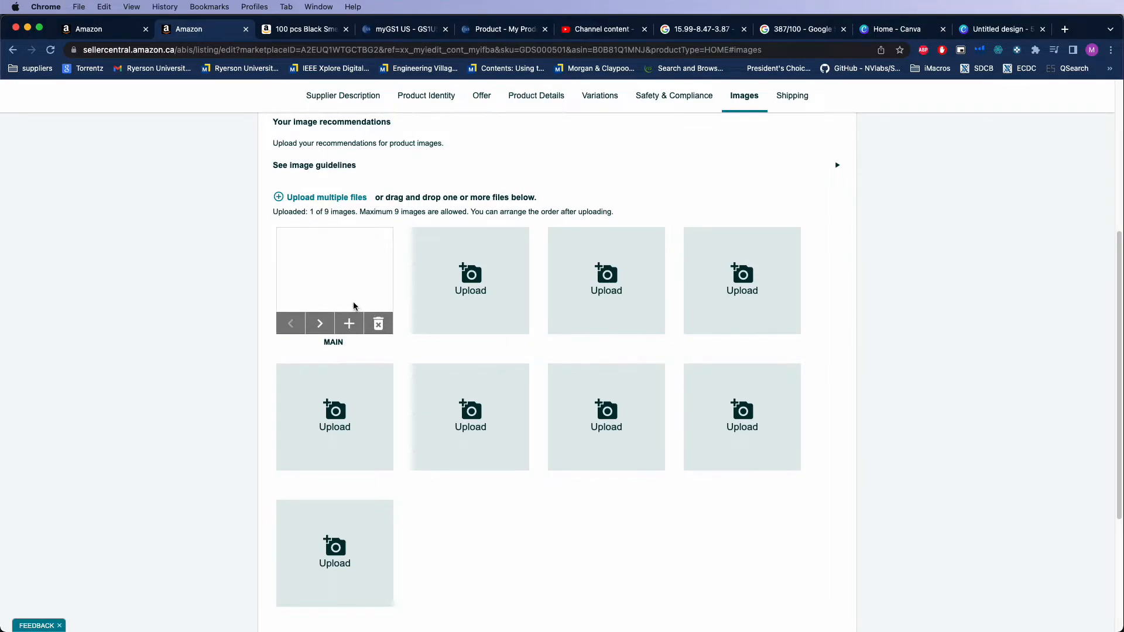
- Upload DSC_0080.JPG from the FoilBagsAndNauratan/Original folder into the listing's second image slot
click(484, 300)
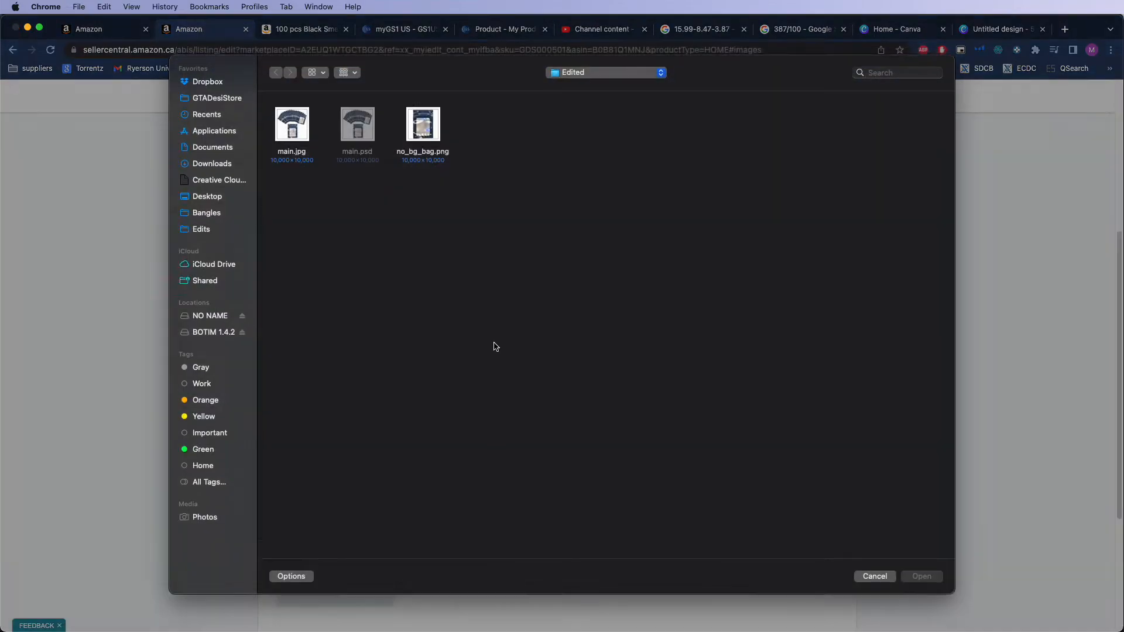
click(875, 580)
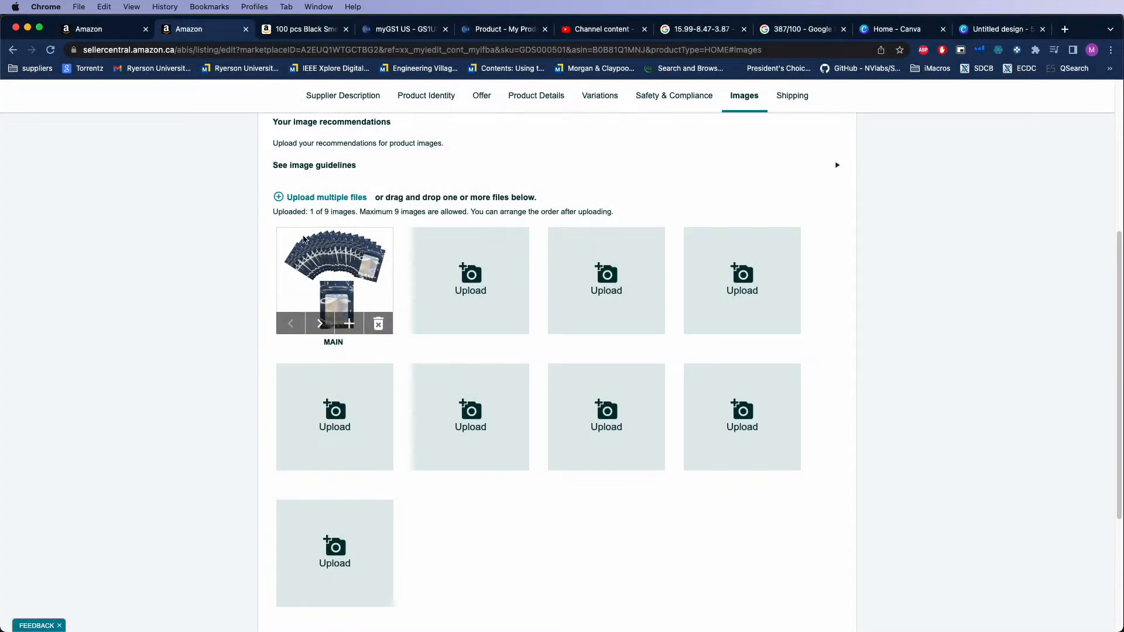
click(503, 266)
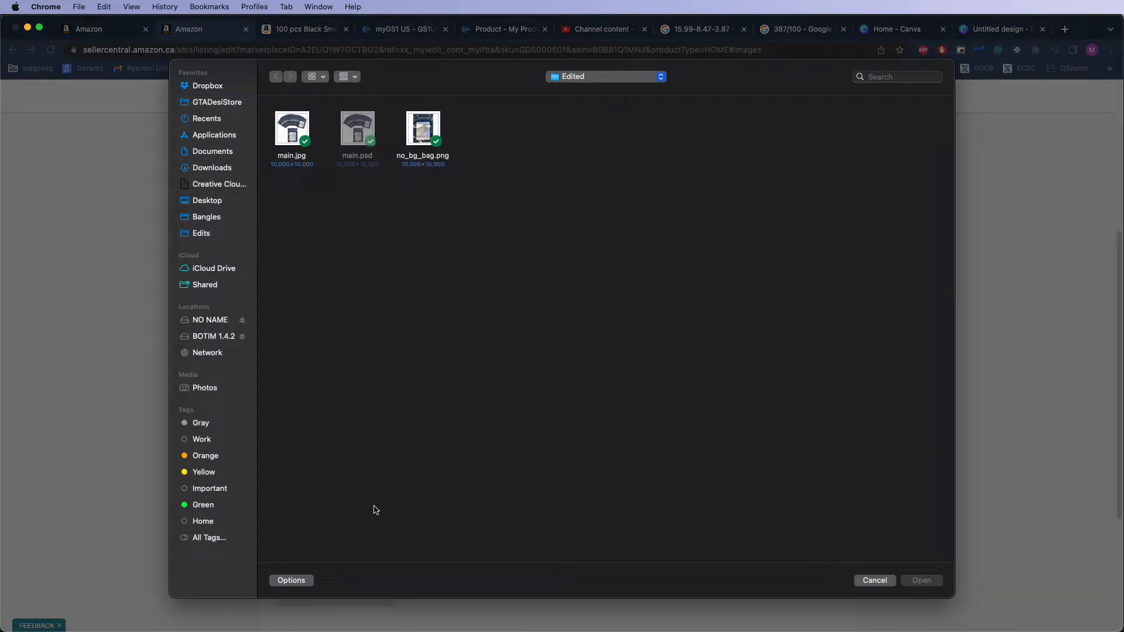
click(608, 76)
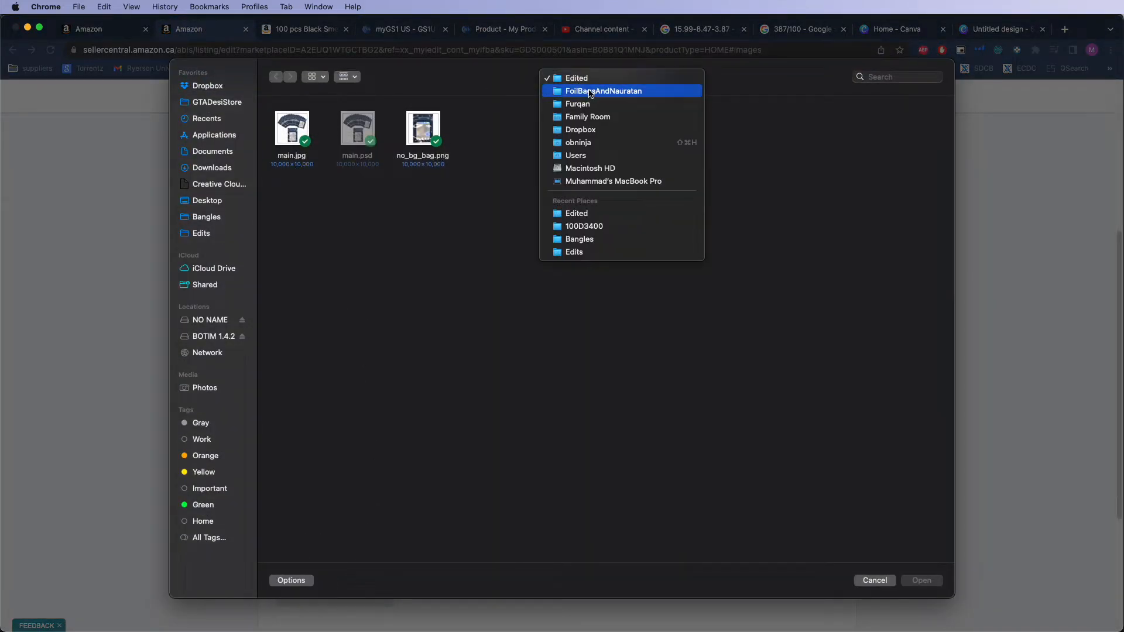
click(605, 87)
double_click(357, 136)
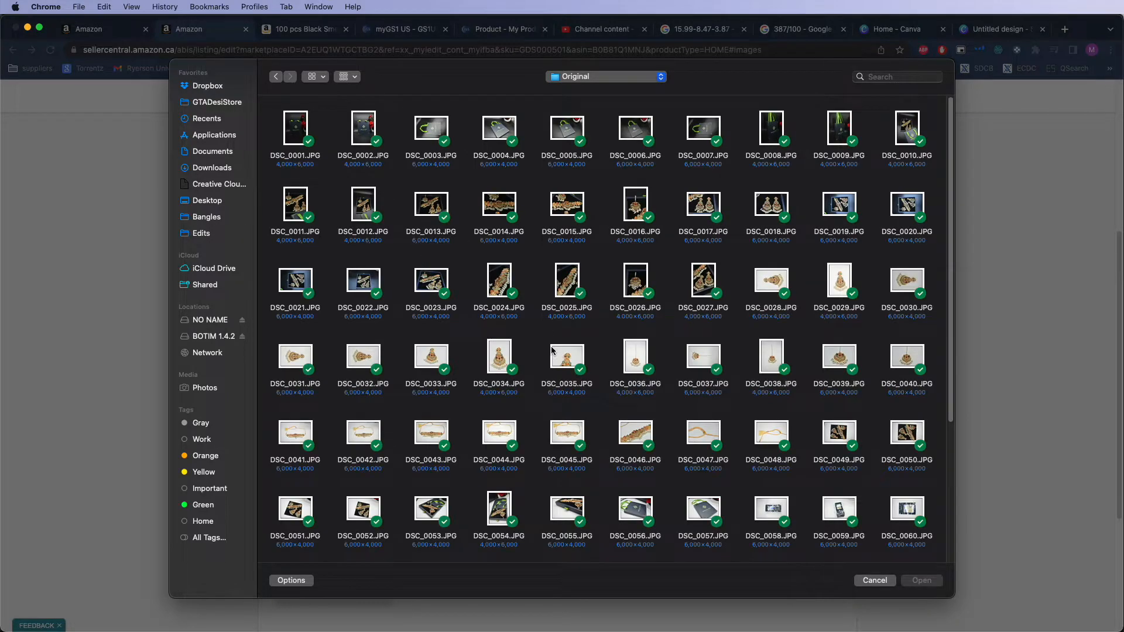
scroll(555, 352, down, 5)
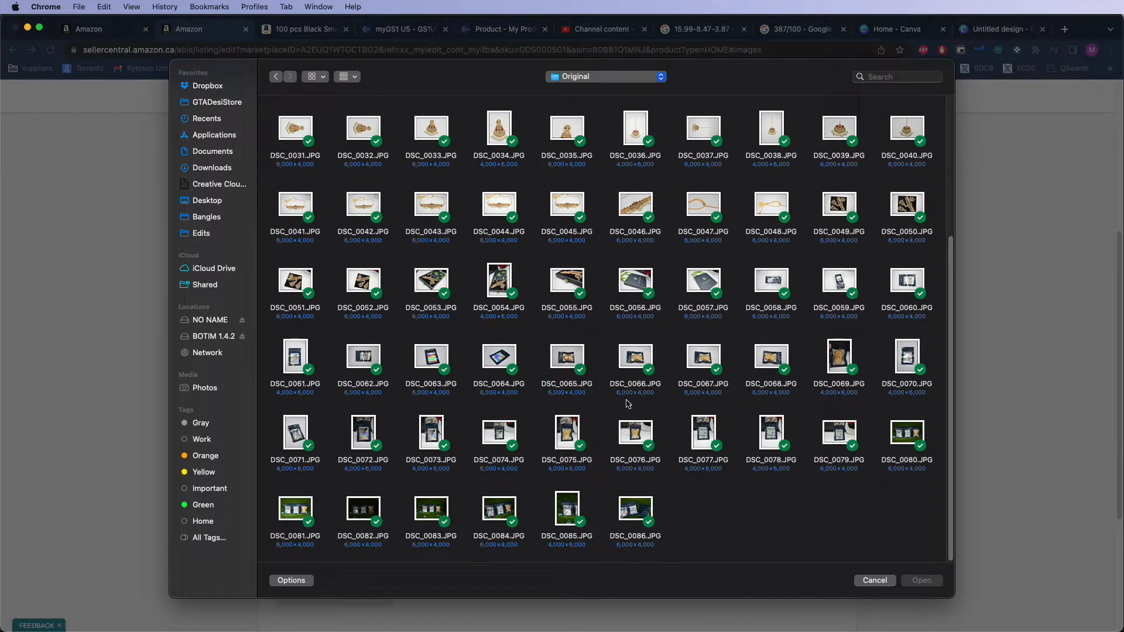
double_click(907, 436)
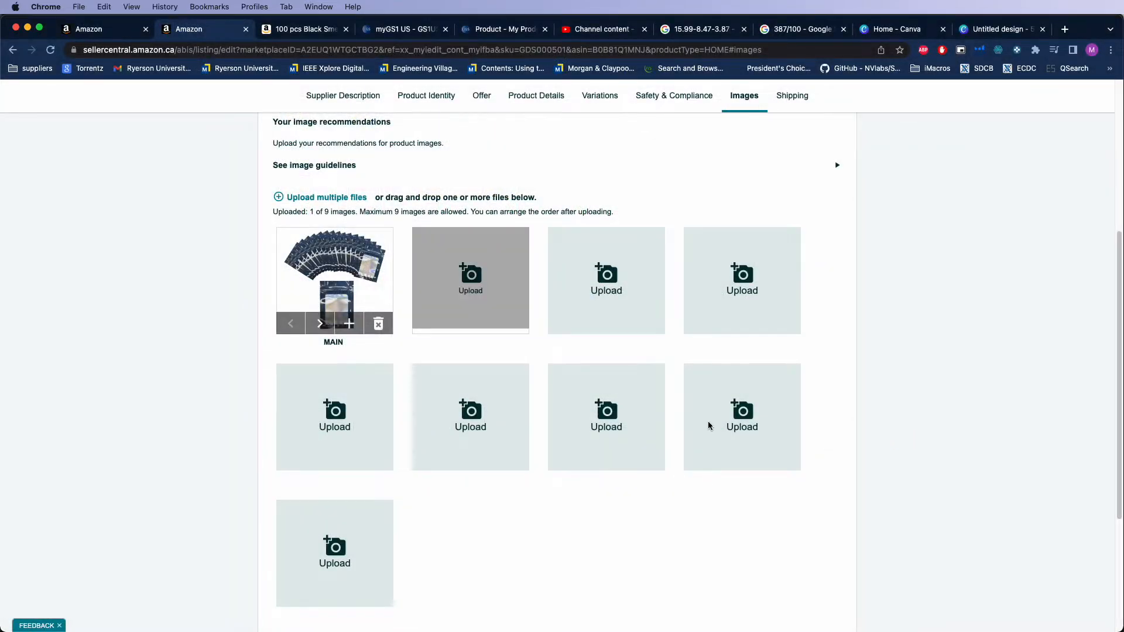
click(596, 291)
scroll(837, 450, down, 5)
click(881, 581)
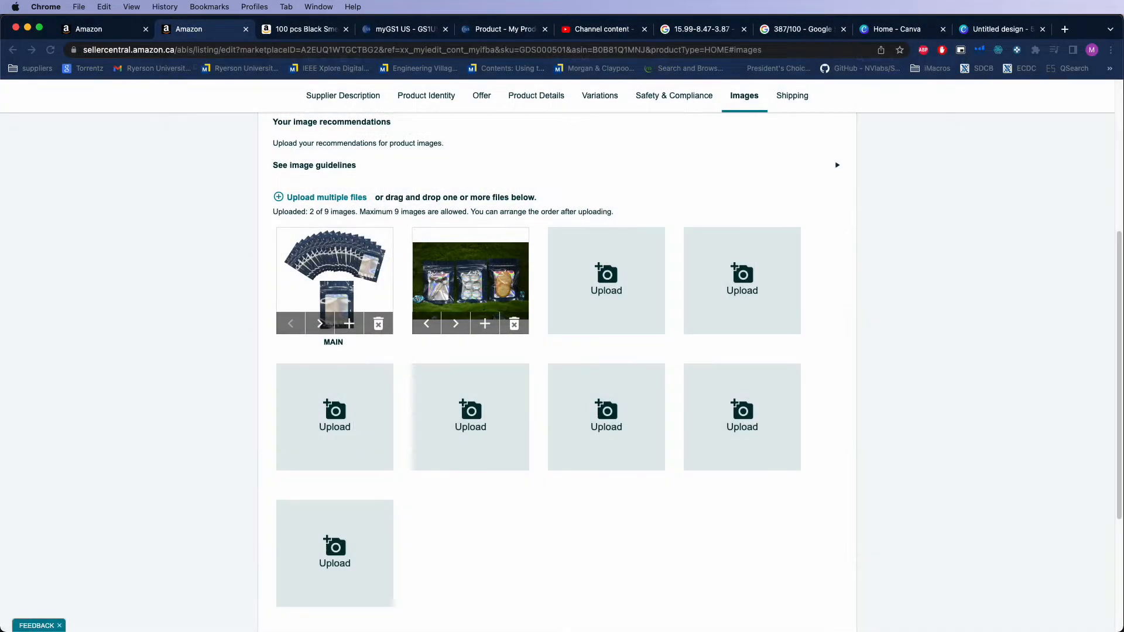
- Switch to the Original folder in Finder and examine DSC_0080.JPG, DSC_0084.JPG and DSC_0083.JPG at full size as candidate listing photos
key(super+Tab)
scroll(604, 377, down, 5)
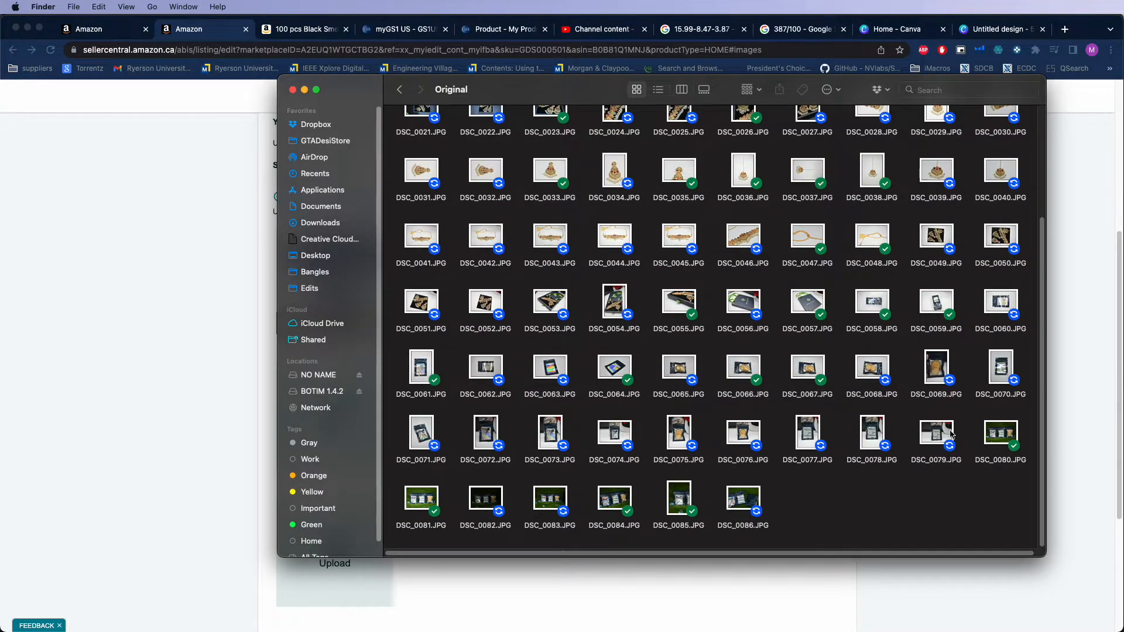
double_click(993, 430)
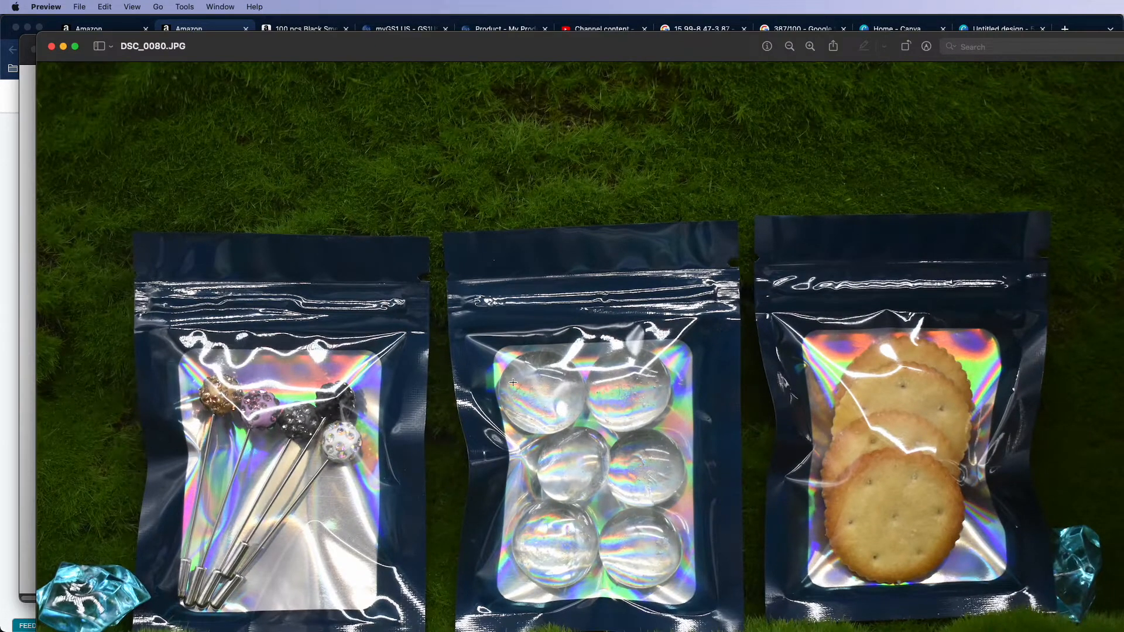
click(52, 46)
click(34, 49)
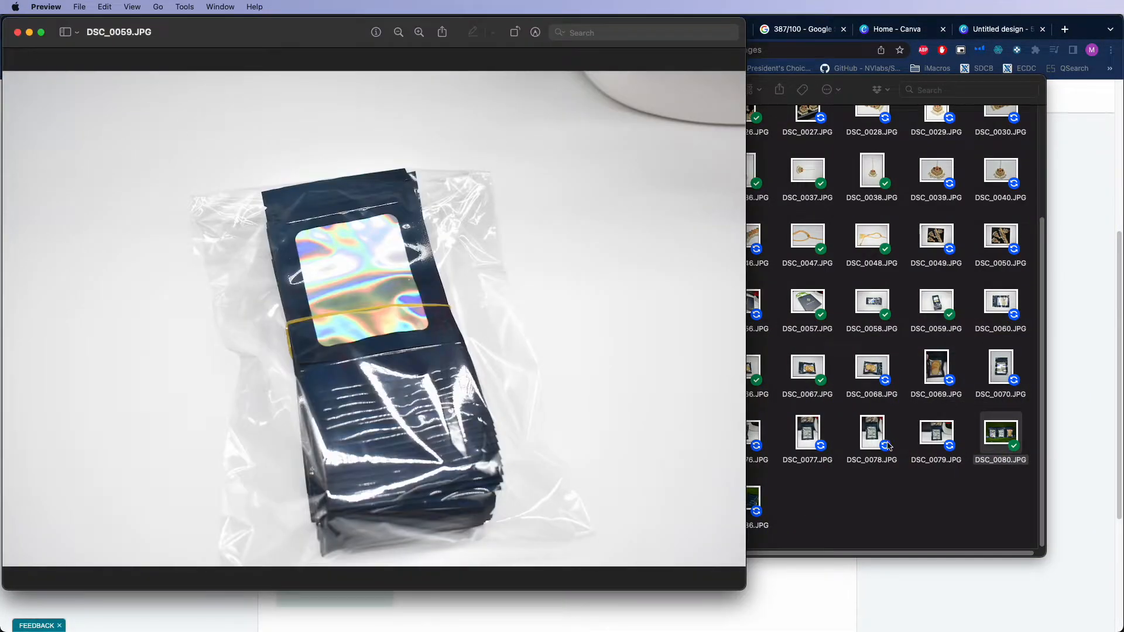
click(19, 33)
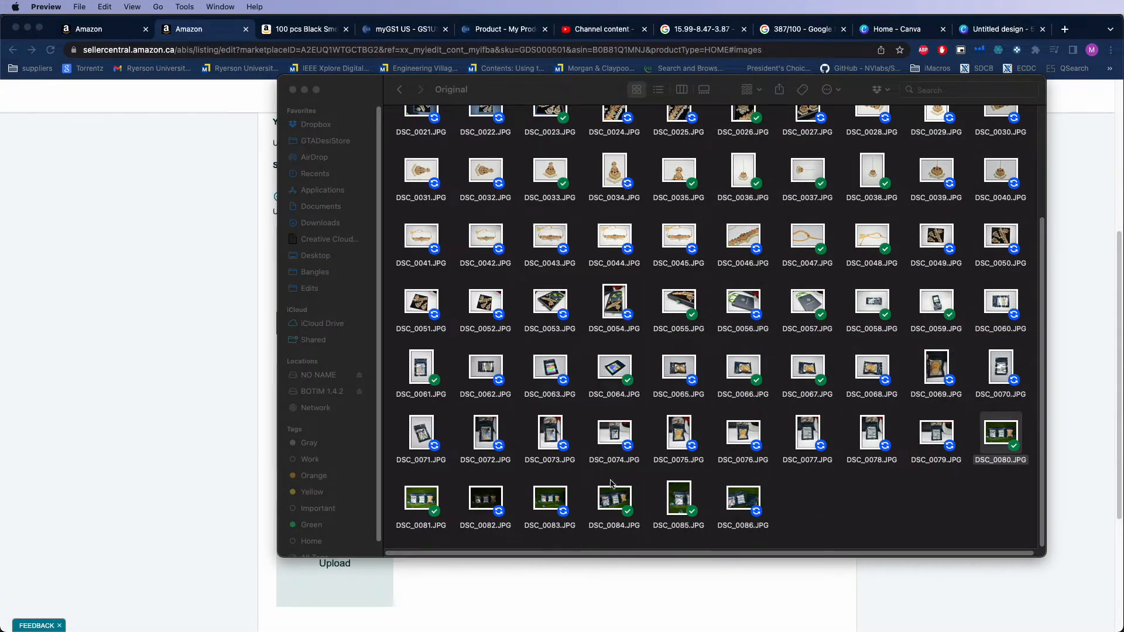
double_click(614, 497)
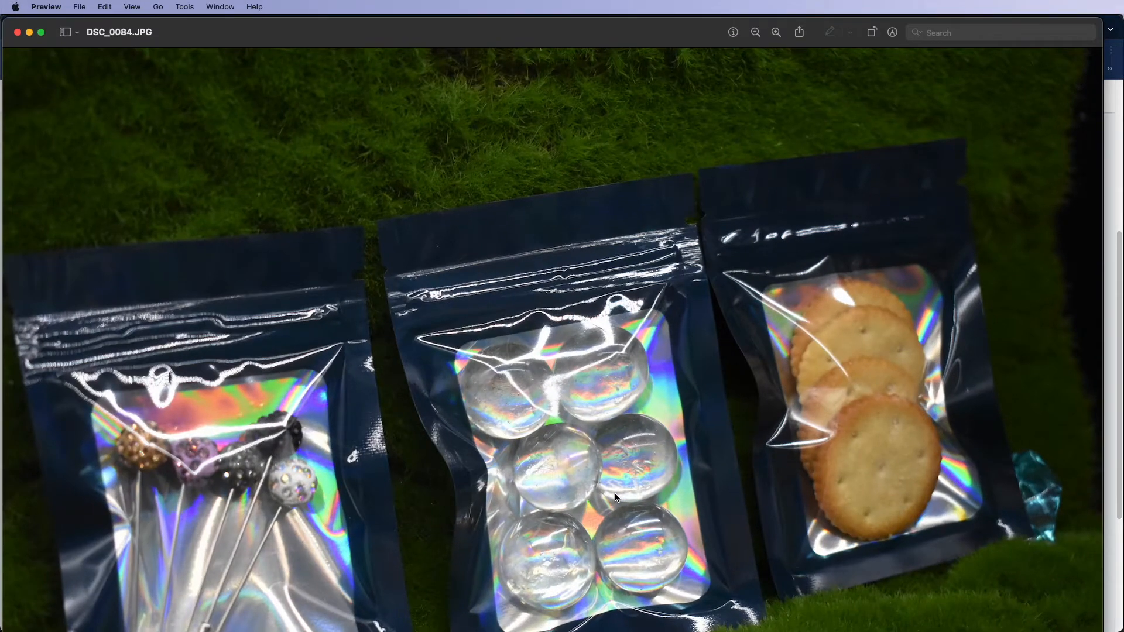
click(18, 33)
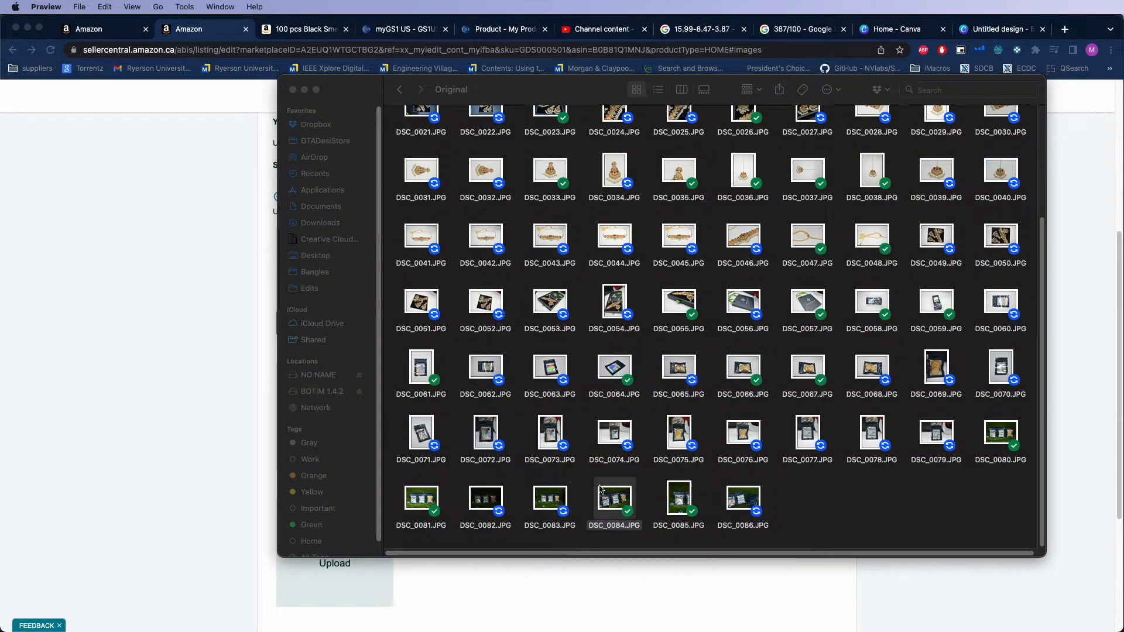
double_click(552, 503)
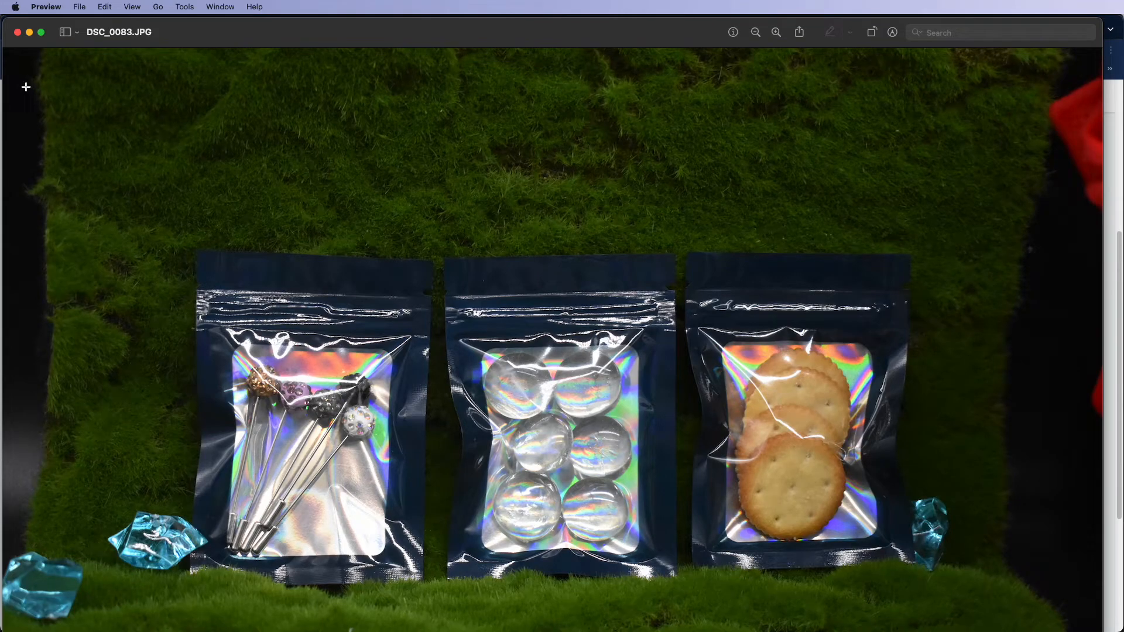
click(18, 33)
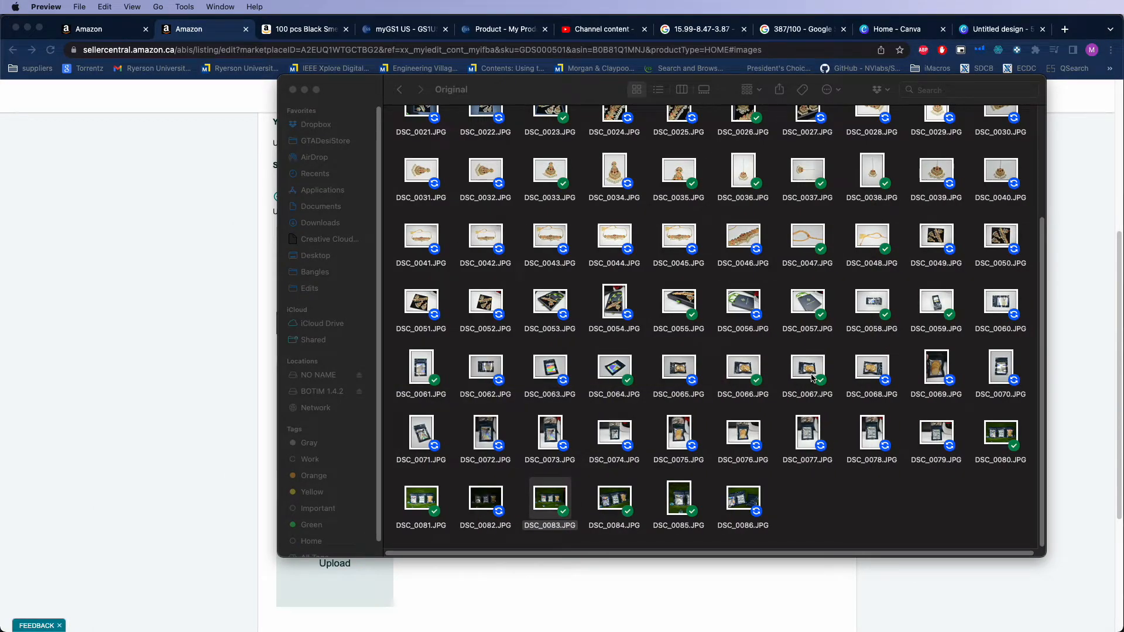
- Check DSC_0076.JPG at full size, switch to the Amazon listing in Chrome, and upload it from the Original folder into the third image slot
double_click(734, 435)
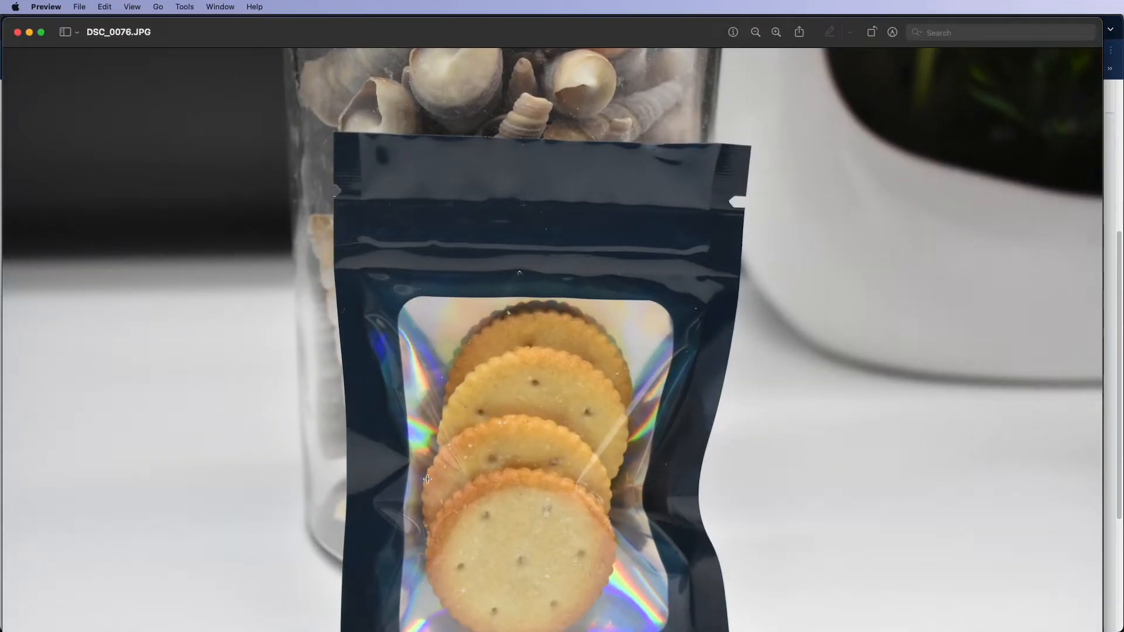
drag(1102, 630, 766, 576)
click(16, 33)
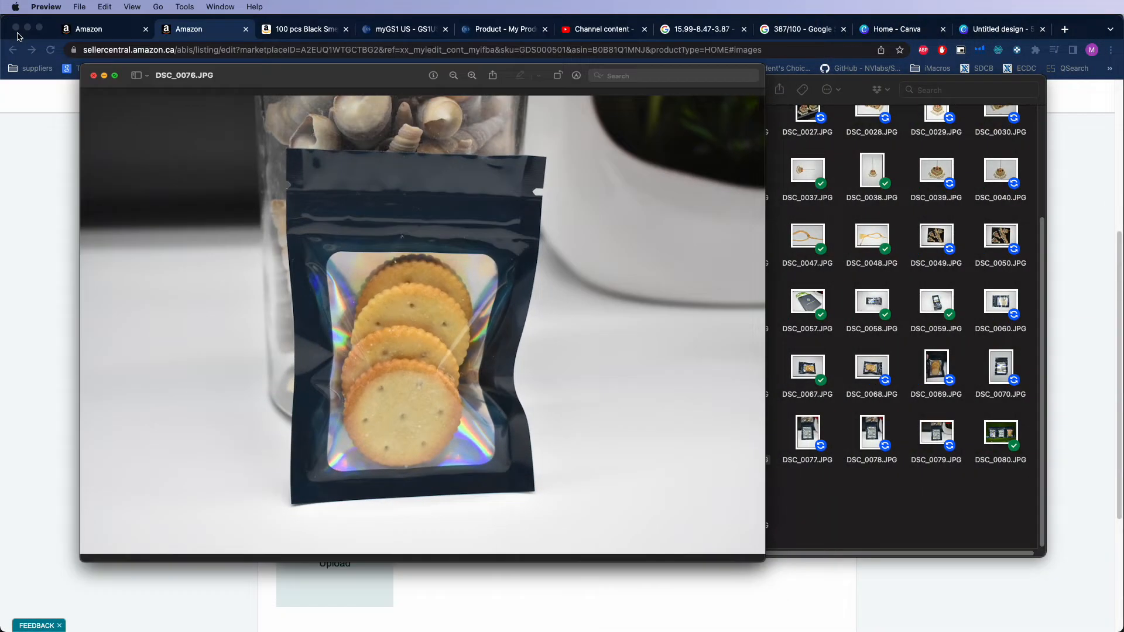
drag(585, 88, 1086, 80)
click(603, 288)
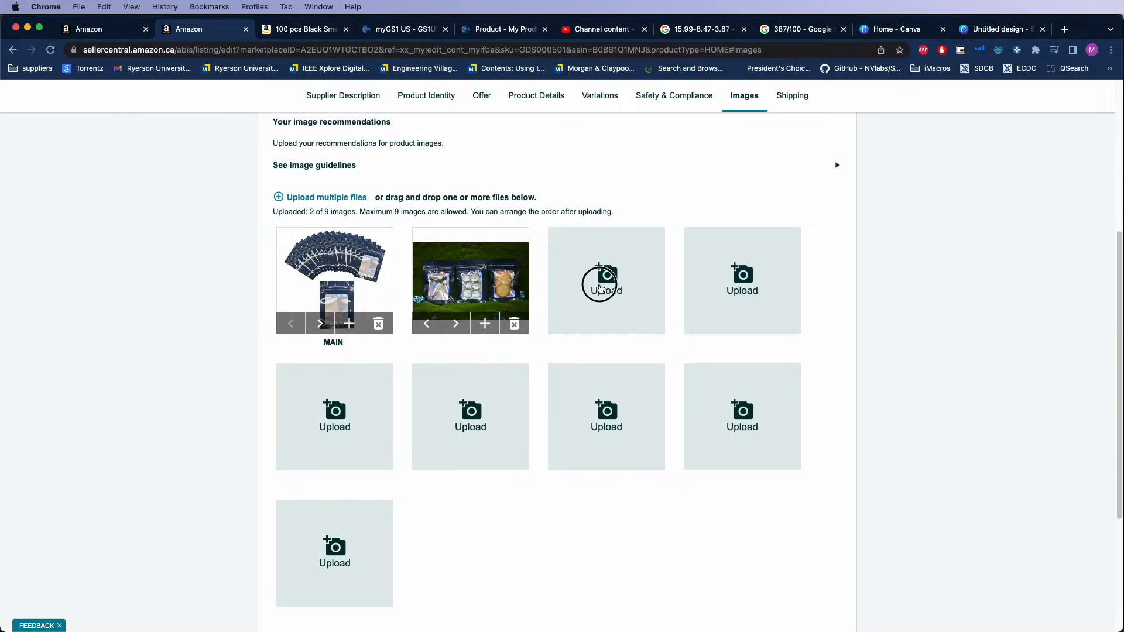
scroll(612, 341, down, 5)
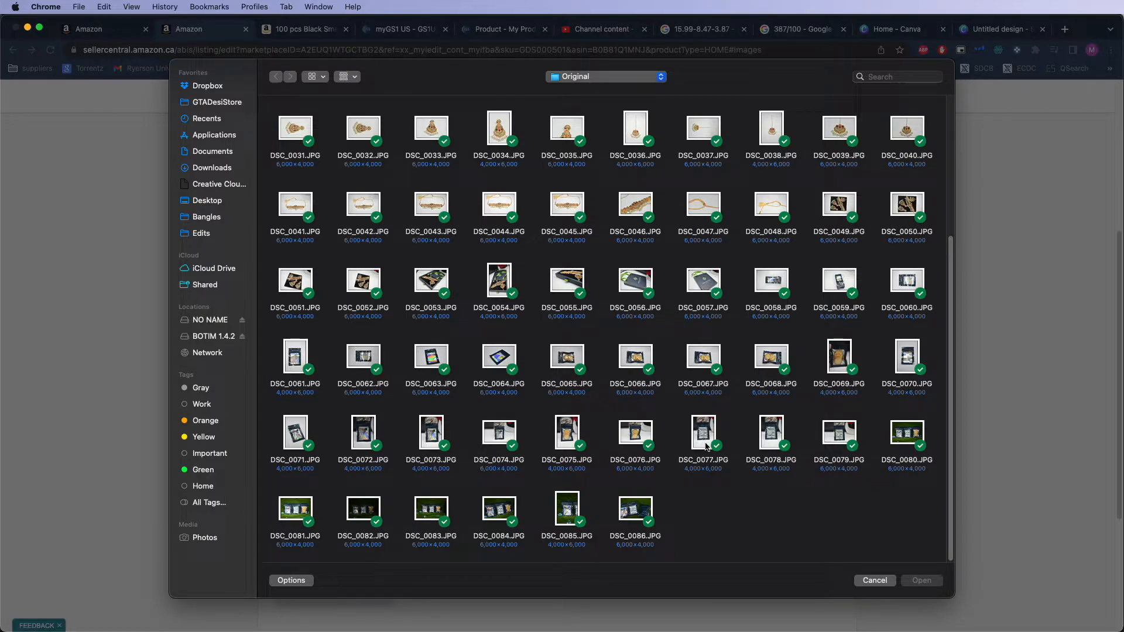
click(636, 433)
click(922, 580)
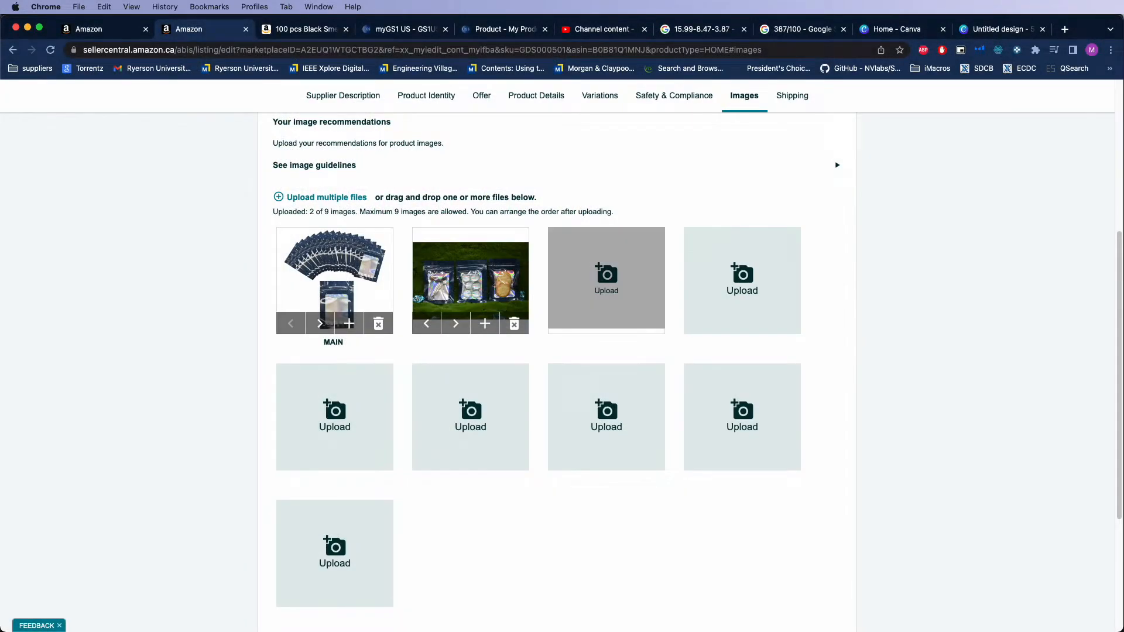
- Check DSC_0063.JPG at full size from Finder's Original folder and upload it into the Amazon listing's fourth image slot
drag(1122, 126, 651, 101)
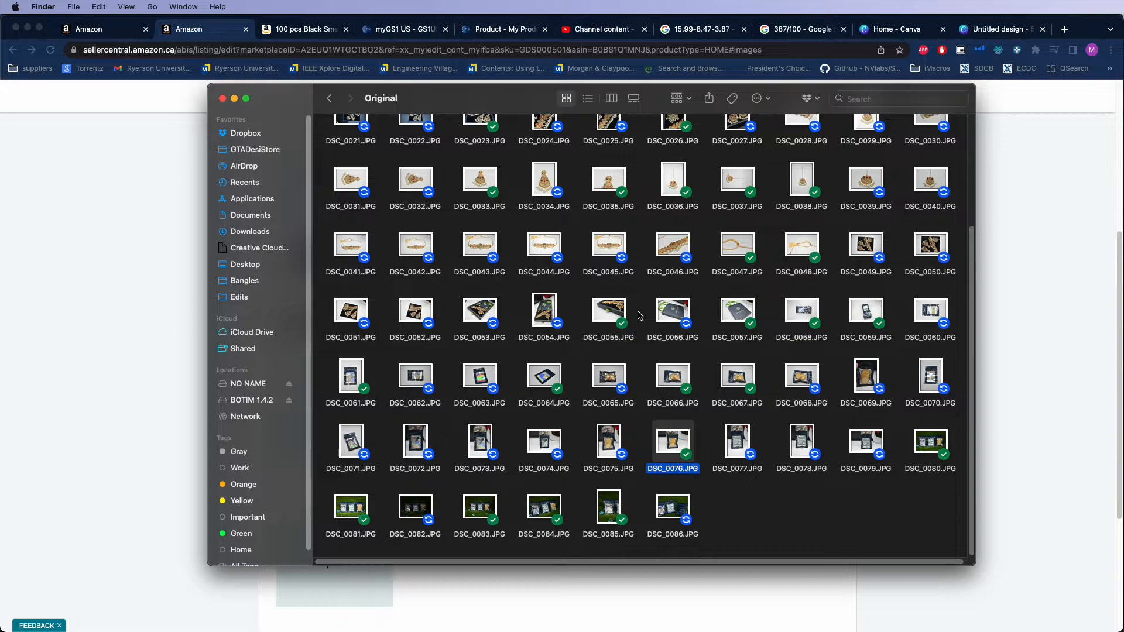
double_click(477, 388)
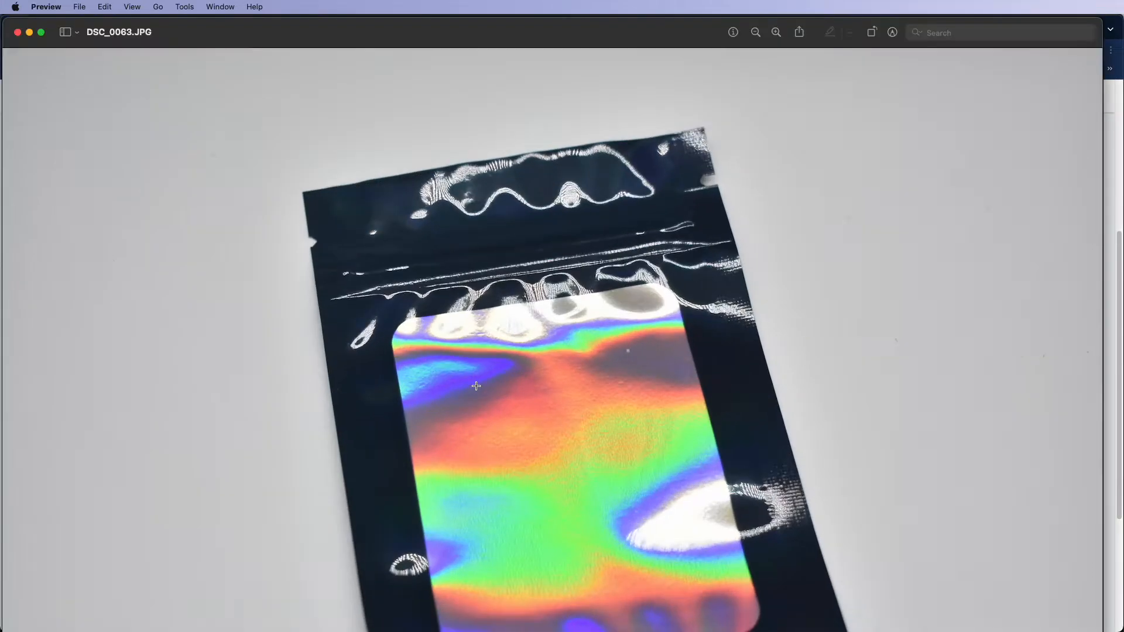
click(17, 32)
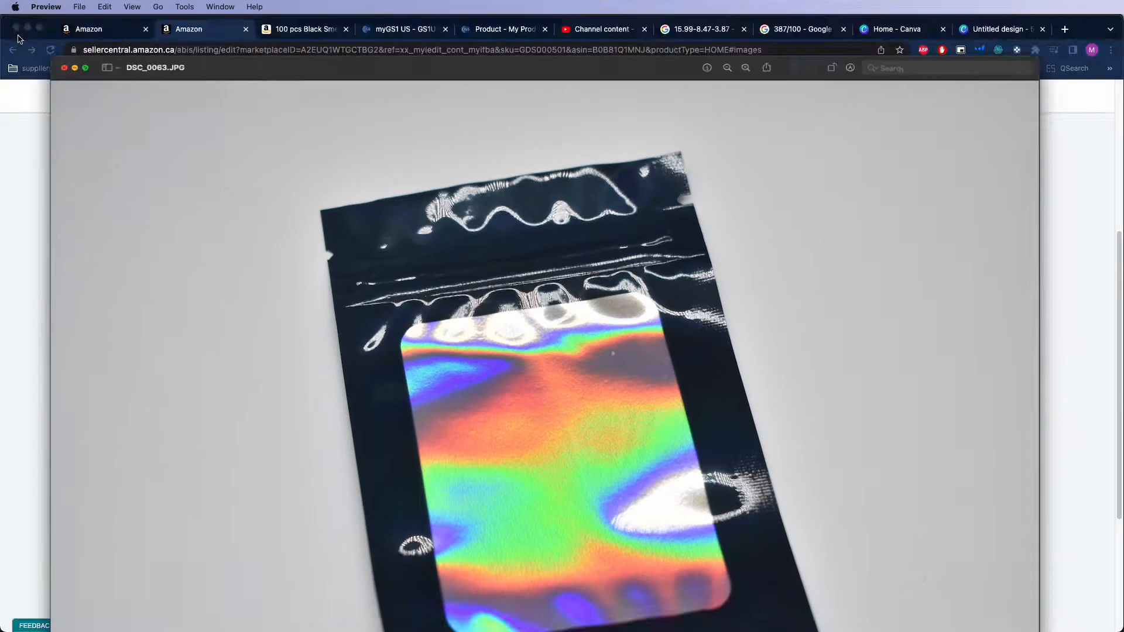
click(177, 346)
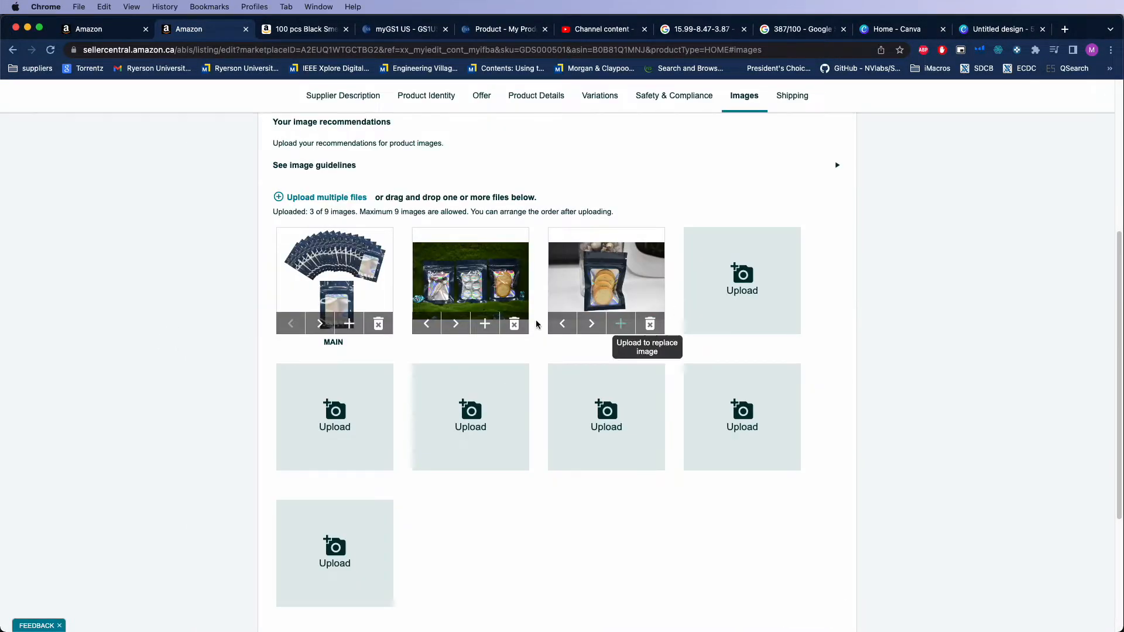
click(621, 324)
scroll(489, 386, down, 10)
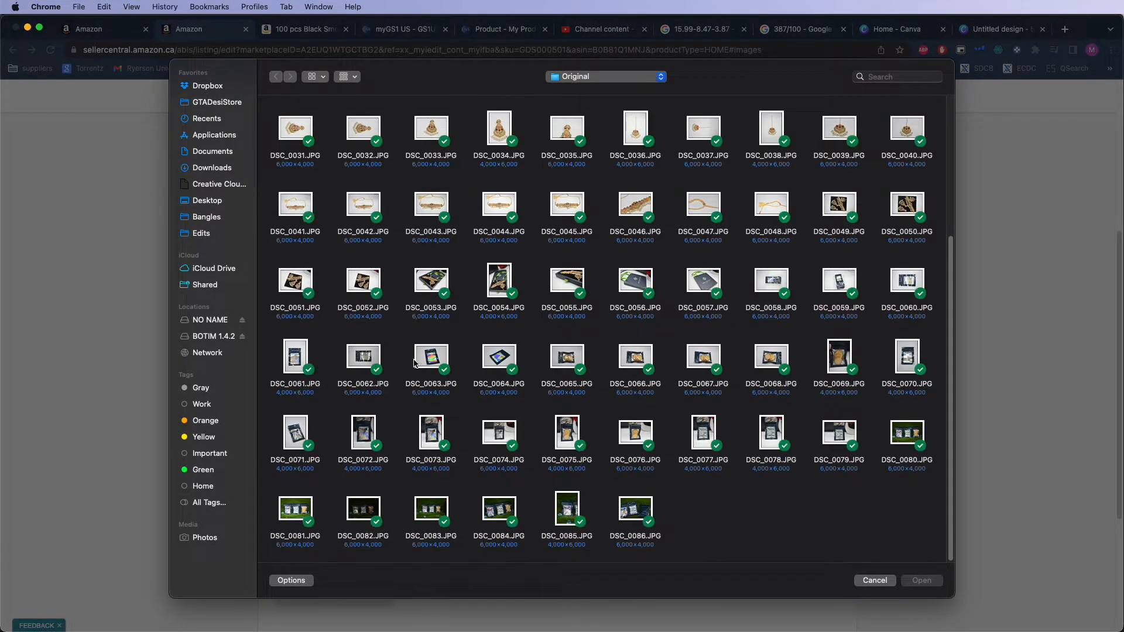
click(414, 364)
click(917, 587)
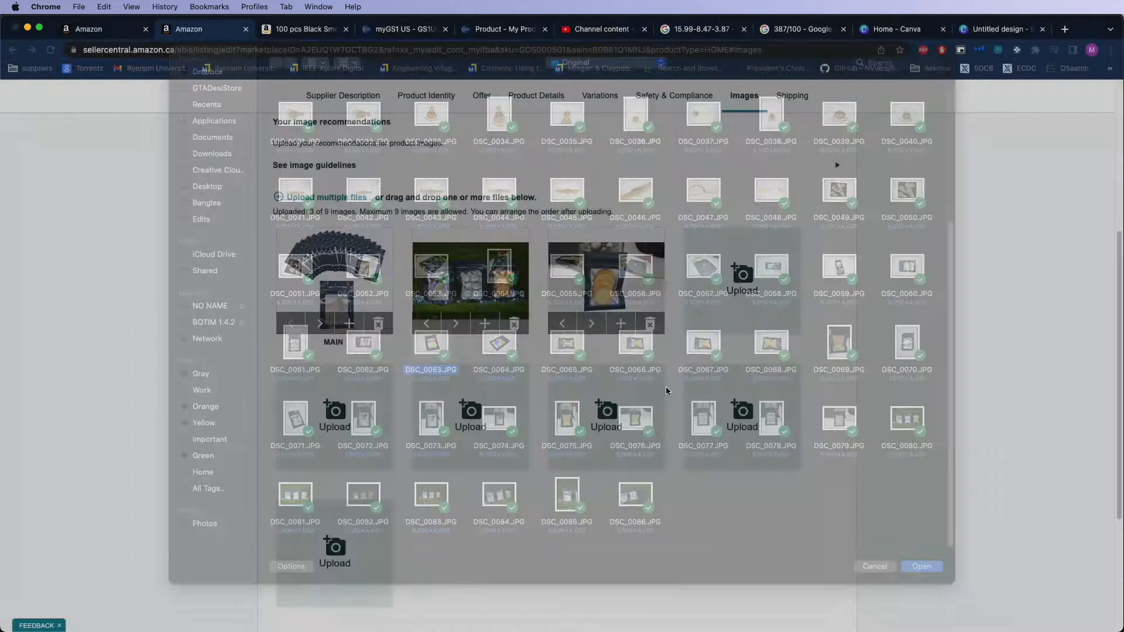
- Upload DSC_0073.JPG from the Original folder into the listing's fifth image slot
click(343, 419)
scroll(524, 425, down, 10)
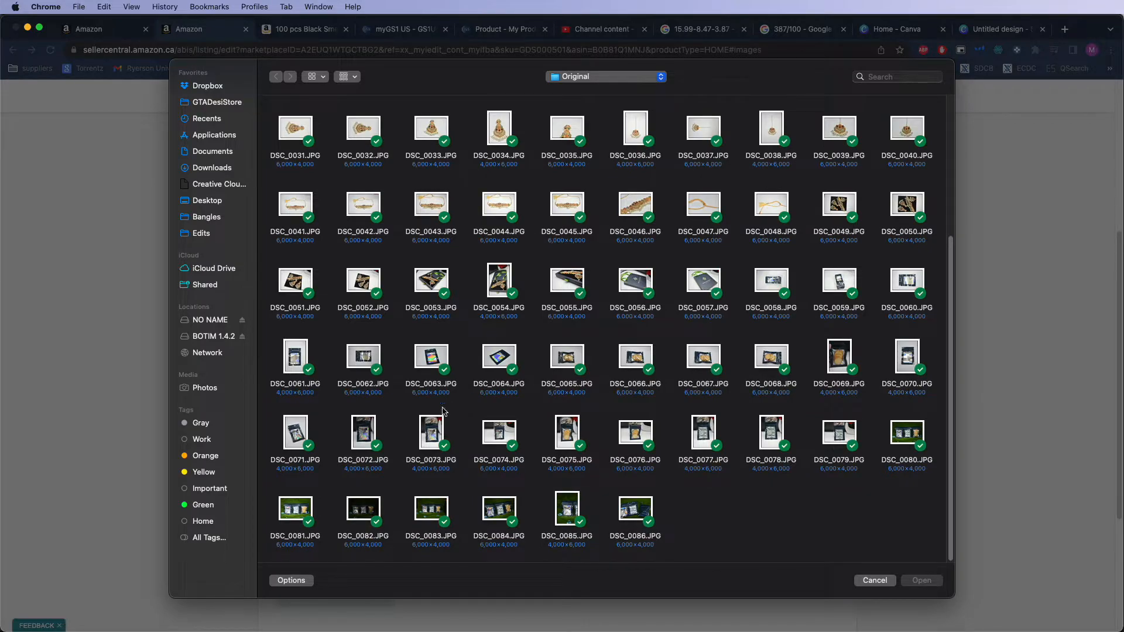
click(426, 435)
click(919, 580)
- Switch to the Original folder in Finder, examine DSC_0073.JPG and DSC_0077.JPG at full size, and return to the Amazon listing
key(super+Tab)
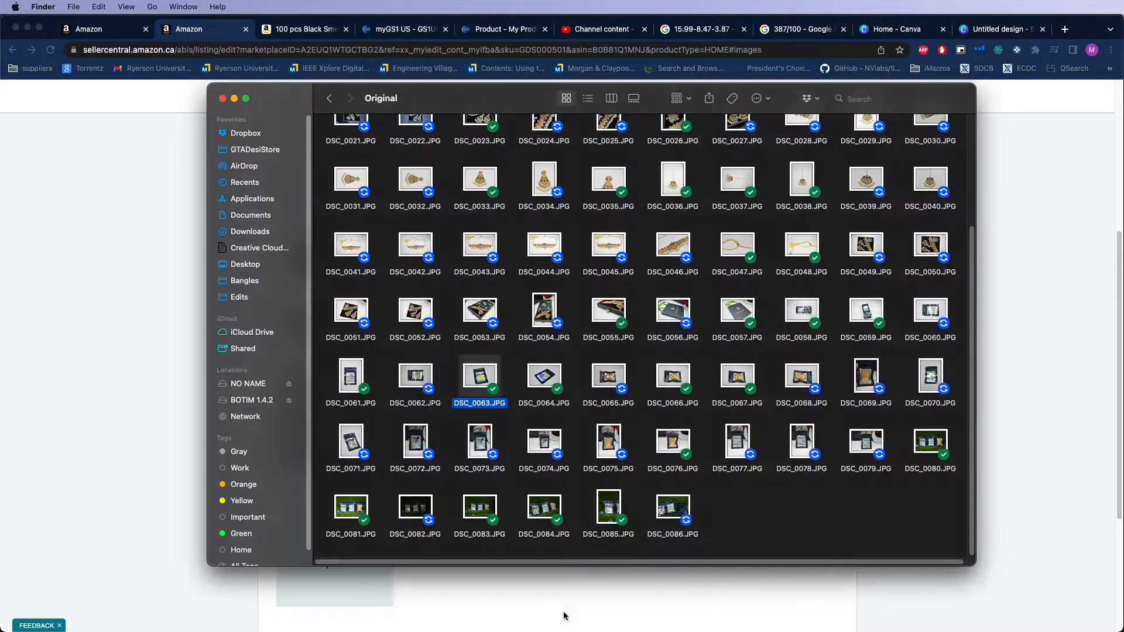
double_click(474, 445)
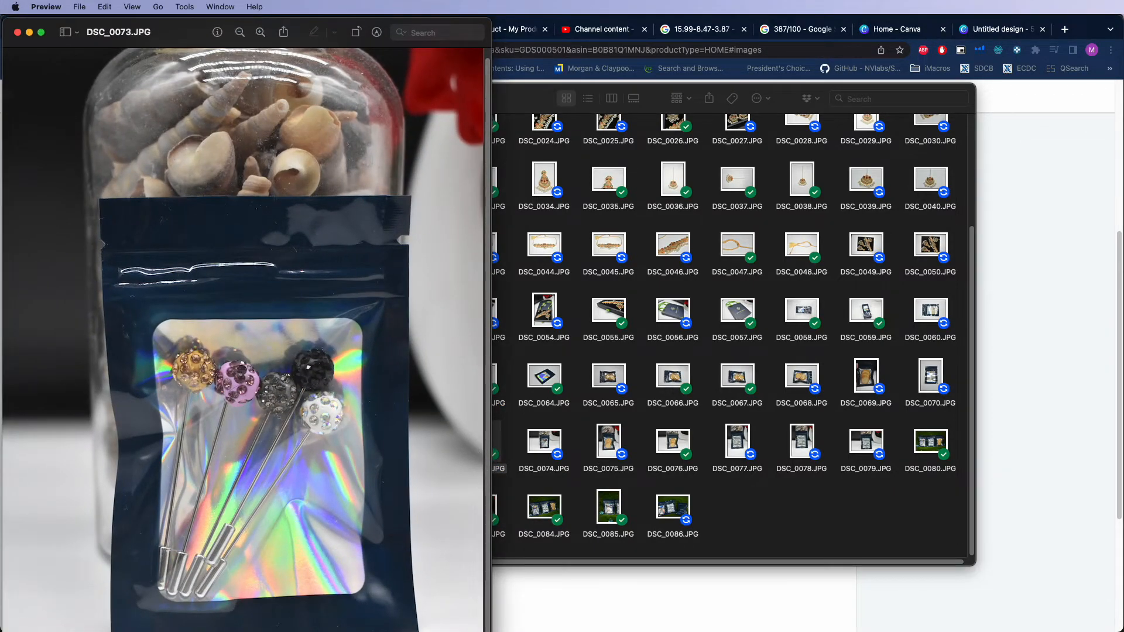
drag(491, 631, 426, 584)
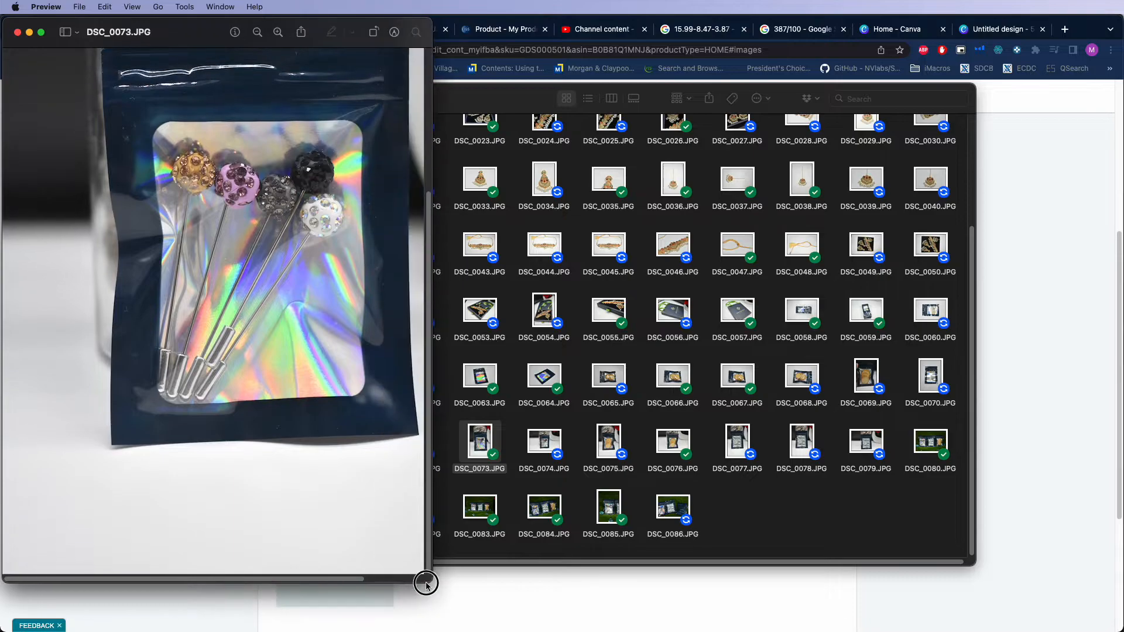
click(28, 34)
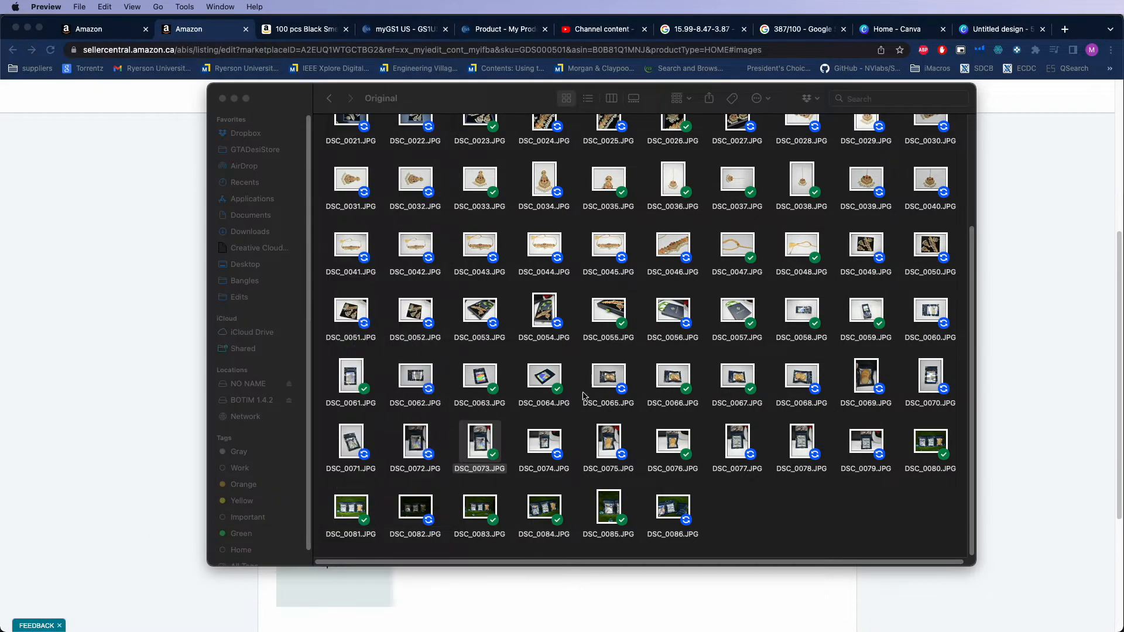
double_click(728, 443)
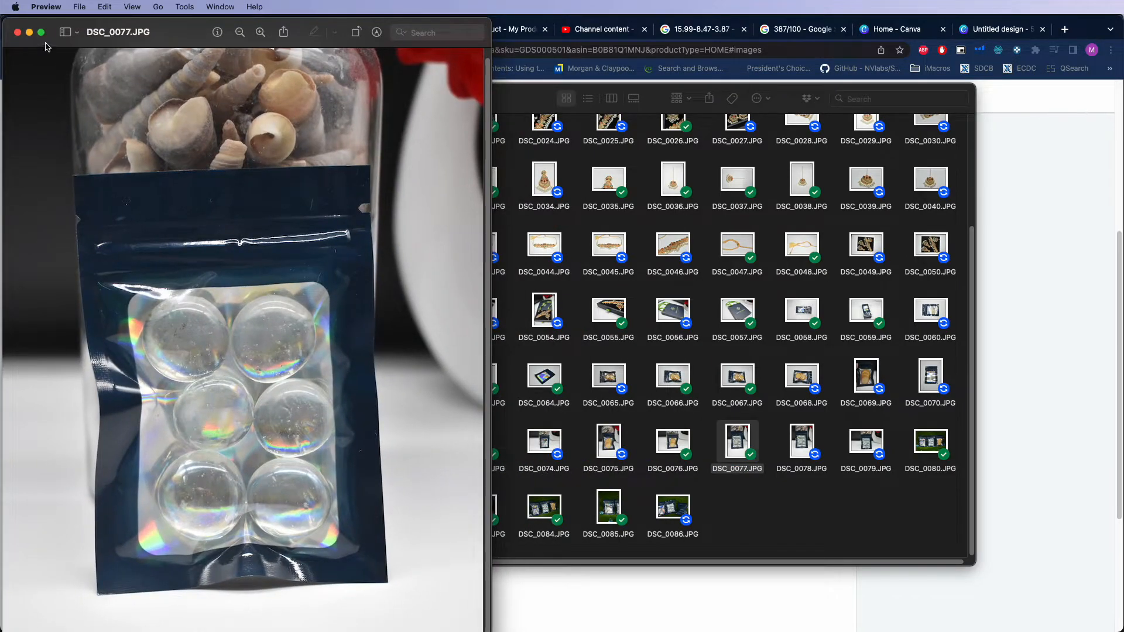
click(28, 32)
click(115, 470)
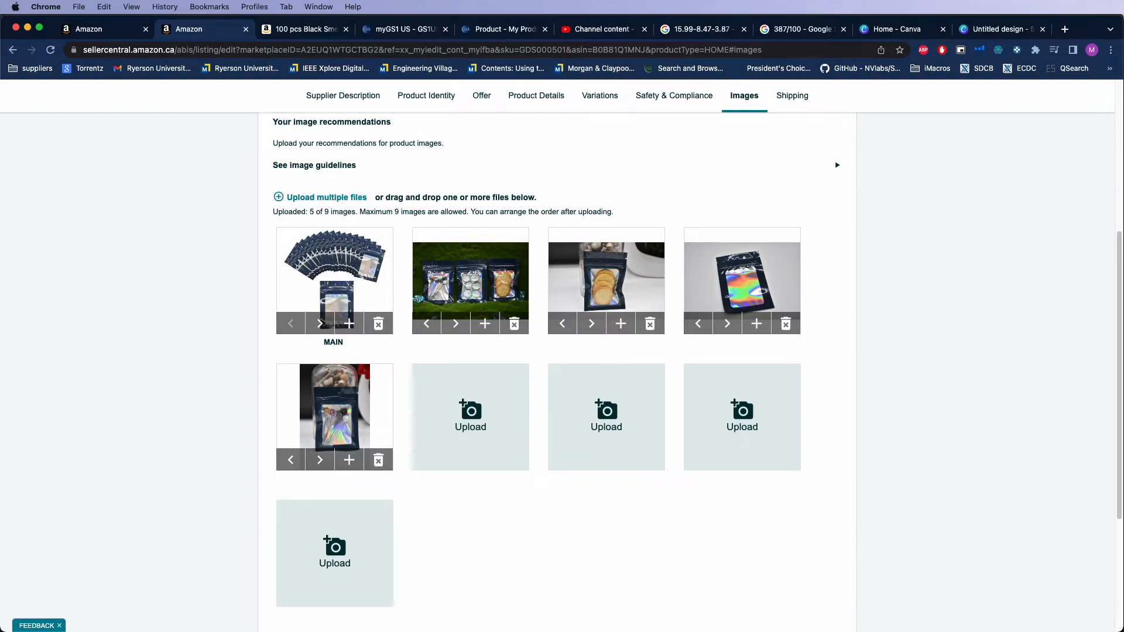
- Switch to Photoshop, hide the no_bg_bag, Group 1 copy and Group 1 layers, and place DSC_0080.JPG from the Original folder as an embedded object
key(super+Tab)
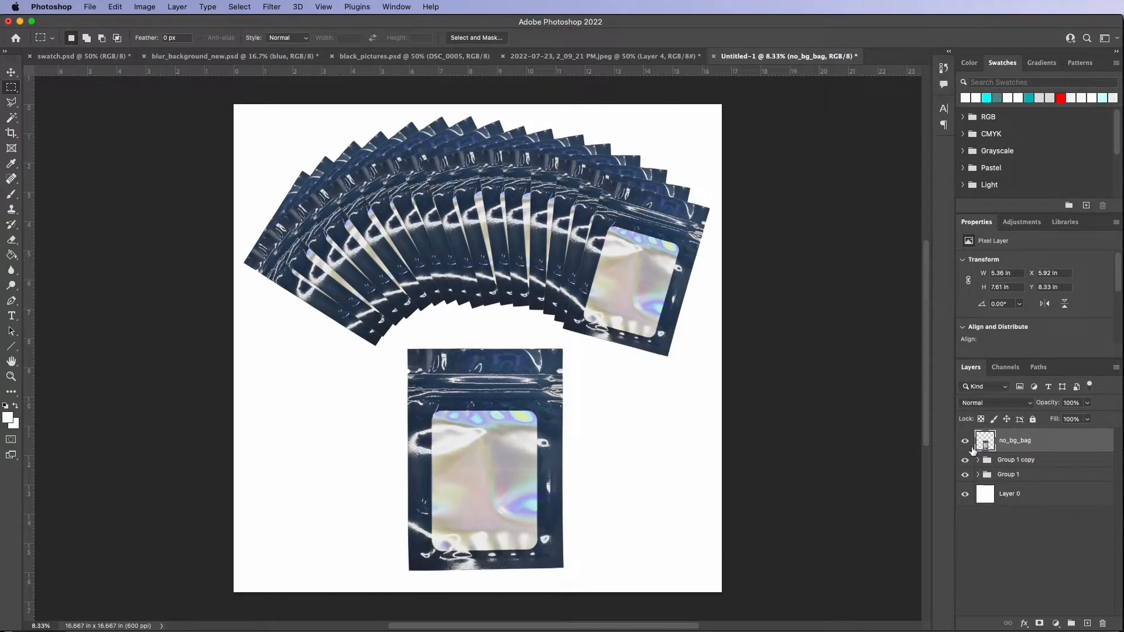
drag(965, 442, 965, 476)
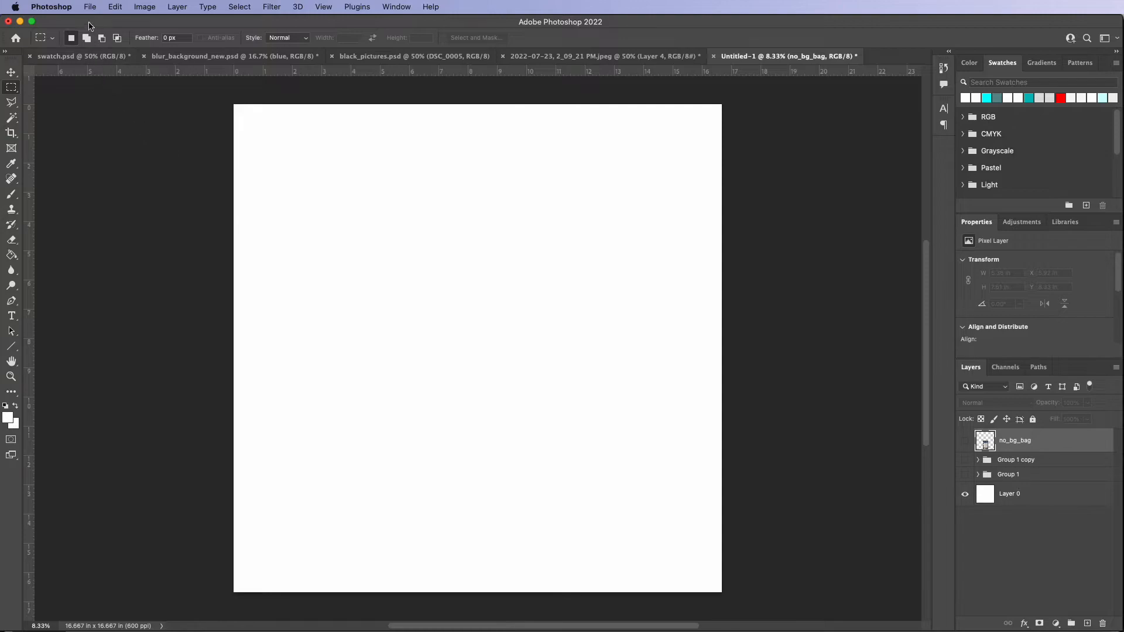
click(90, 7)
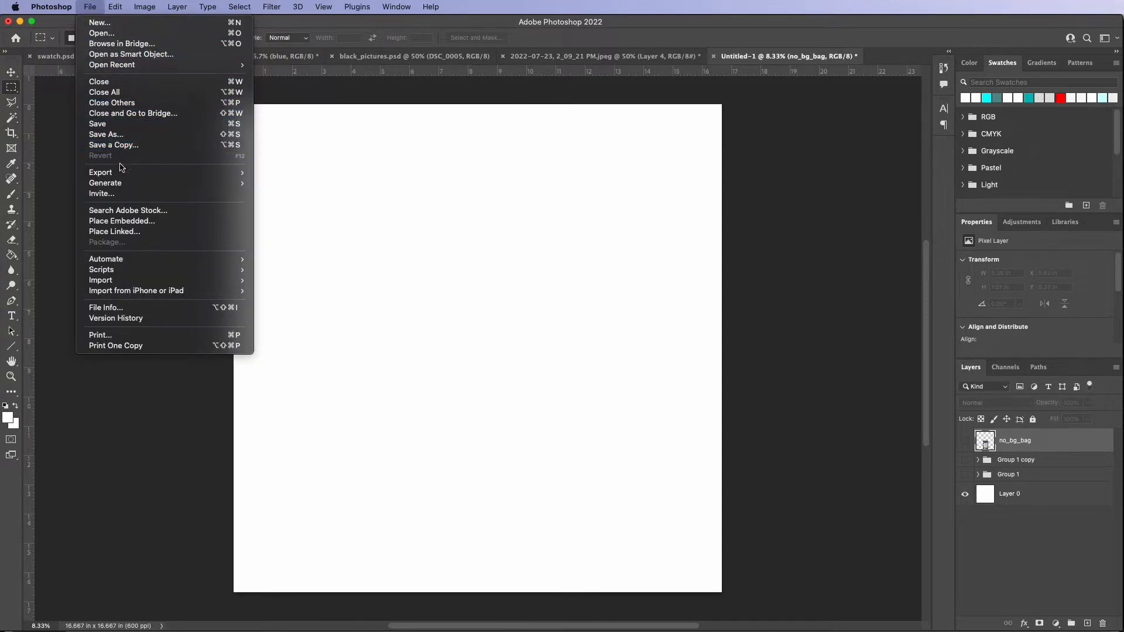
click(132, 232)
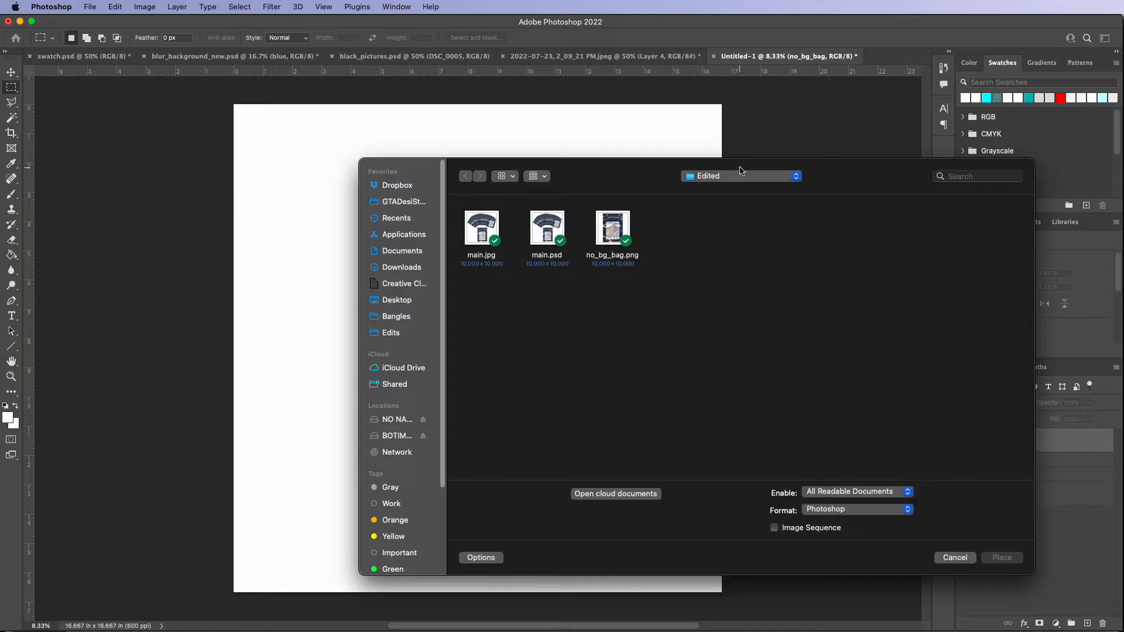
click(741, 176)
click(729, 191)
double_click(548, 243)
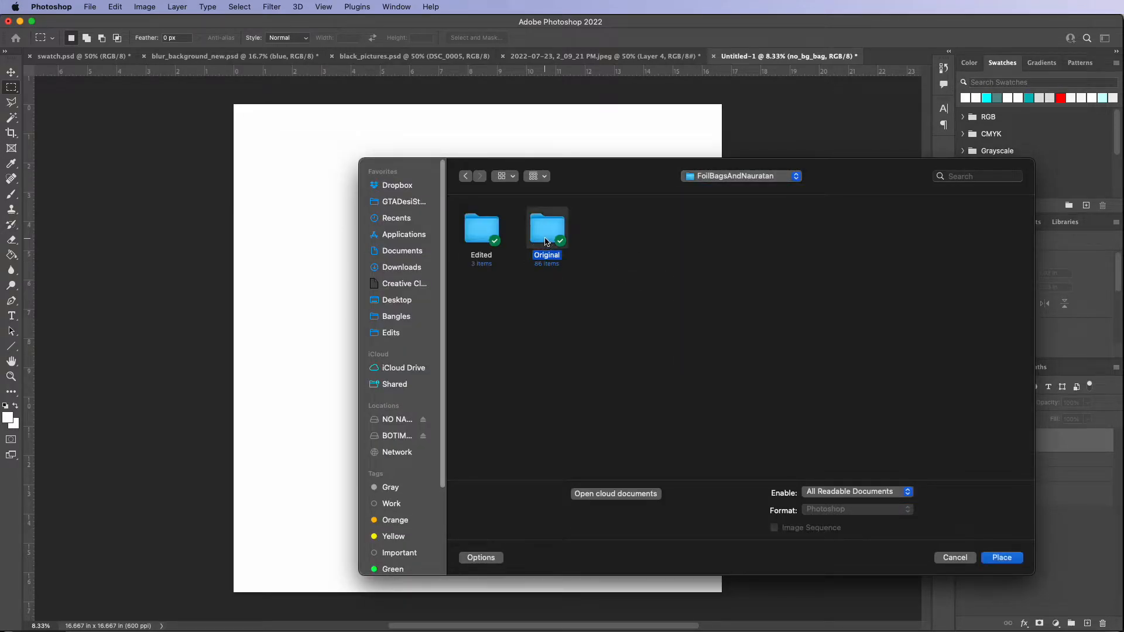
scroll(627, 339, down, 10)
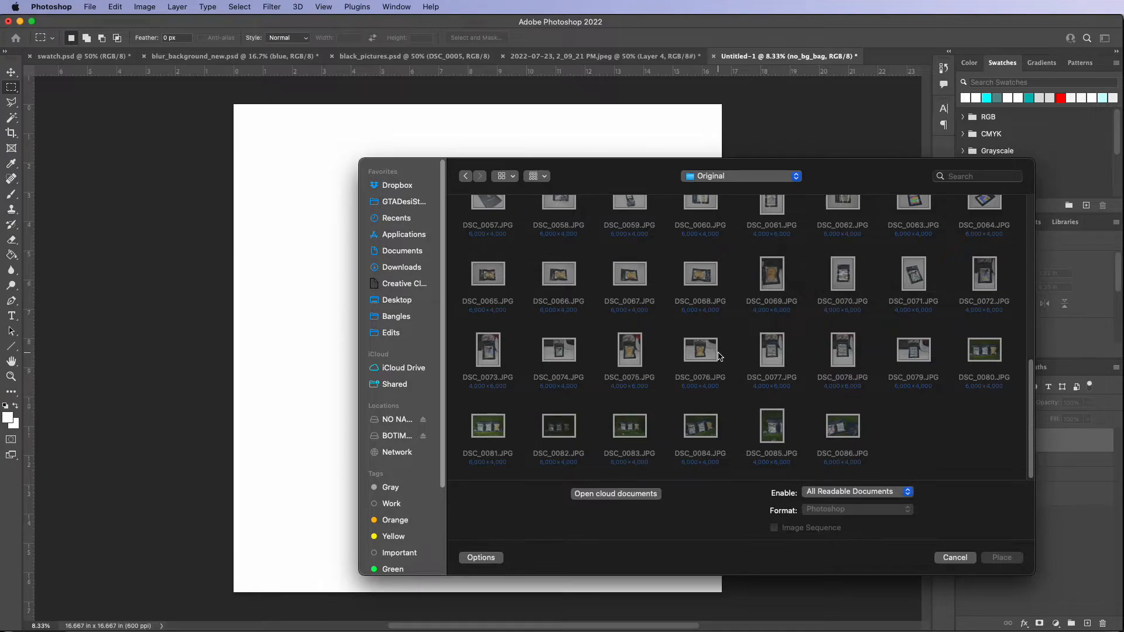
click(975, 360)
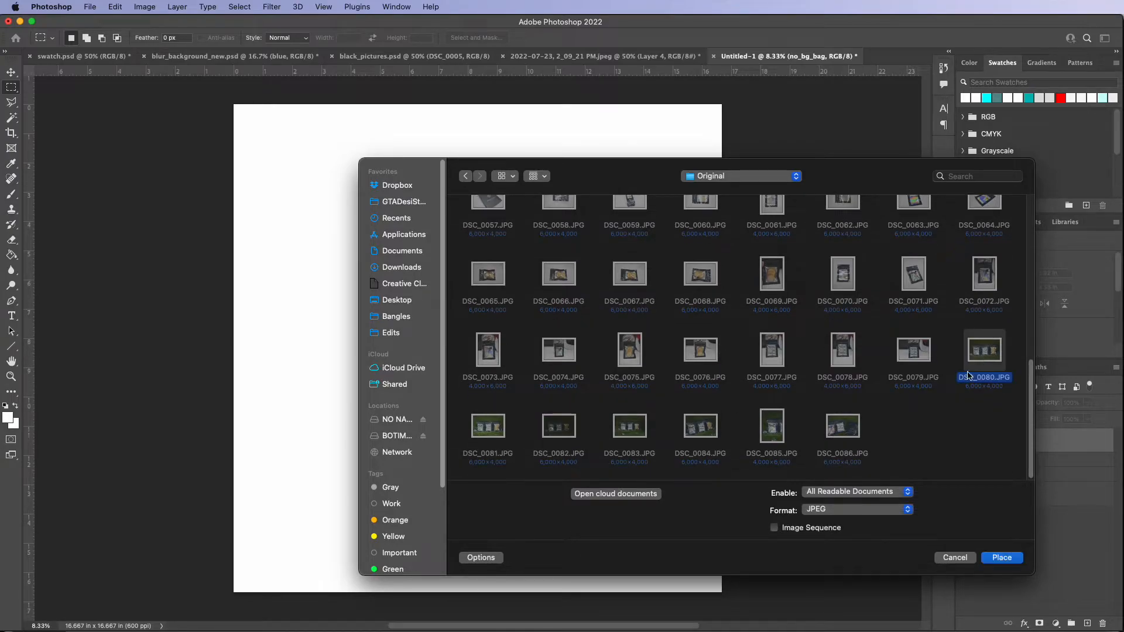
click(1000, 557)
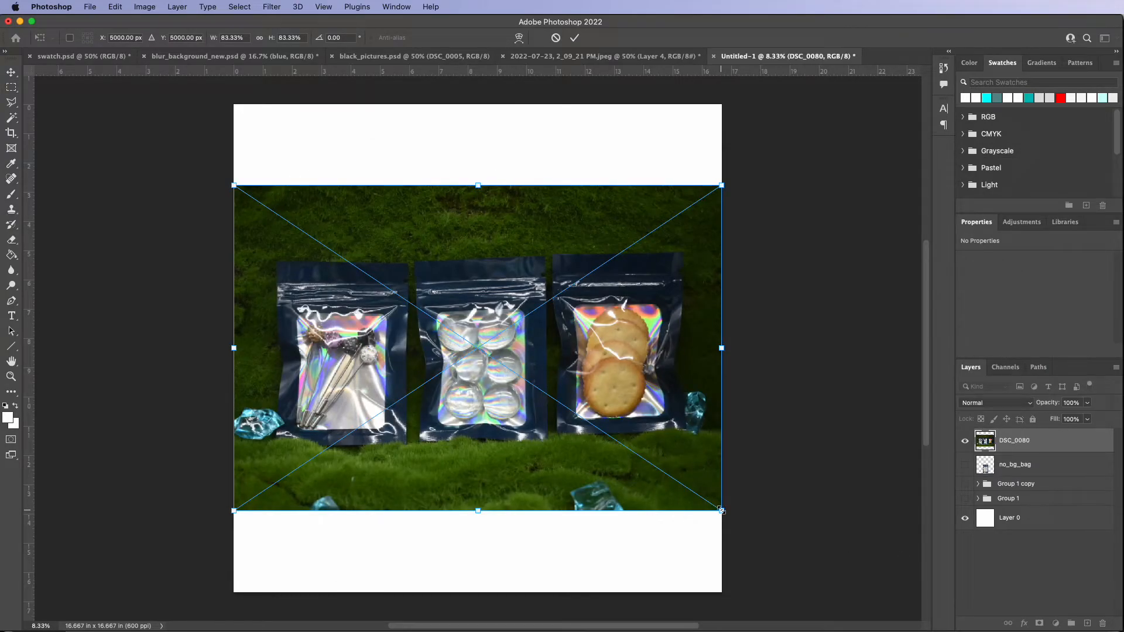
- Enlarge the placed DSC_0080 photo to about 25.1 × 16.7 in and shift it so it fills the square canvas
drag(721, 511, 852, 580)
drag(233, 186, 106, 108)
drag(458, 256, 558, 251)
click(576, 37)
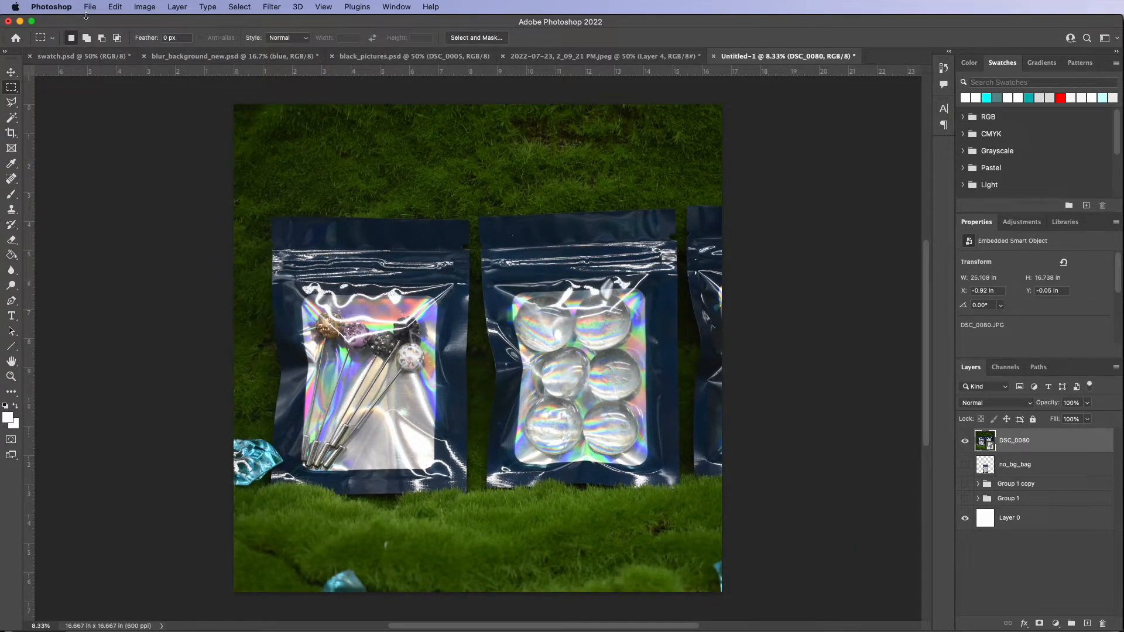
- Save a JPEG copy of the composition as third.jpg in the FoilBagsAndNauratan/Edited folder, with slightly reduced JPEG quality
click(90, 6)
click(117, 145)
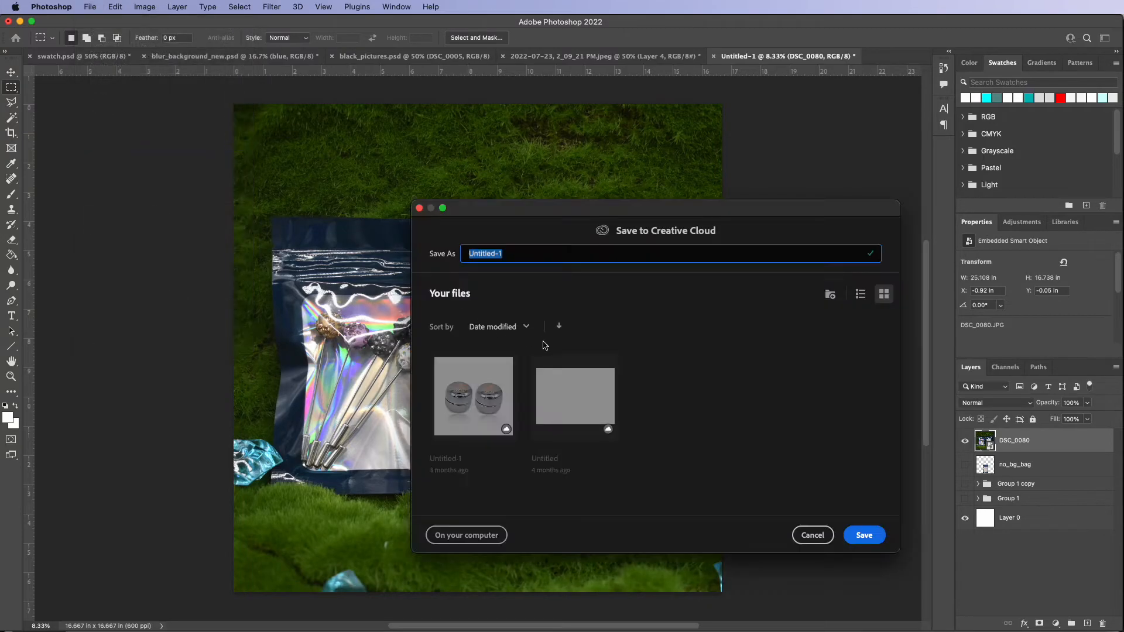
click(469, 534)
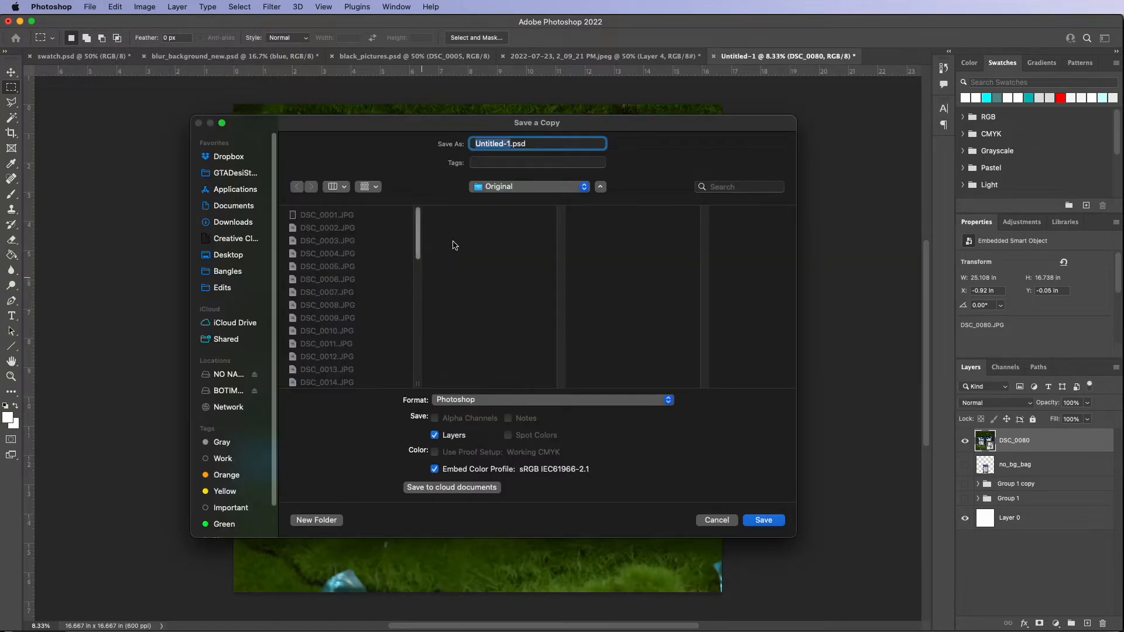
click(498, 187)
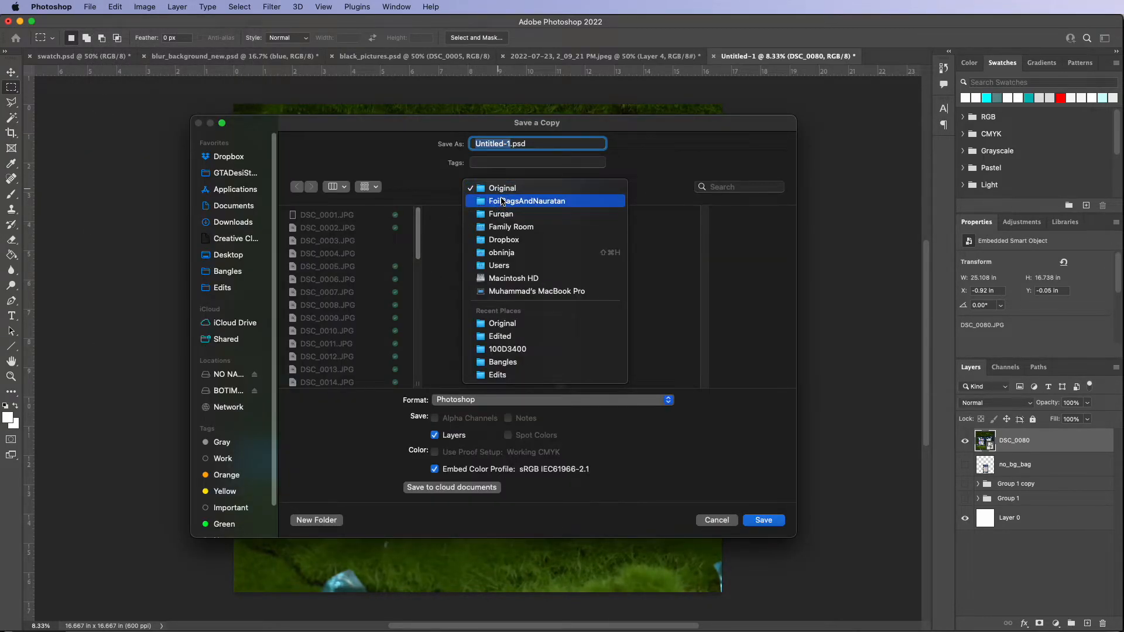
click(501, 202)
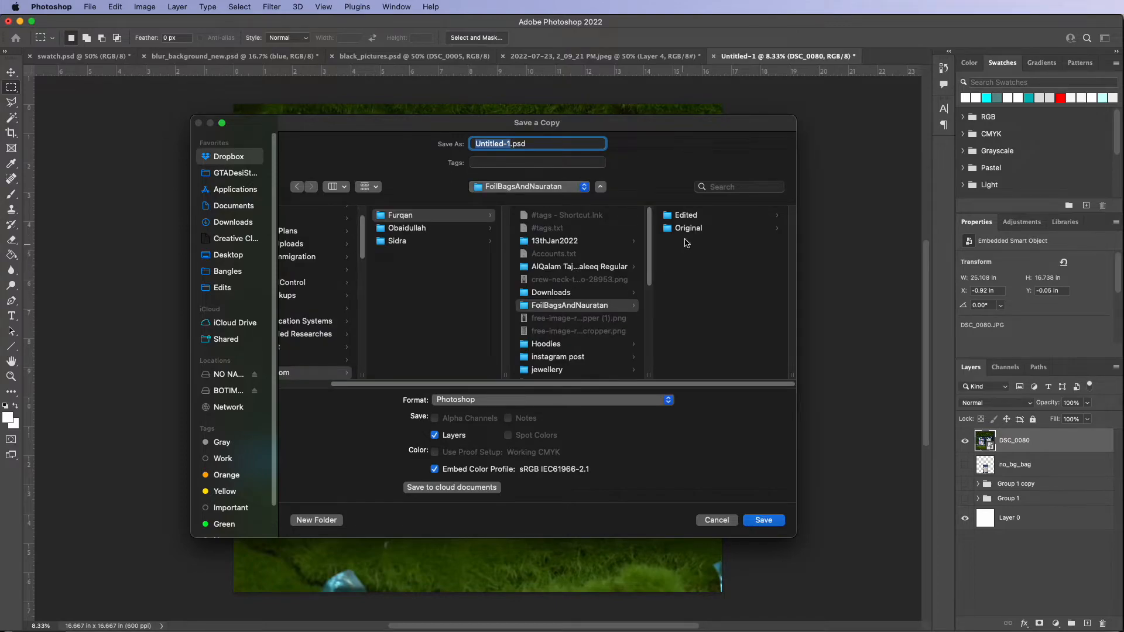
click(687, 216)
click(504, 405)
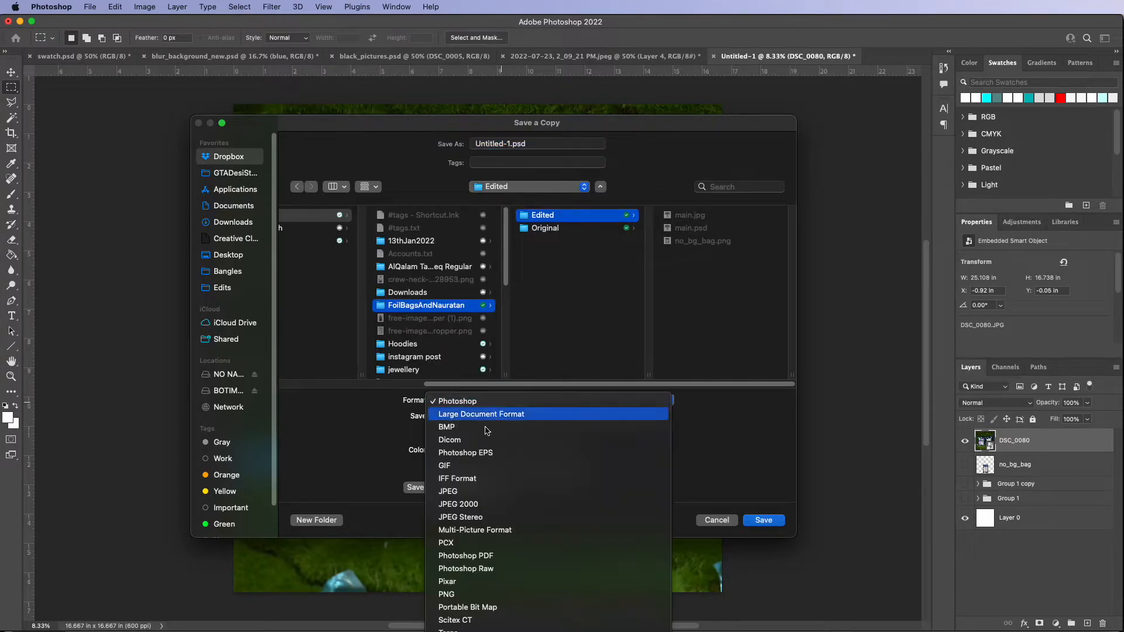
drag(512, 147, 469, 148)
text(third.jpg)
key(Return)
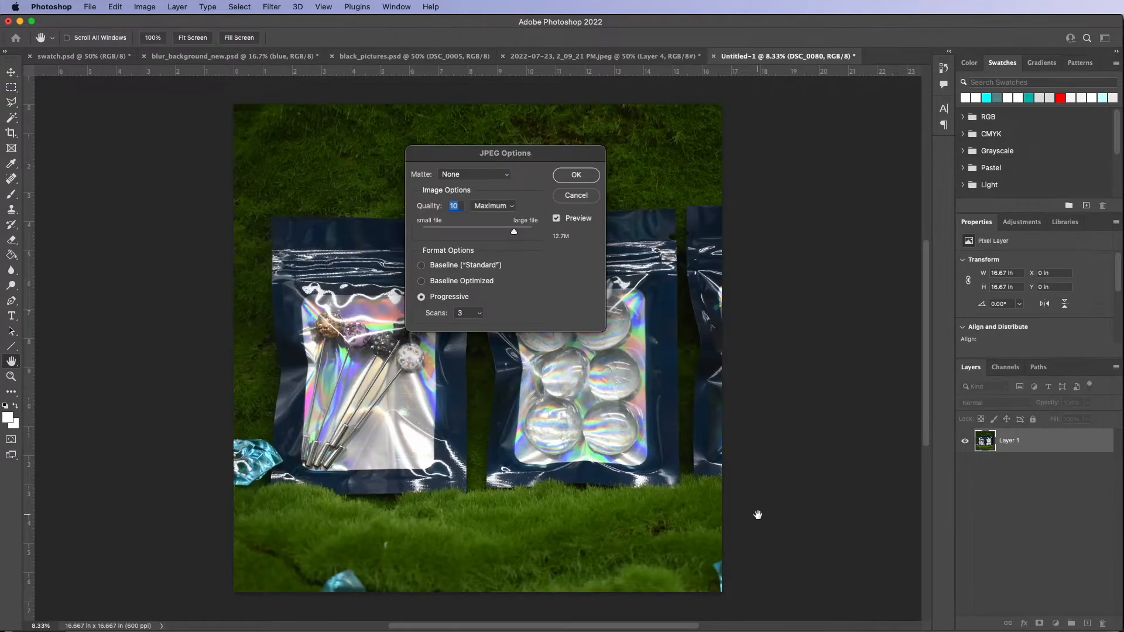
drag(510, 234, 506, 235)
click(589, 175)
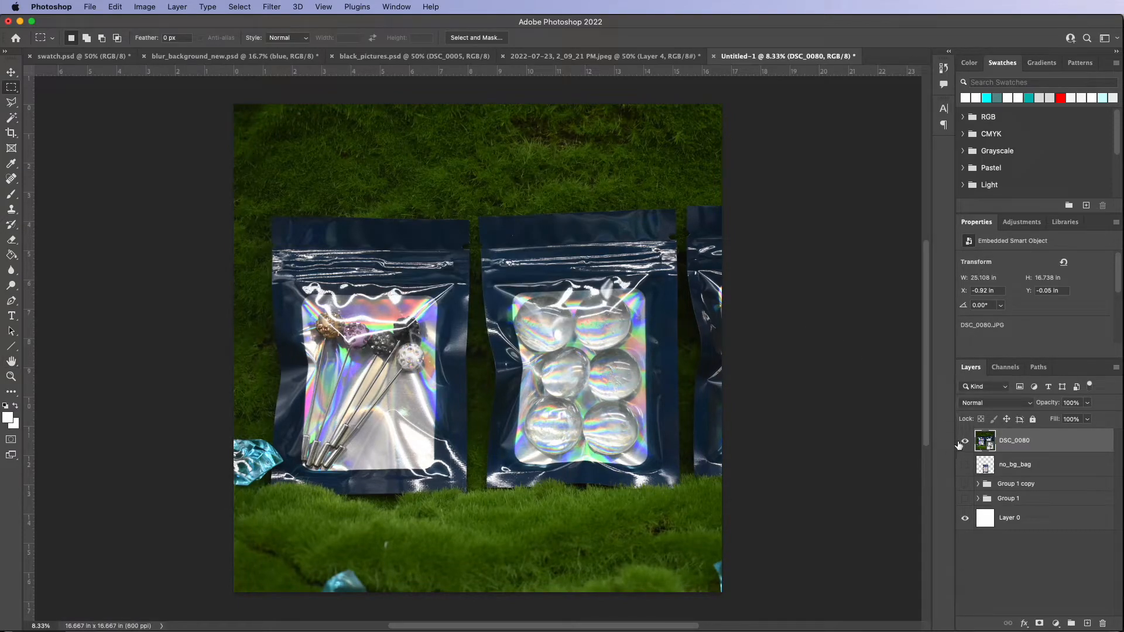
- Hide the DSC_0080 layer and place DSC_0075.JPG from the Original folder as an embedded object
click(964, 442)
click(89, 7)
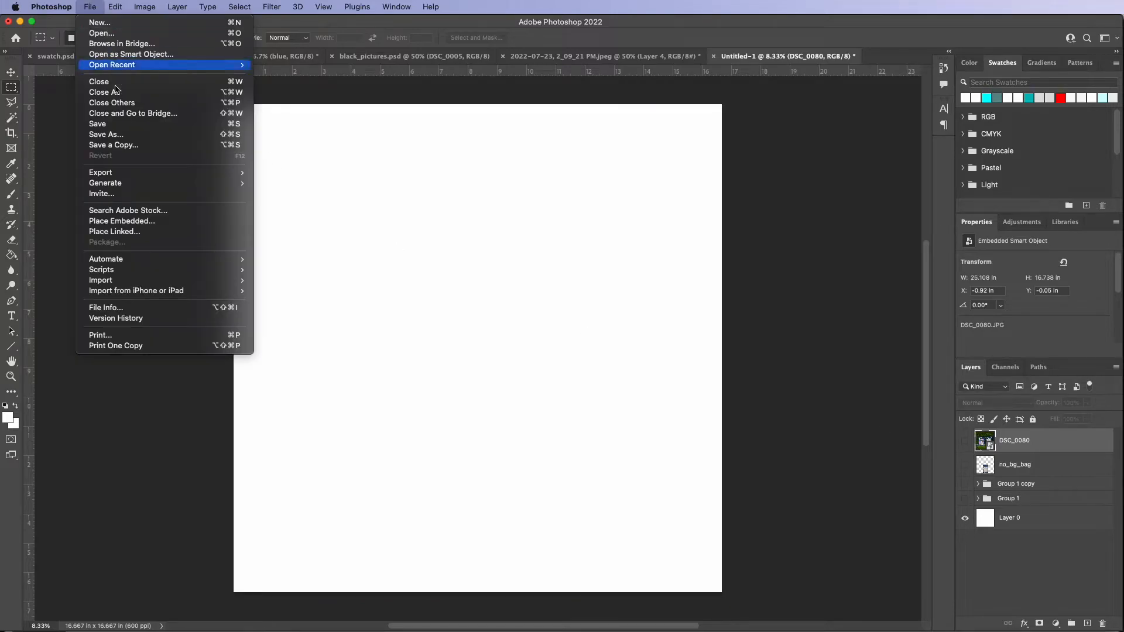
click(123, 224)
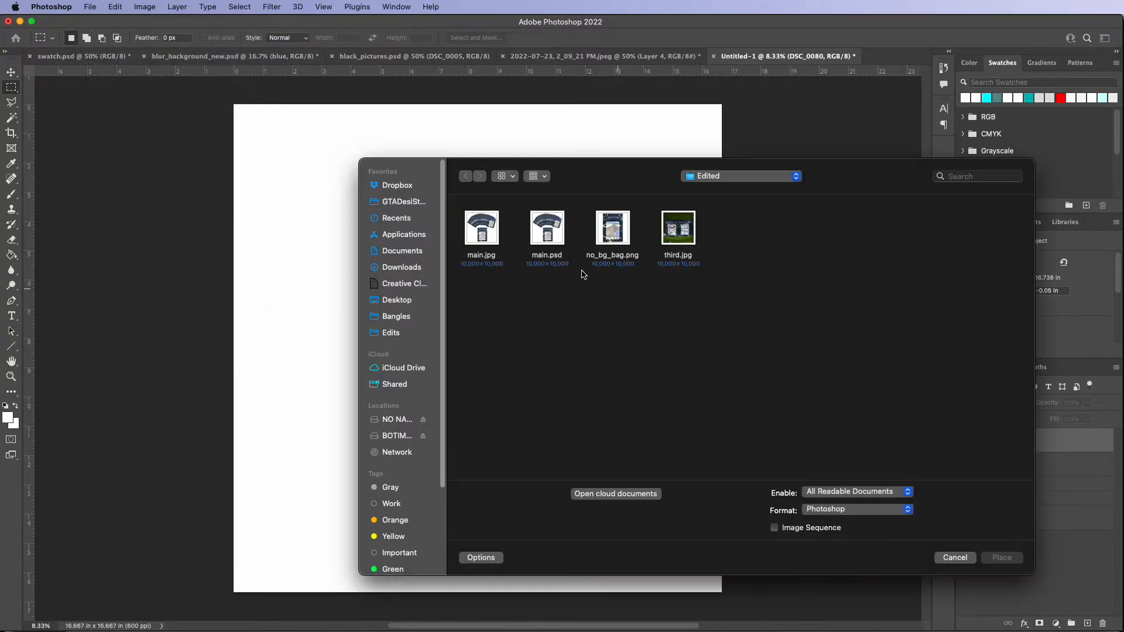
click(707, 178)
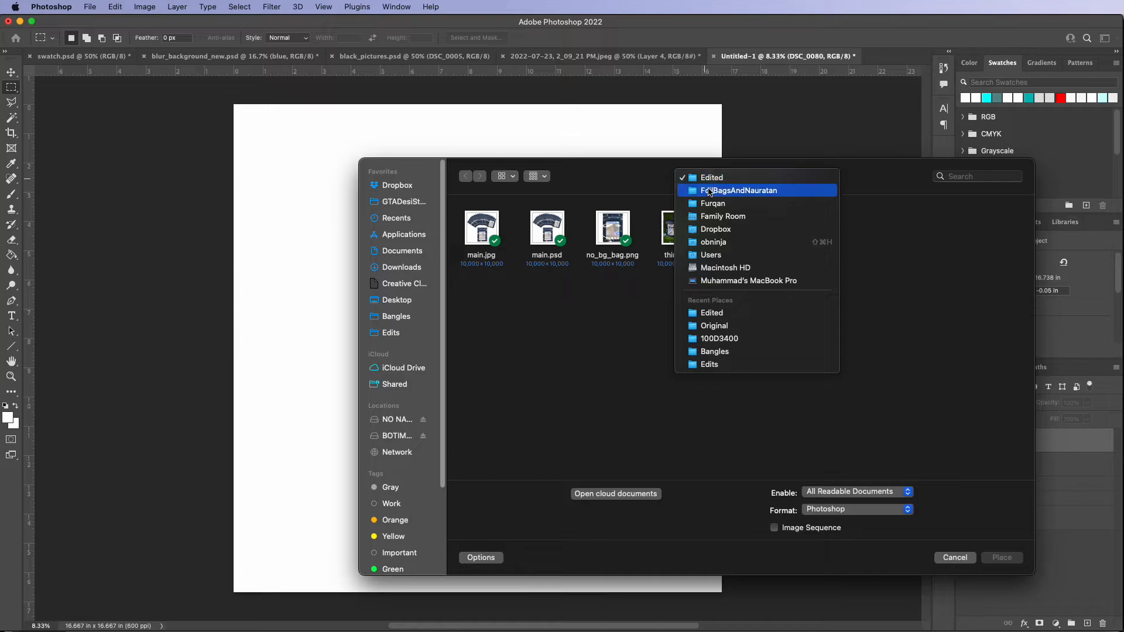
click(708, 190)
double_click(547, 229)
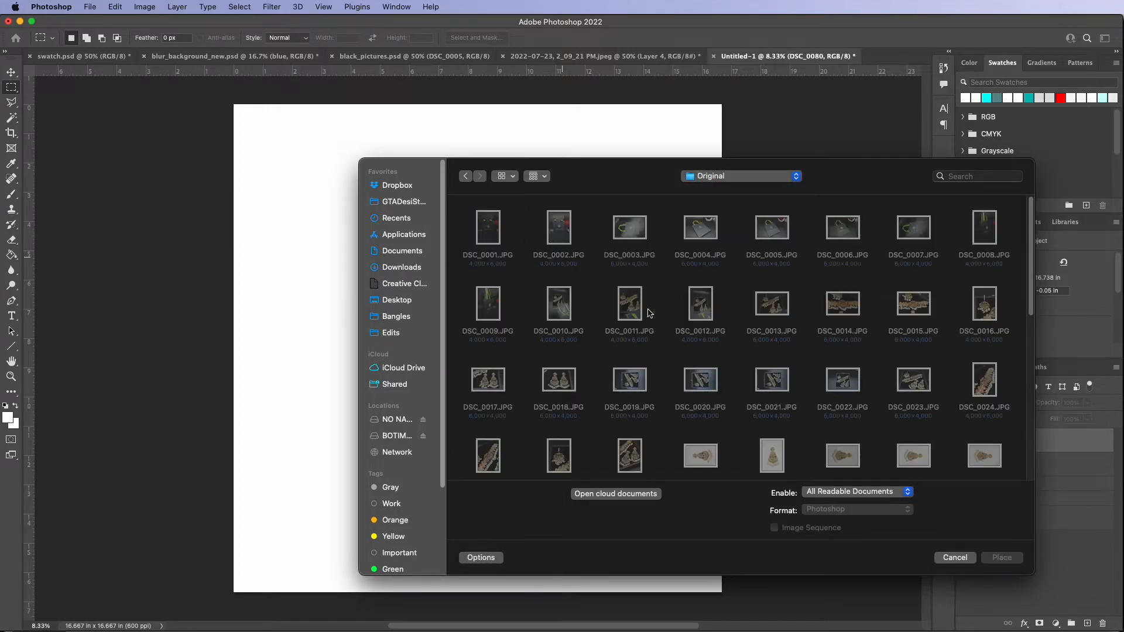
scroll(702, 345, down, 10)
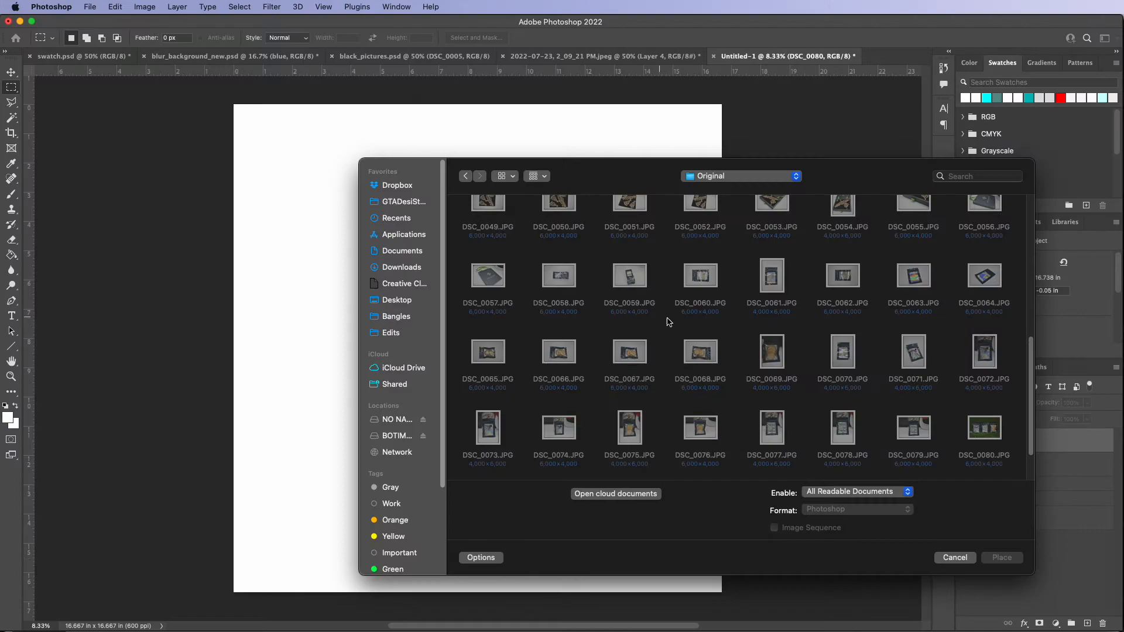
scroll(699, 346, down, 1)
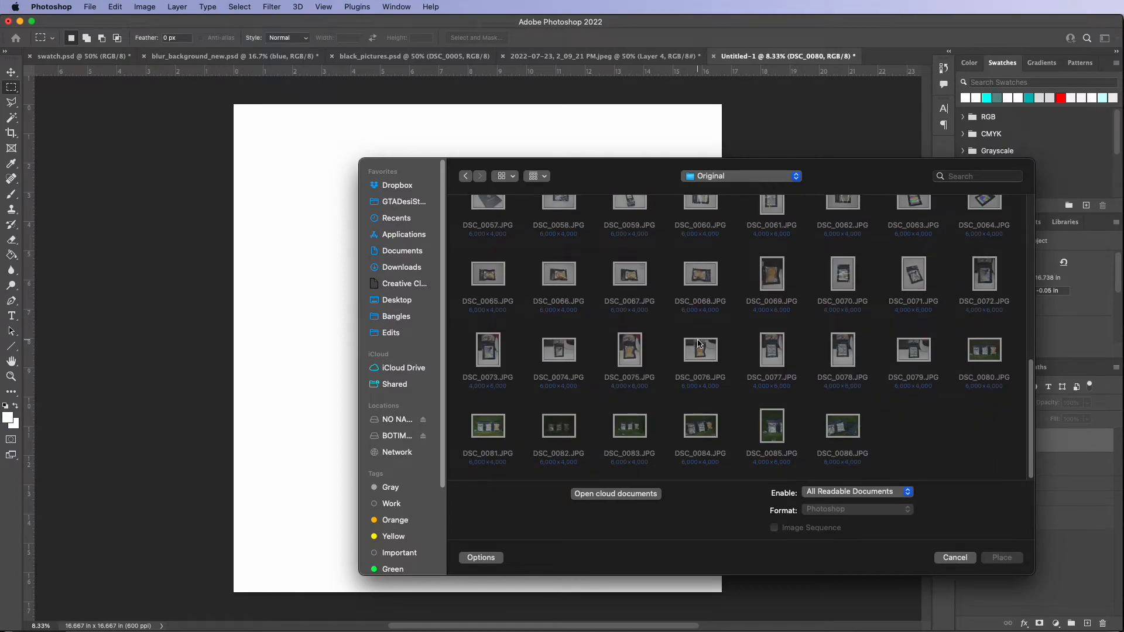
click(628, 358)
click(989, 562)
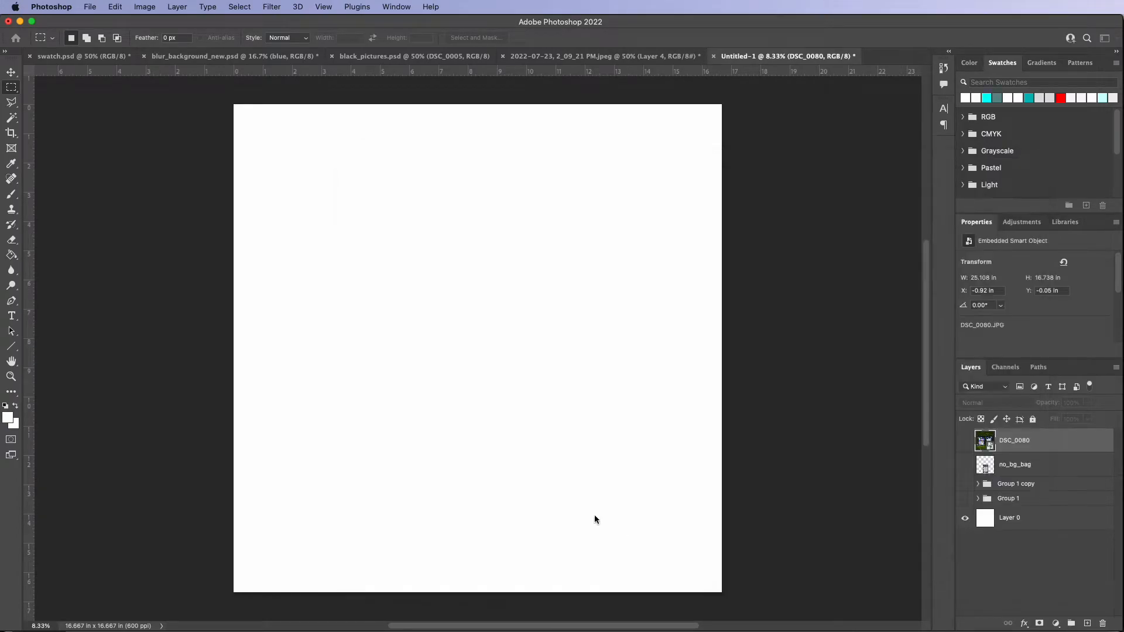
- Enlarge the placed DSC_0075 photo to about 16.8 × 25.2 in and position it so the cookie bag fills the square canvas
drag(640, 591, 622, 383)
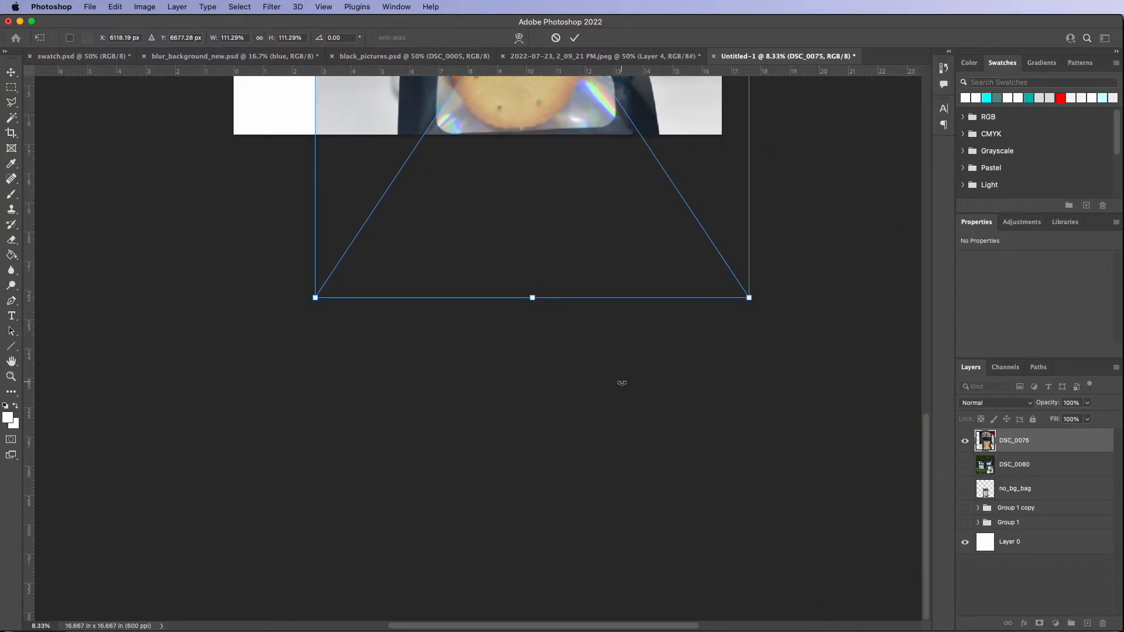
scroll(636, 332, up, 10)
drag(648, 251, 630, 175)
scroll(569, 254, down, 1)
scroll(569, 253, up, 10)
scroll(619, 254, down, 1)
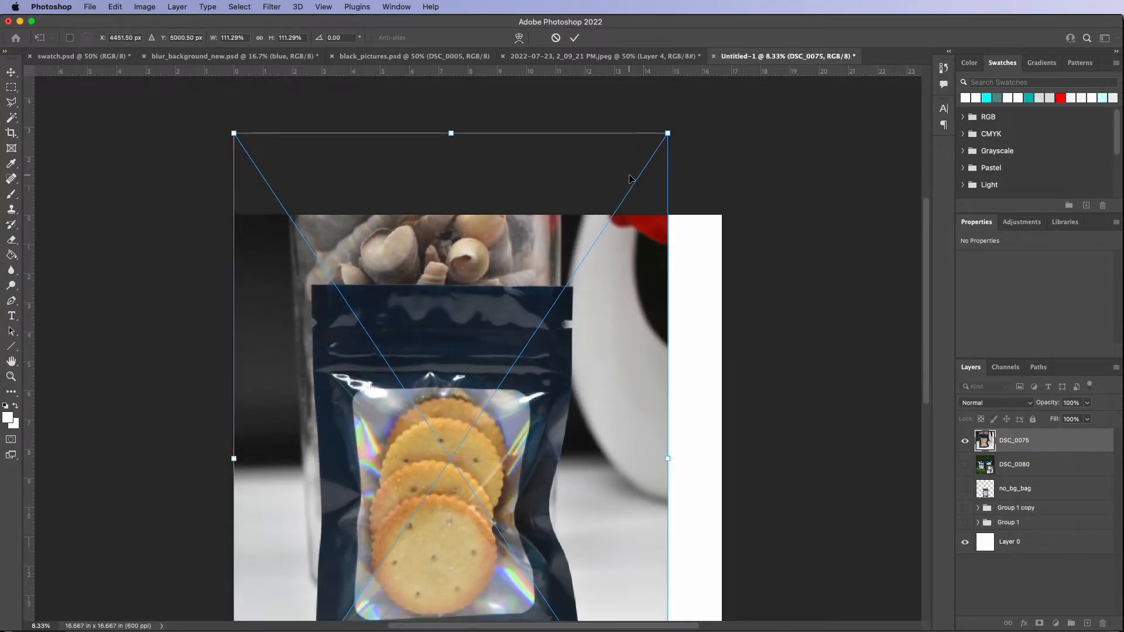
scroll(627, 229, down, 4)
scroll(674, 549, down, 2)
drag(668, 577, 616, 359)
scroll(627, 368, up, 5)
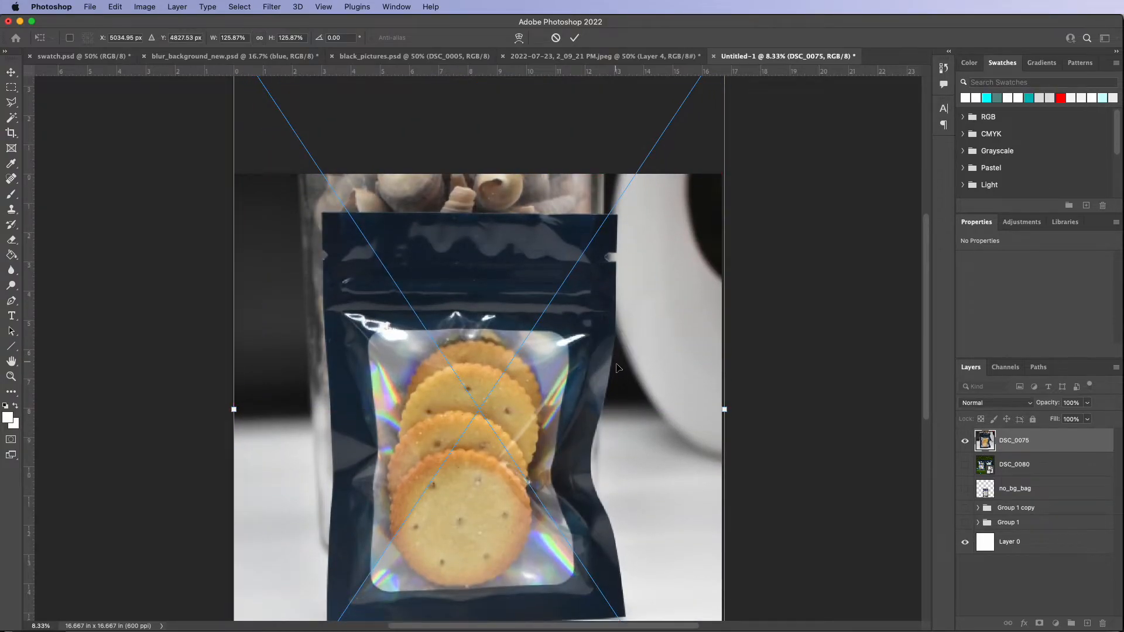
scroll(618, 379, down, 2)
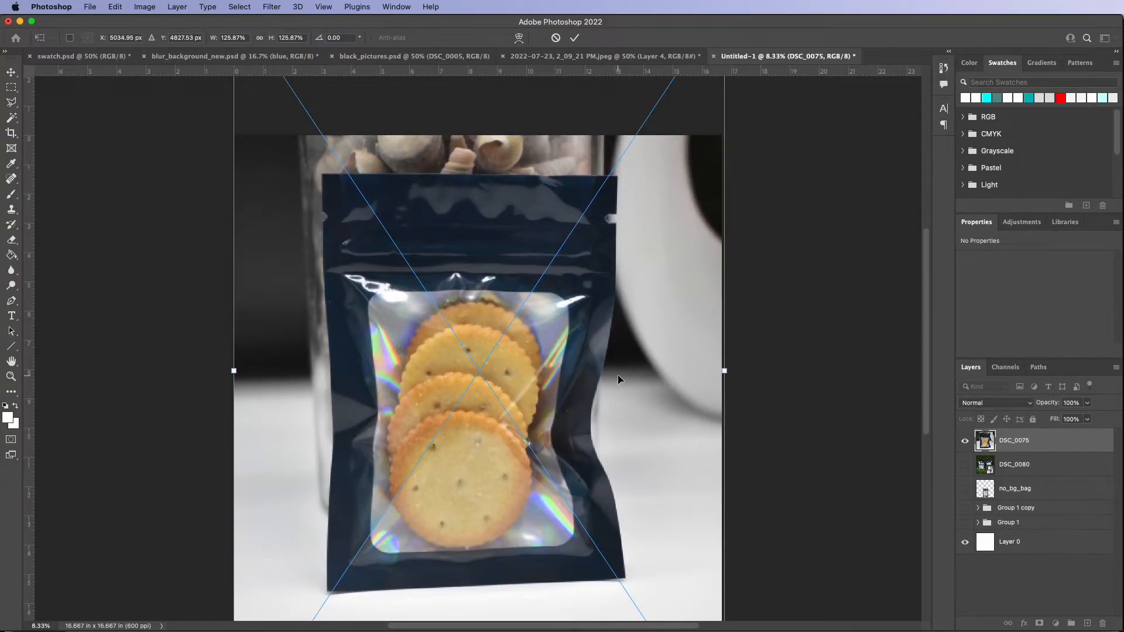
scroll(618, 379, up, 1)
scroll(618, 379, down, 2)
click(575, 38)
key(m)
- Save a JPEG copy of the composition as fourth.jpg in the FoilBagsAndNauratan/Edited folder
click(92, 8)
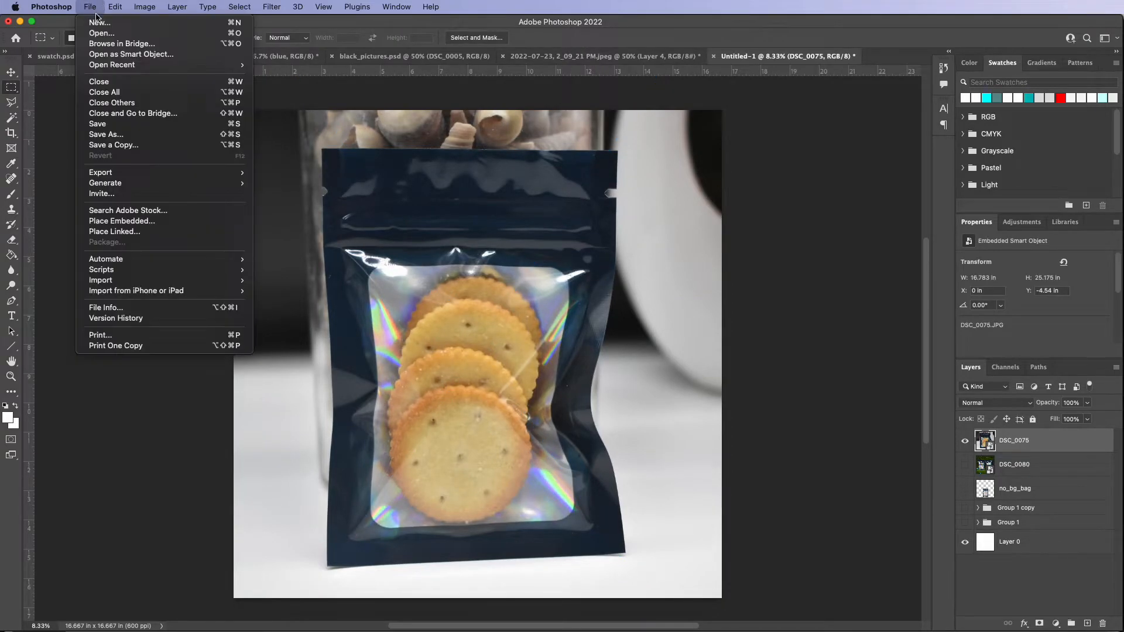
click(117, 146)
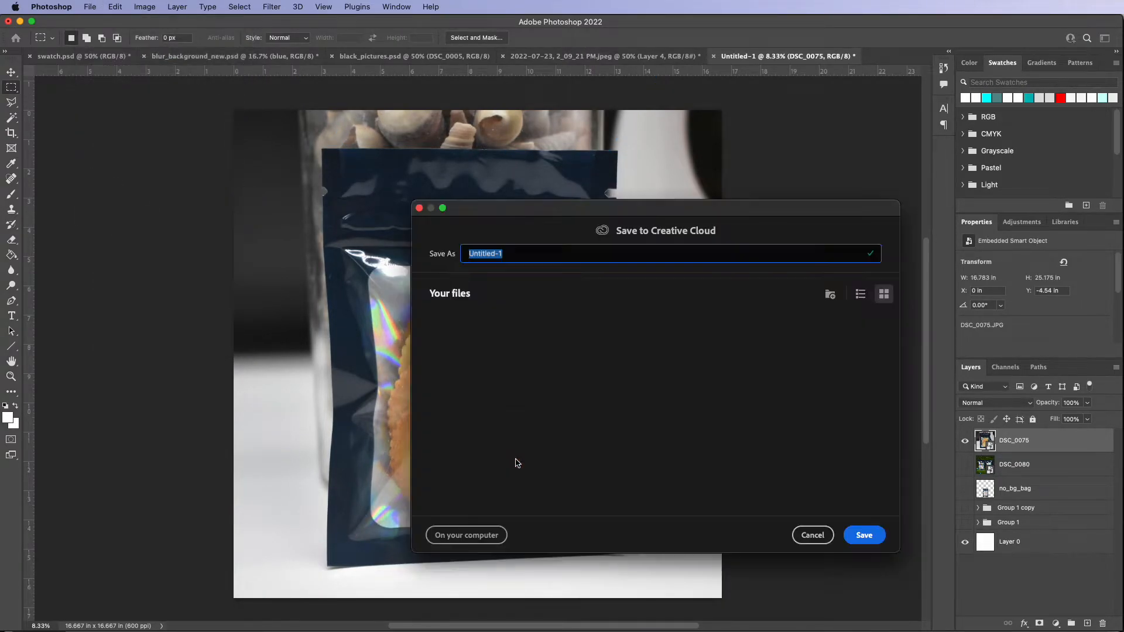
click(464, 533)
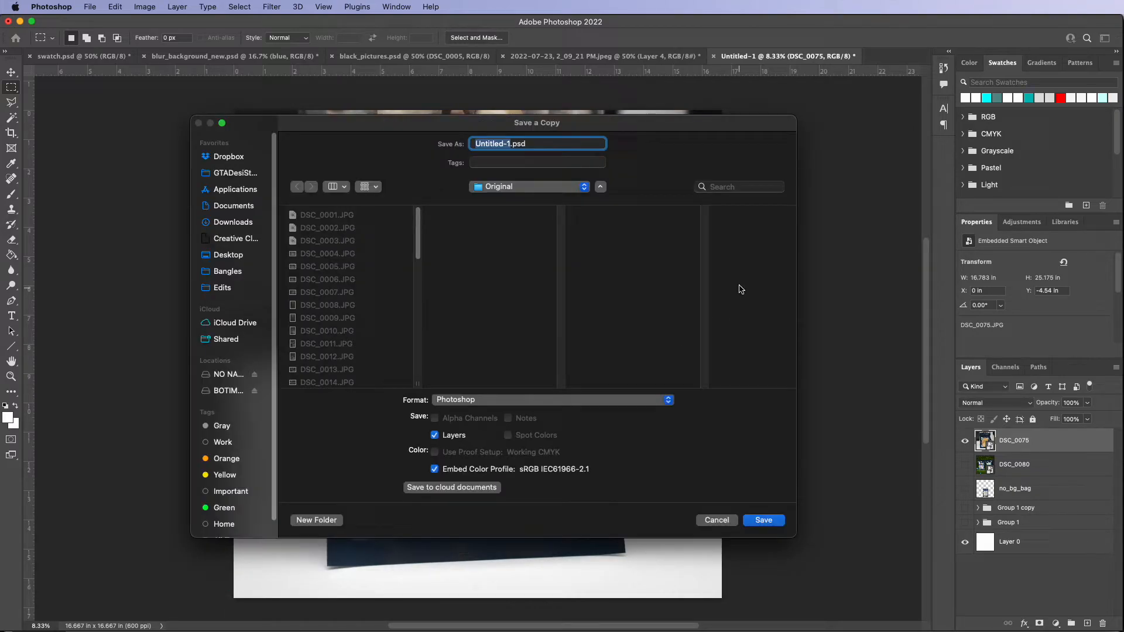
click(536, 189)
click(521, 201)
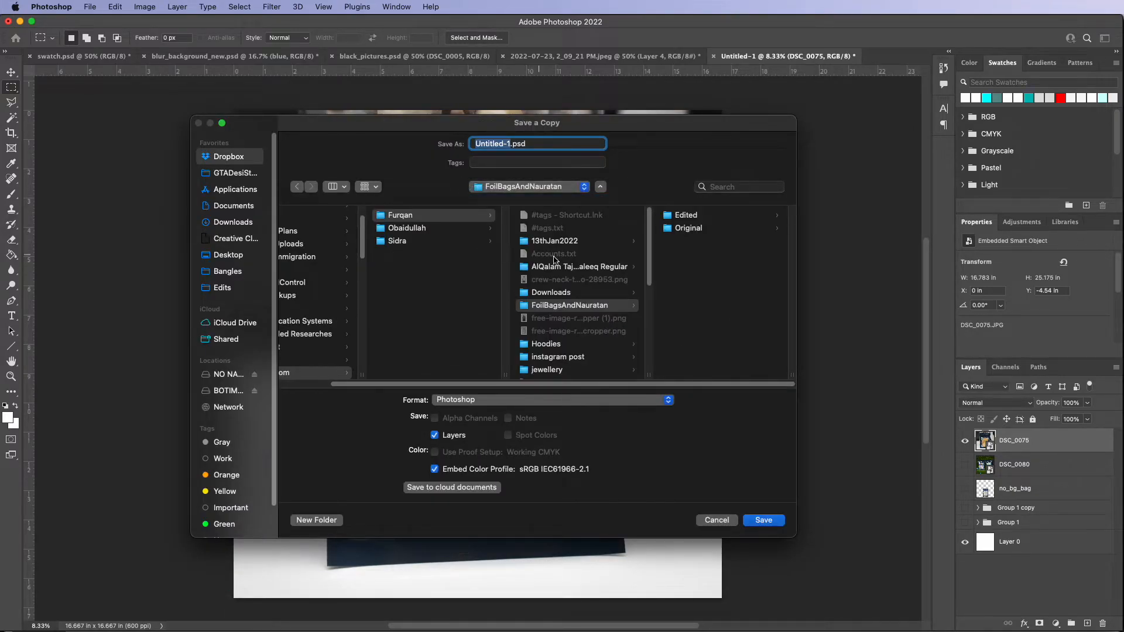
click(685, 216)
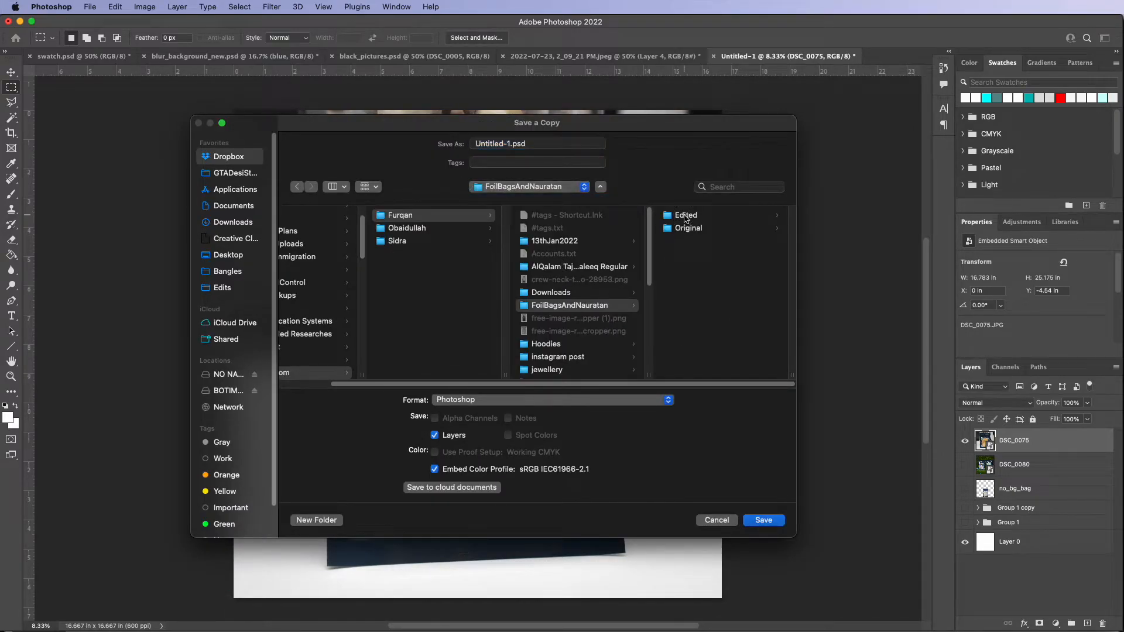
click(514, 401)
click(463, 490)
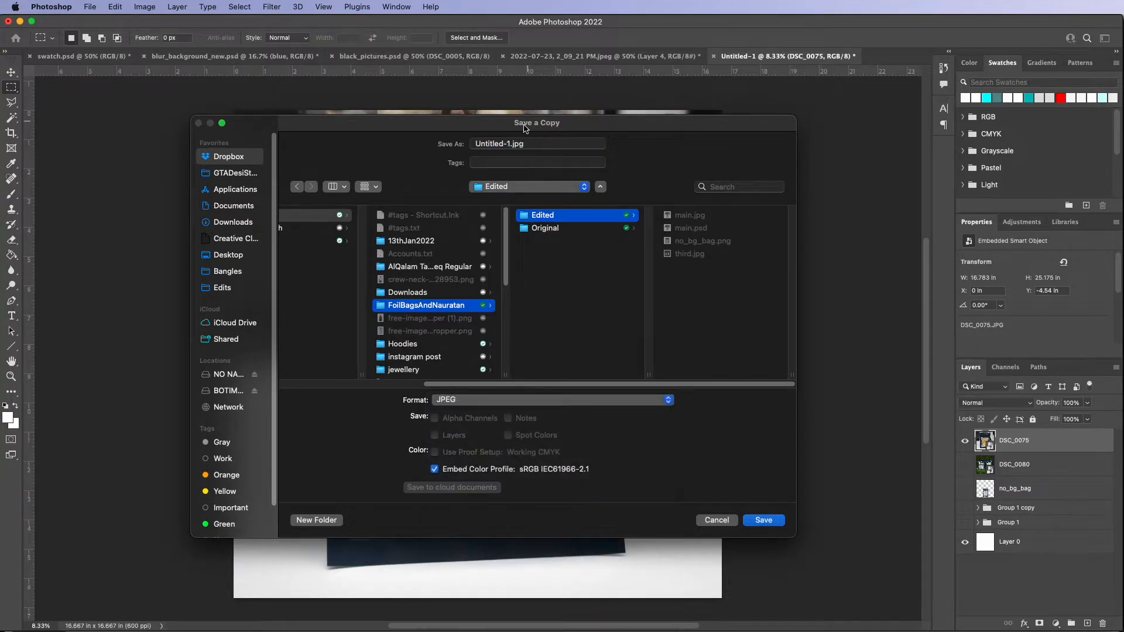
double_click(510, 144)
text(fourth)
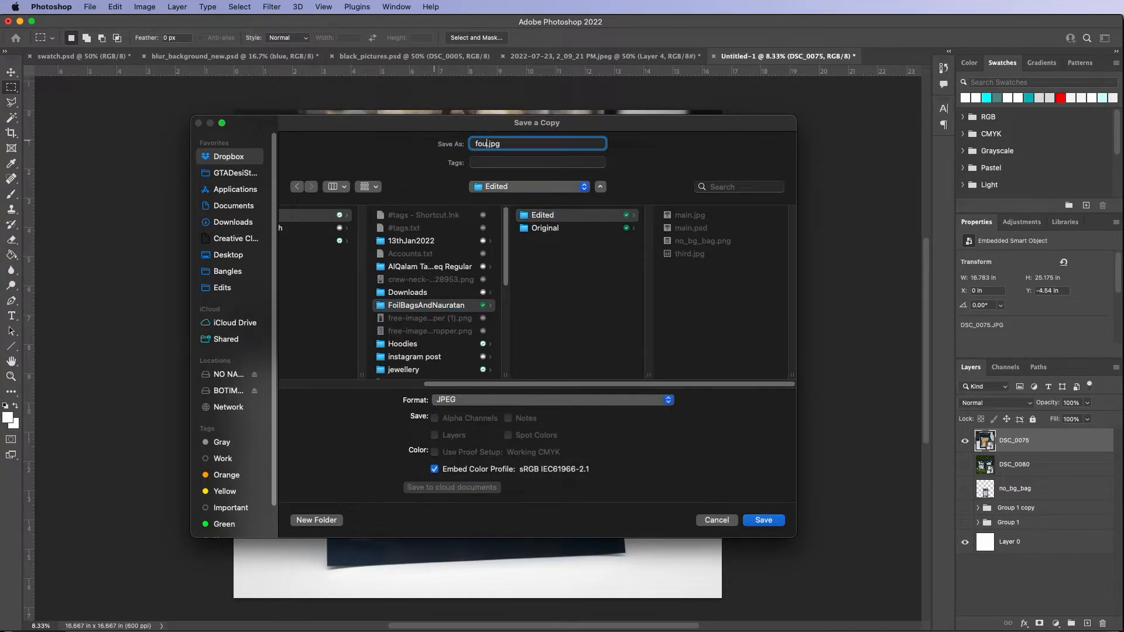
key(Return)
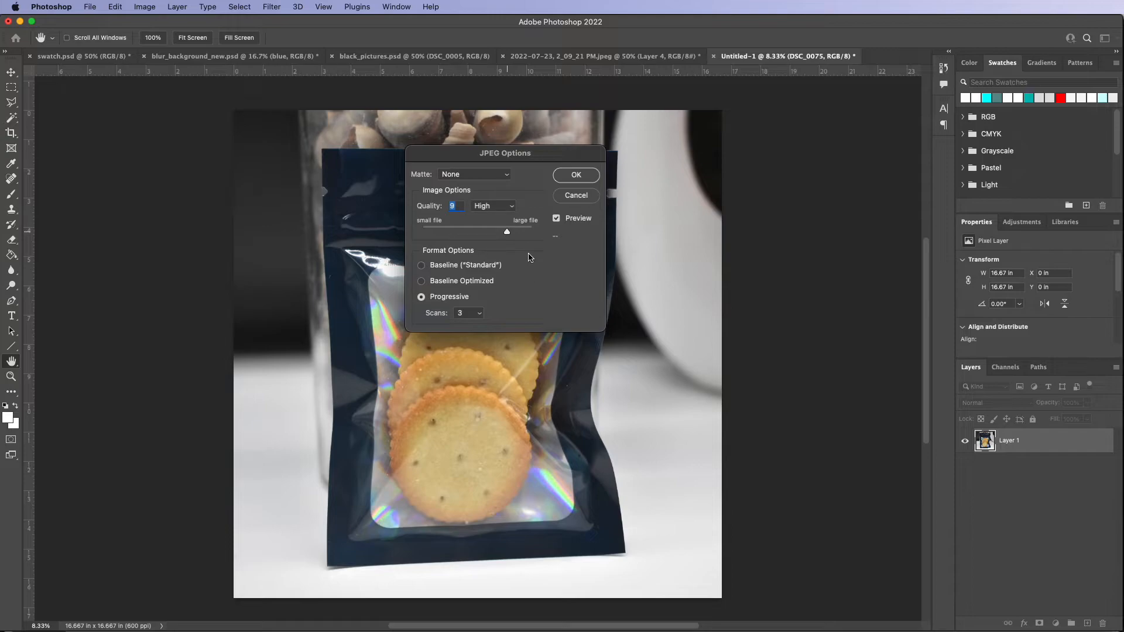
drag(513, 233, 512, 232)
click(577, 175)
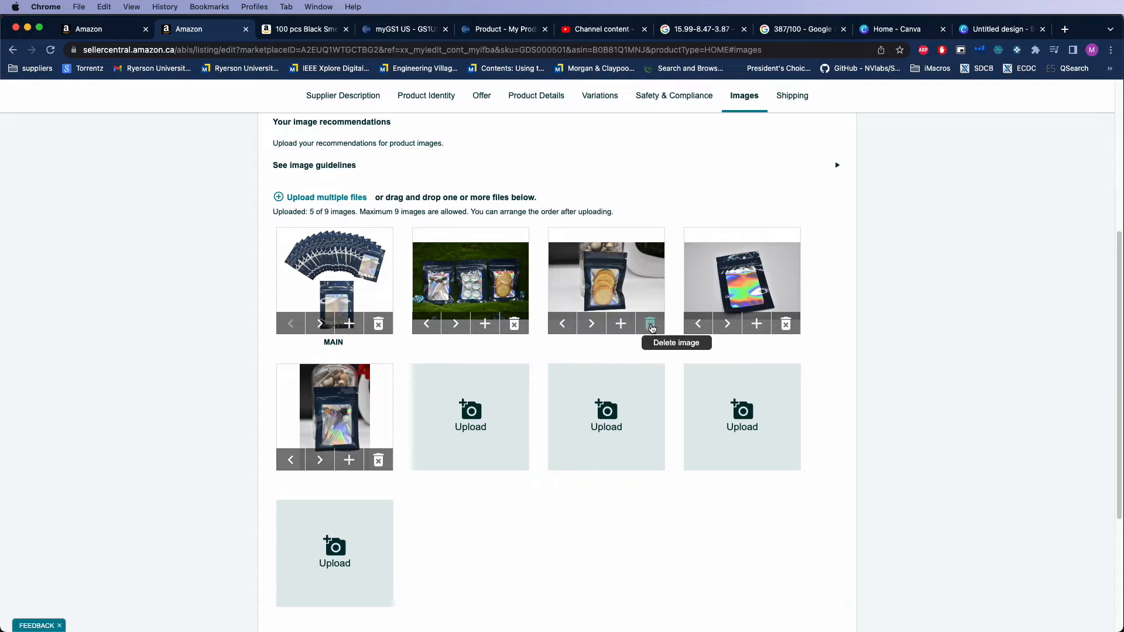
- Switch to the Amazon listing in Chrome and delete the four additional product images, keeping only the main image
click(651, 327)
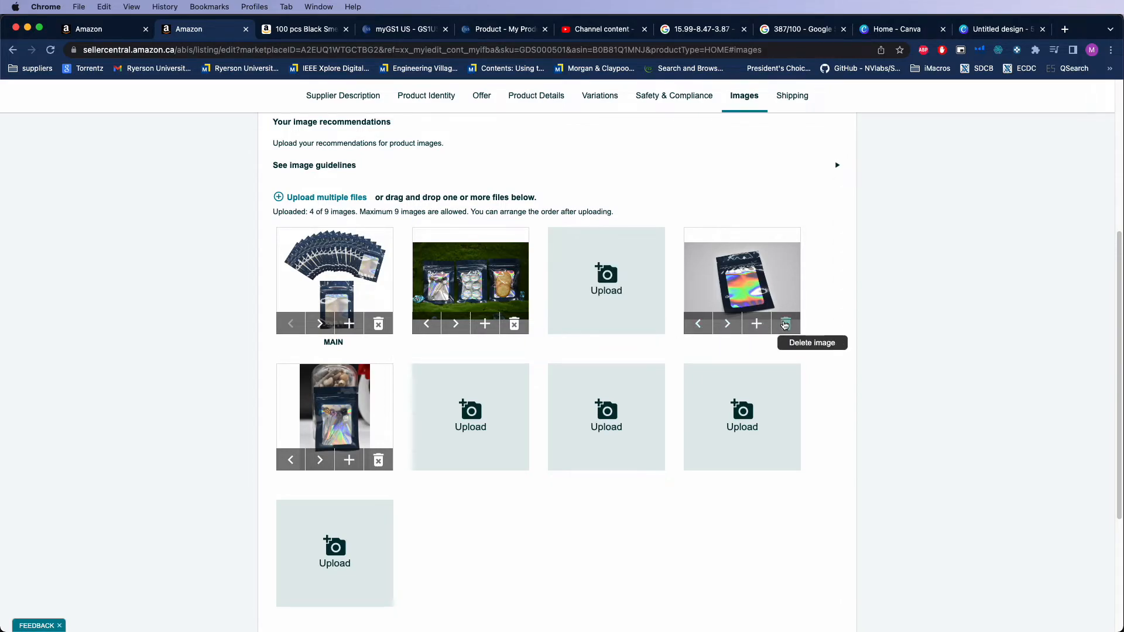
click(785, 325)
click(378, 460)
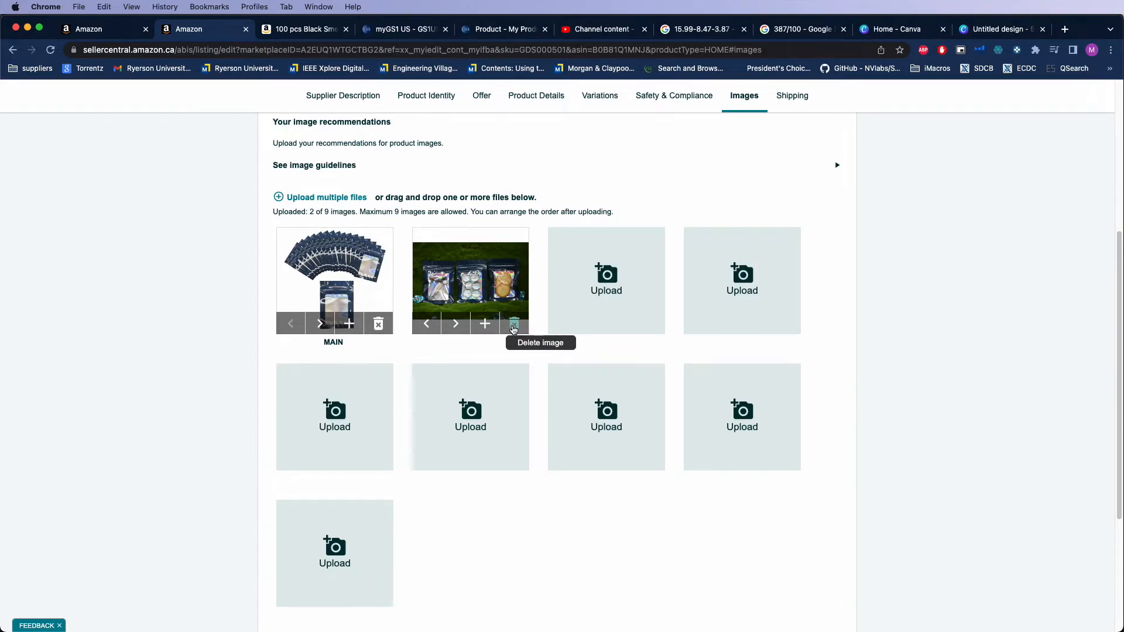
click(514, 327)
- Upload third.jpg from the FoilBagsAndNauratan/Edited folder to the second image slot
click(468, 303)
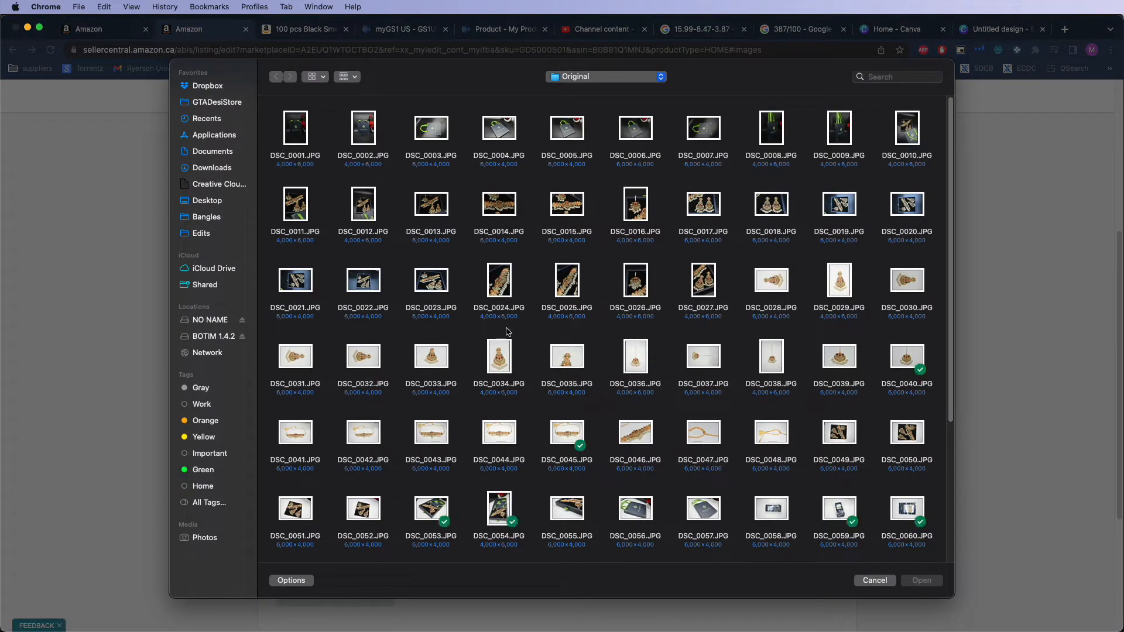
scroll(507, 324, down, 2)
click(591, 77)
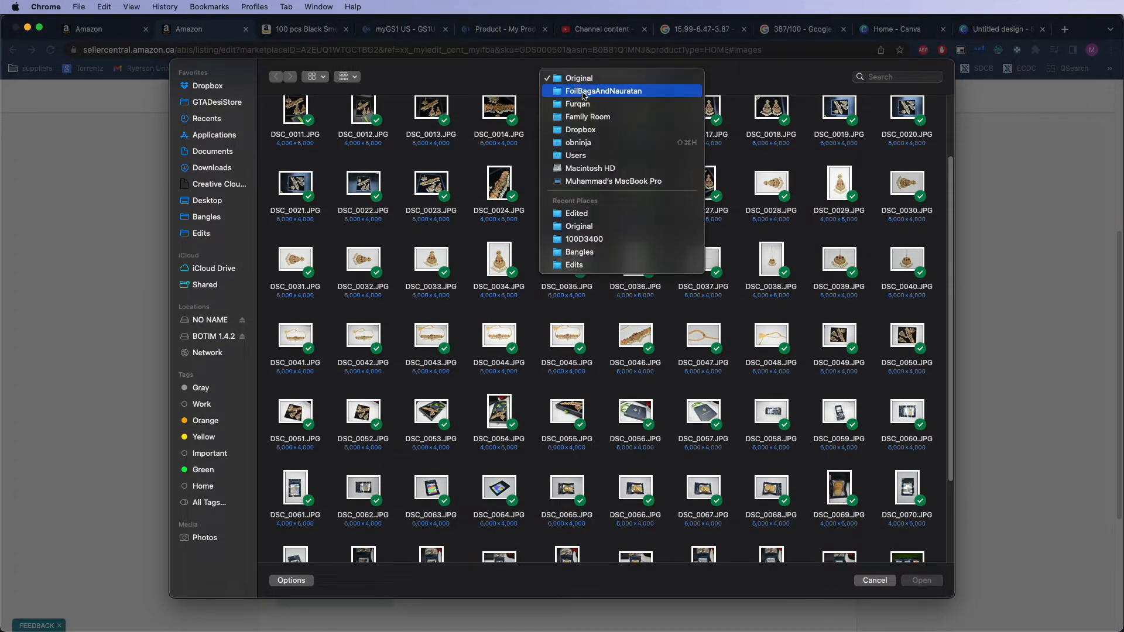
click(585, 90)
double_click(287, 140)
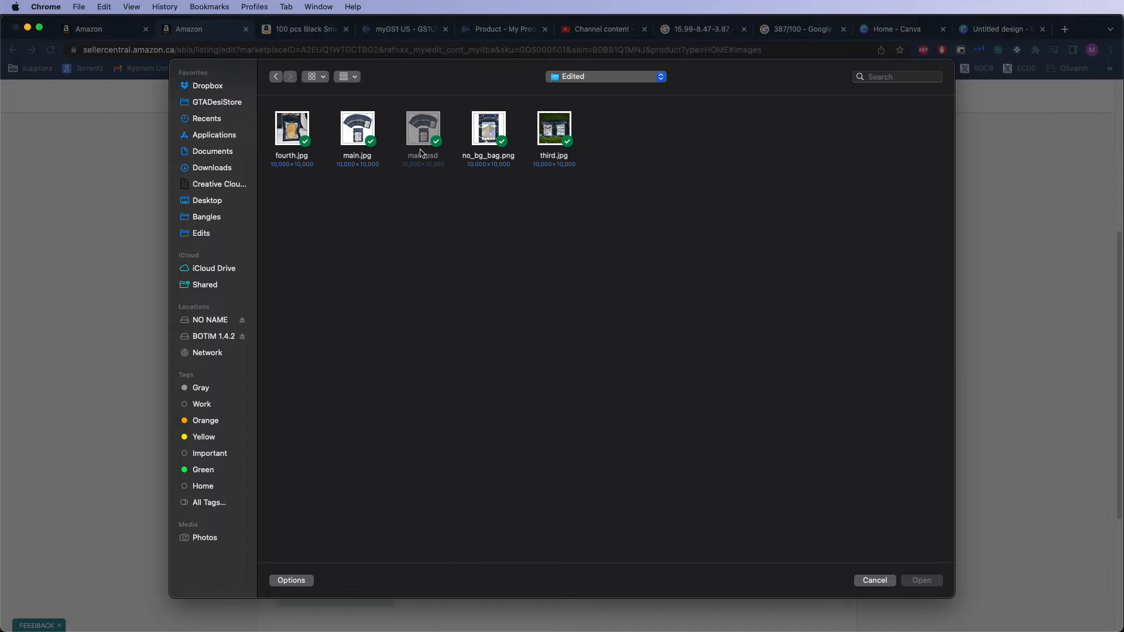
click(555, 131)
click(921, 580)
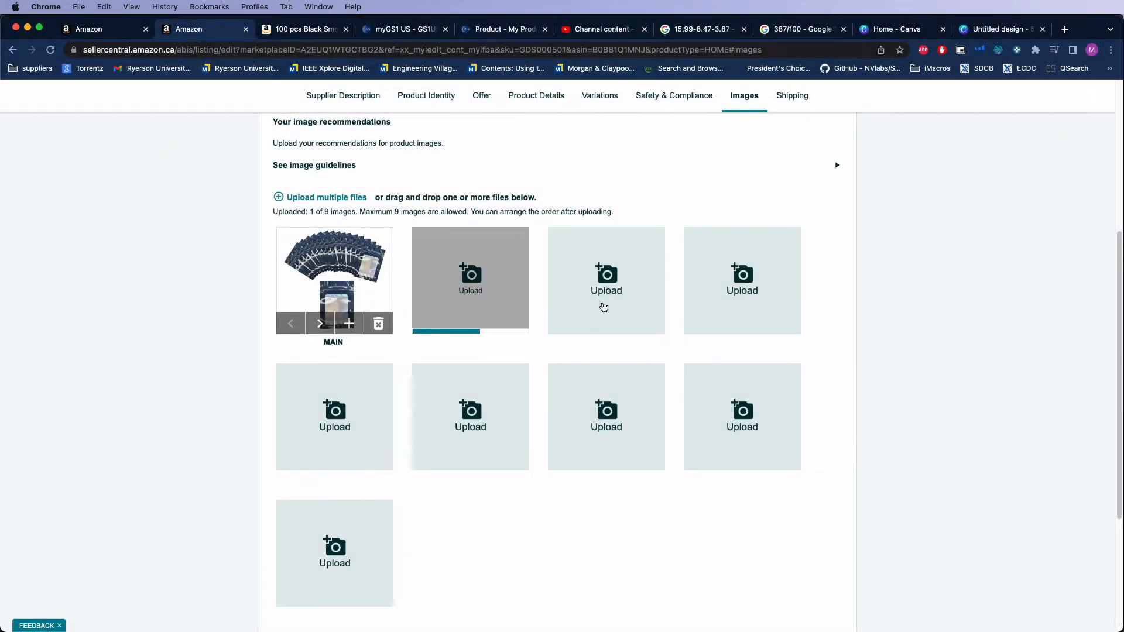
- Upload fourth.jpg from the Edited folder to the third image slot
click(603, 306)
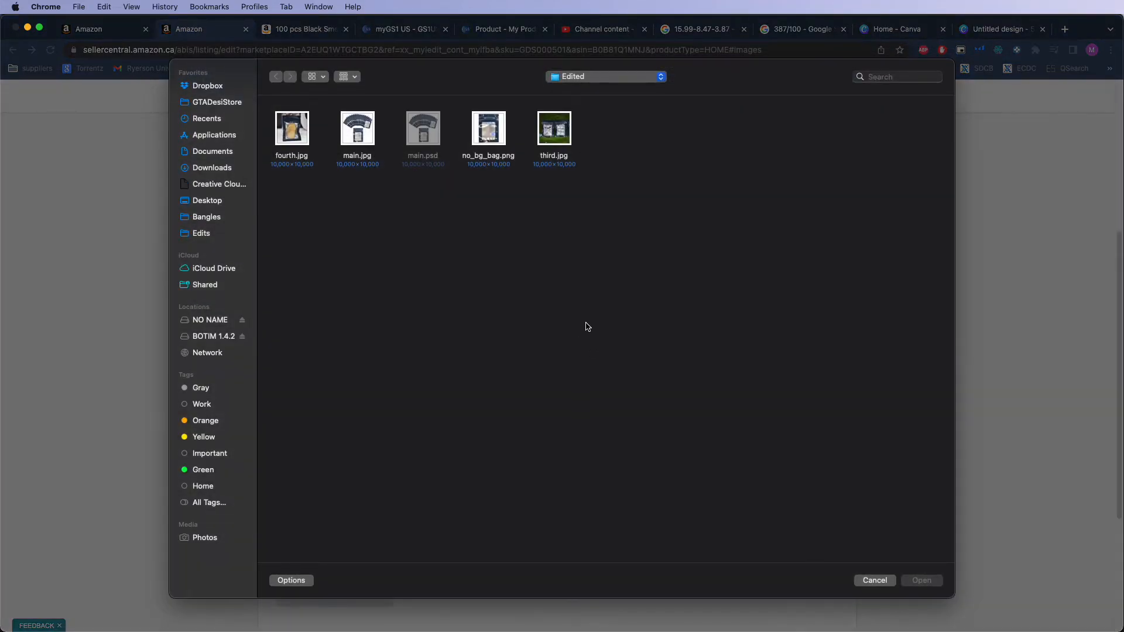
click(565, 77)
click(591, 92)
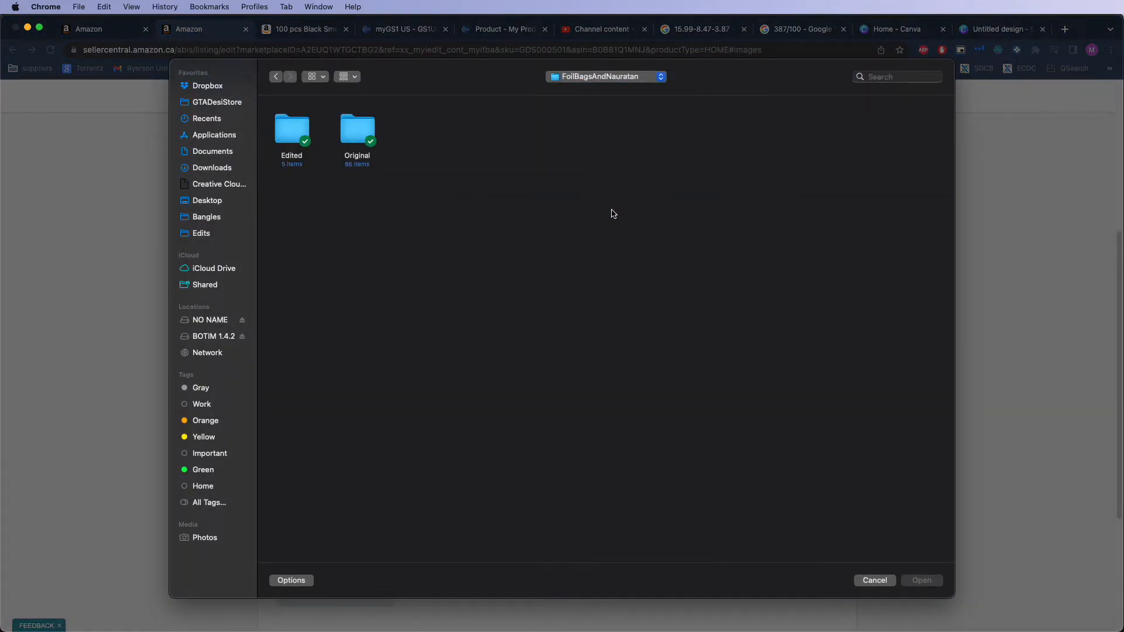
double_click(307, 139)
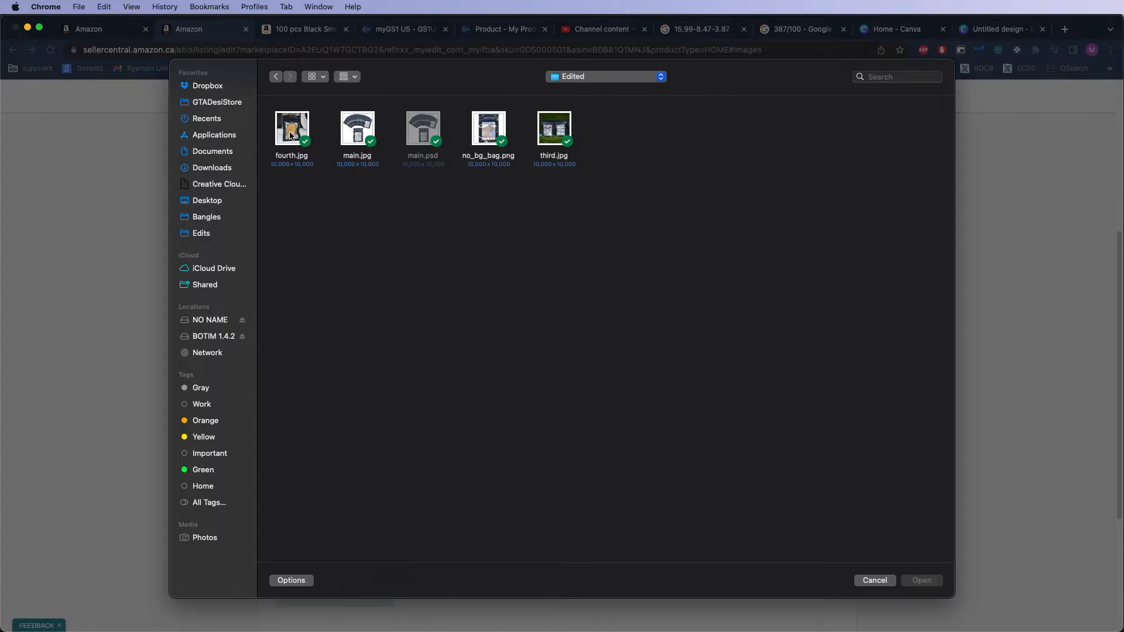
click(290, 136)
click(917, 585)
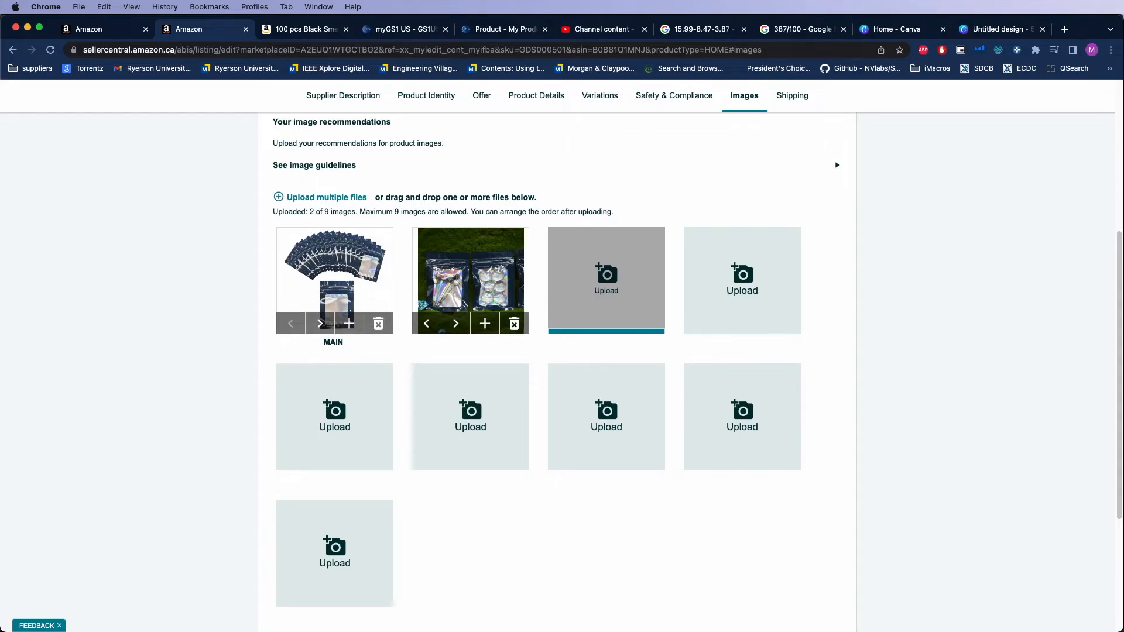
- Switch to Photoshop and hide the DSC_0075 layer
key(super+Tab)
click(966, 444)
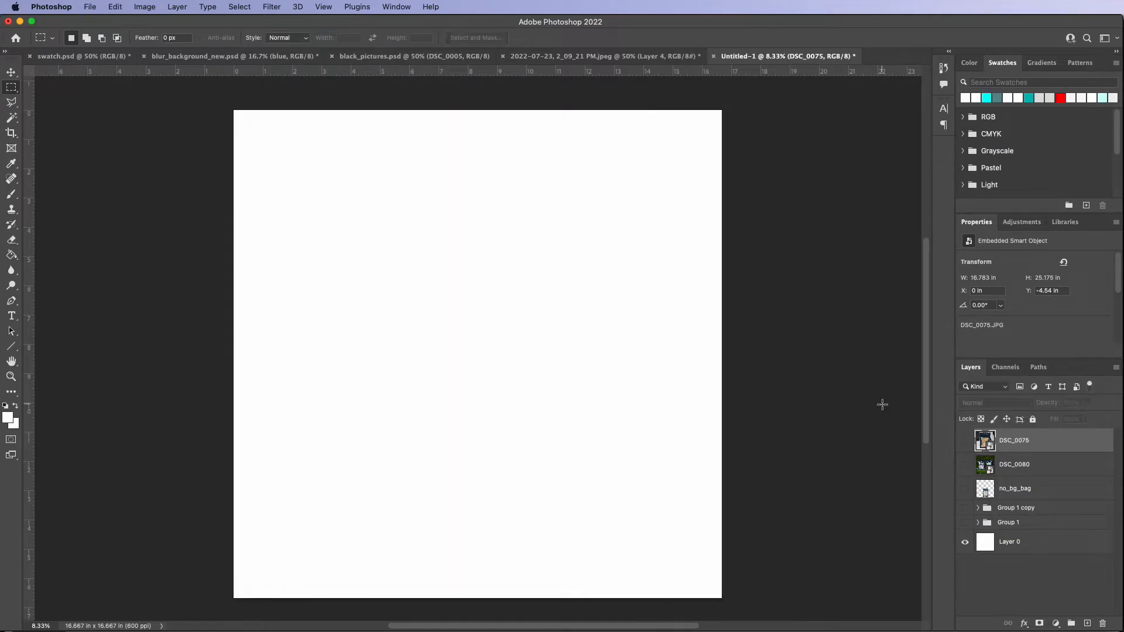
click(90, 6)
mouse_move(137, 187)
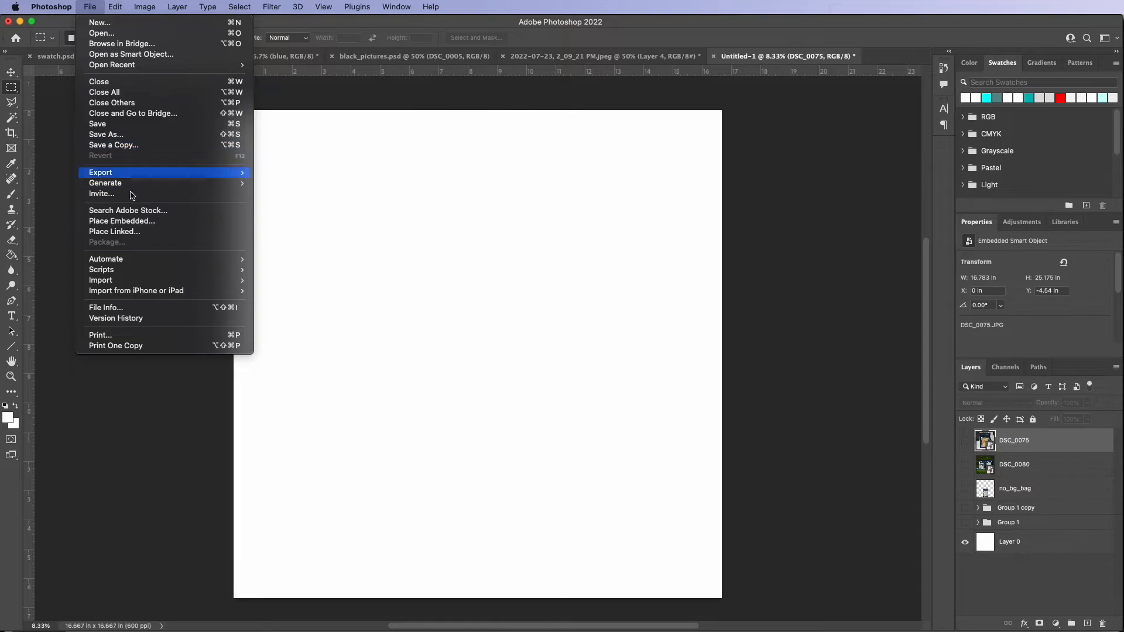
click(132, 221)
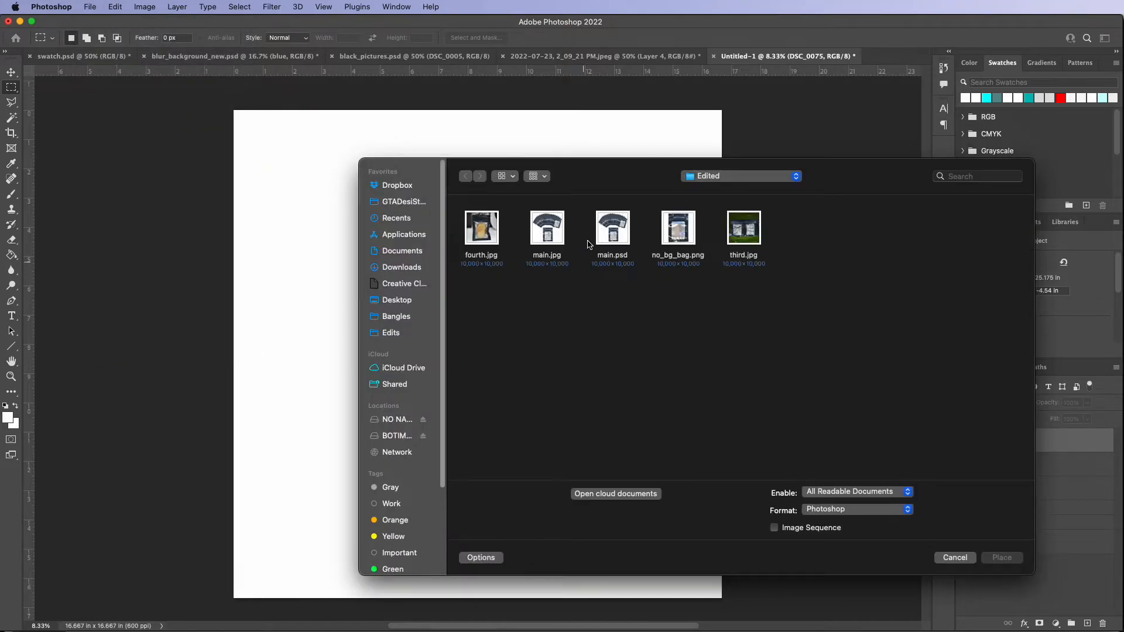
click(738, 176)
click(734, 188)
double_click(527, 234)
scroll(696, 417, down, 10)
scroll(696, 417, down, 5)
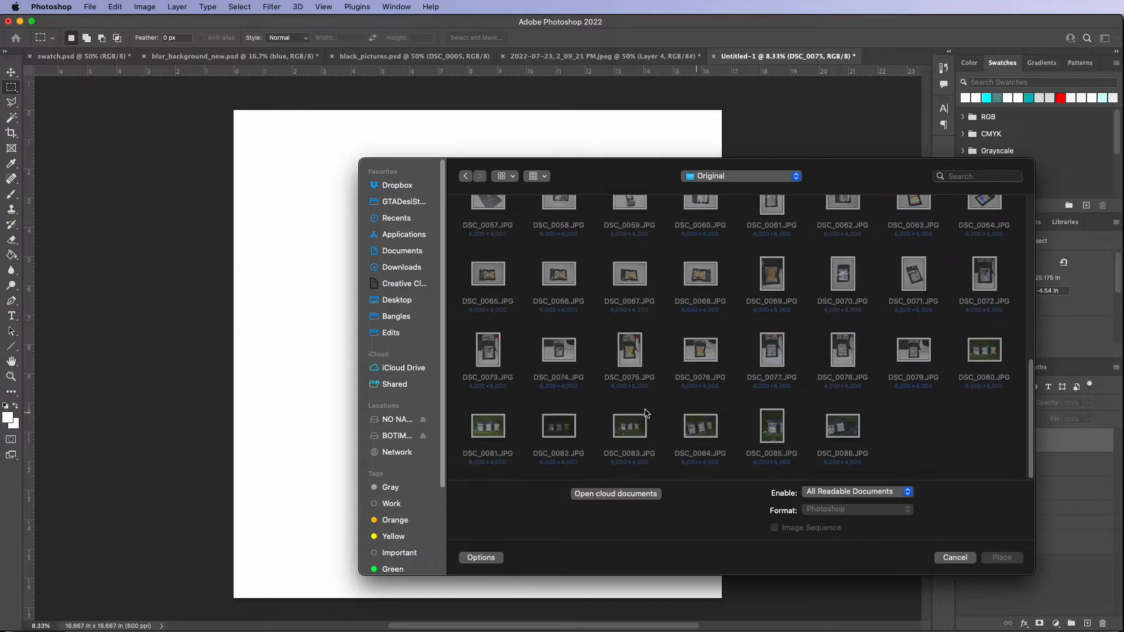
click(493, 362)
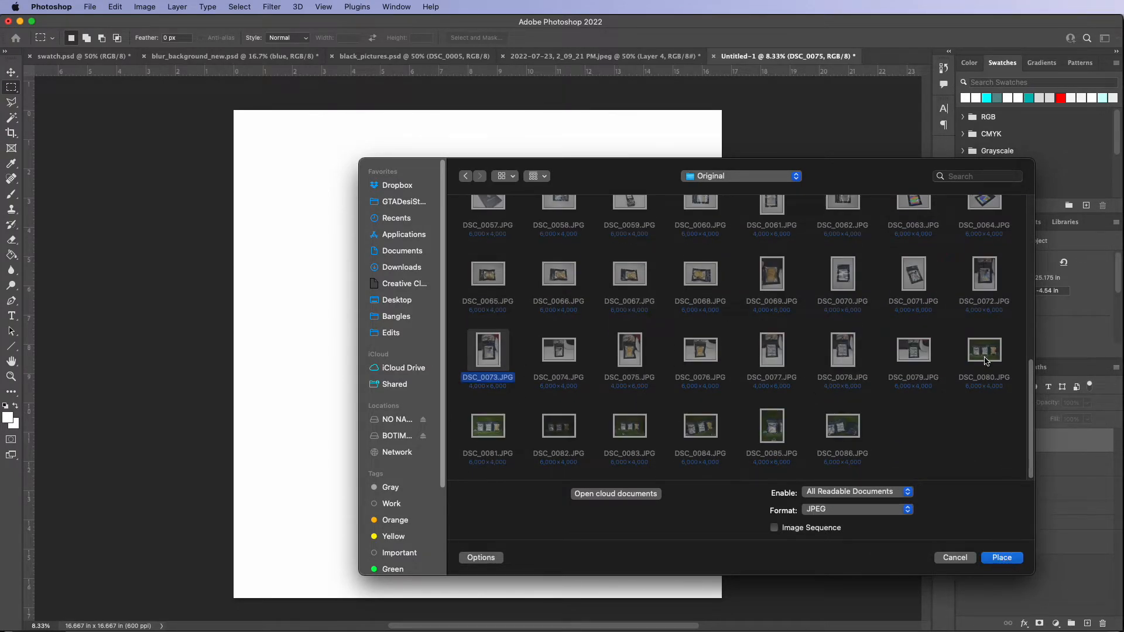
click(987, 291)
click(1010, 565)
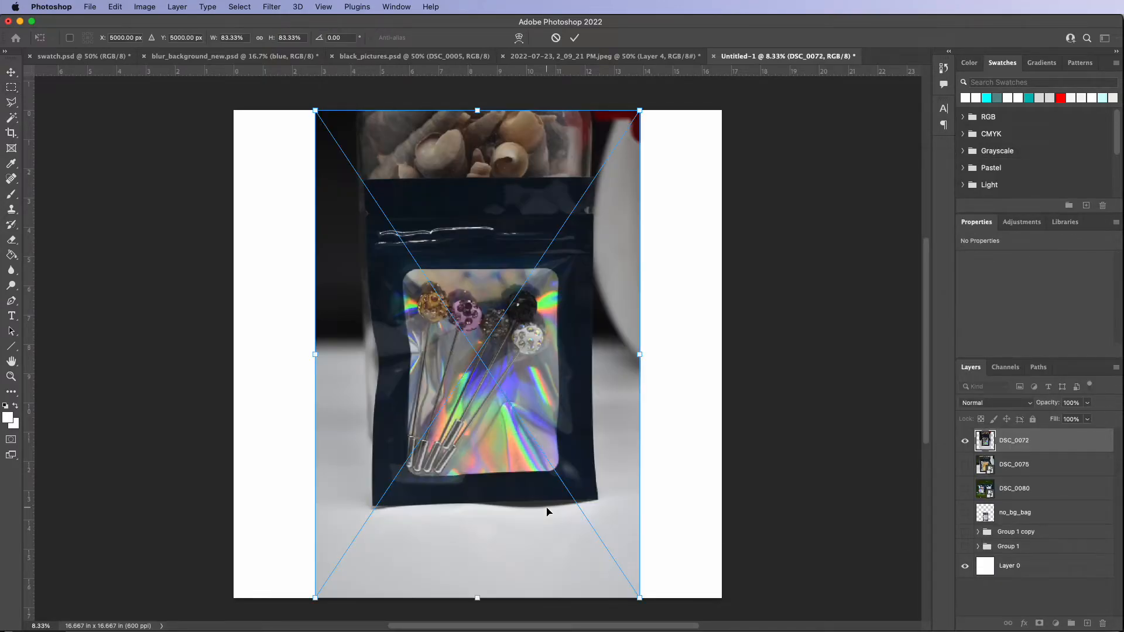
click(556, 38)
- Place DSC_0073.JPG from the Original folder as an embedded image and enlarge it to about 126% to span the canvas width
click(90, 7)
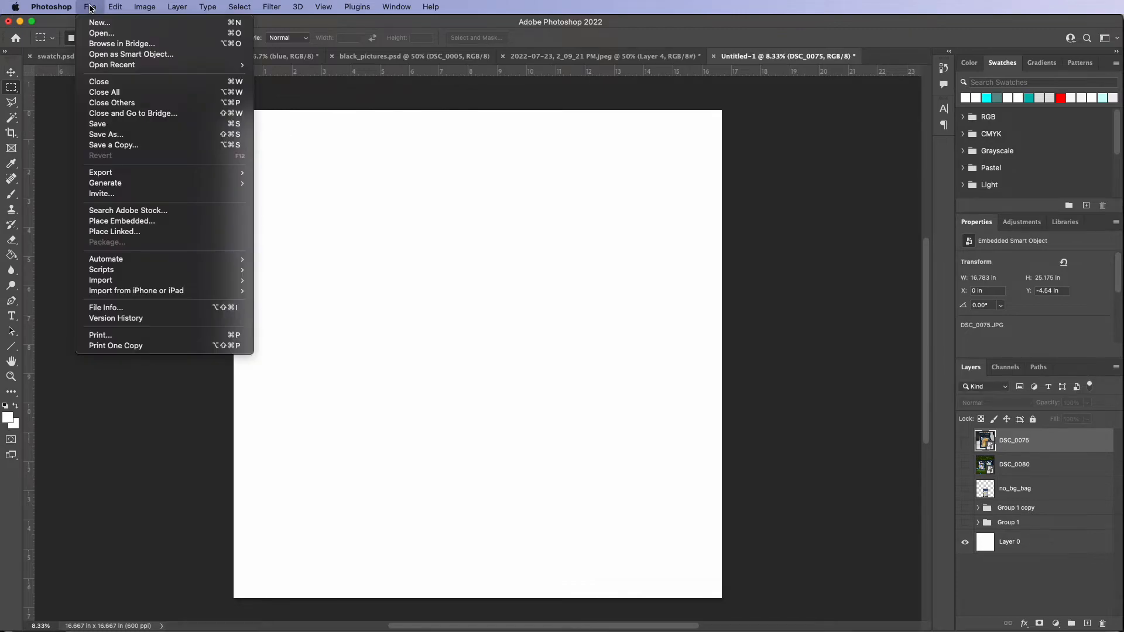
key(Return)
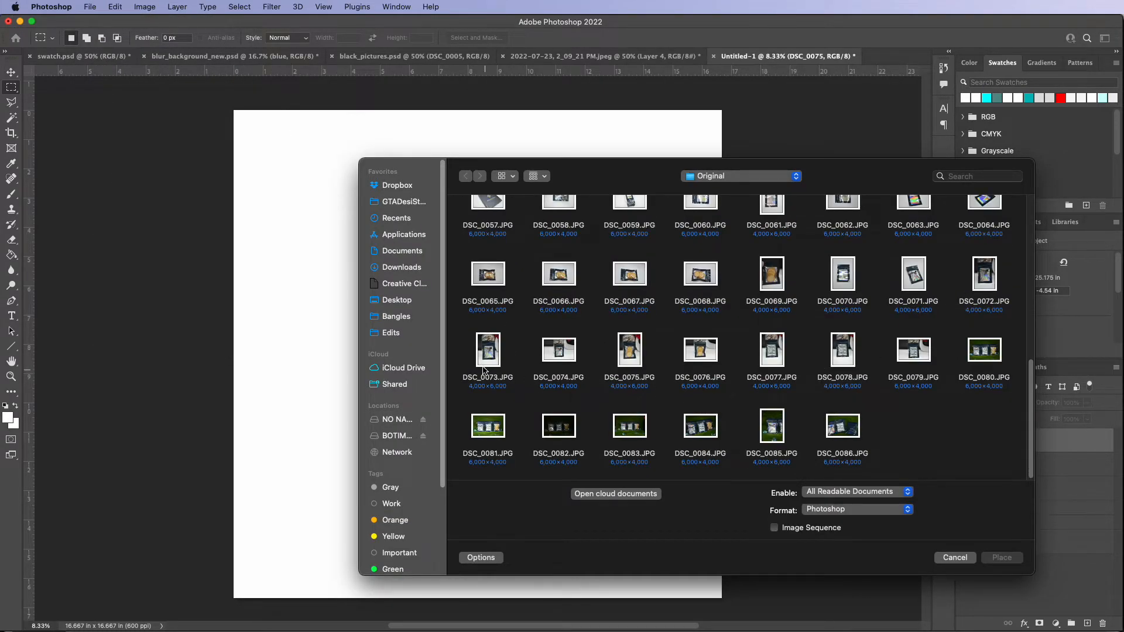
click(484, 371)
click(1000, 558)
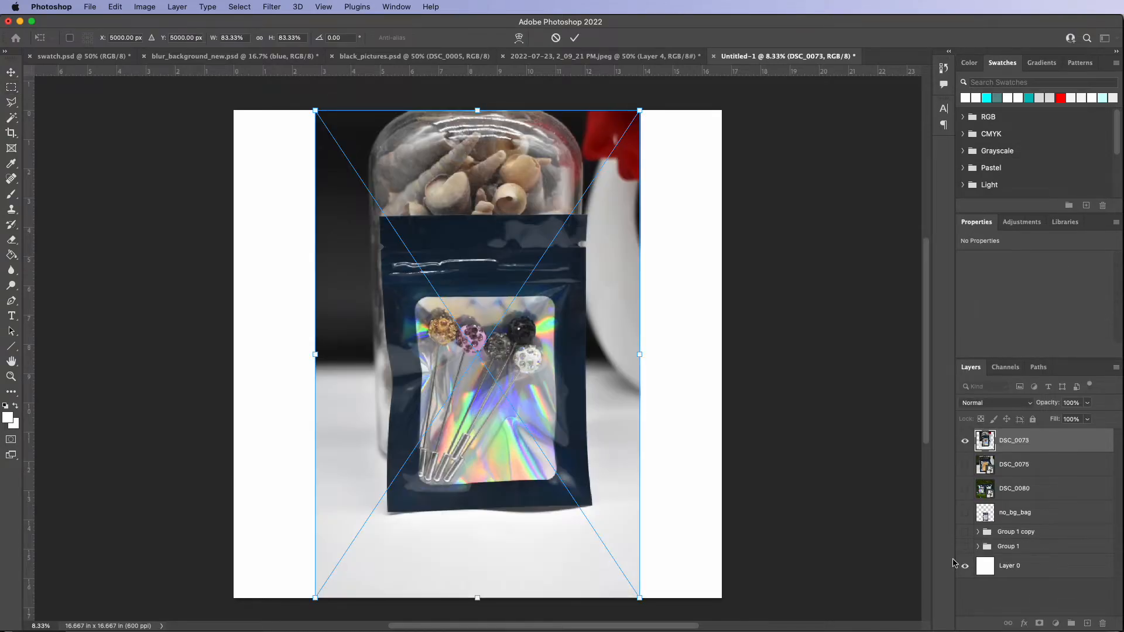
drag(586, 477, 505, 455)
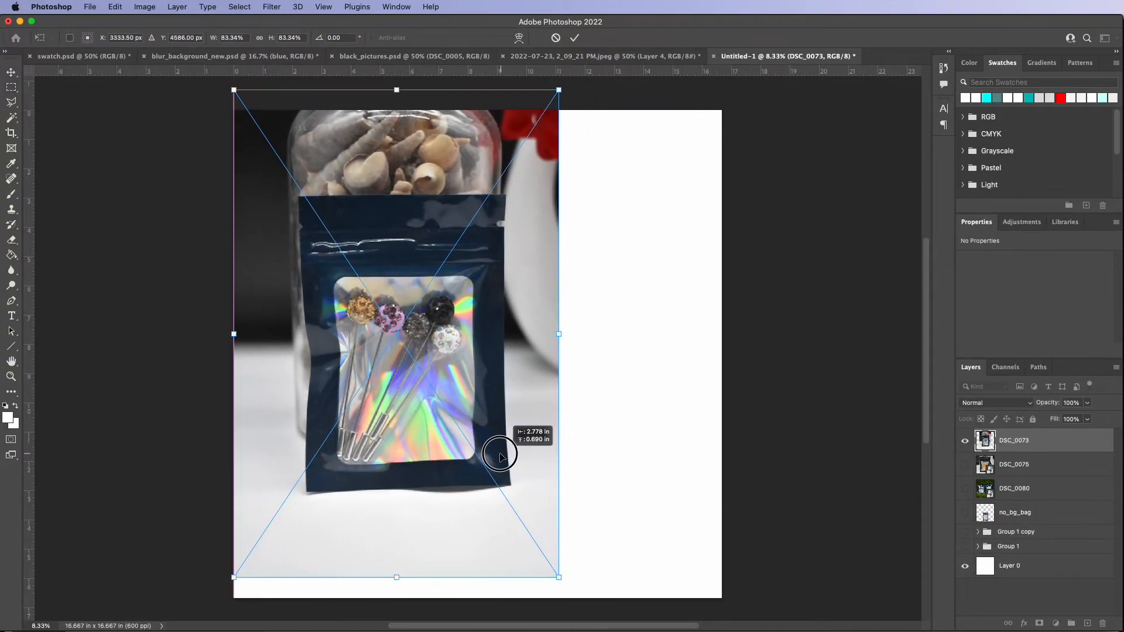
drag(558, 576, 640, 414)
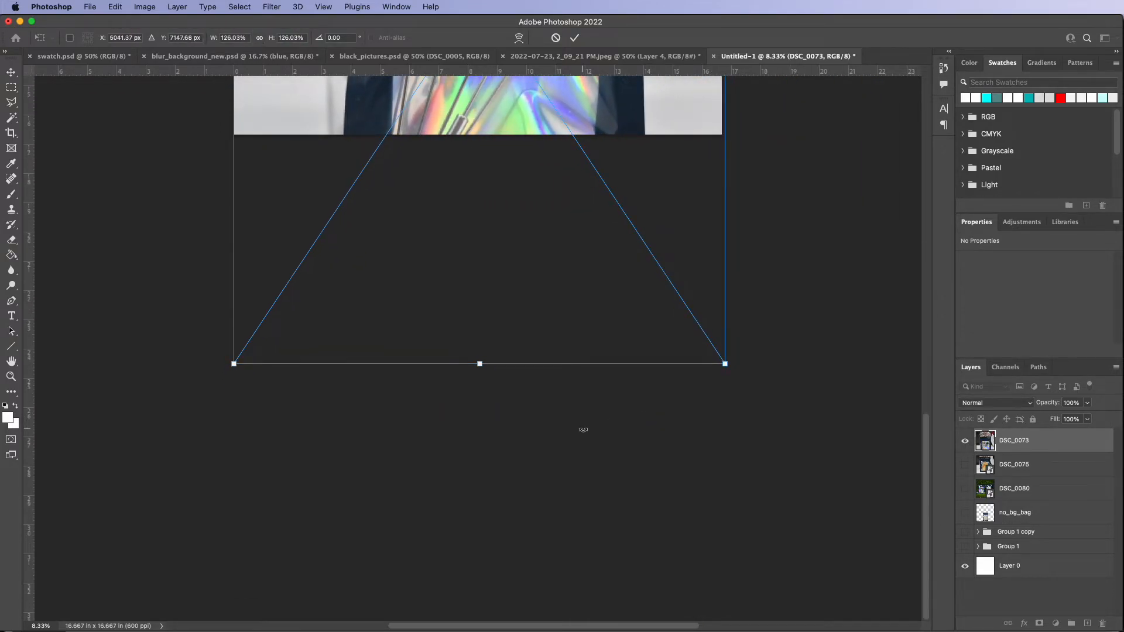
click(574, 38)
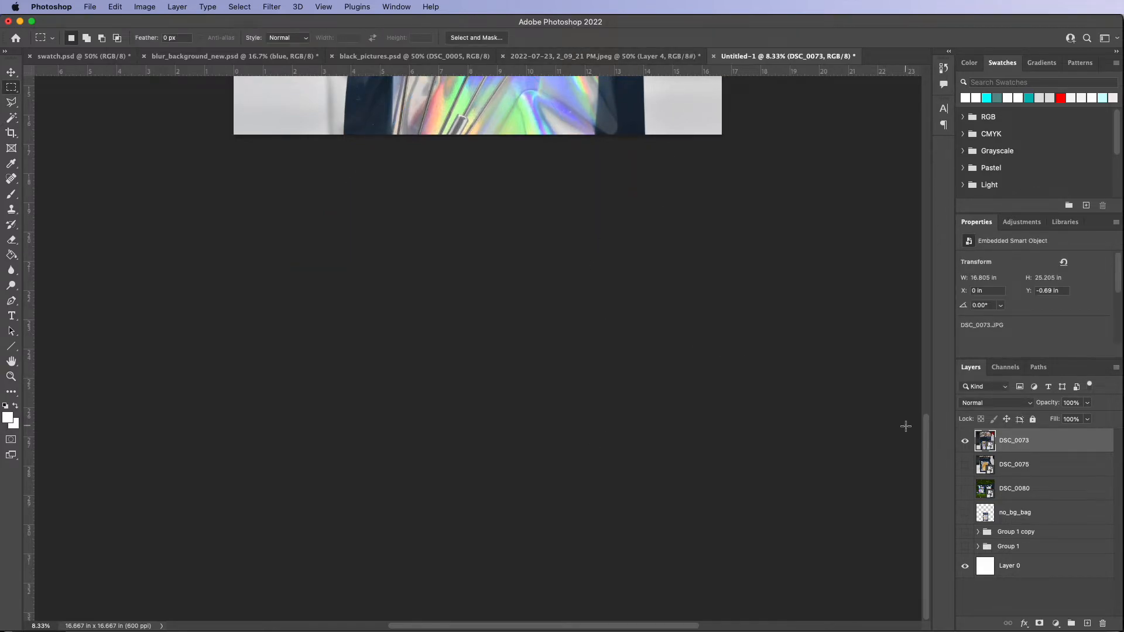
- Move the DSC_0073 photo up to about Y -4.72 in so the whole bag sits inside the square canvas
drag(923, 439, 921, 265)
key(v)
drag(512, 398, 505, 281)
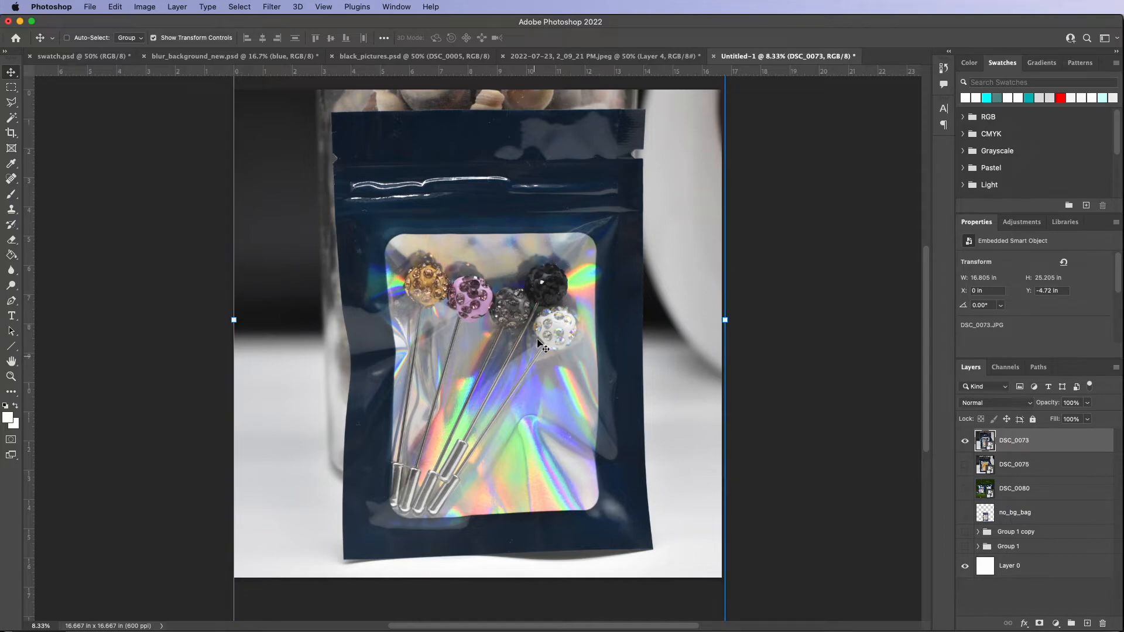
click(11, 86)
- Save a JPEG copy of the composition as fifth.jpg in the FoilBagsAndNauratan/Edited folder, and hide the DSC_0073 layer
click(89, 6)
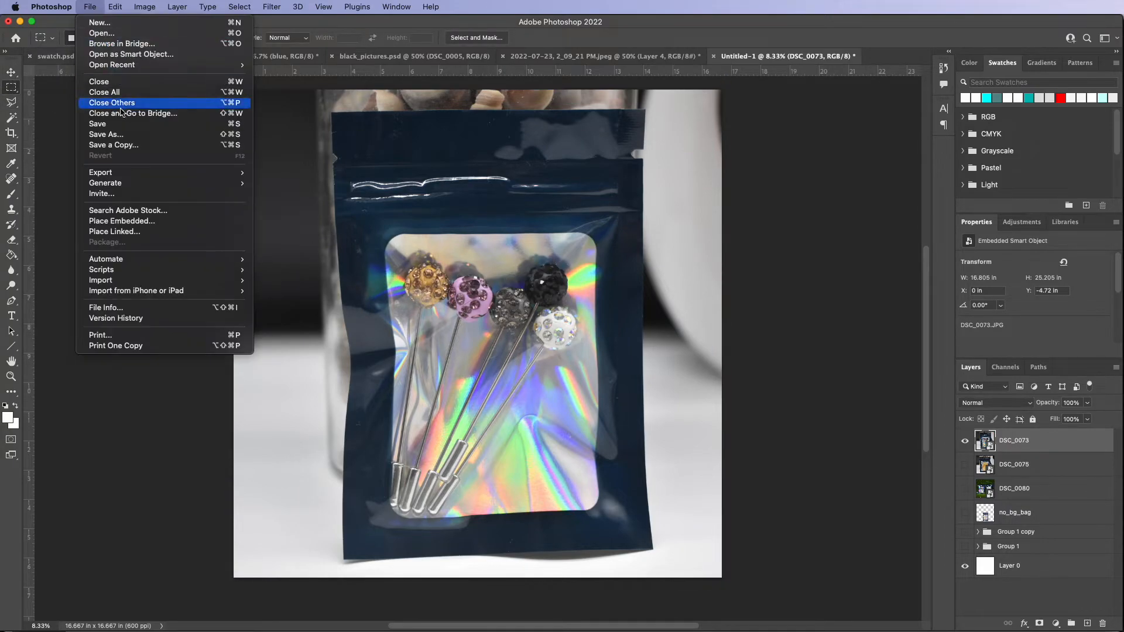
click(112, 145)
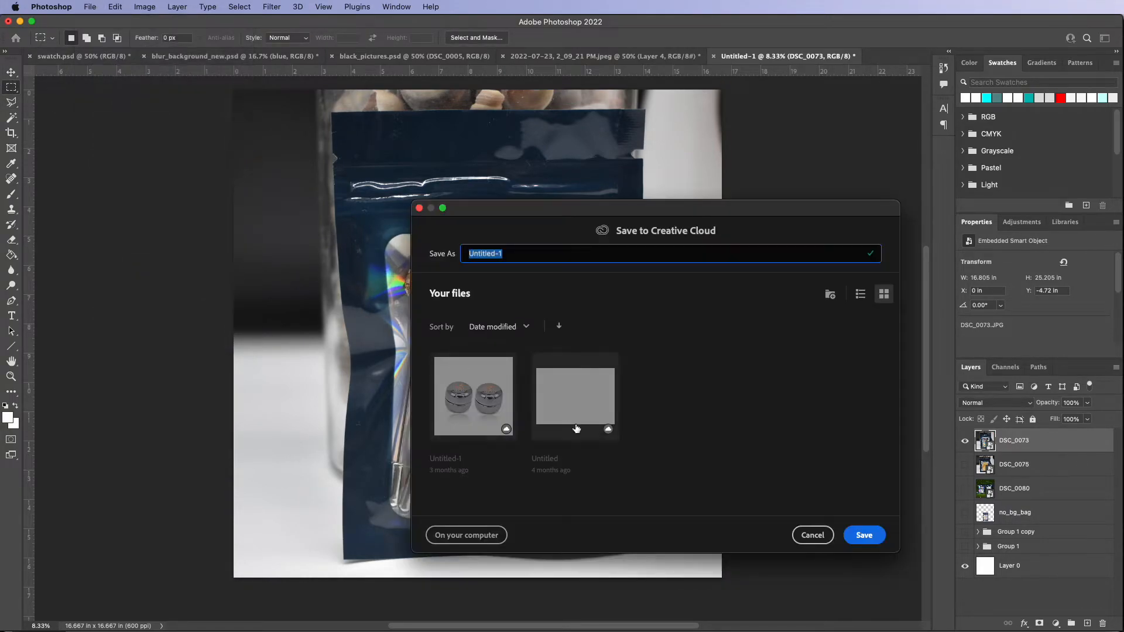
click(466, 532)
click(517, 187)
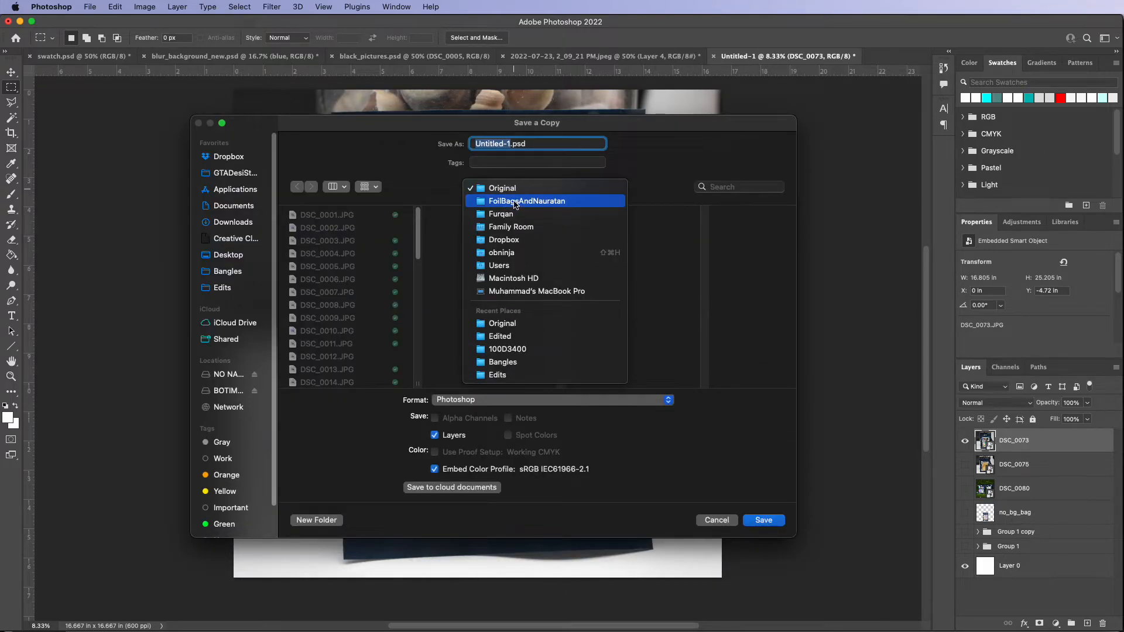
click(518, 203)
click(688, 216)
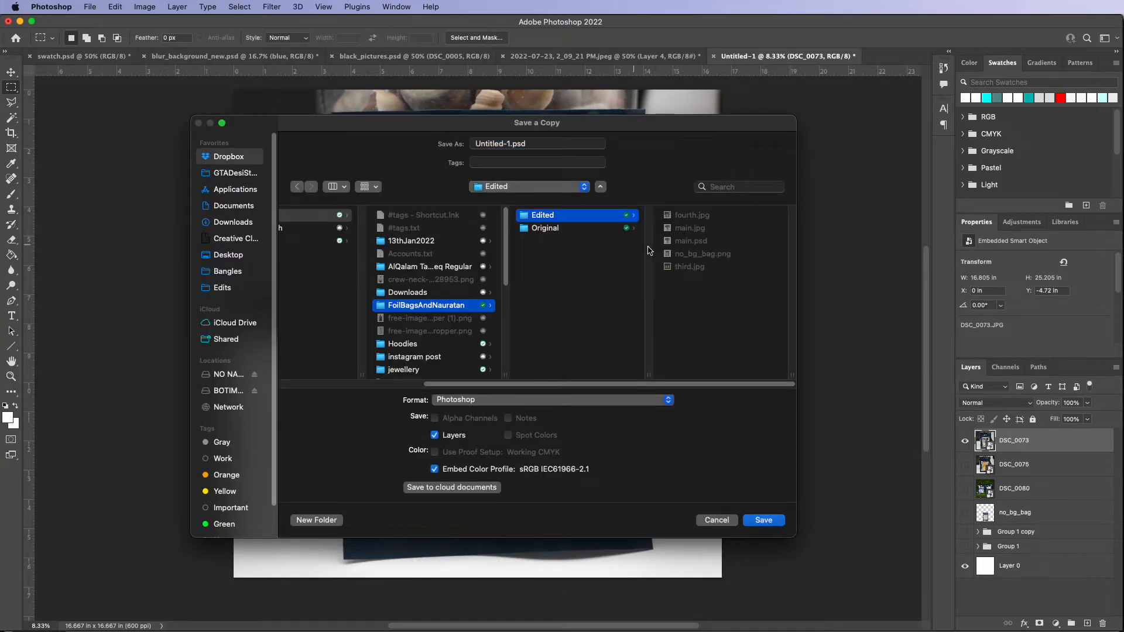
click(545, 401)
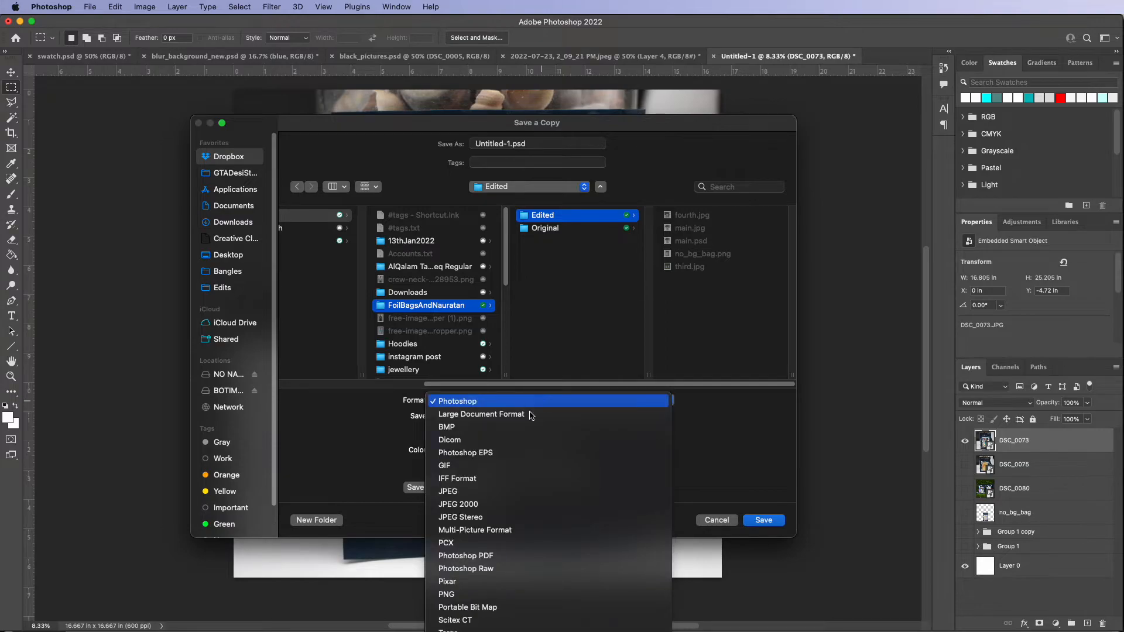
click(467, 491)
drag(511, 144, 414, 152)
text(fifth.jpg)
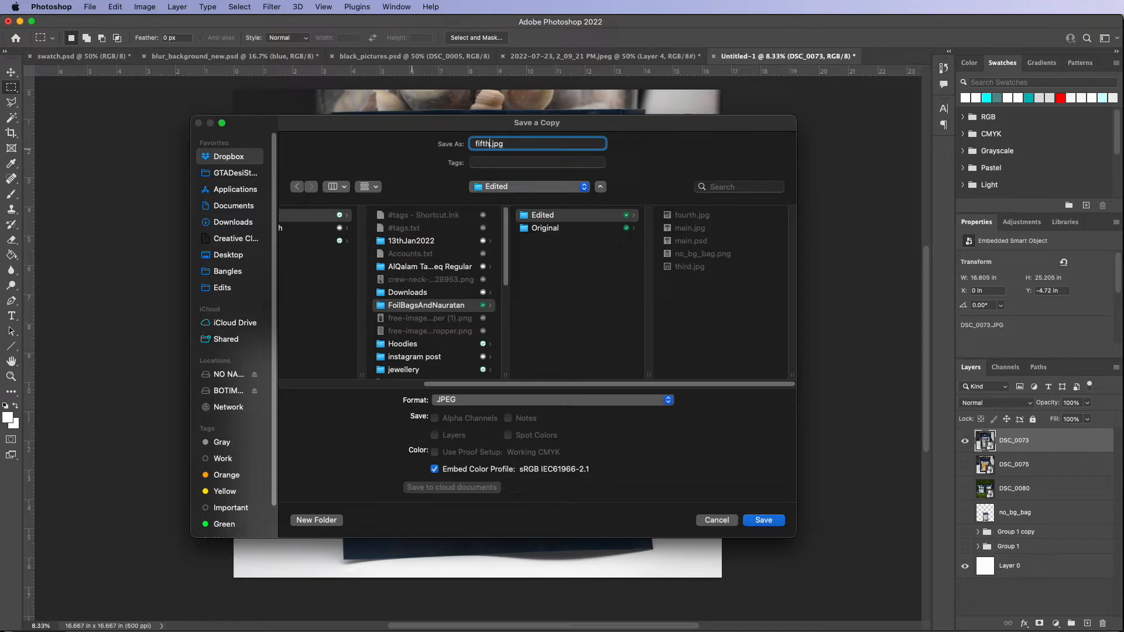
key(Return)
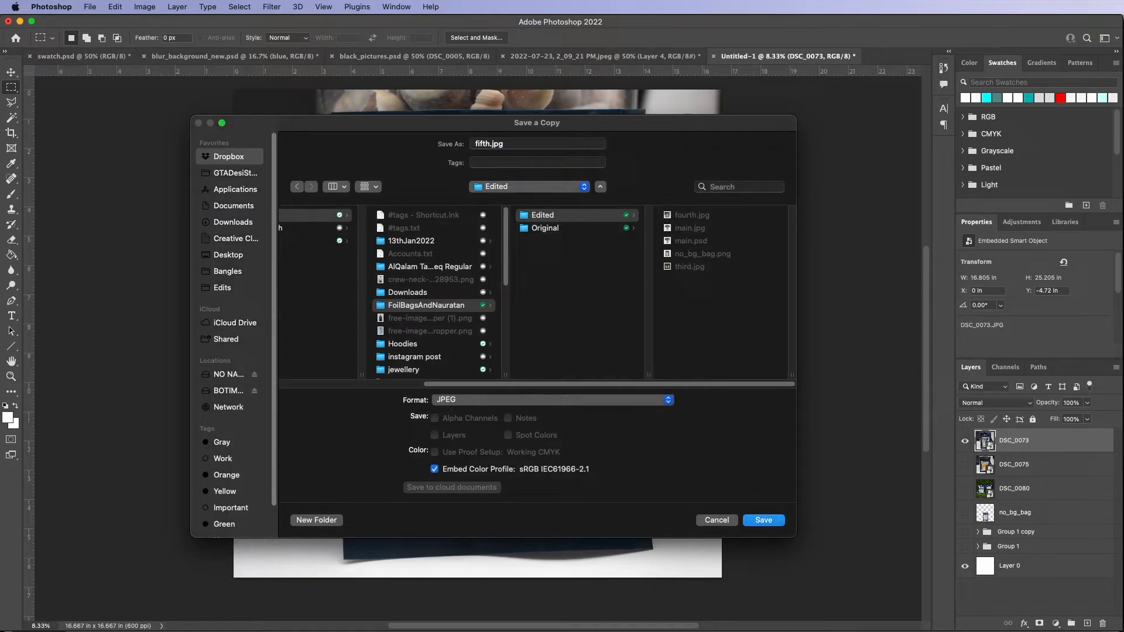
click(764, 520)
click(576, 176)
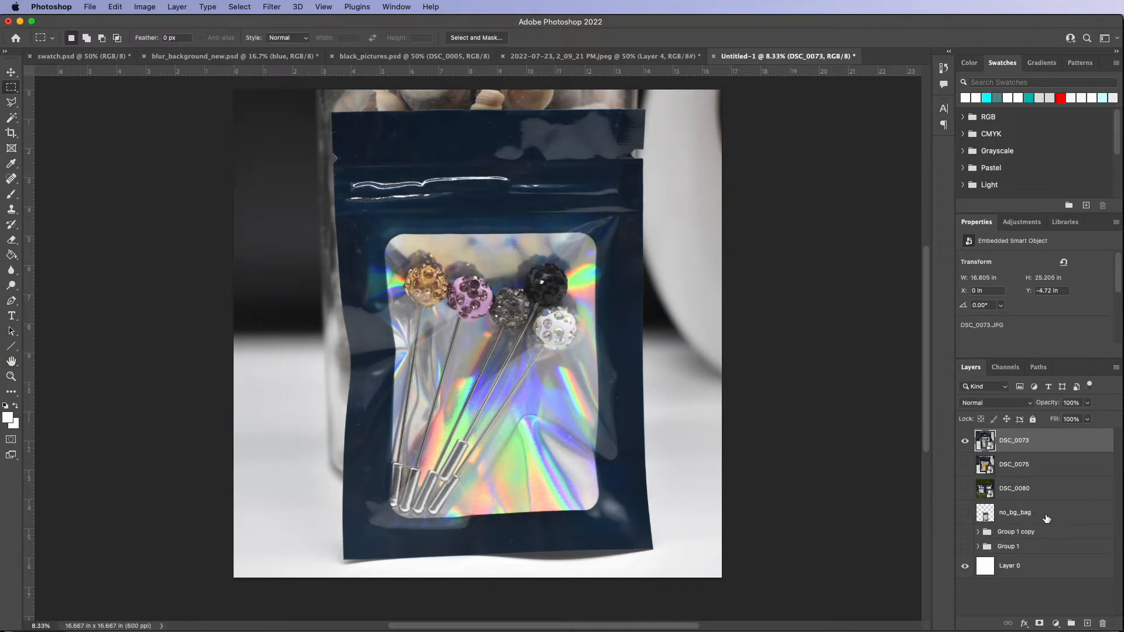
click(964, 440)
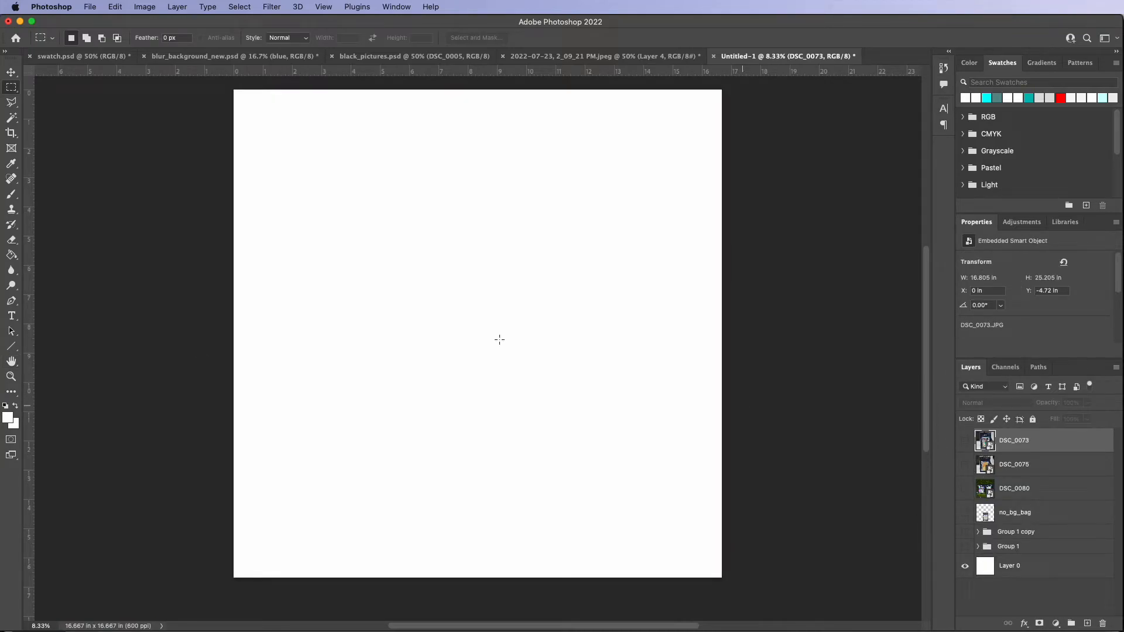
click(90, 9)
click(124, 144)
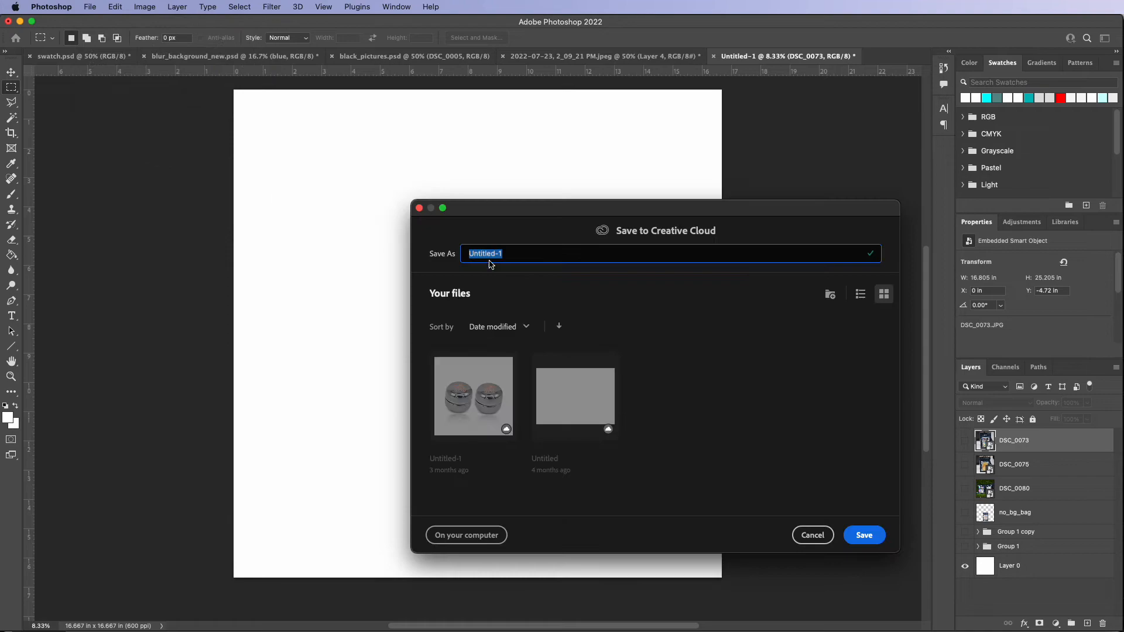
click(813, 533)
- Place DSC_0063.JPG from the FoilBagsAndNauratan/Original folder into the composition as an embedded image
click(88, 7)
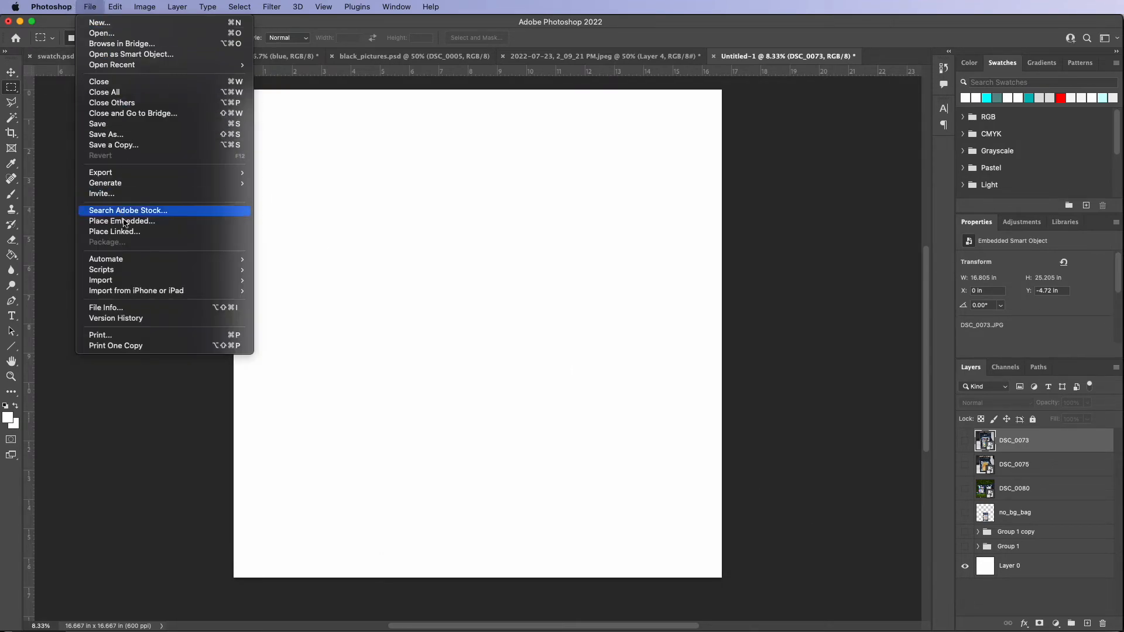
click(124, 233)
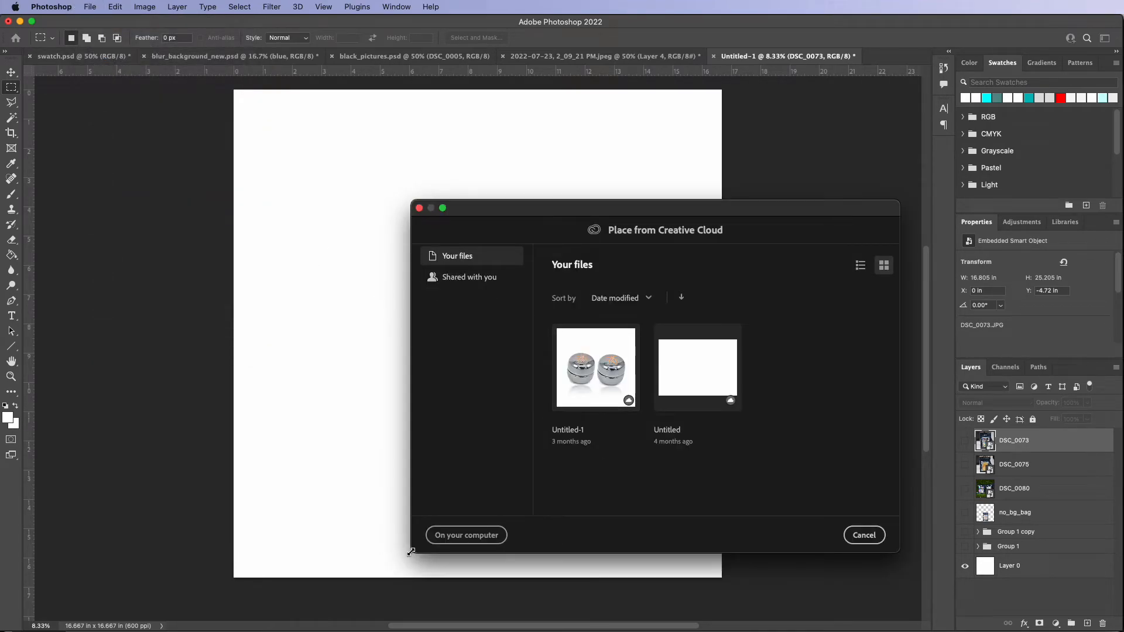
click(466, 535)
click(739, 175)
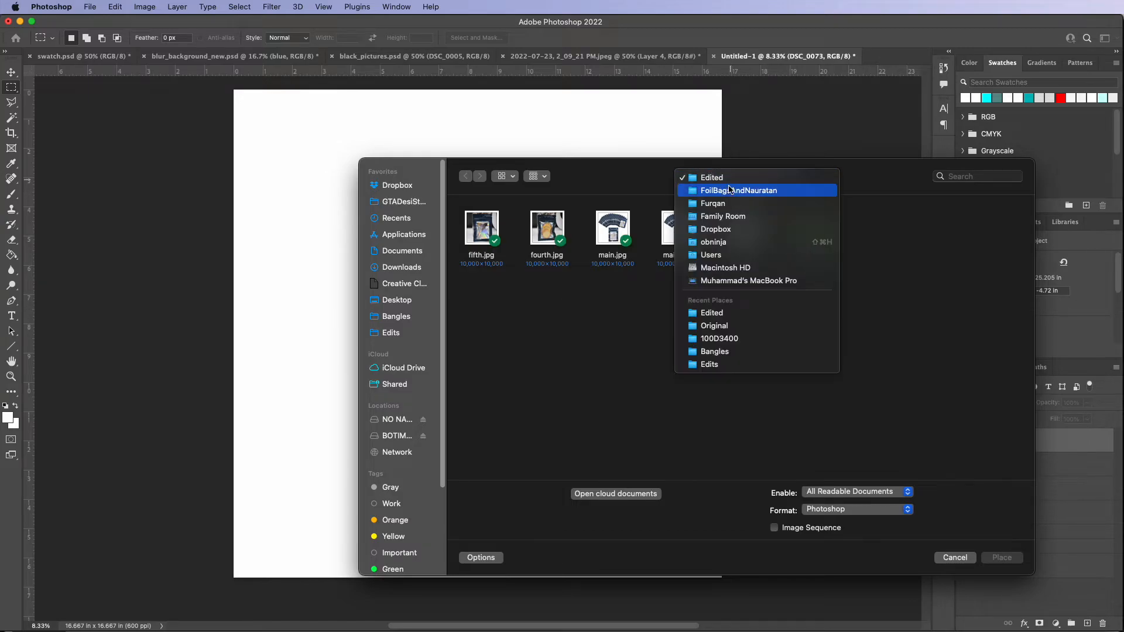
click(755, 188)
click(545, 226)
double_click(544, 226)
scroll(743, 384, down, 10)
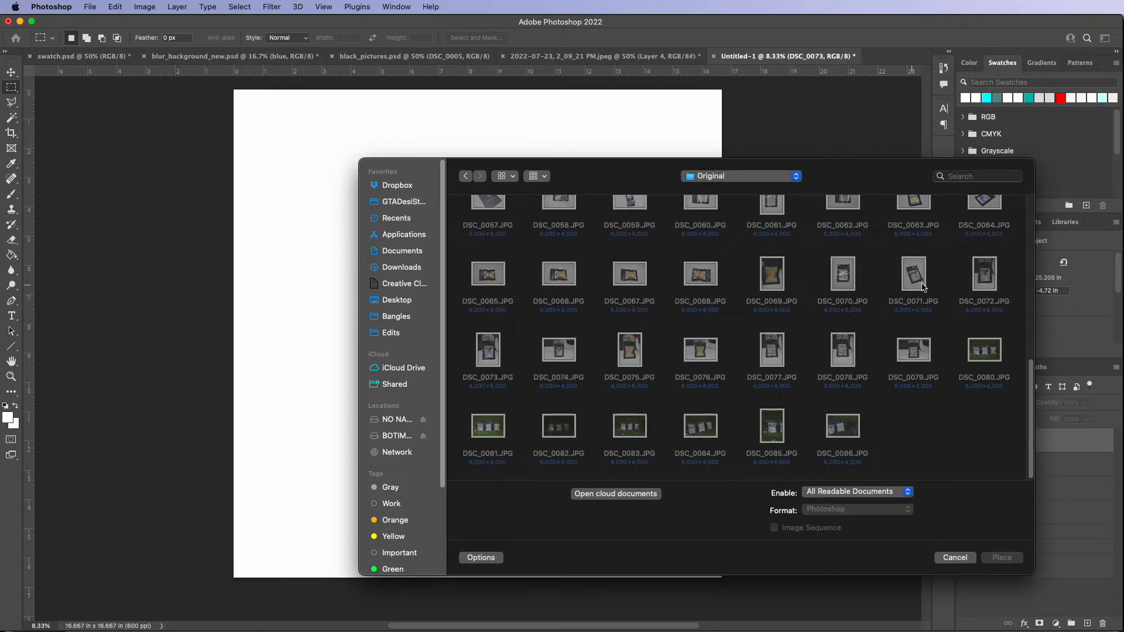
click(979, 207)
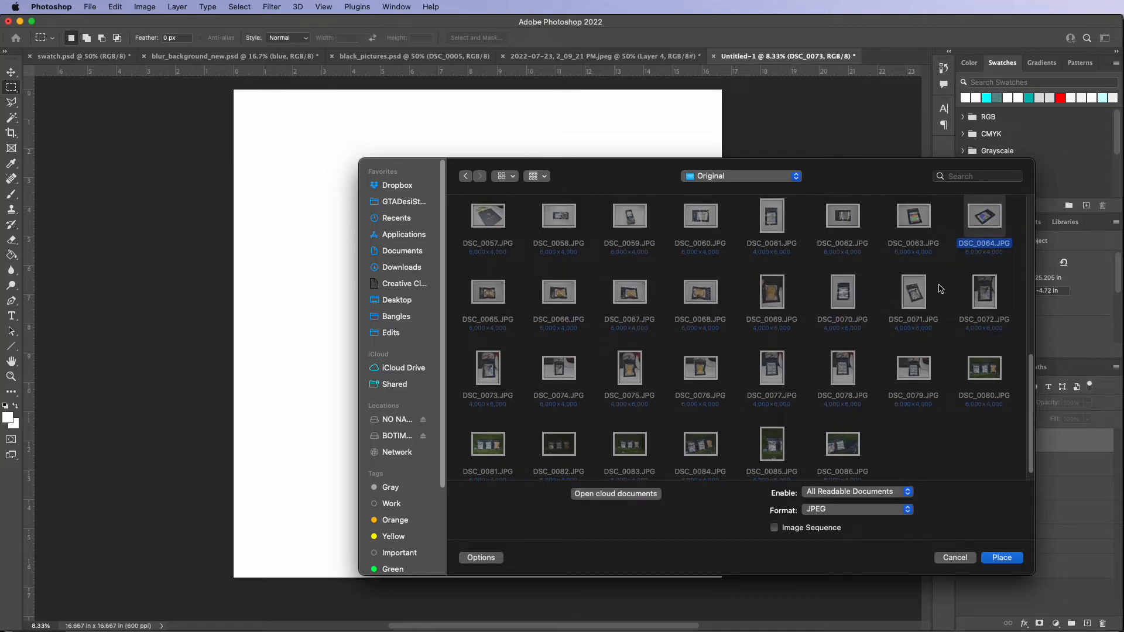
click(932, 223)
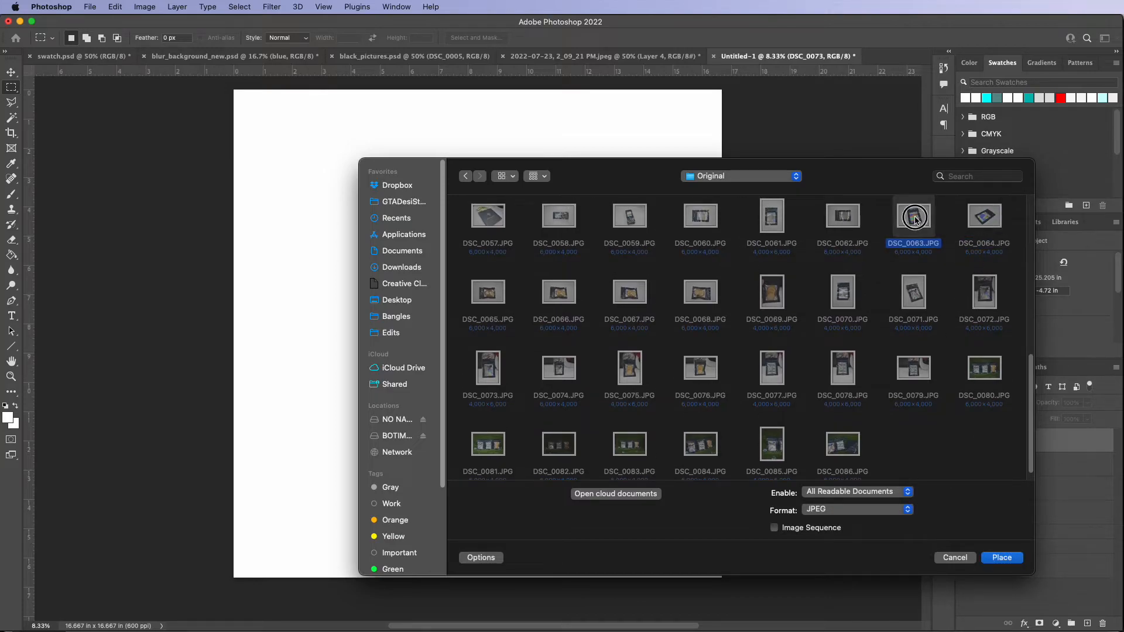
click(1001, 558)
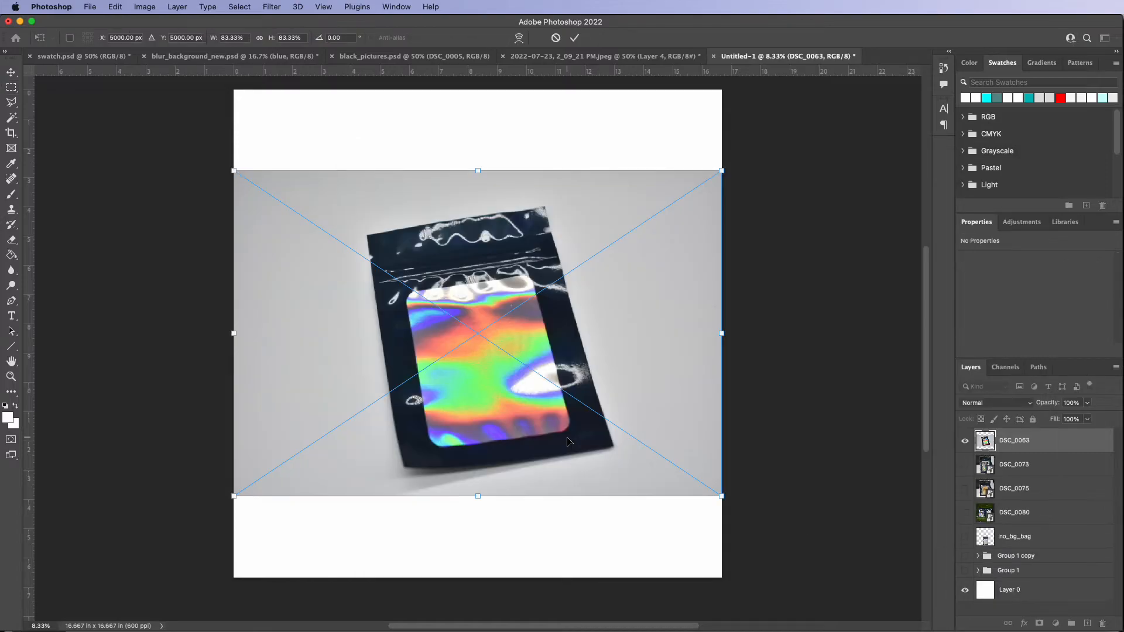
- Align the DSC_0063 photo with the canvas's top edge and enlarge it to about 125% to cover the full canvas height
drag(599, 430, 618, 396)
drag(574, 340, 571, 335)
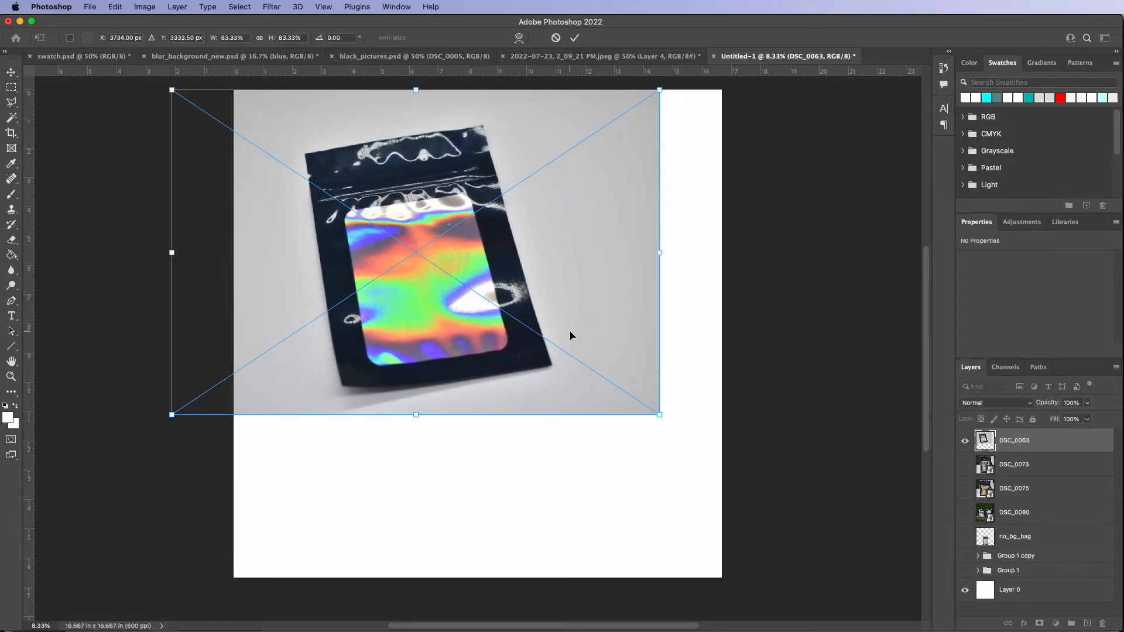
drag(660, 416, 808, 502)
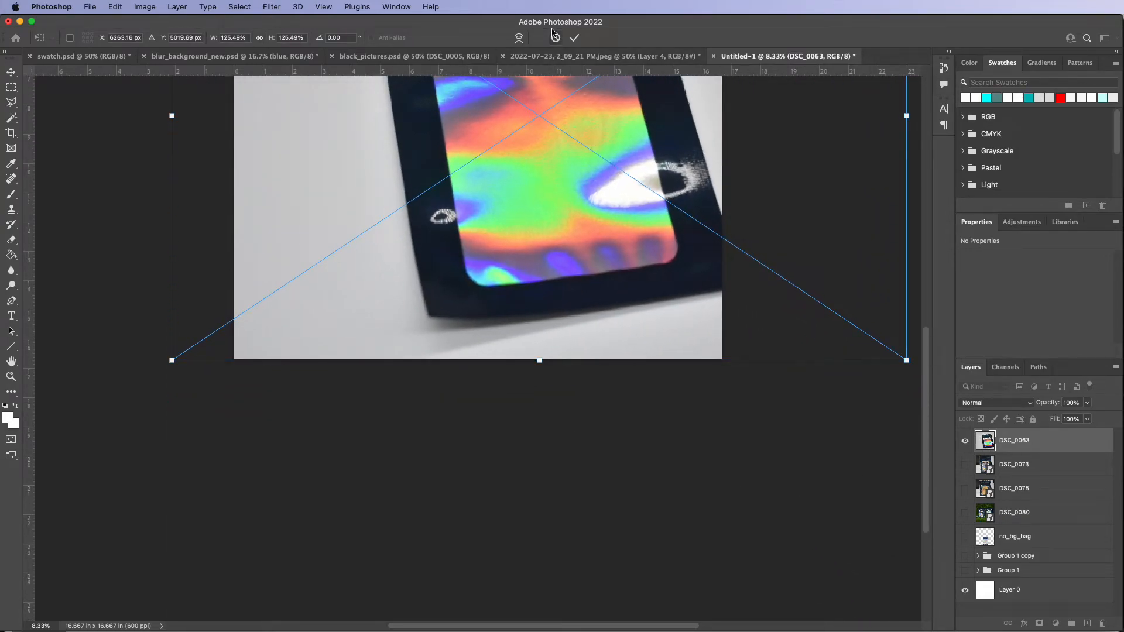
click(574, 38)
- Shift the DSC_0063 photo left to about X -4.53 in so the whole bag fits inside the canvas
drag(569, 320, 545, 533)
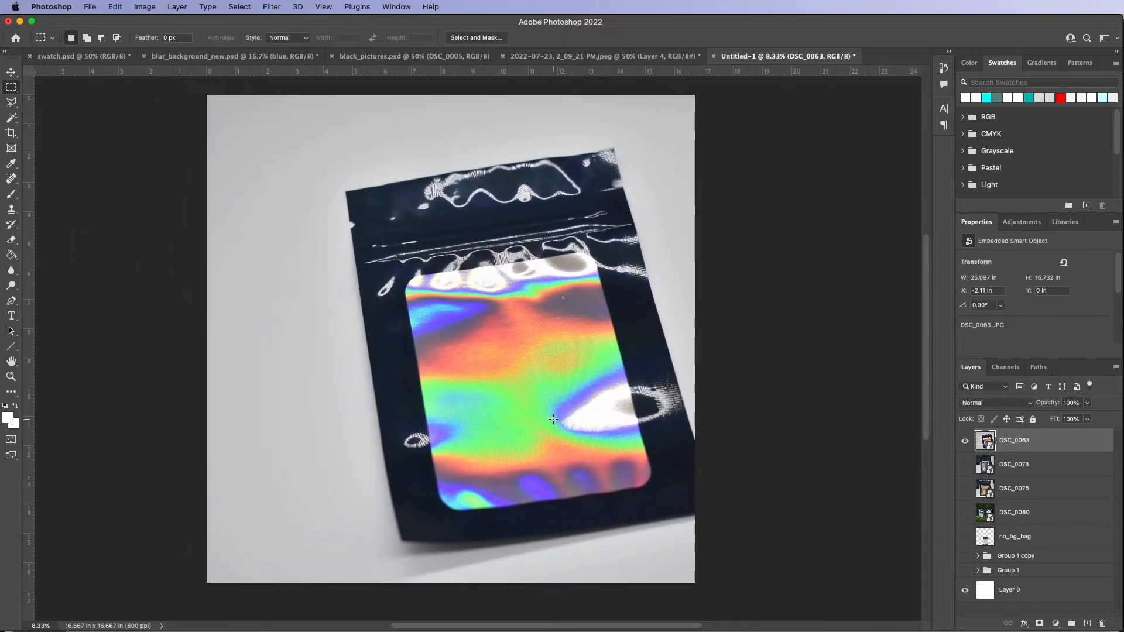
key(v)
drag(556, 353, 478, 354)
- Save a JPEG copy of the composition as sixth.jpg in the FoilBagsAndNauratan/Edited folder, and hide the DSC_0063 layer
click(91, 10)
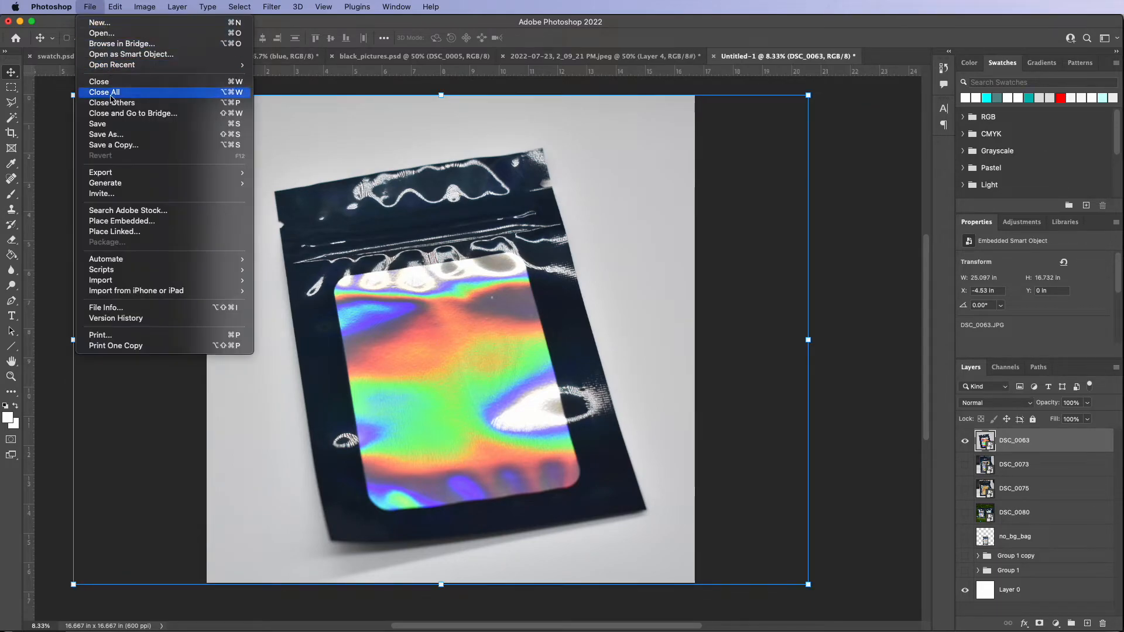
click(120, 152)
click(467, 535)
click(541, 193)
click(527, 204)
click(717, 216)
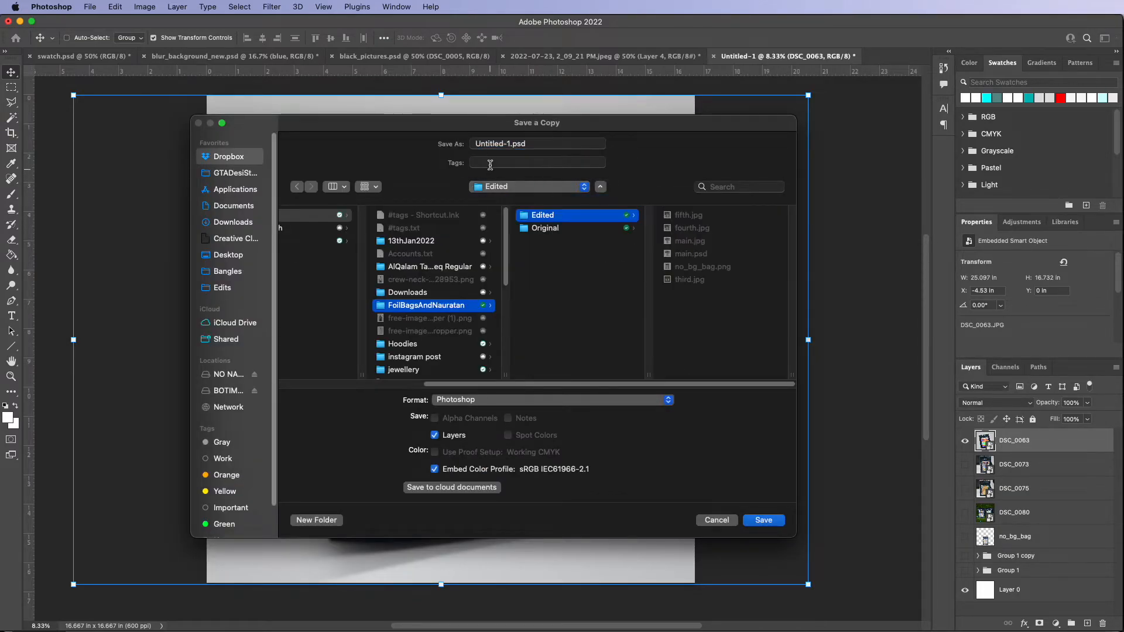
click(507, 402)
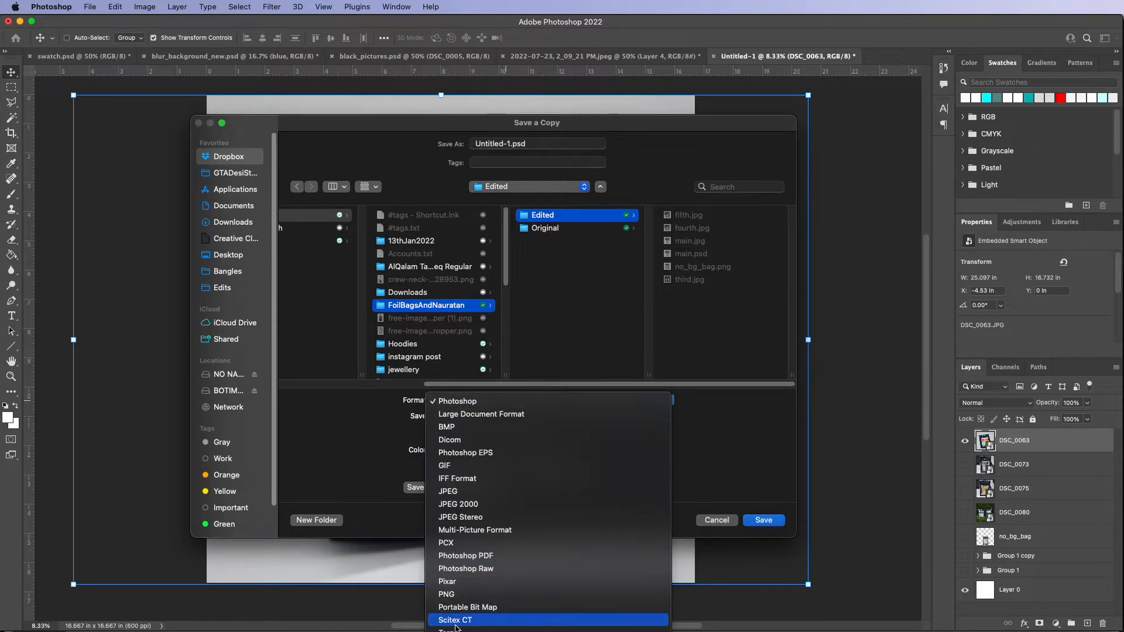
click(476, 491)
click(507, 143)
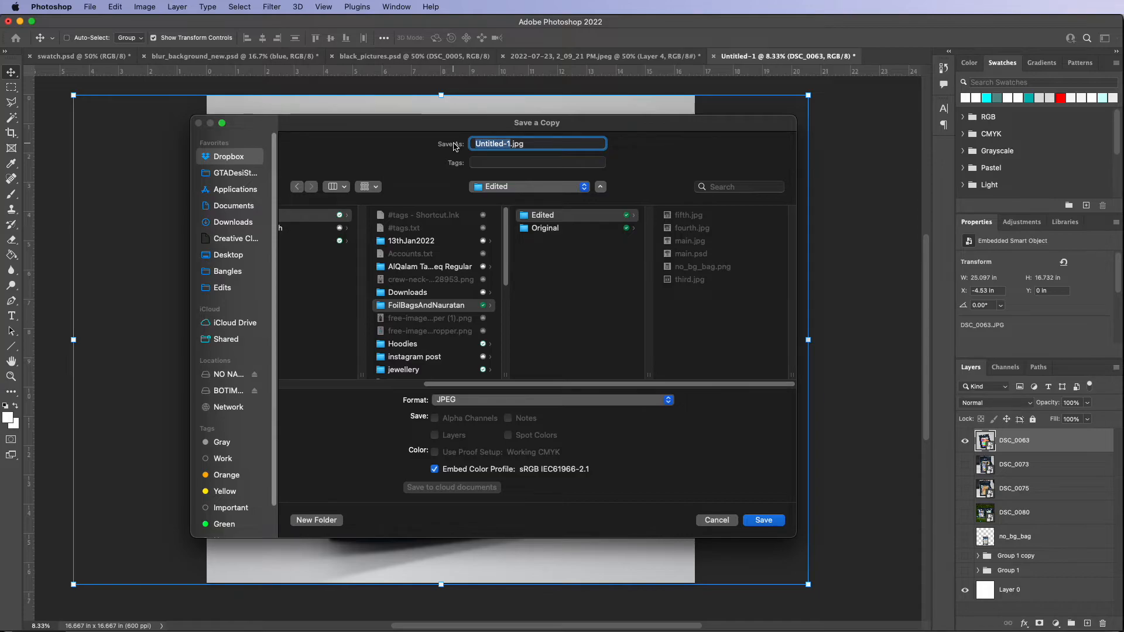
text(sixth)
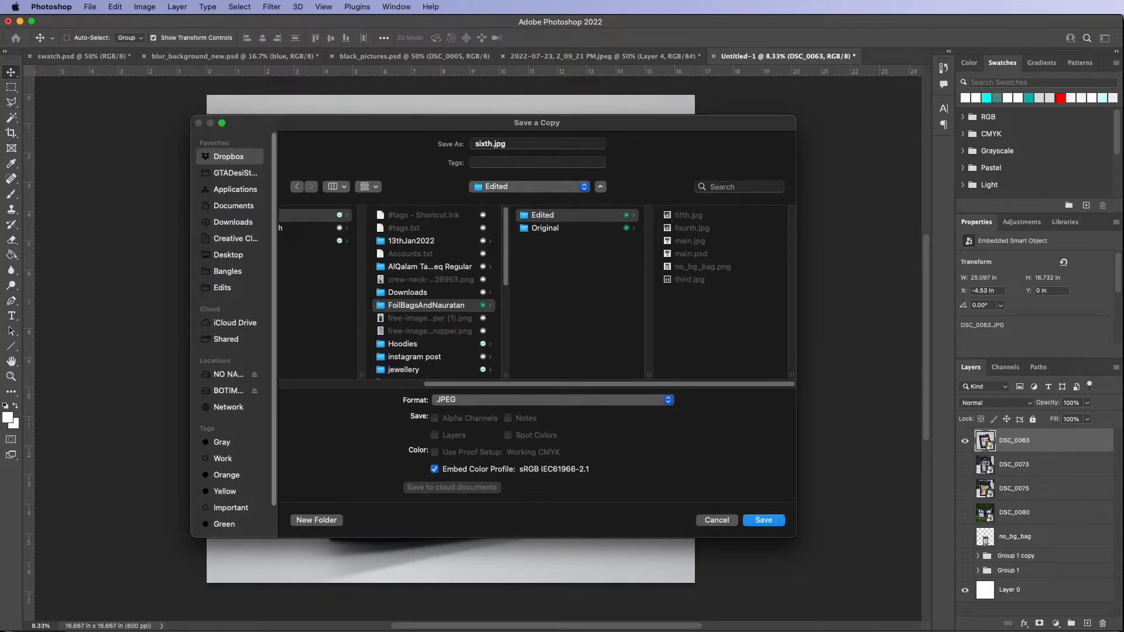
click(766, 520)
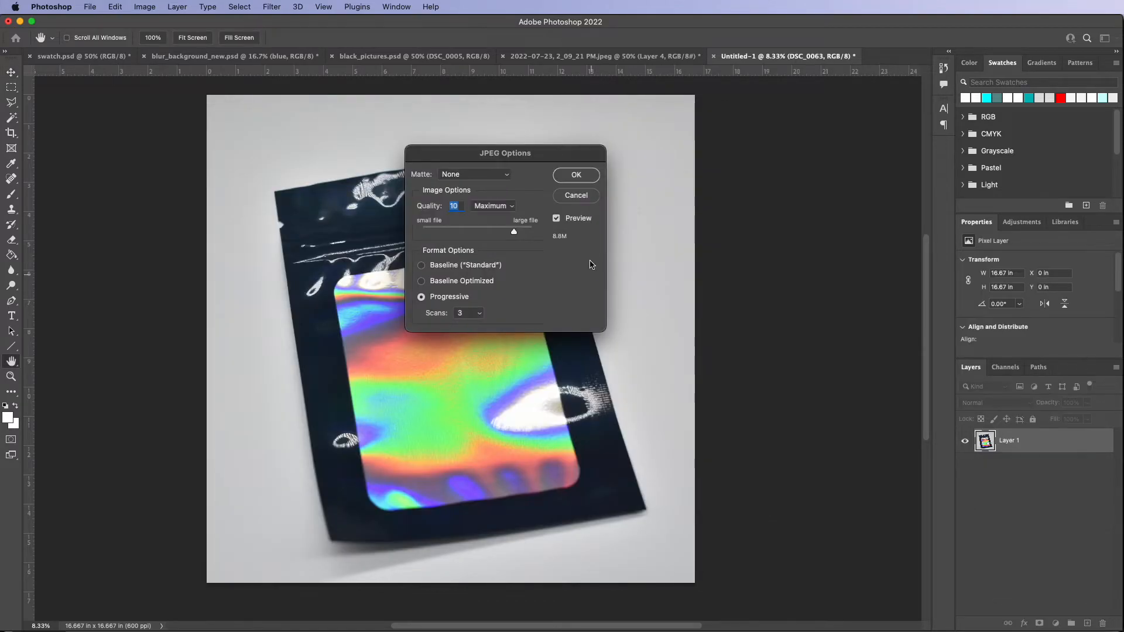
click(576, 175)
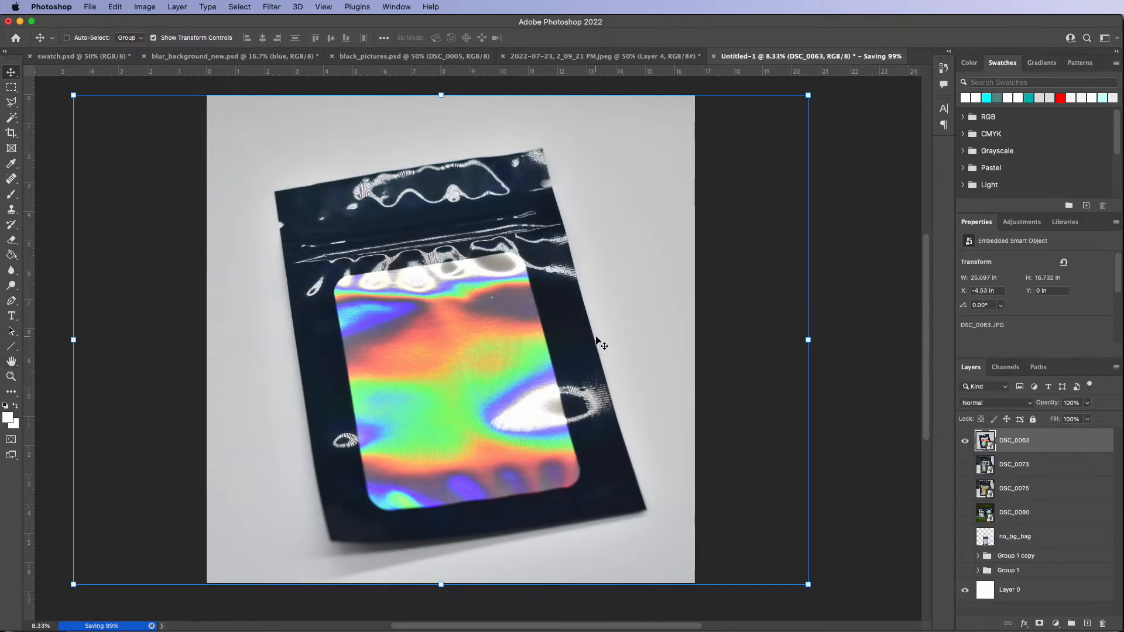
click(964, 441)
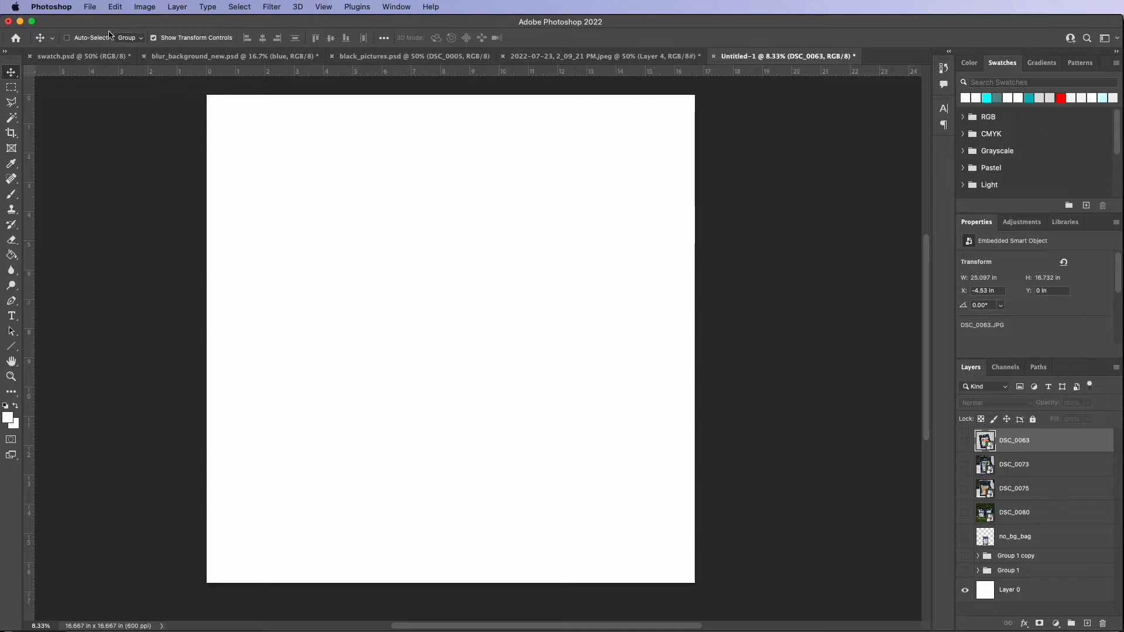
- Place DSC_0077.JPG from the FoilBagsAndNauratan/Original folder into the composition as an embedded image
click(90, 7)
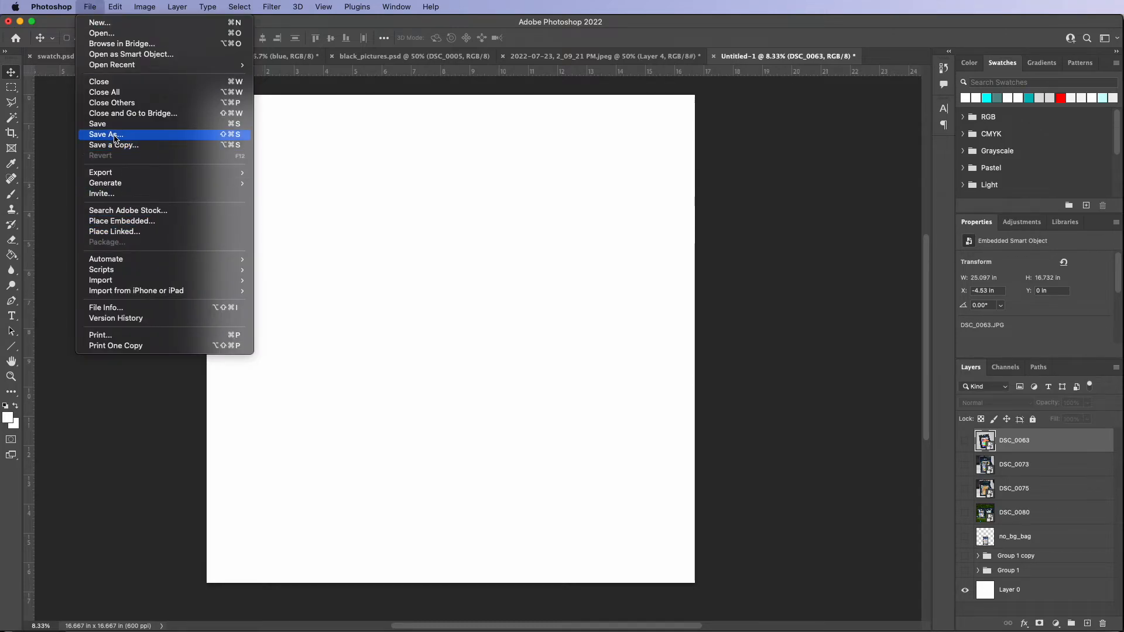
click(134, 221)
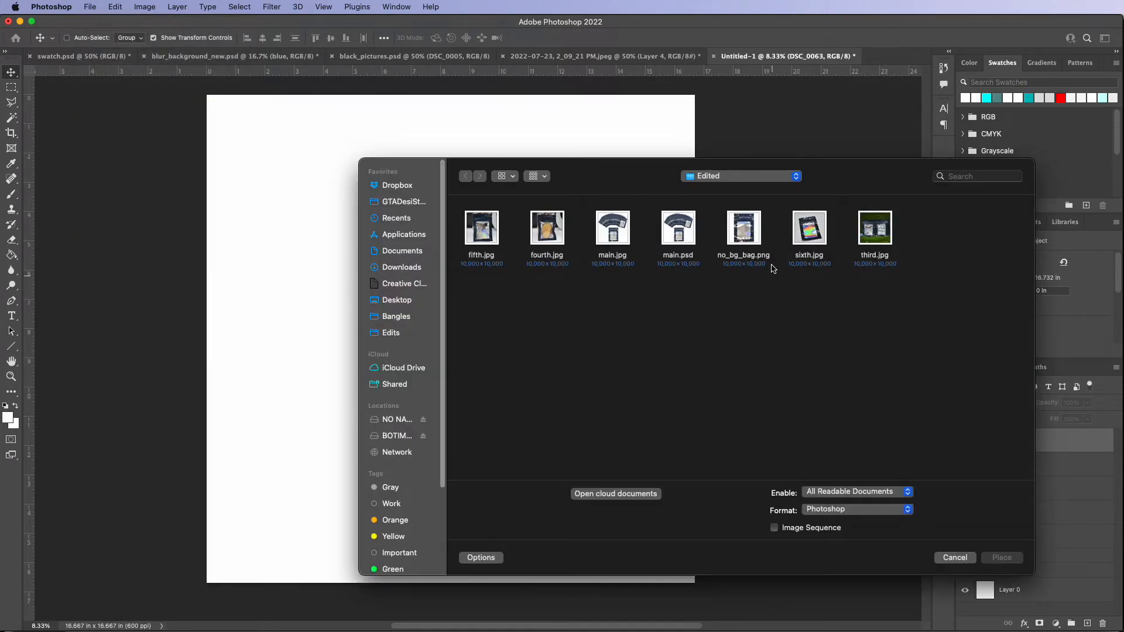
click(729, 176)
click(729, 191)
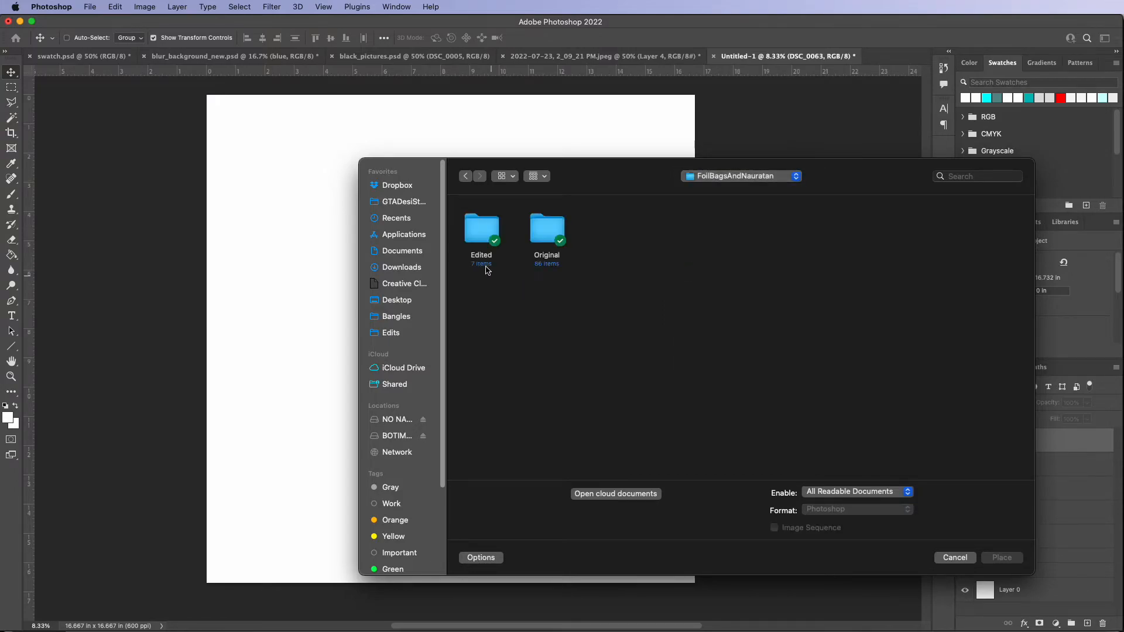
double_click(548, 231)
scroll(772, 395, down, 10)
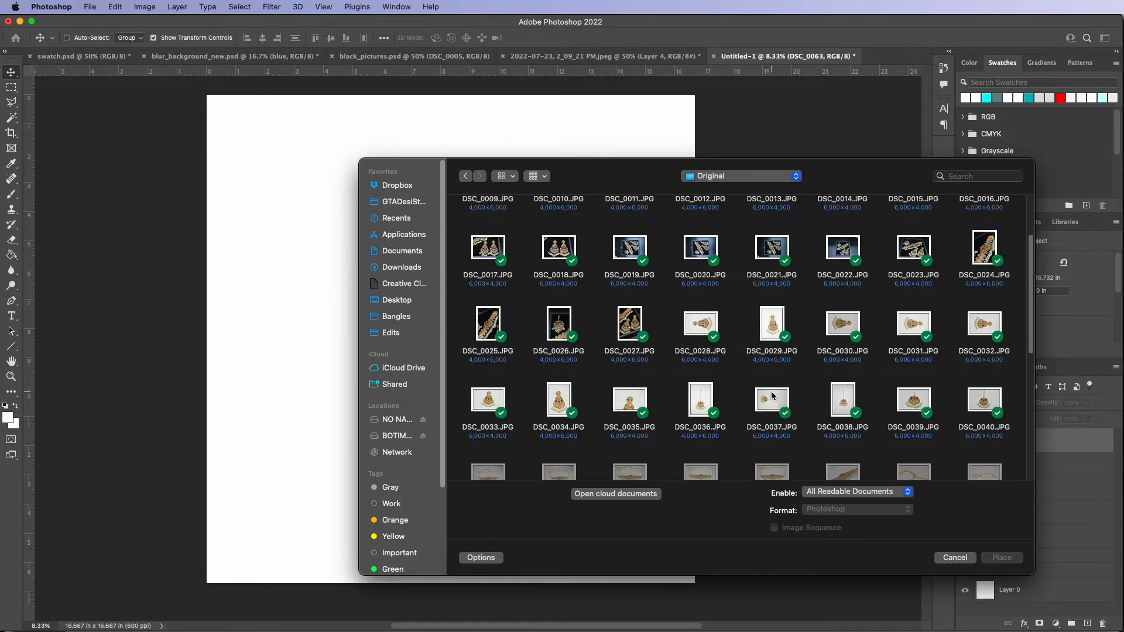
scroll(772, 395, down, 3)
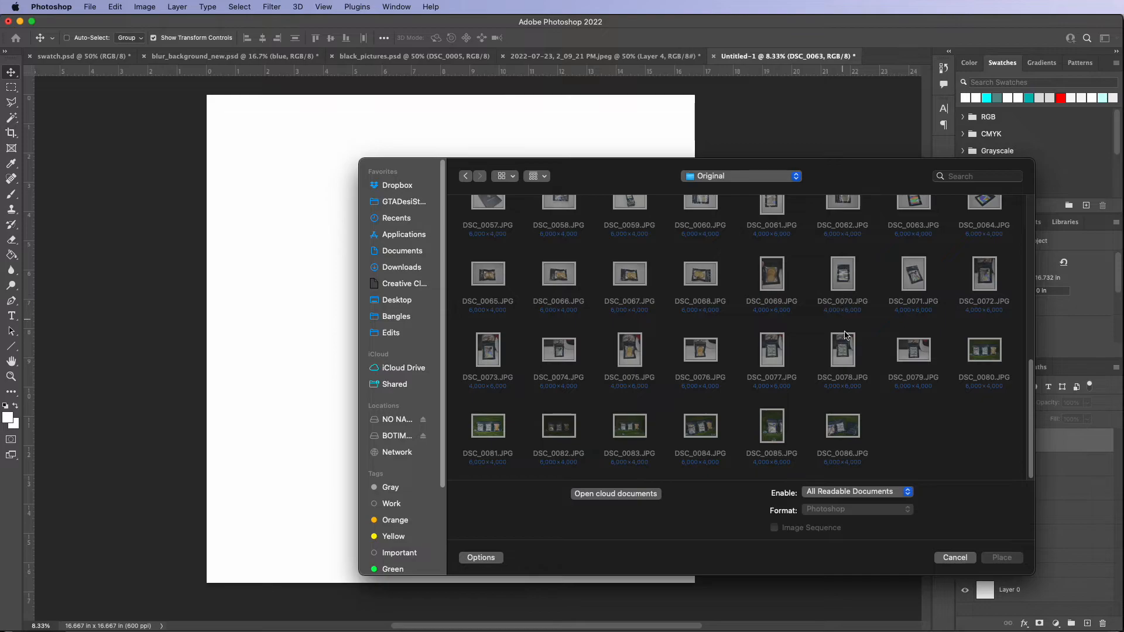
click(773, 351)
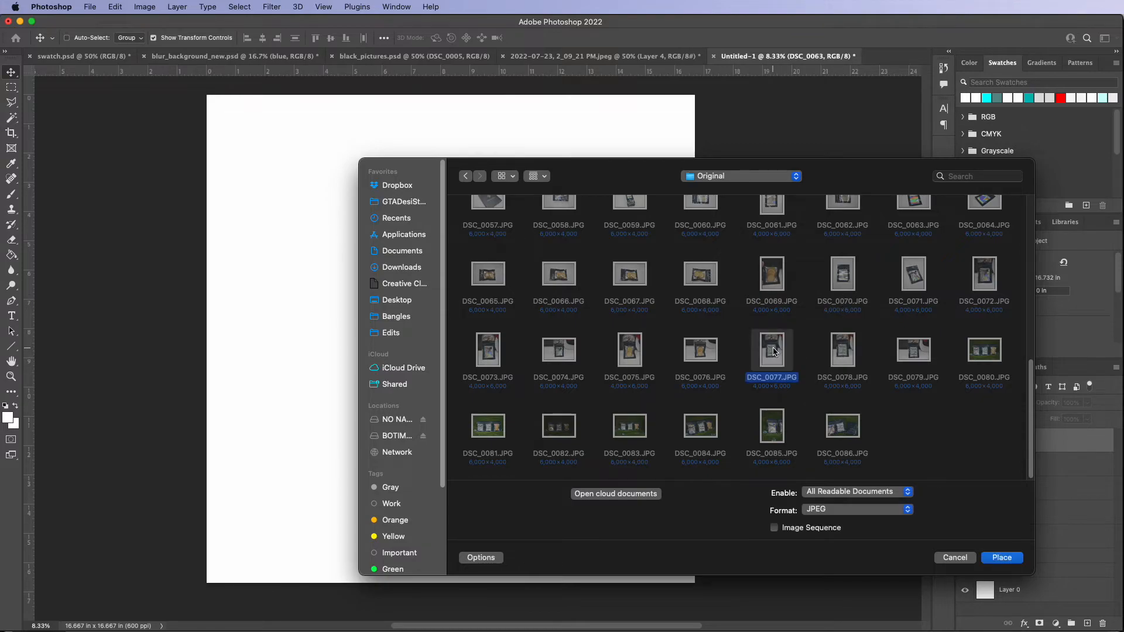
click(1002, 558)
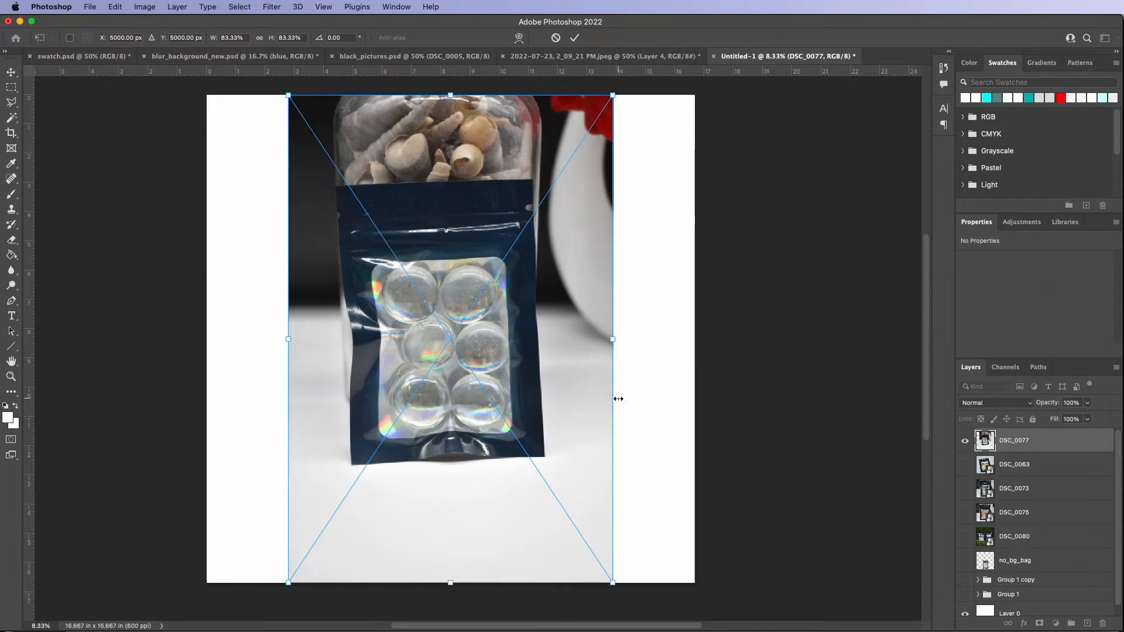
- Enlarge the DSC_0077 photo to about 126% to span the canvas width, and position it at about X 0 in, Y -3.24 in
drag(614, 582, 720, 450)
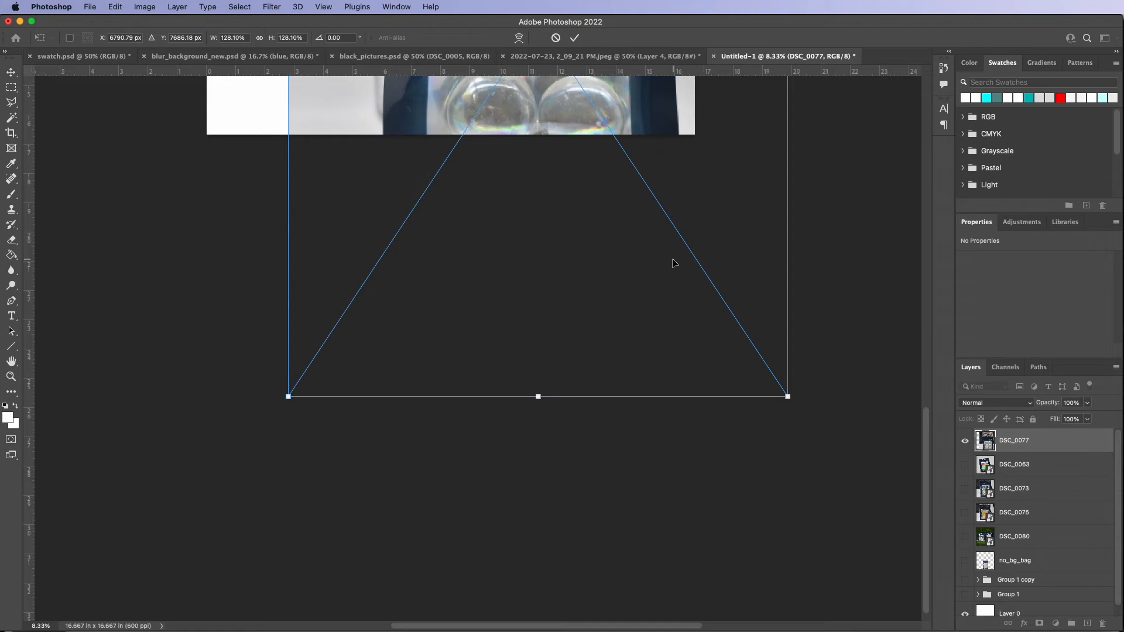
drag(632, 278, 556, 279)
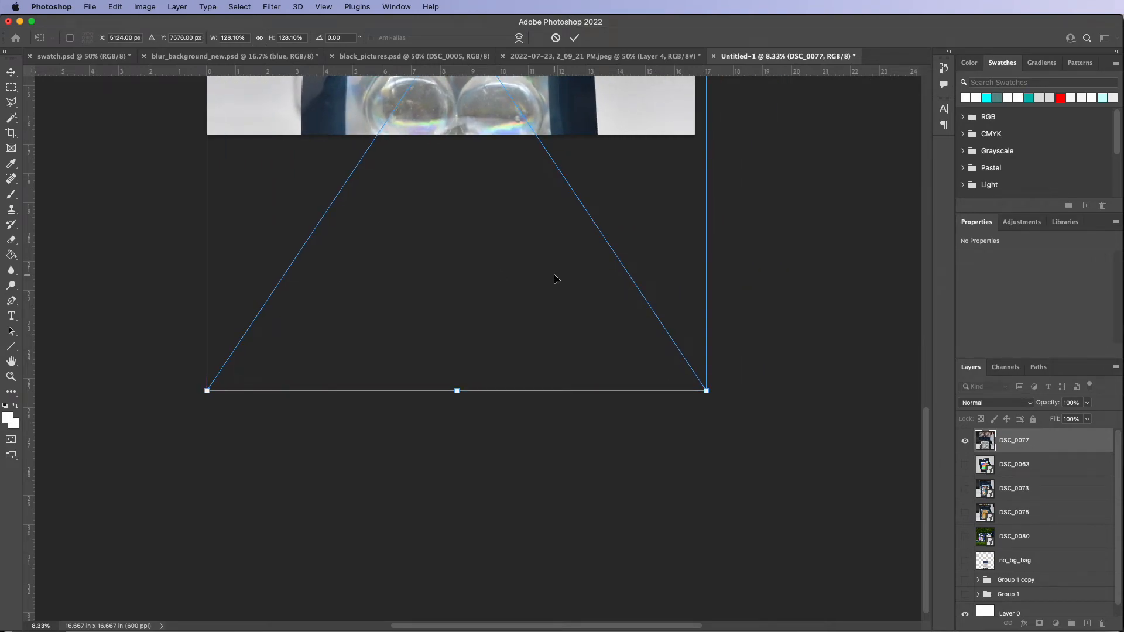
scroll(556, 278, up, 5)
scroll(556, 279, up, 2)
drag(706, 578, 697, 565)
drag(575, 243, 568, 172)
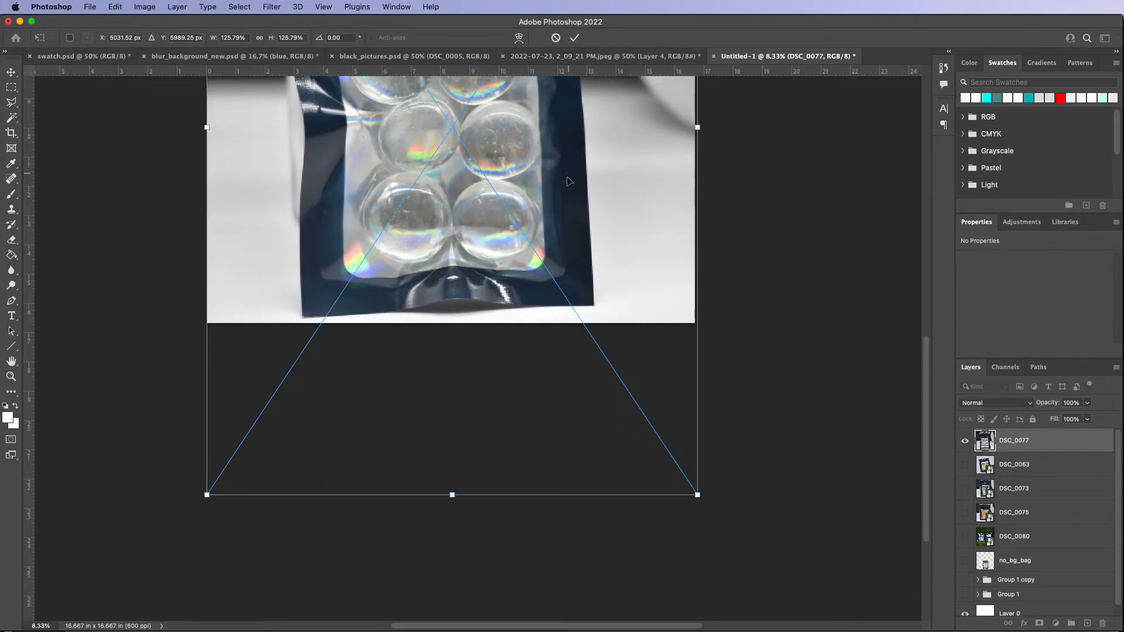
scroll(557, 197, up, 10)
drag(566, 237, 565, 216)
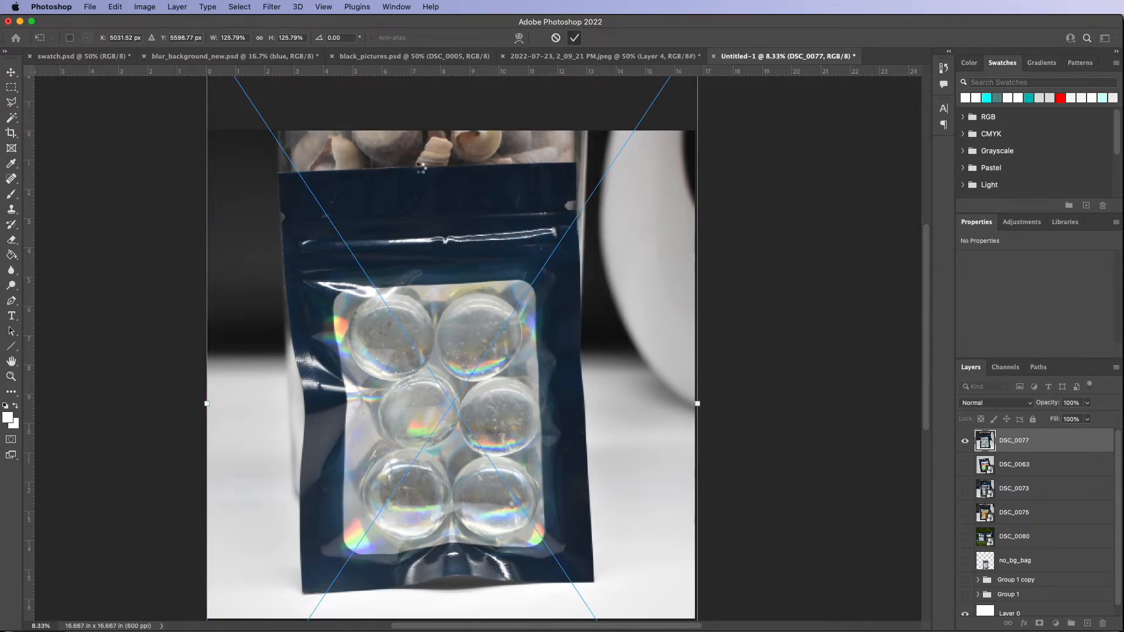
key(Return)
- Save a JPEG copy of the composition as seventh.jpg in the FoilBagsAndNauratan/Edited folder, and hide the DSC_0077 layer
click(91, 7)
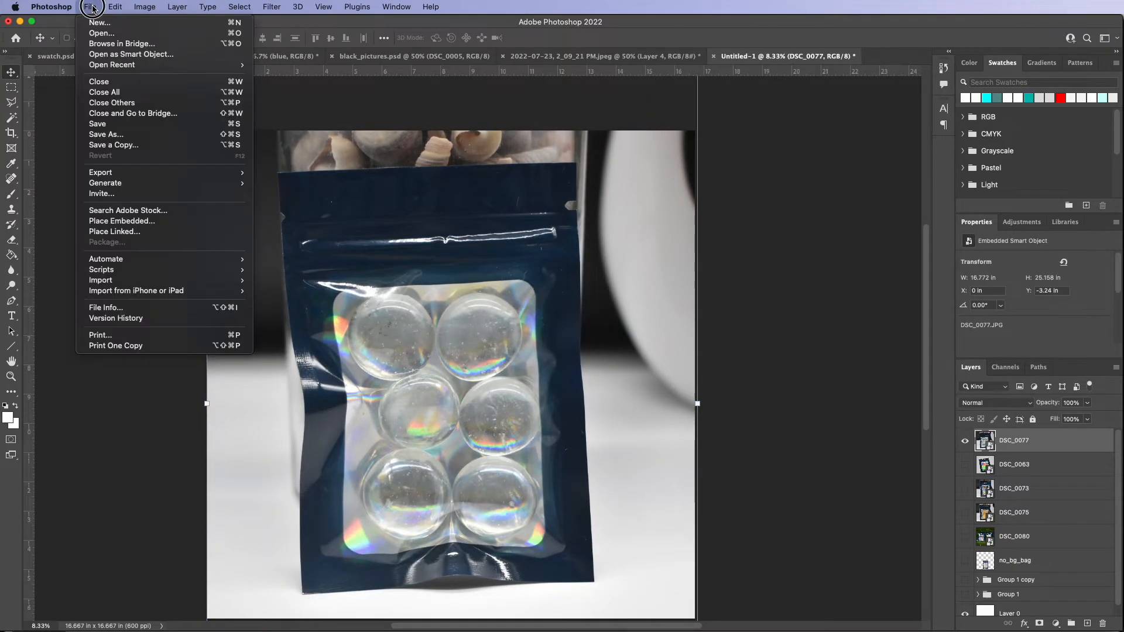
click(120, 145)
click(466, 537)
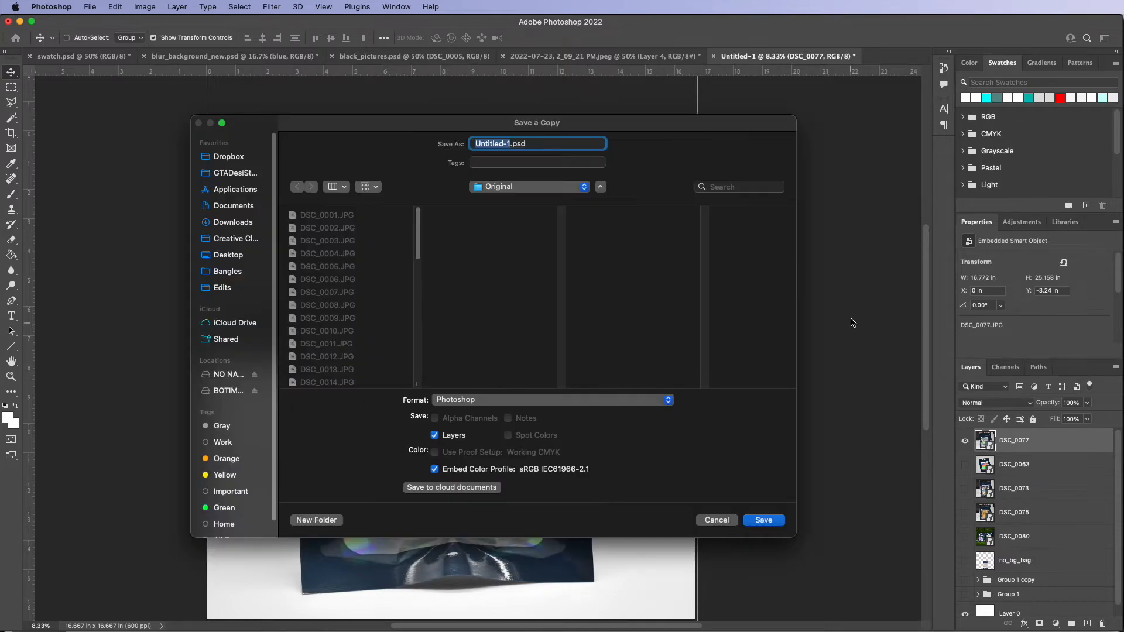
click(553, 187)
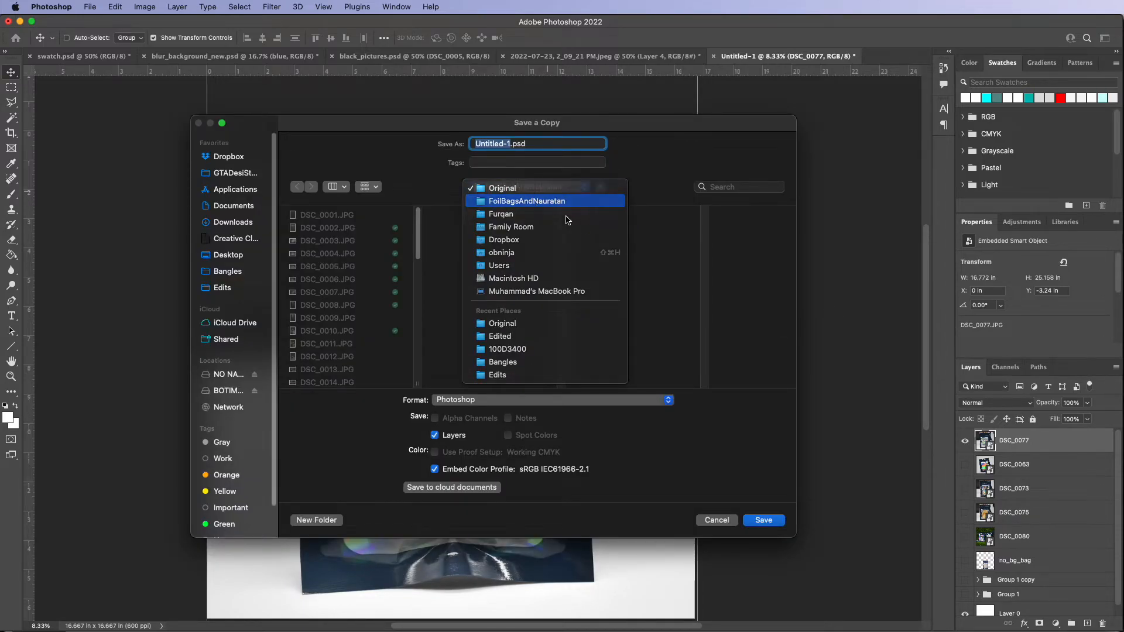
click(559, 202)
click(672, 215)
click(515, 400)
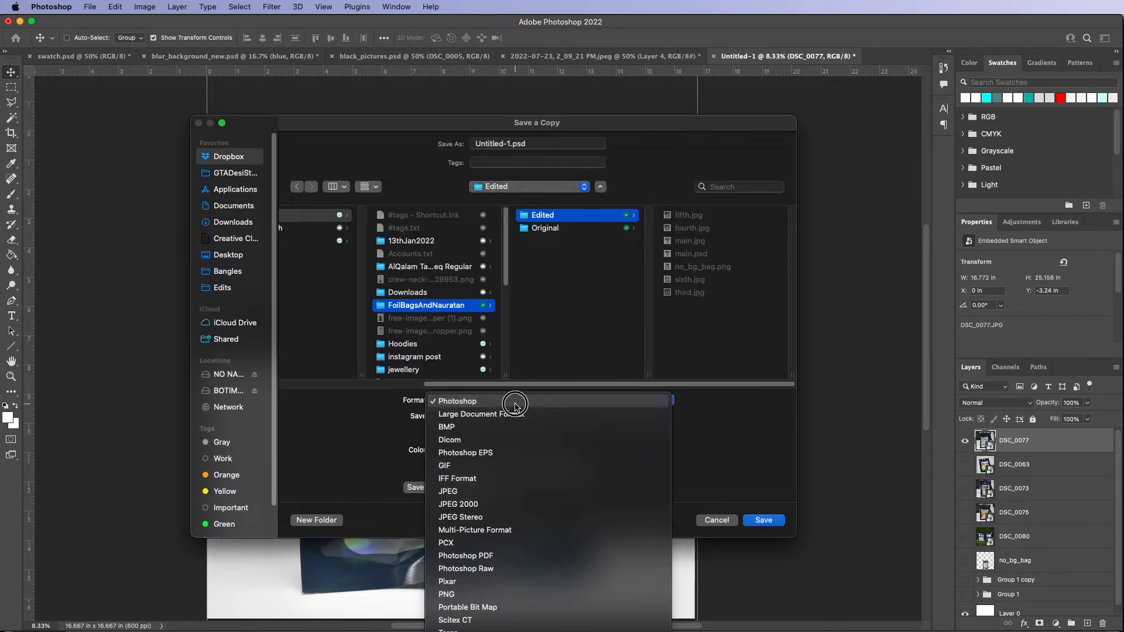
click(448, 491)
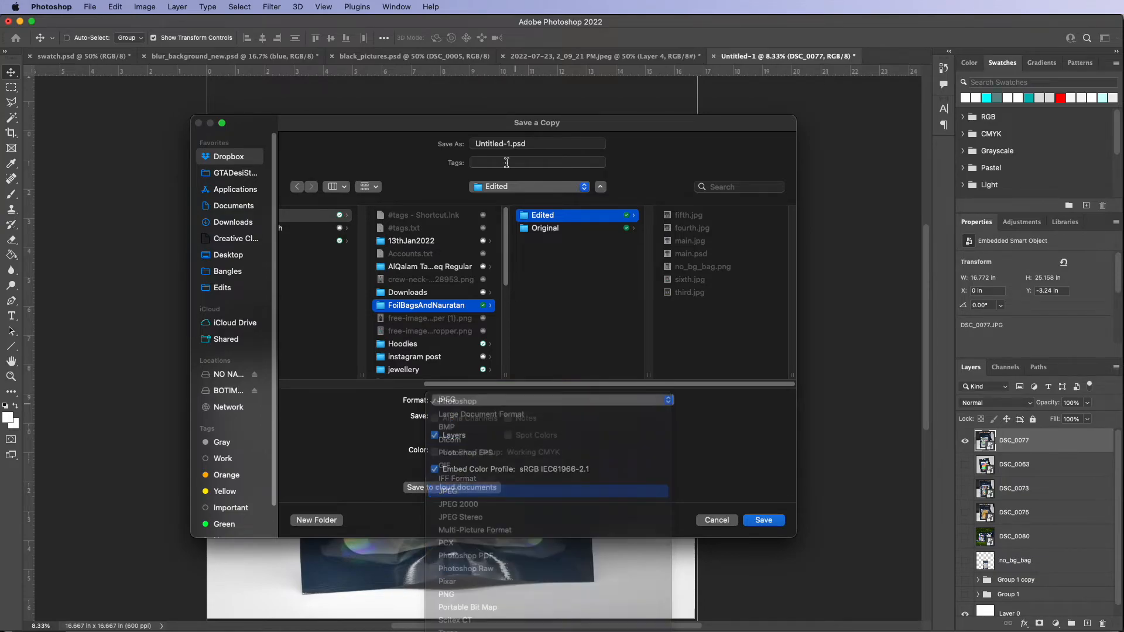
double_click(478, 145)
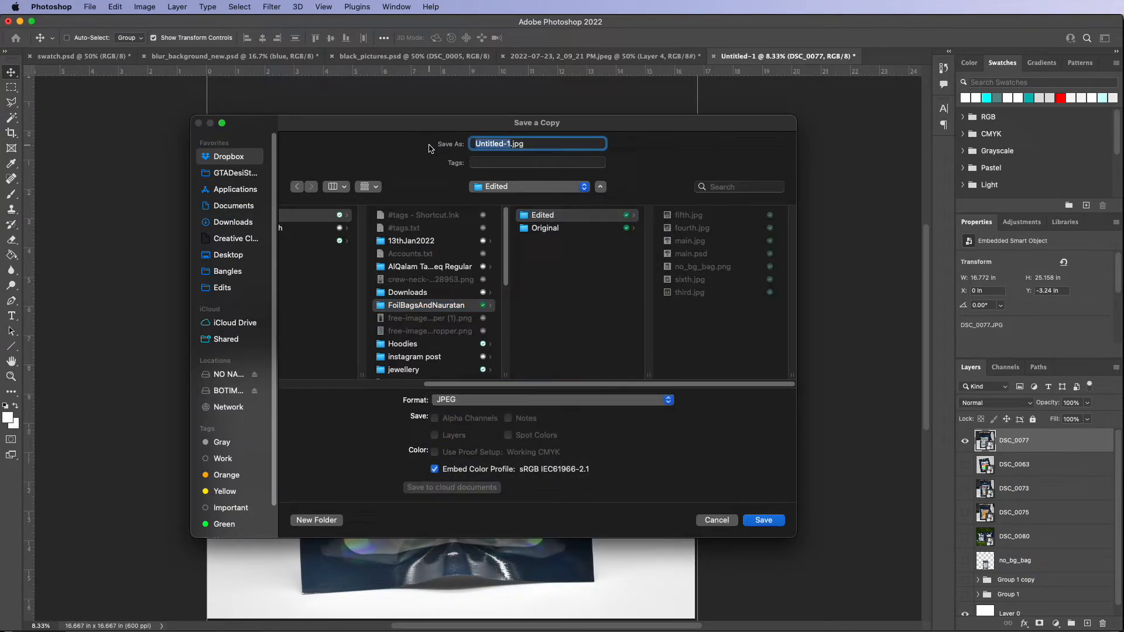
text(seventh)
key(Return)
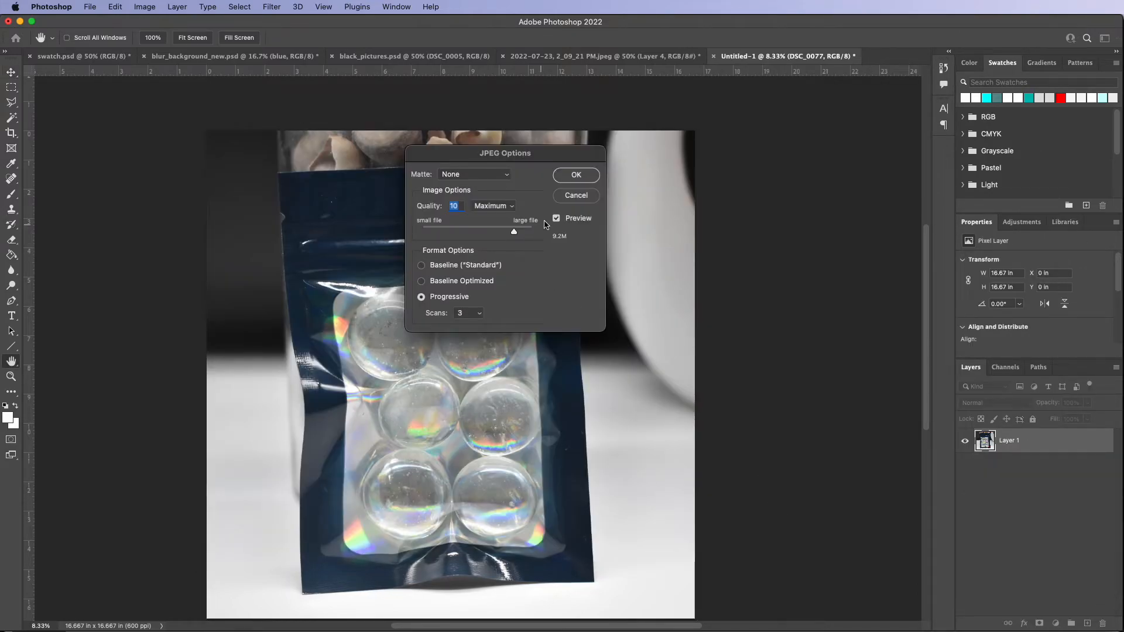
click(575, 177)
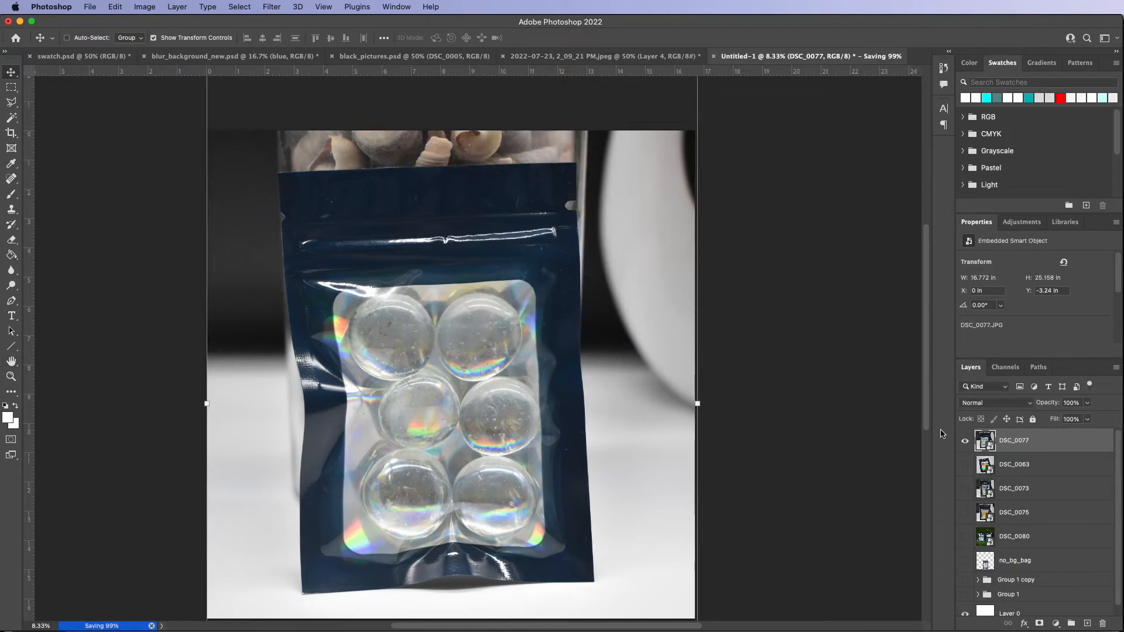
click(965, 442)
- Place DSC_0086.JPG from the FoilBagsAndNauratan/Original folder into the composition as an embedded image
click(90, 9)
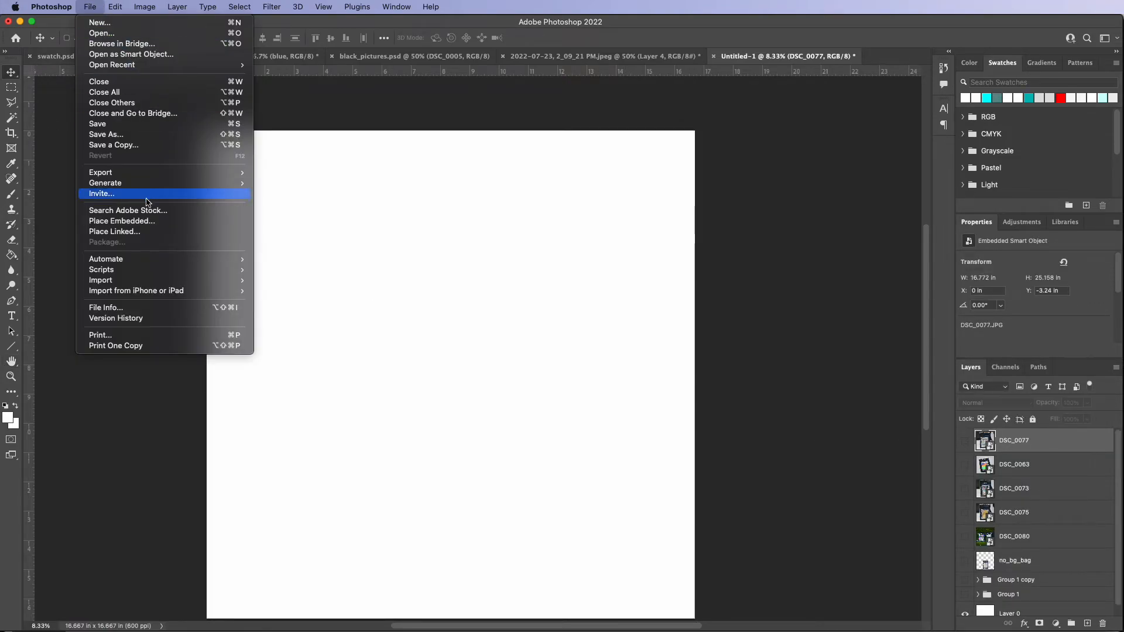
click(152, 221)
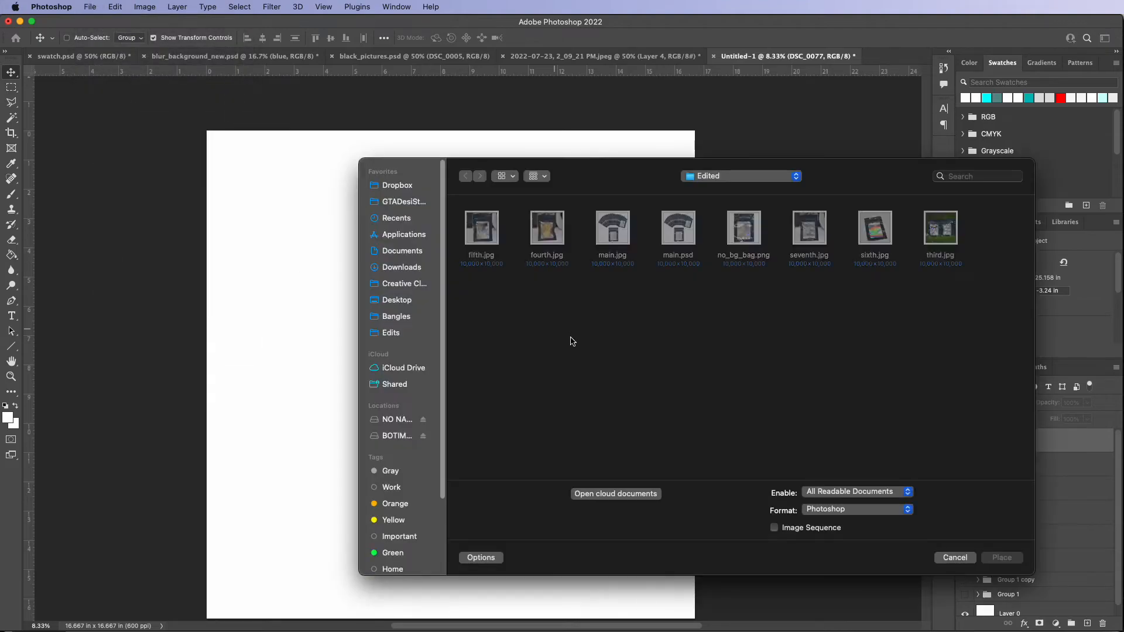
click(724, 179)
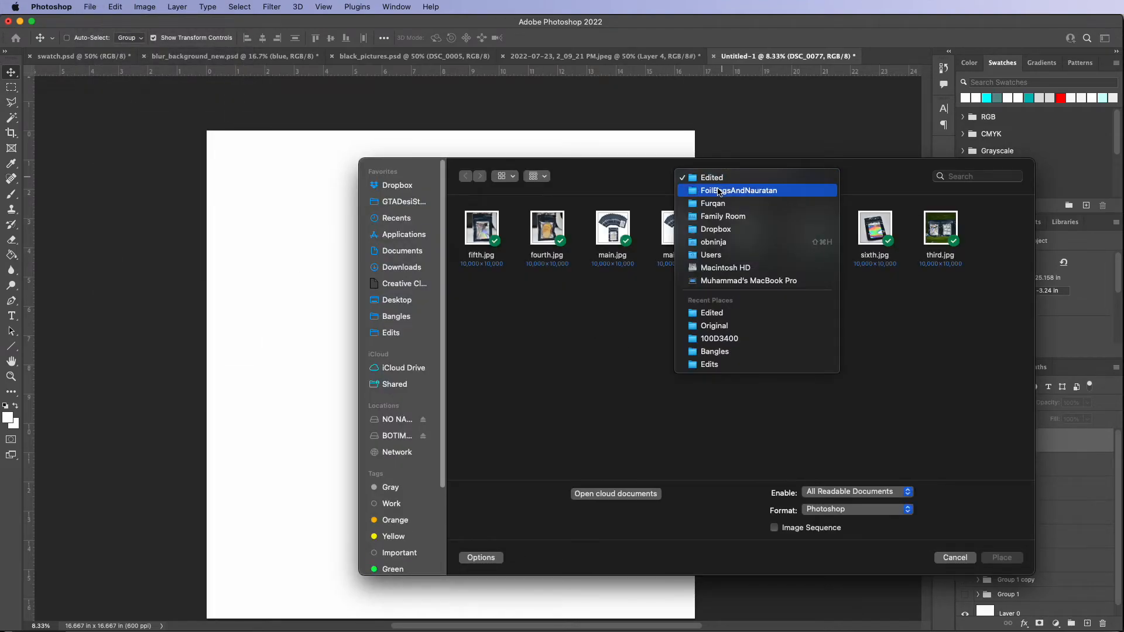
click(722, 192)
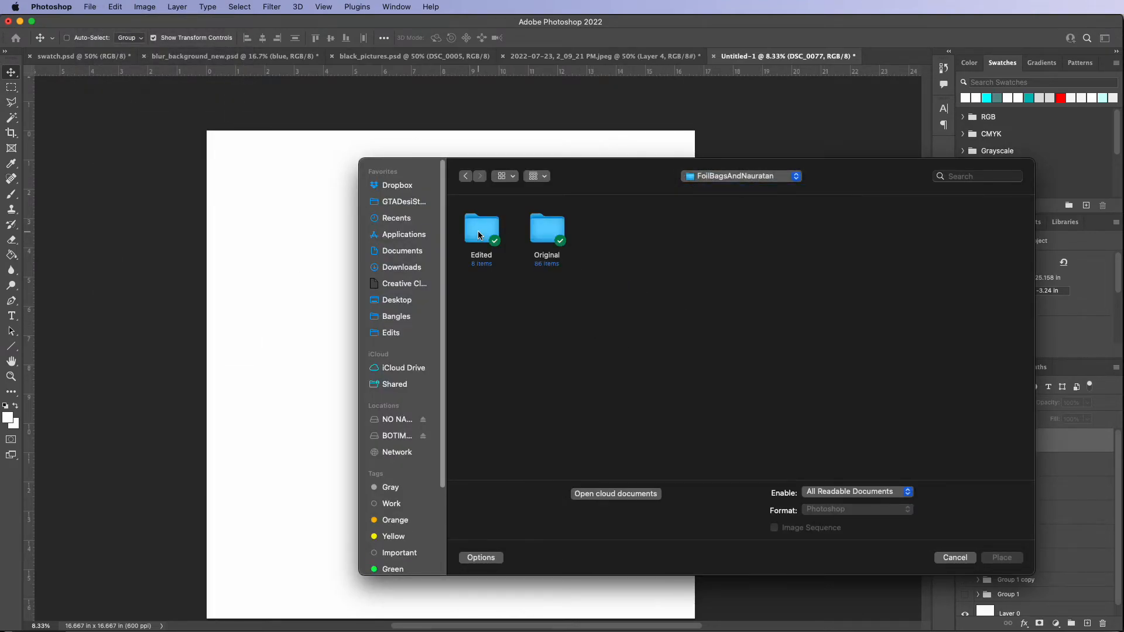
double_click(556, 232)
scroll(799, 373, down, 5)
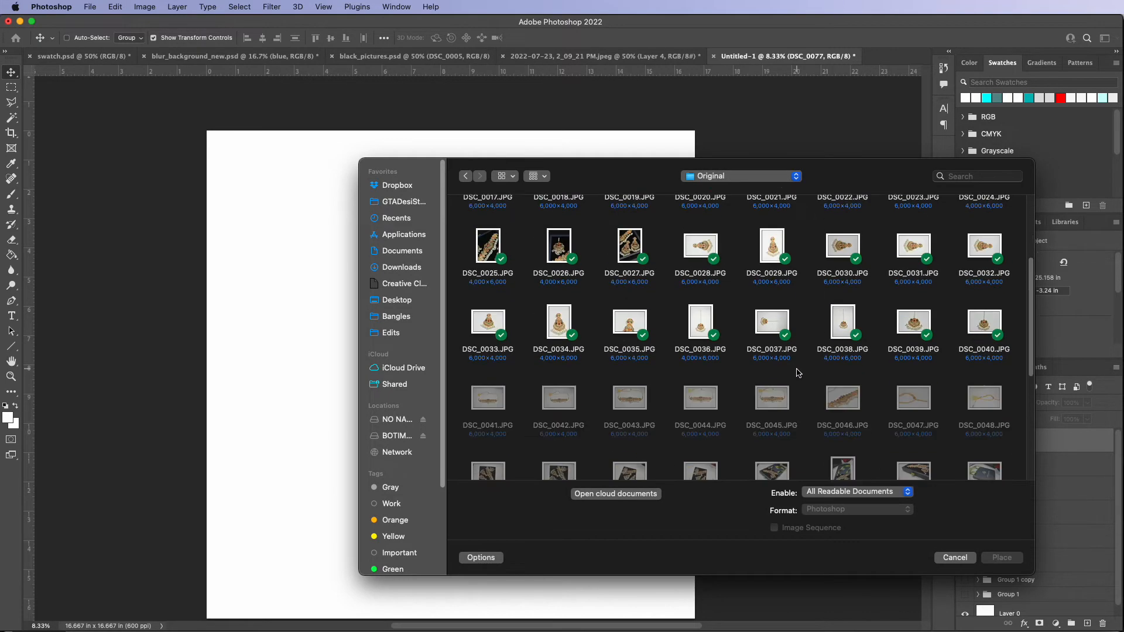
scroll(799, 373, down, 5)
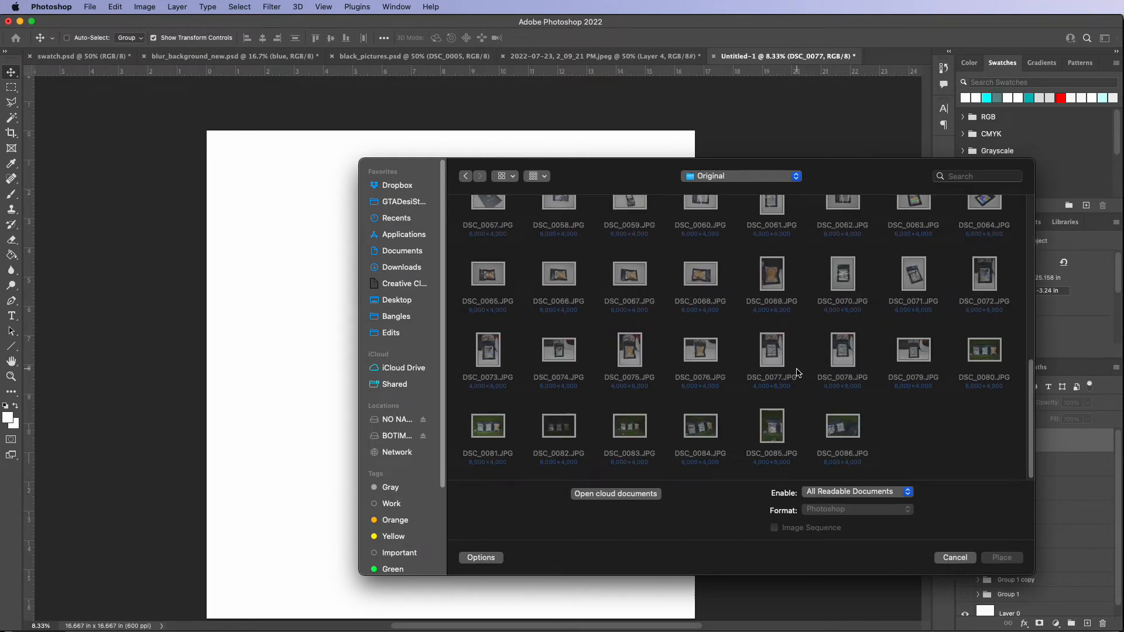
click(705, 426)
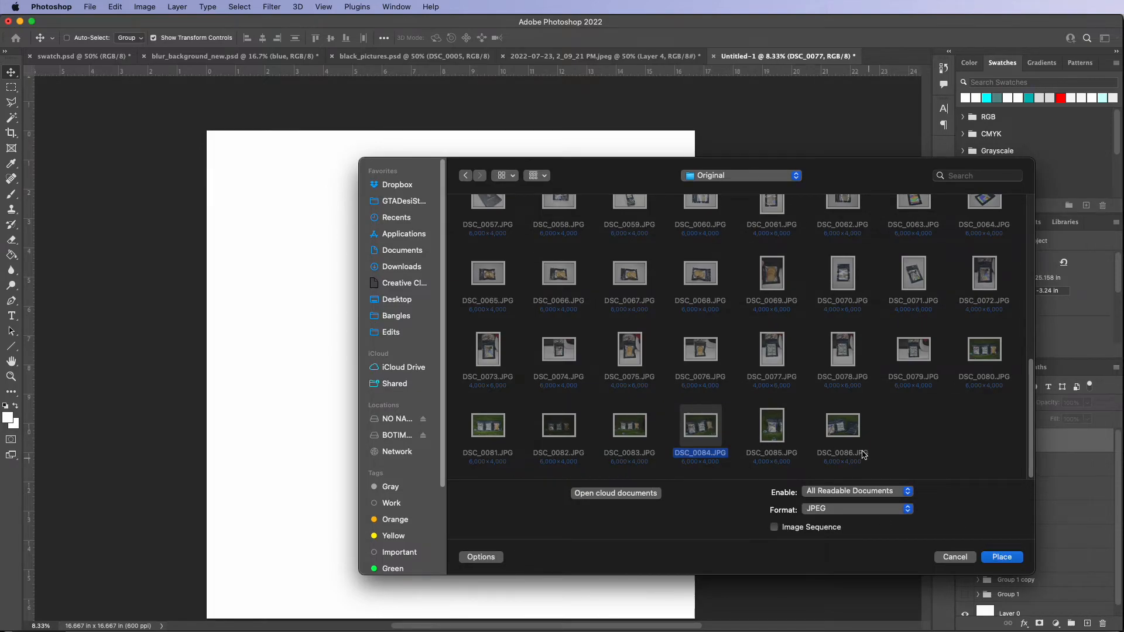
click(865, 455)
click(1002, 557)
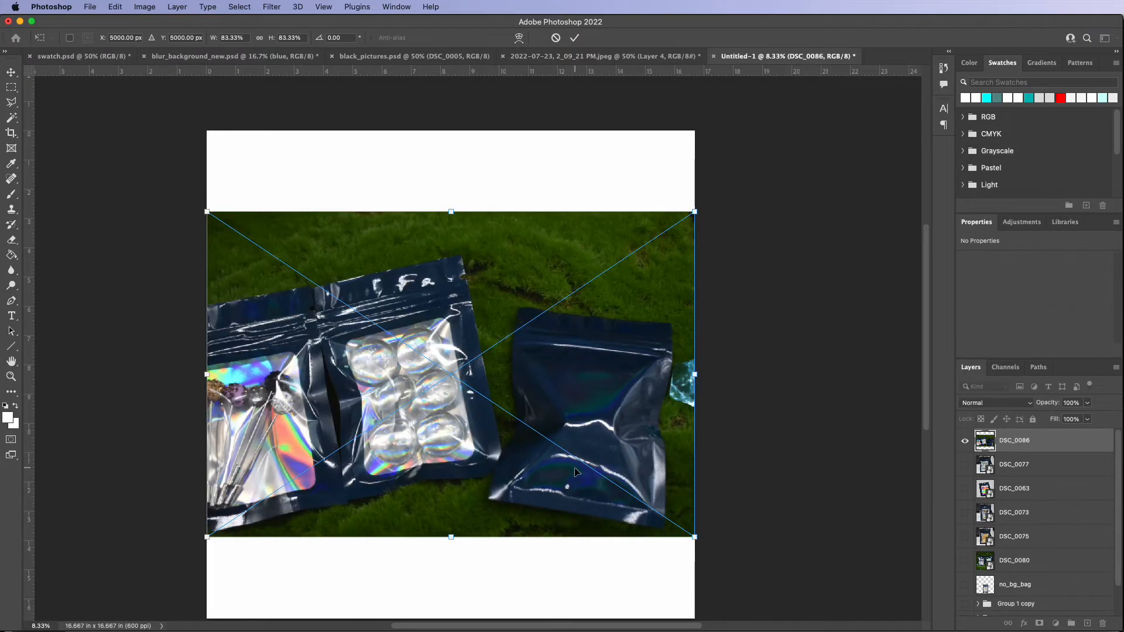
- Enlarge the DSC_0086 photo to about 125% to fill the canvas height, and position it at about X -5.66 in, Y 0 in
drag(589, 481, 494, 400)
drag(601, 462, 734, 378)
scroll(555, 327, up, 10)
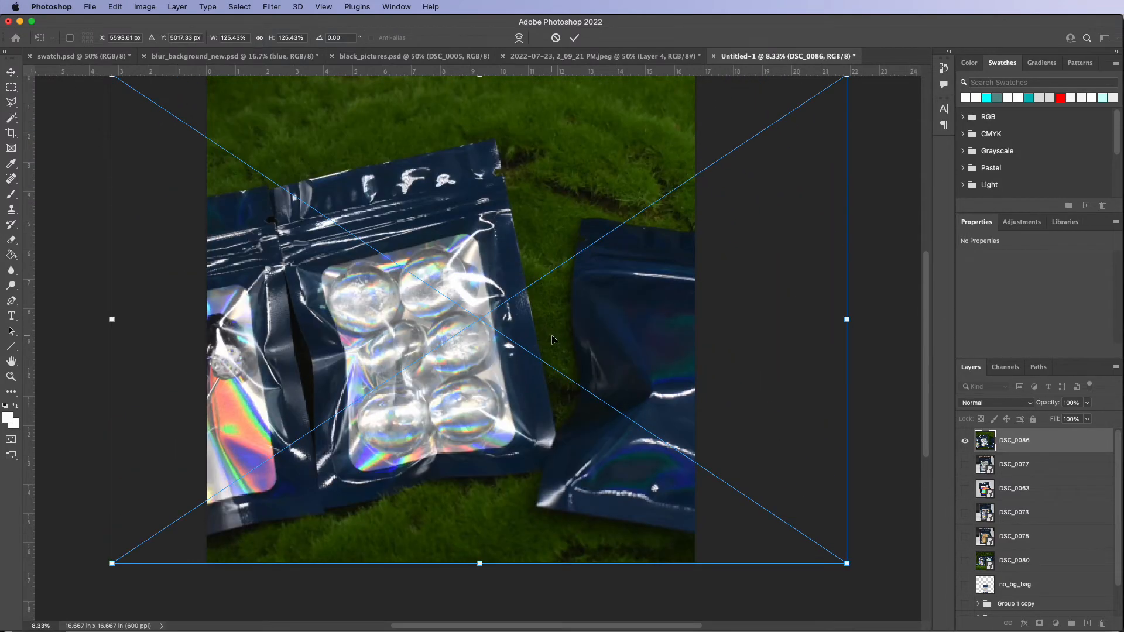
drag(638, 297, 566, 304)
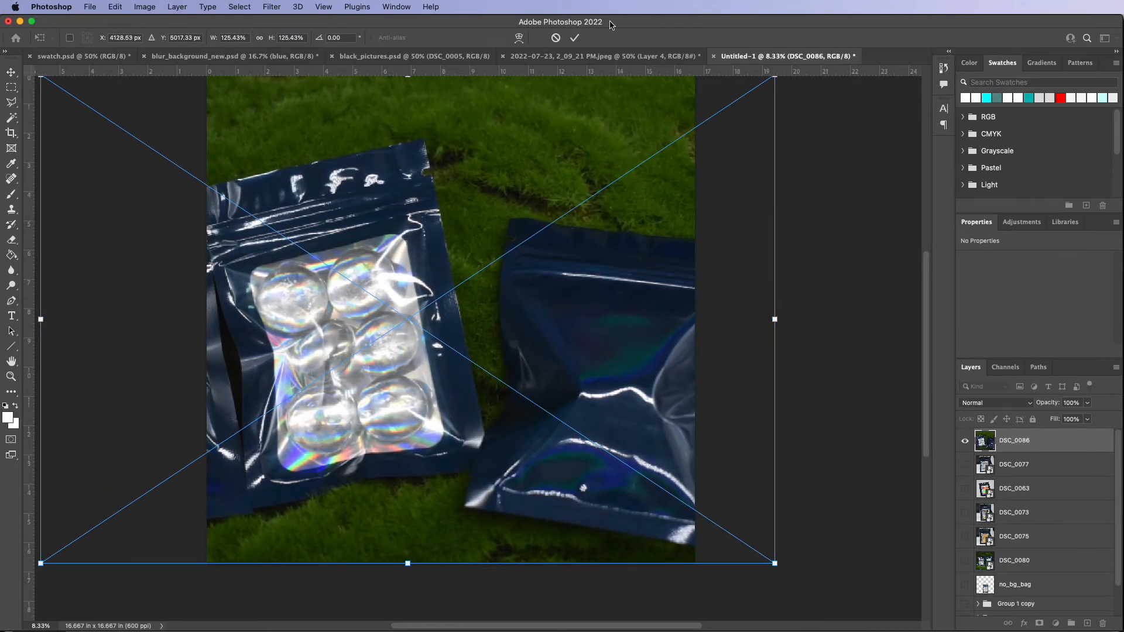
click(579, 38)
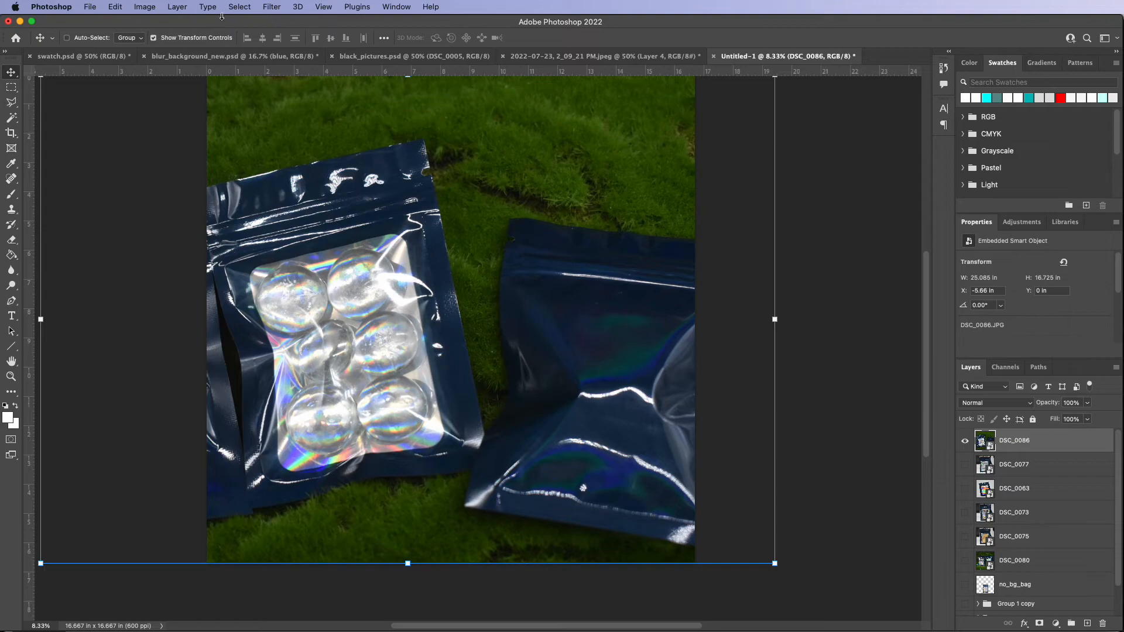
- Apply a Brightness/Contrast adjustment to the DSC_0086 layer with brightness 24 and contrast -19
click(145, 7)
mouse_move(175, 39)
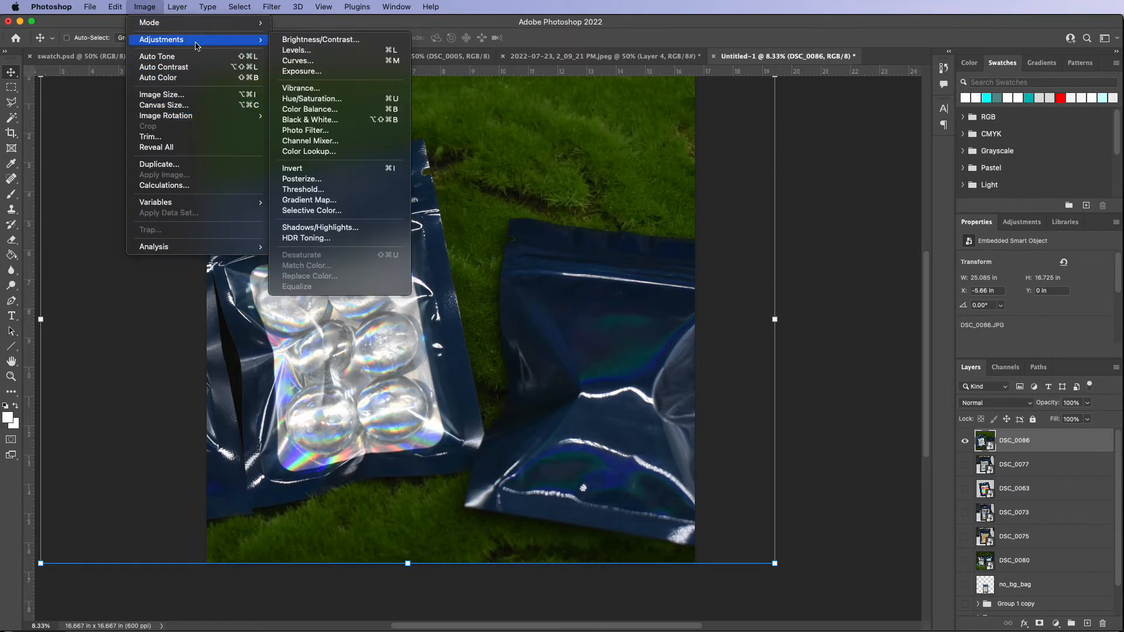
click(310, 39)
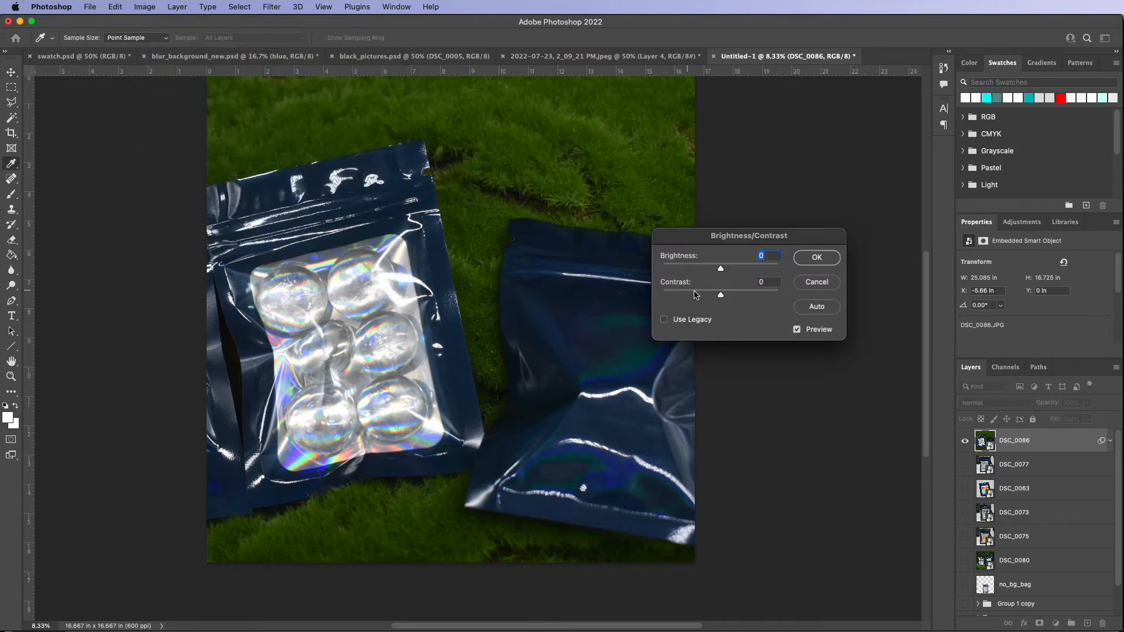
drag(723, 270, 702, 297)
click(816, 258)
key(v)
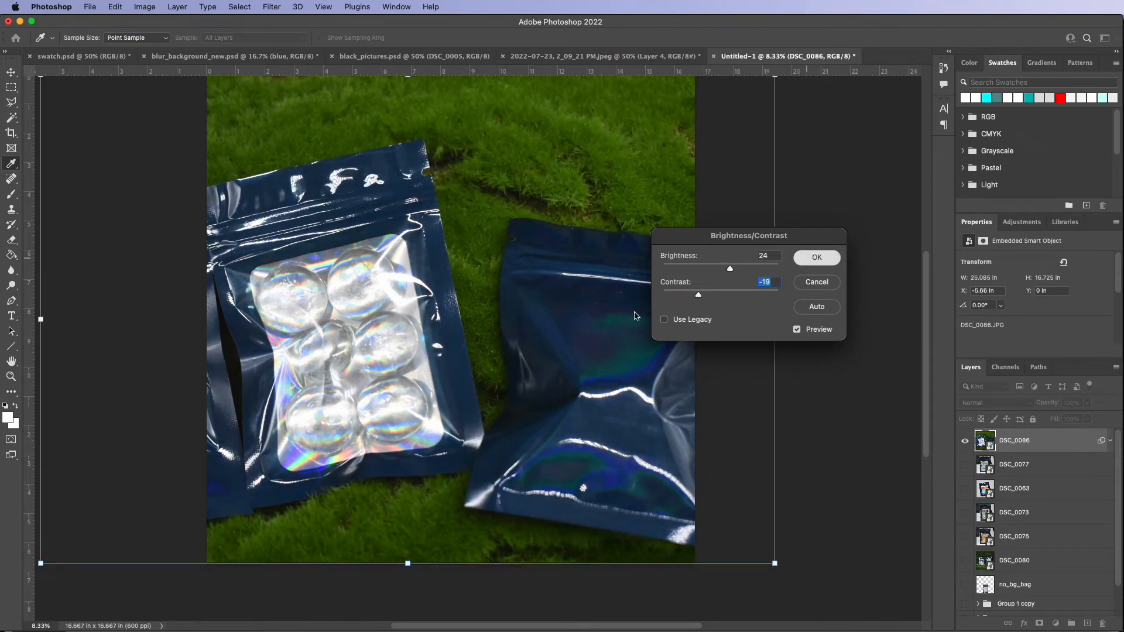
- Save a JPEG copy of the composition as eigth.jpg in the FoilBagsAndNauratan/Edited folder
scroll(673, 336, up, 3)
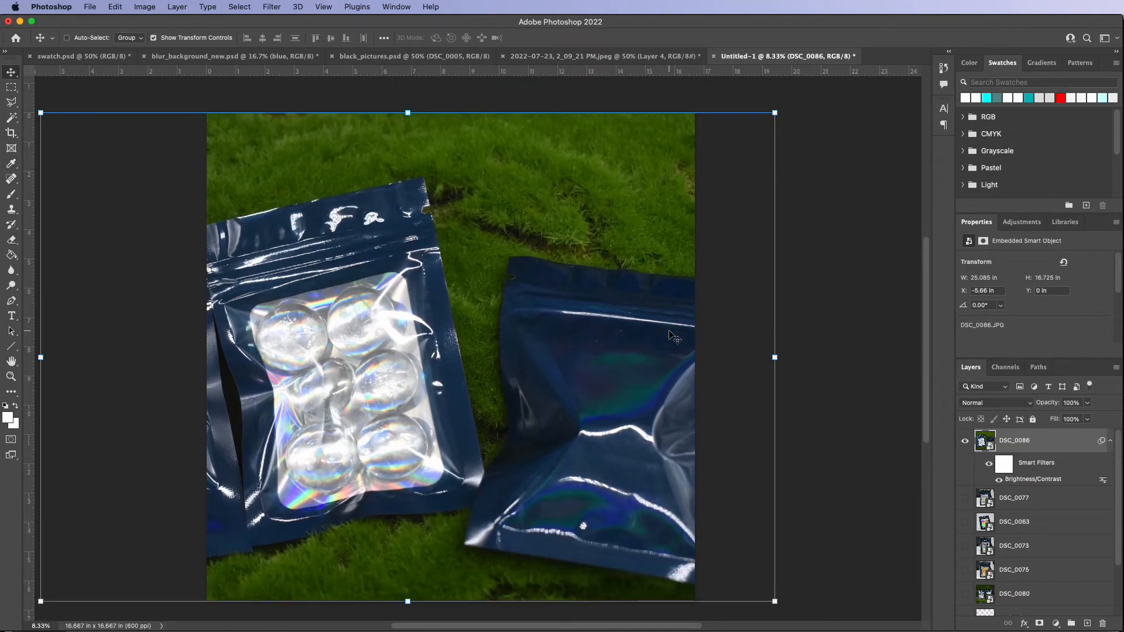
click(89, 7)
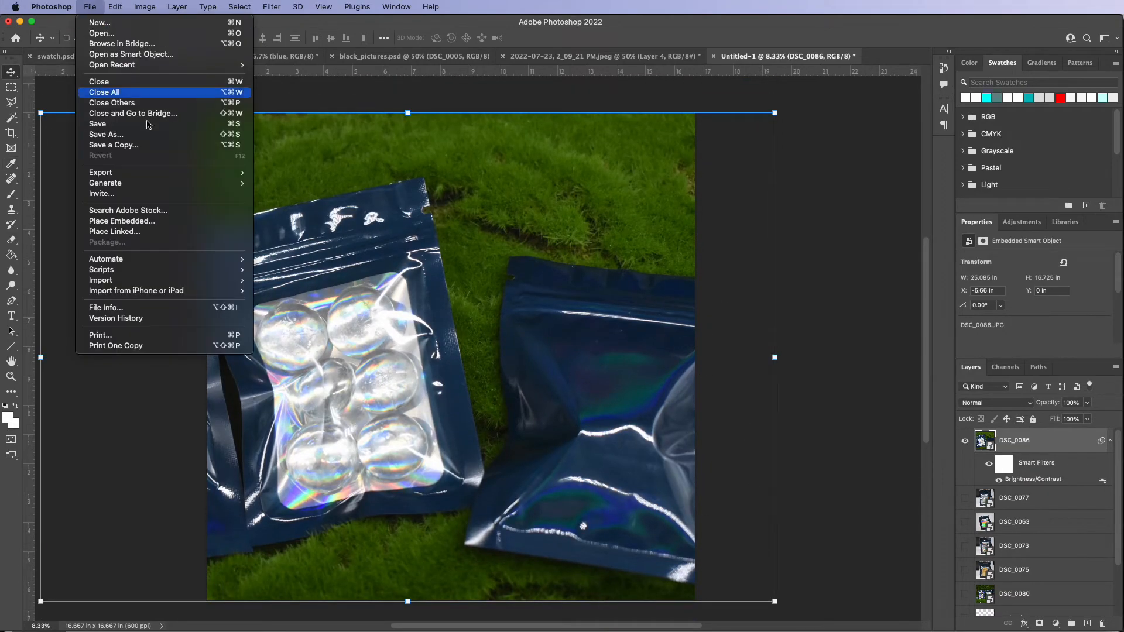
click(106, 134)
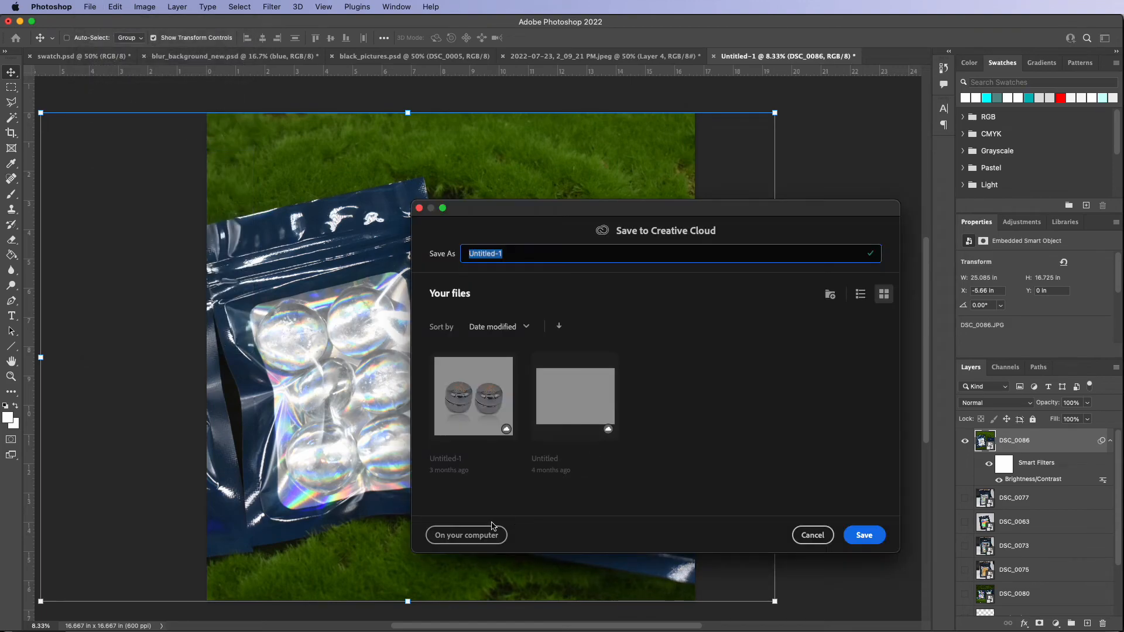
click(469, 535)
click(527, 186)
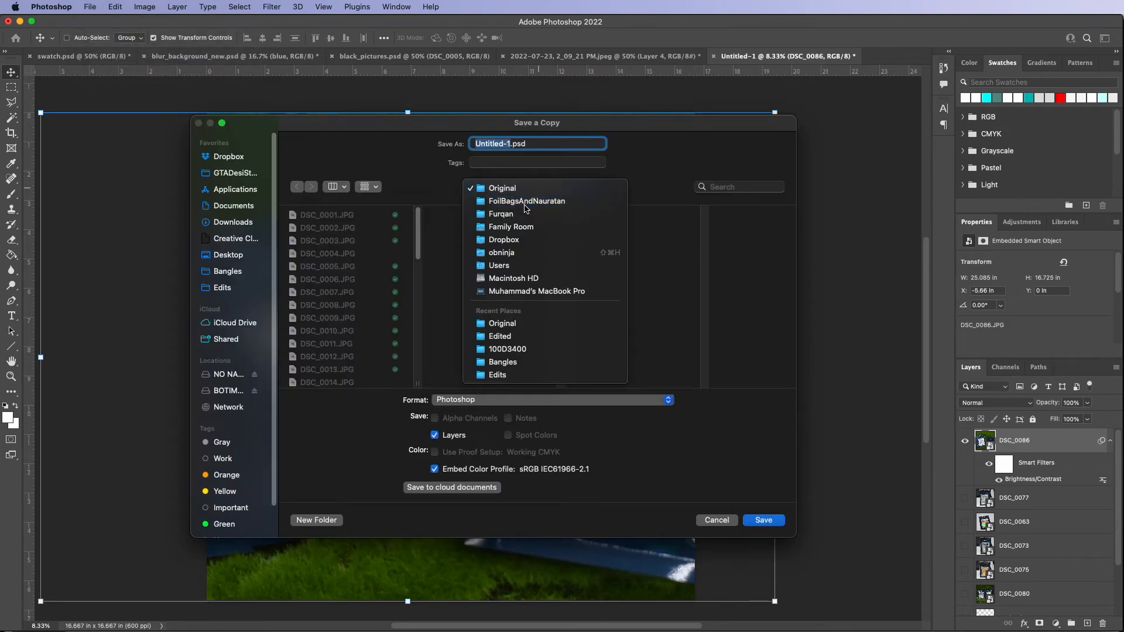
click(525, 204)
click(701, 217)
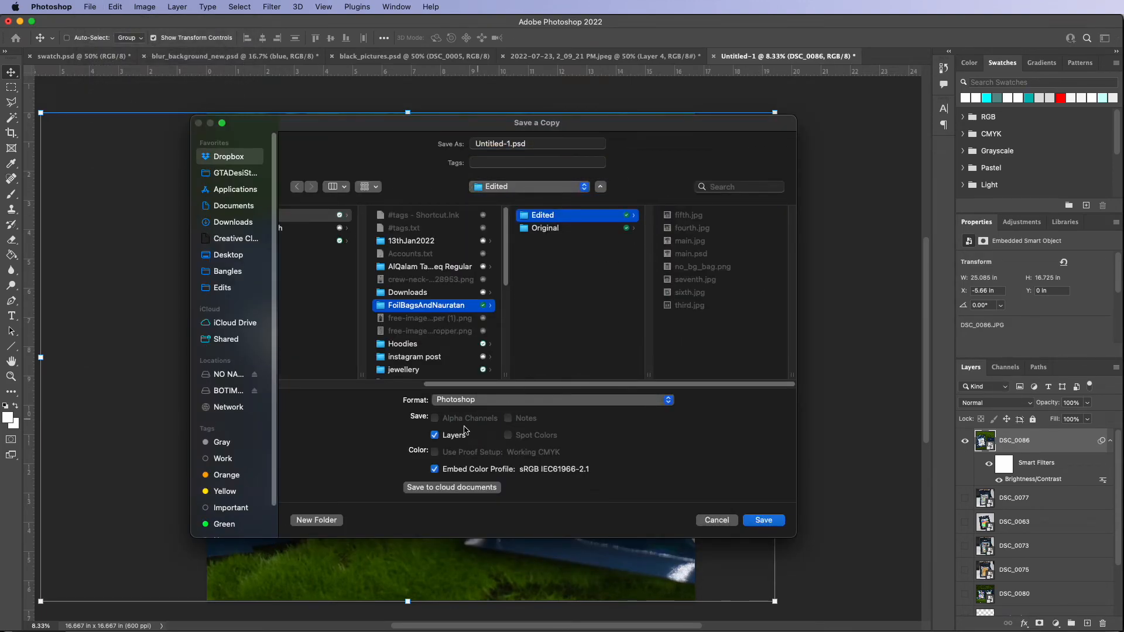
click(499, 398)
click(470, 493)
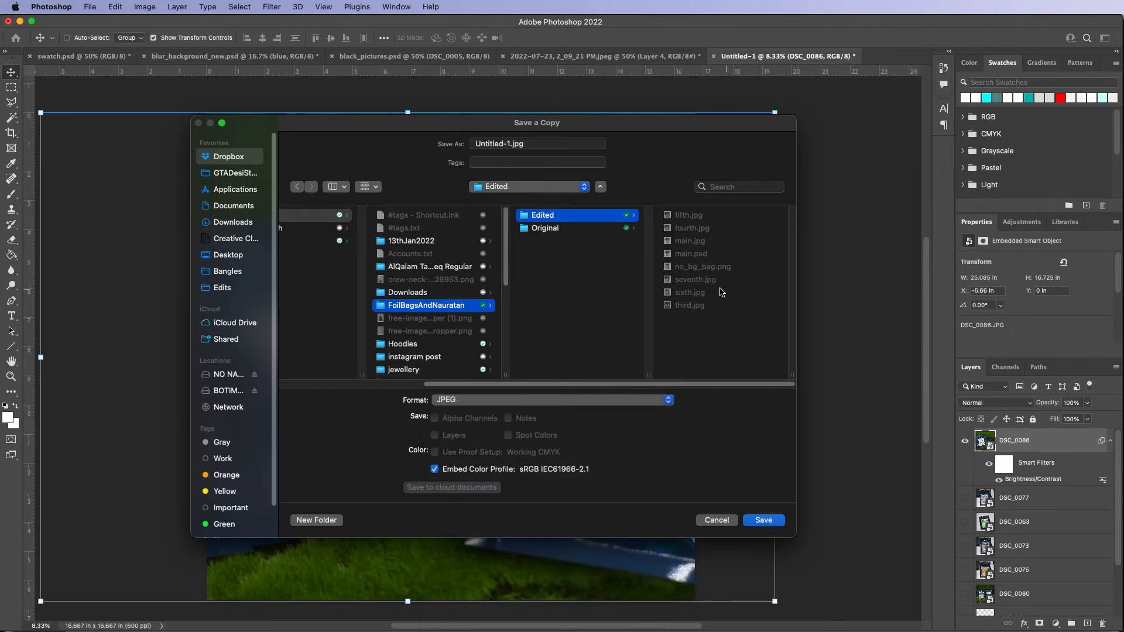
click(511, 146)
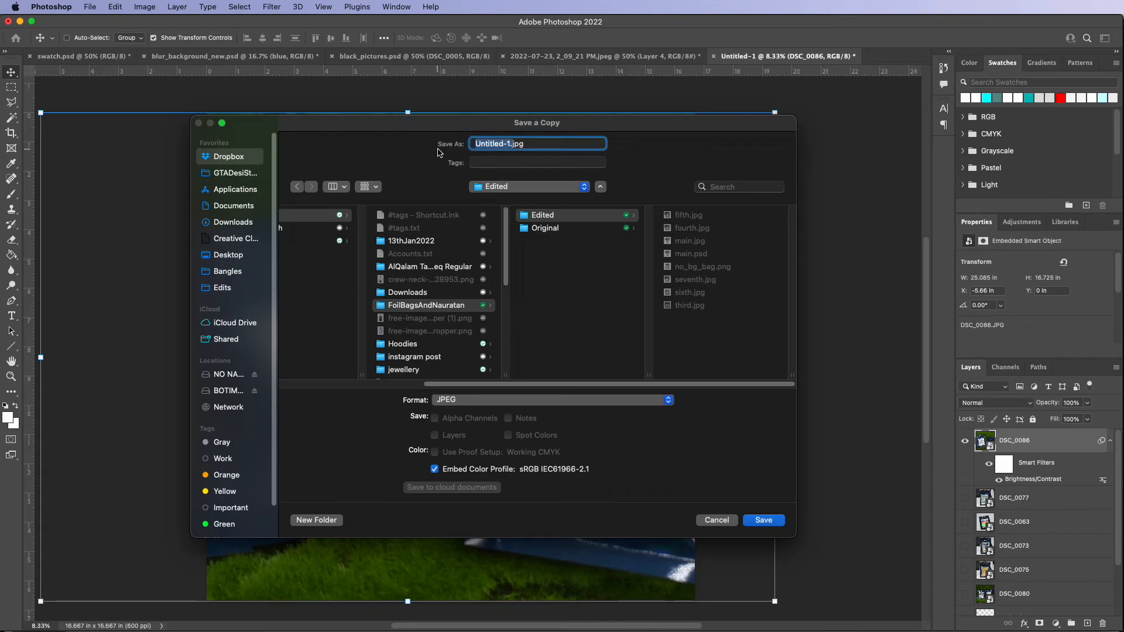
text(eigth)
key(Return)
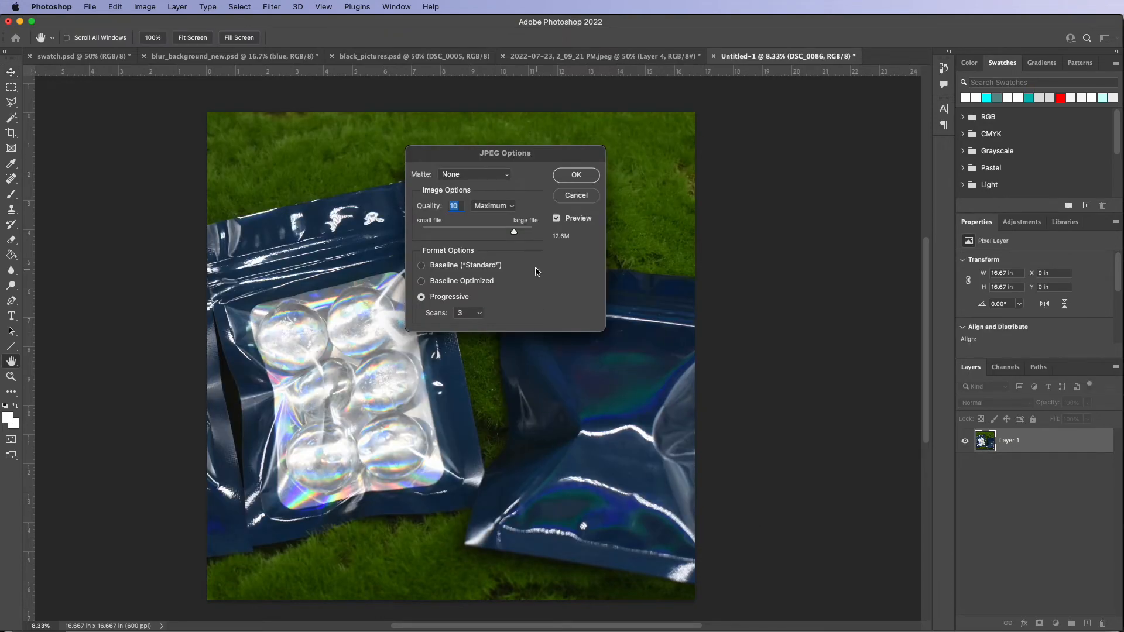
click(506, 232)
click(593, 177)
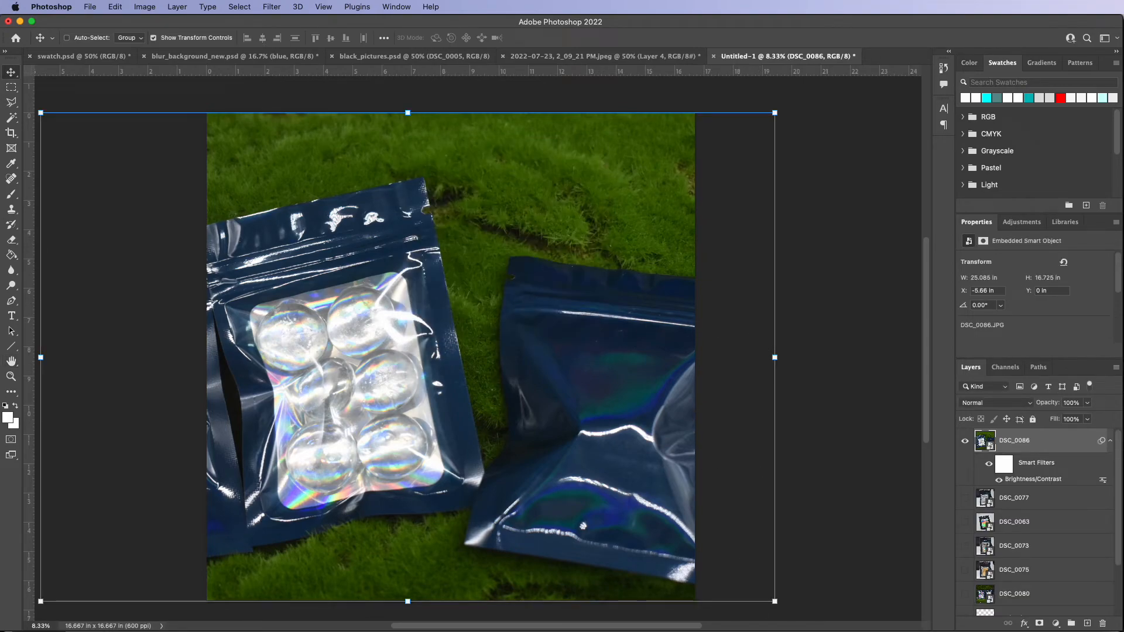
- Switch to the Seller Central listing in Chrome and upload fifth.jpg and seventh.jpg as the fourth and fifth product images
key(super+Tab)
click(731, 280)
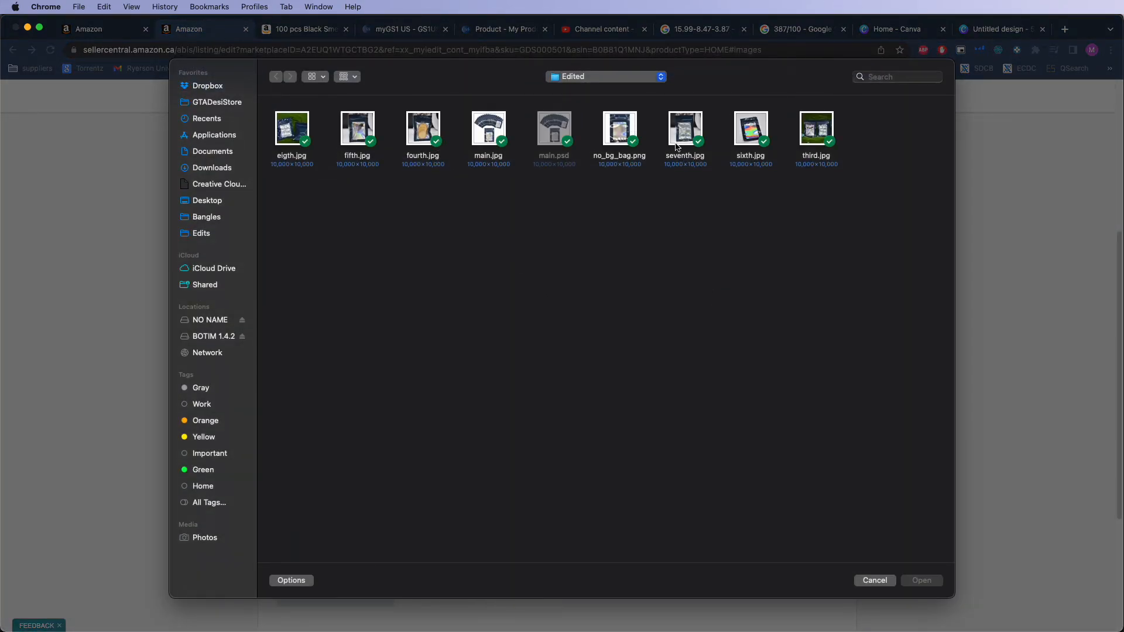
click(348, 133)
click(920, 580)
click(339, 412)
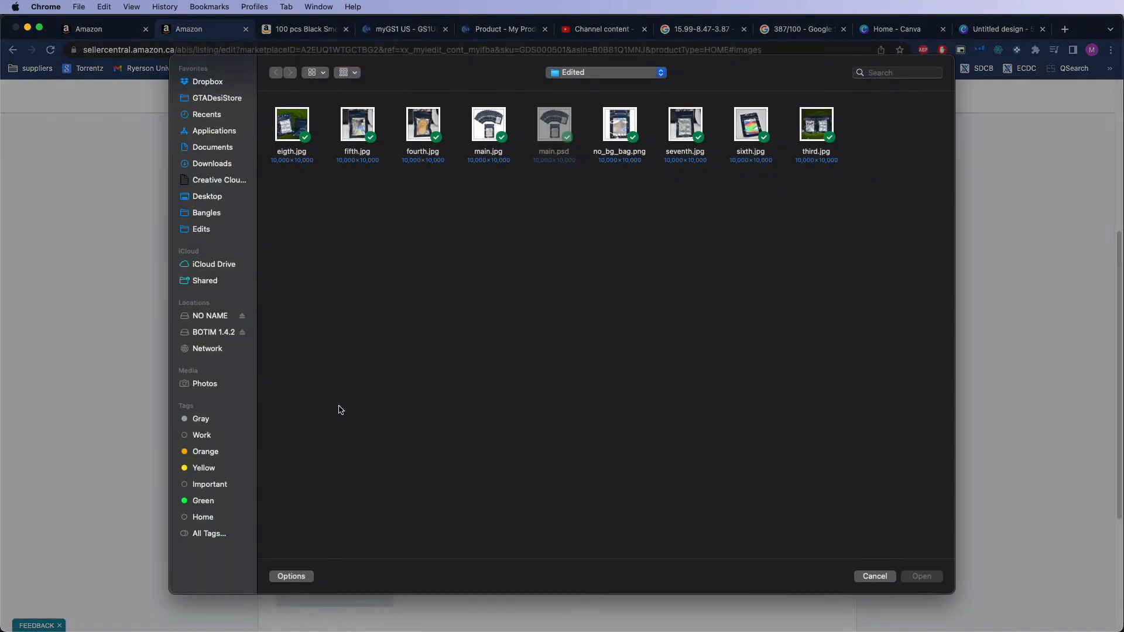
click(679, 130)
click(922, 580)
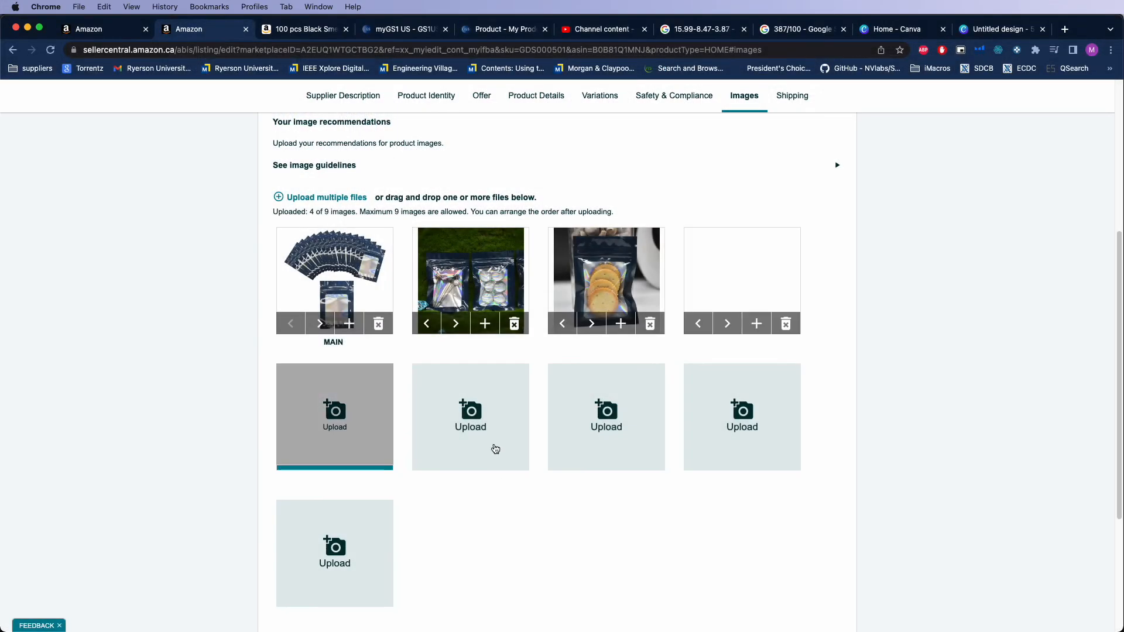
- Upload sixth.jpg and eigth.jpg from the Edited folder as the sixth and seventh product images
click(471, 420)
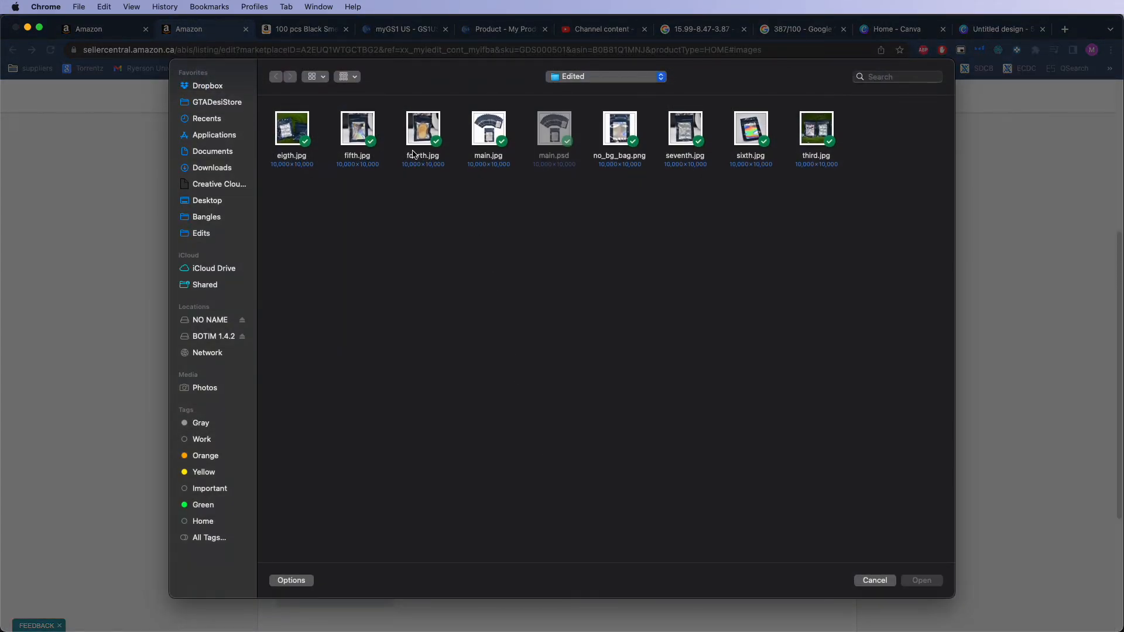
click(739, 143)
click(921, 580)
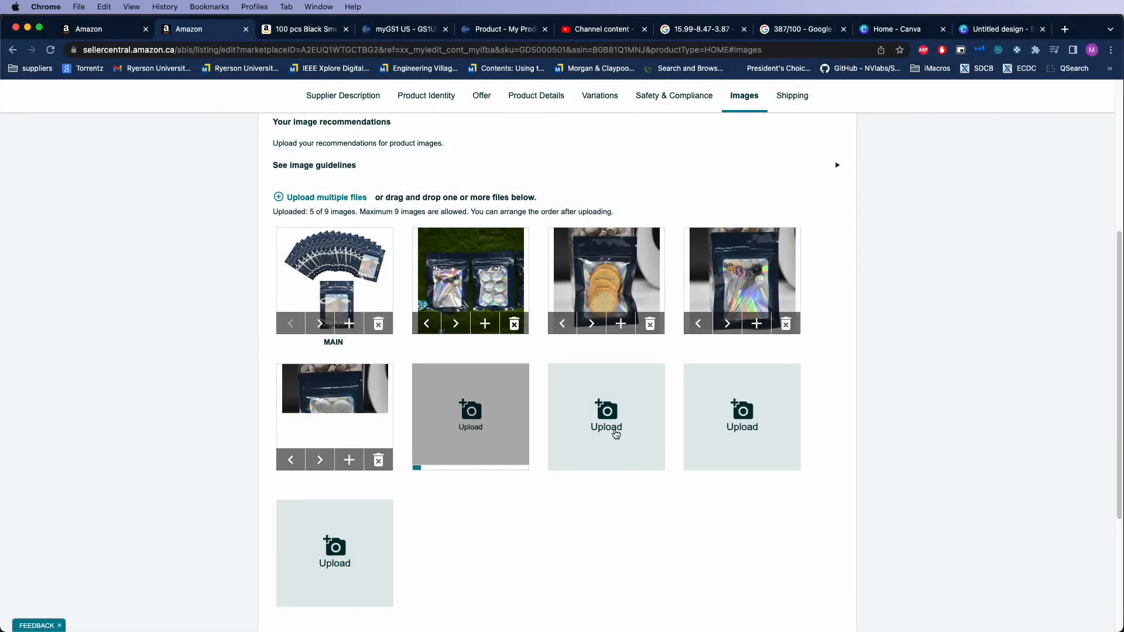
click(607, 426)
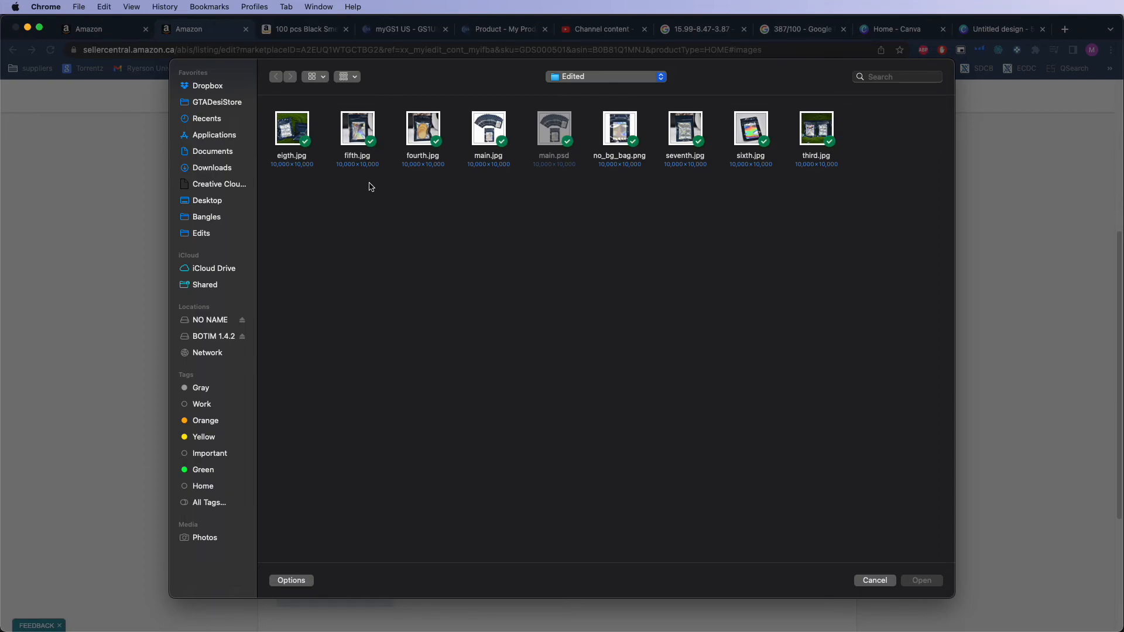
click(296, 136)
click(928, 582)
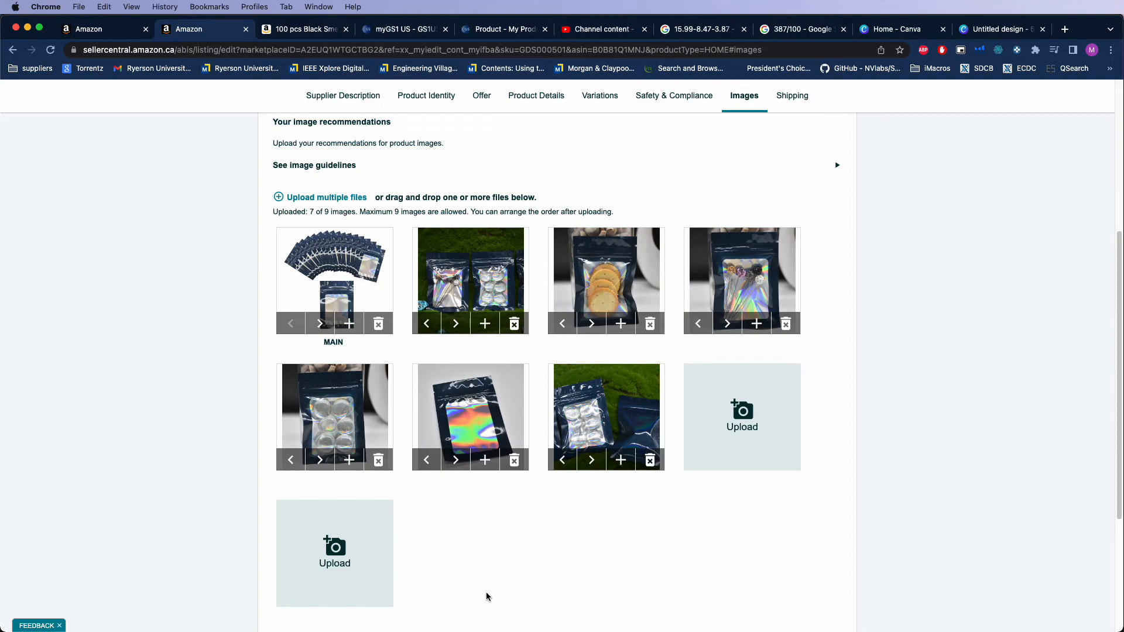
- Save and submit the listing changes, and open the foil bags' Amazon product page from the inventory
scroll(486, 596, down, 3)
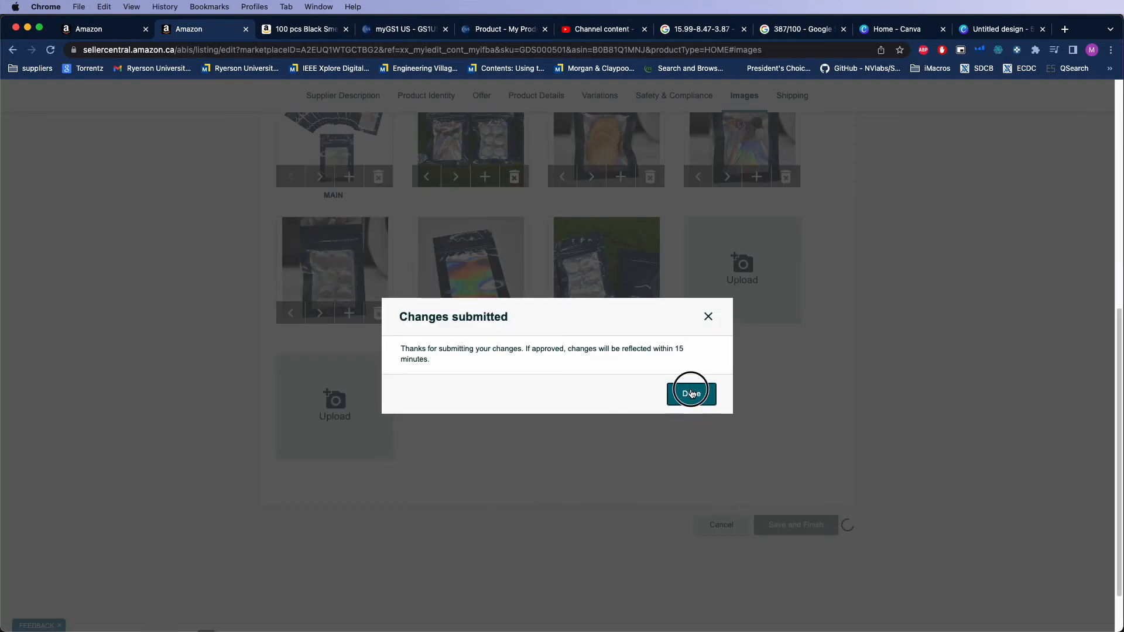
click(692, 393)
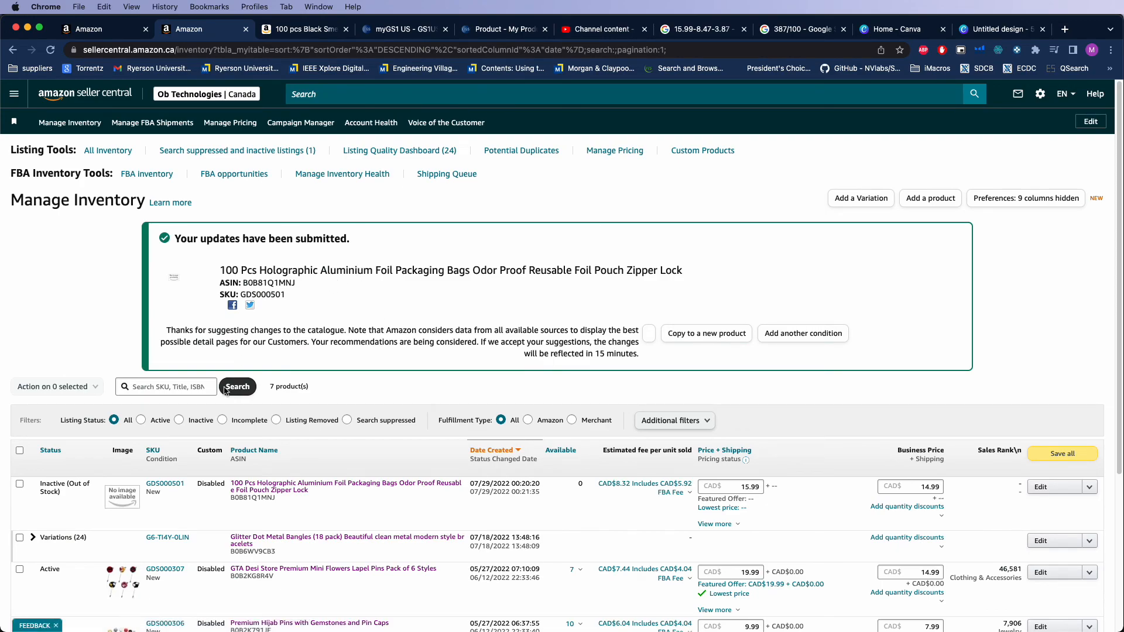
click(263, 490)
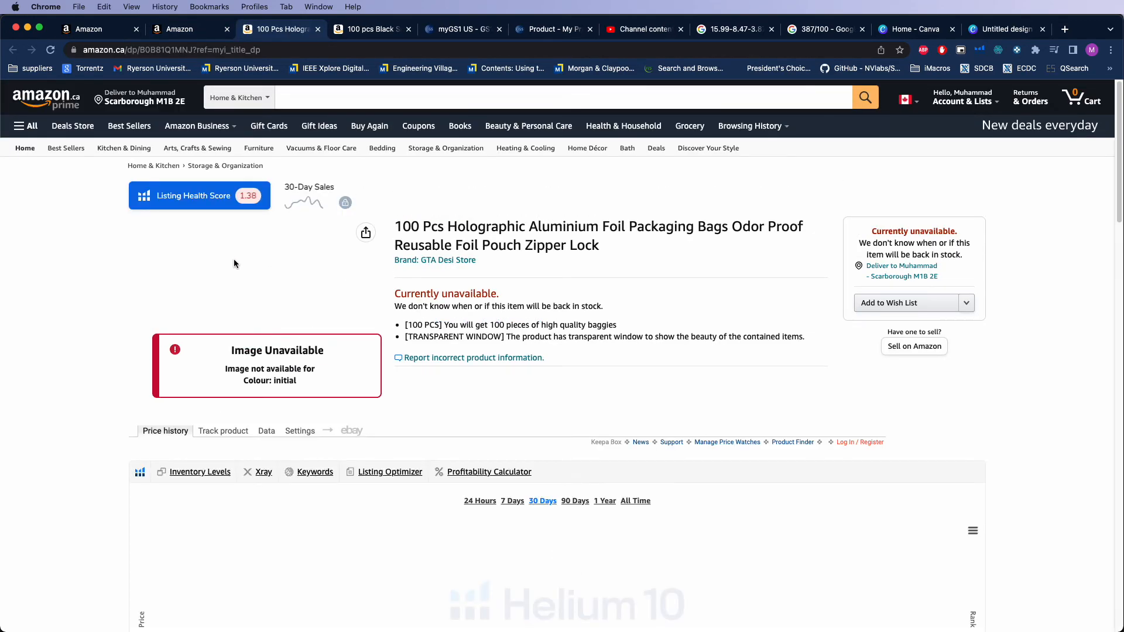
- Examine the gallery images of the competing FUNFERY black mylar bags listing
click(365, 29)
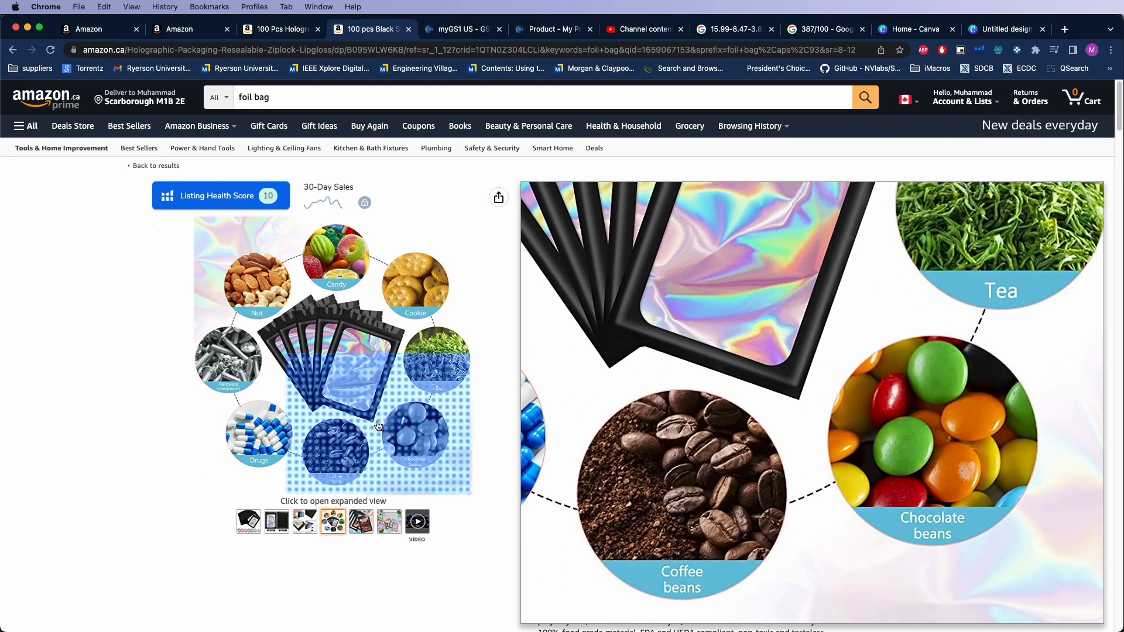
click(310, 526)
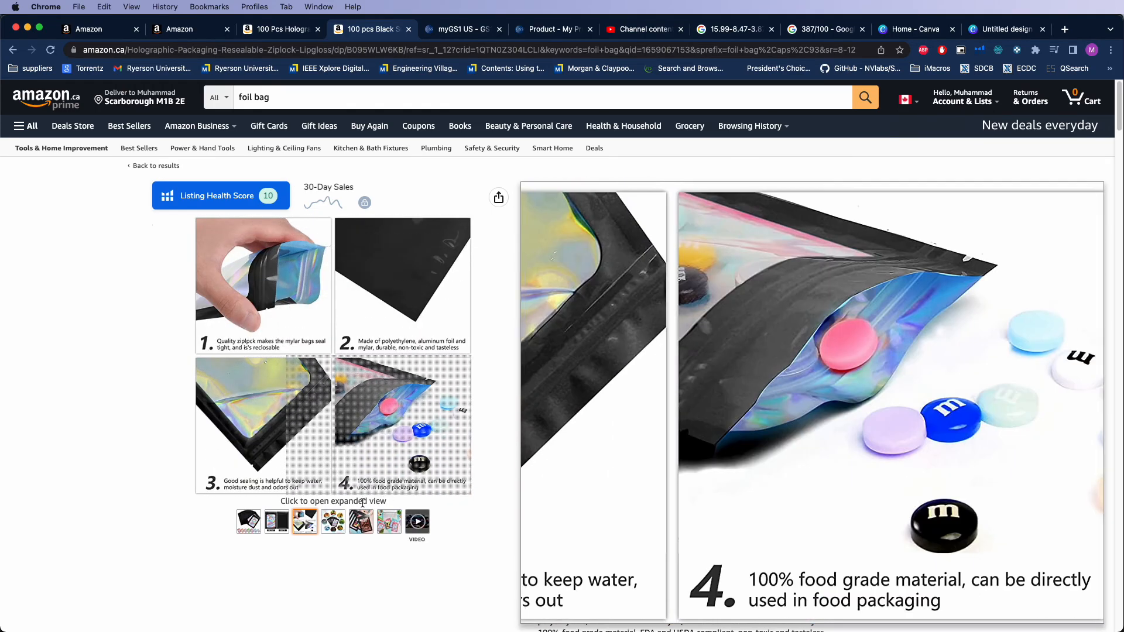
click(273, 522)
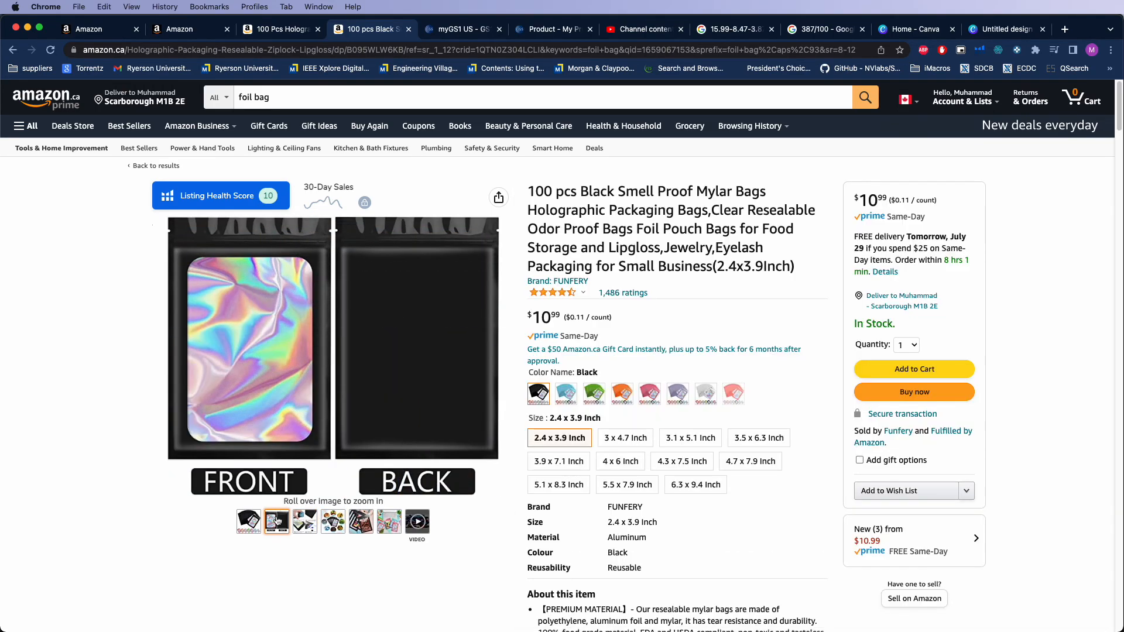
click(252, 521)
- Compare the two open Seller Central inventory pages and close the duplicate one showing the submission notice
click(275, 29)
click(193, 30)
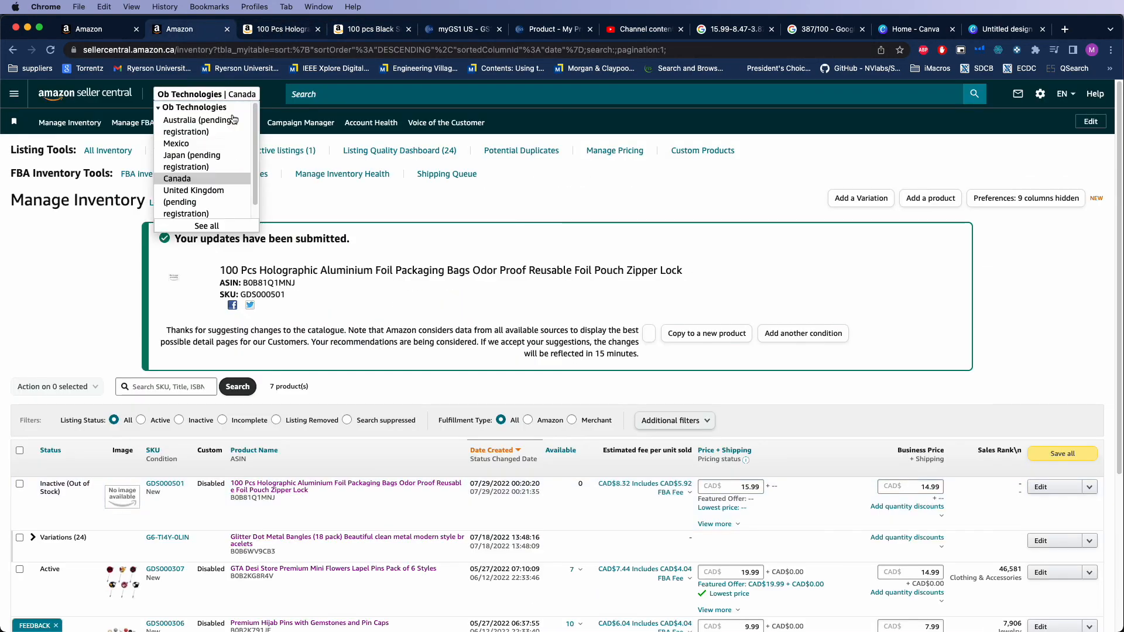
click(116, 35)
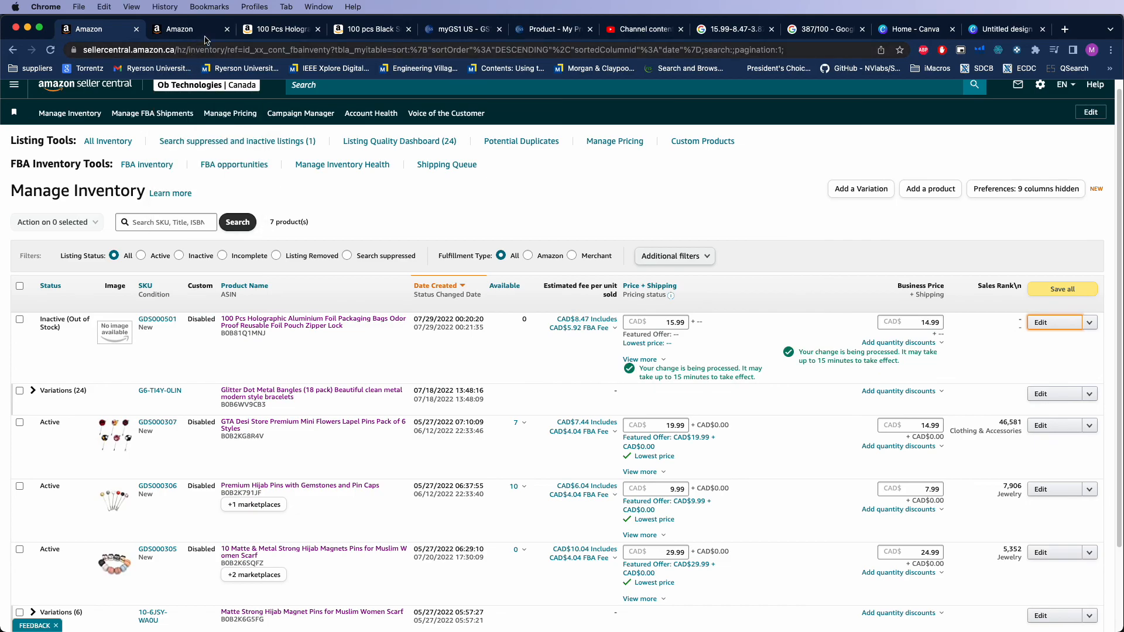
click(230, 35)
click(227, 29)
- Check the foil bags' Amazon product page for images, description and product details, and close the page
click(292, 29)
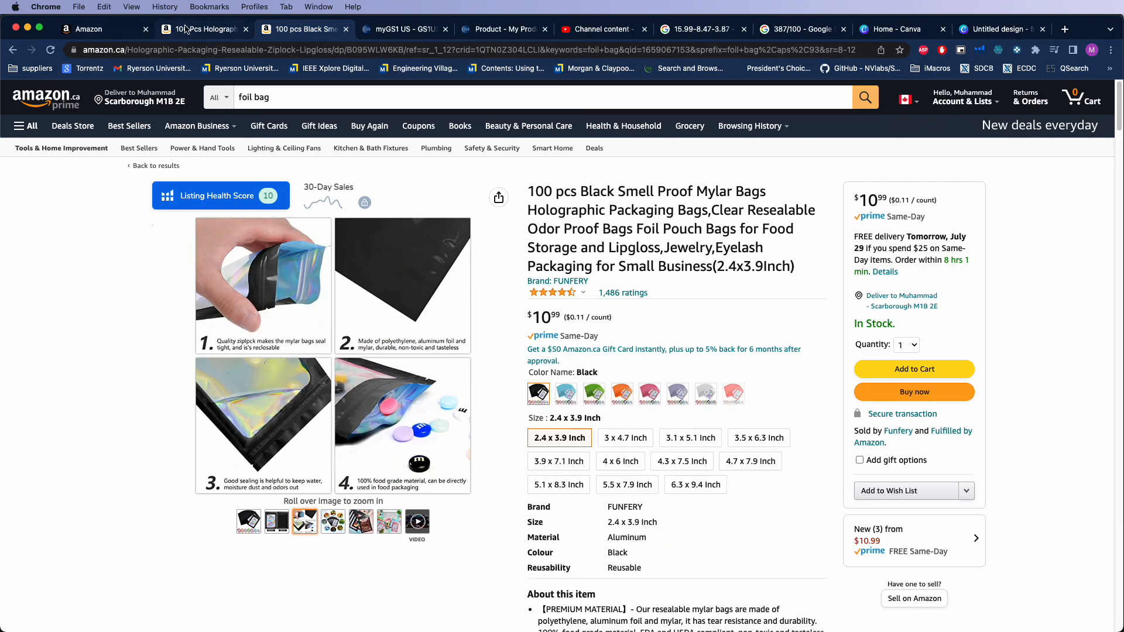
click(185, 29)
scroll(261, 406, down, 15)
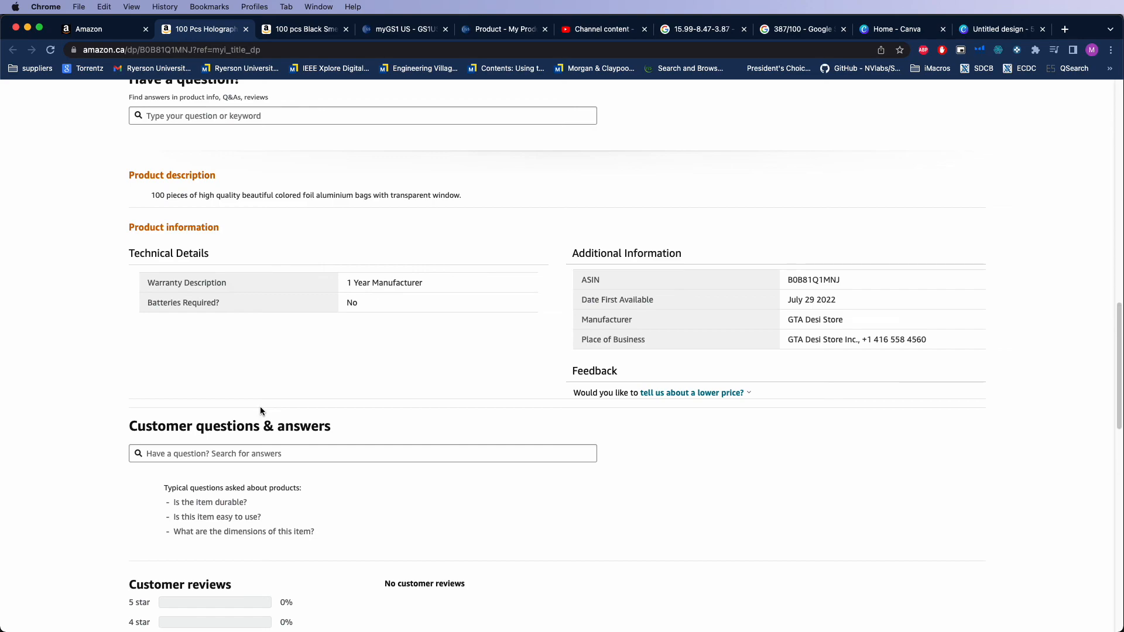
scroll(260, 410, up, 15)
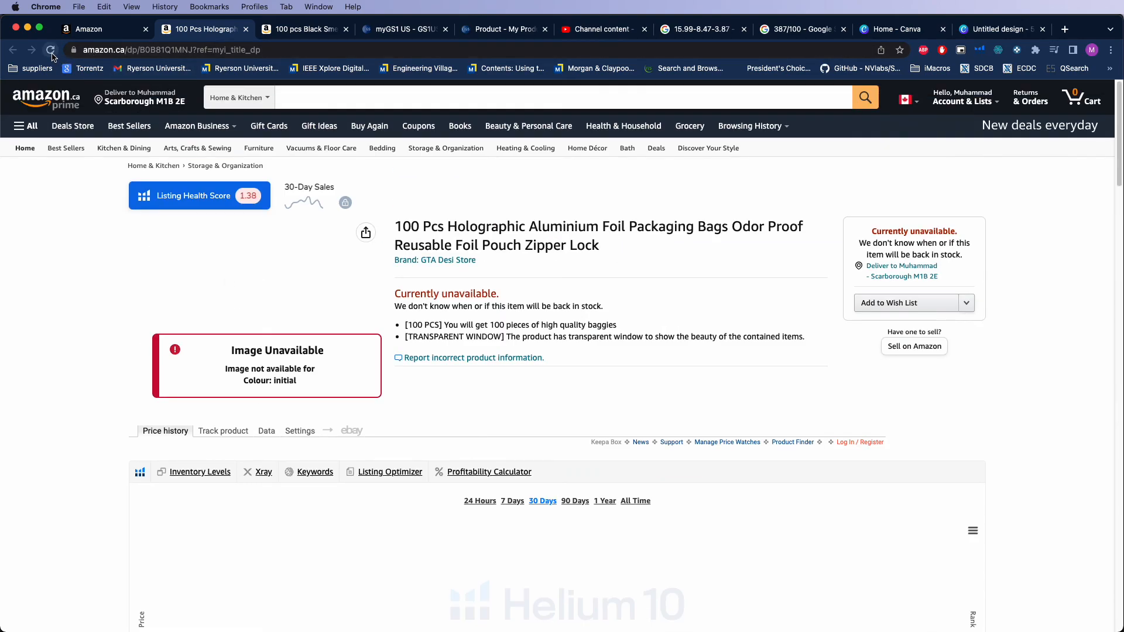
click(246, 29)
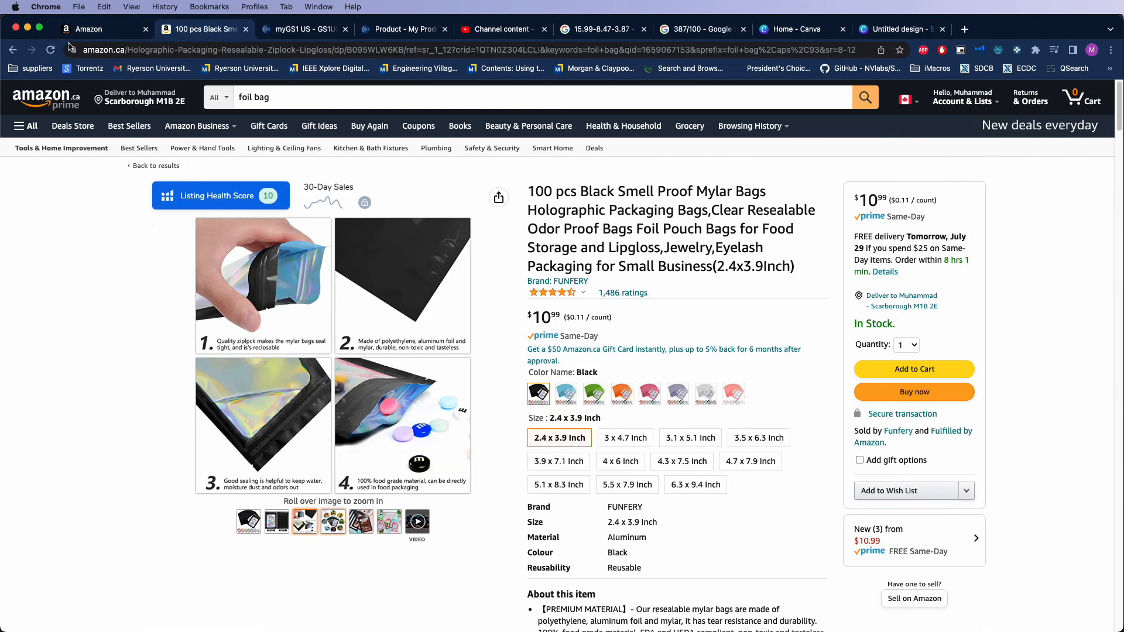
- Reload the Manage Inventory list, recheck the foil bags' product page for the new images, and close the page
click(99, 33)
click(50, 50)
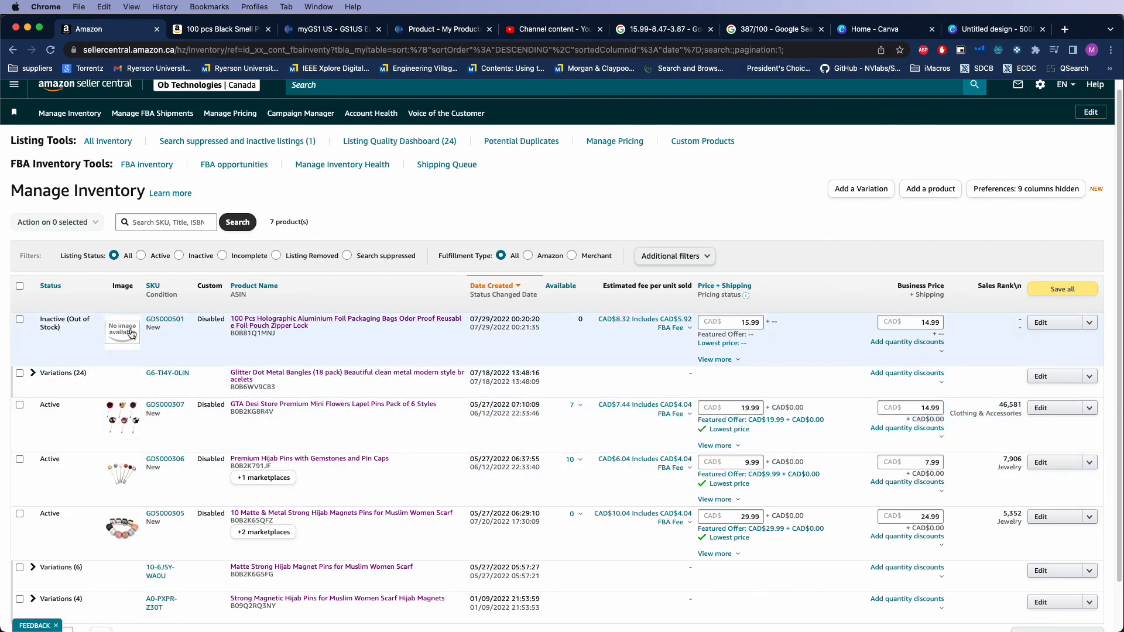
click(267, 328)
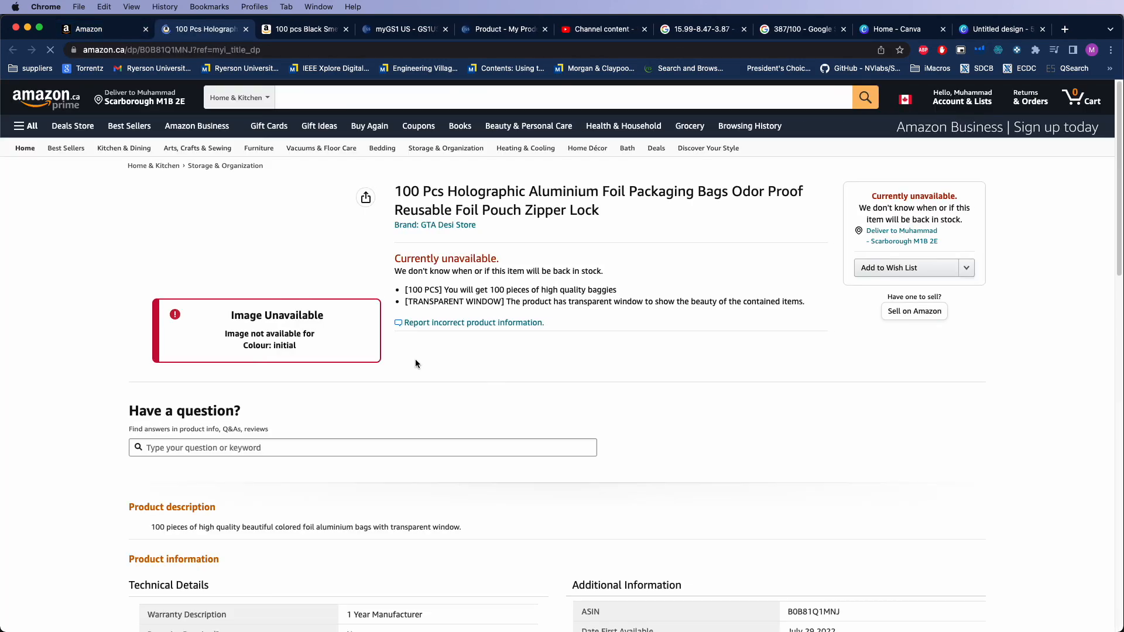
click(245, 28)
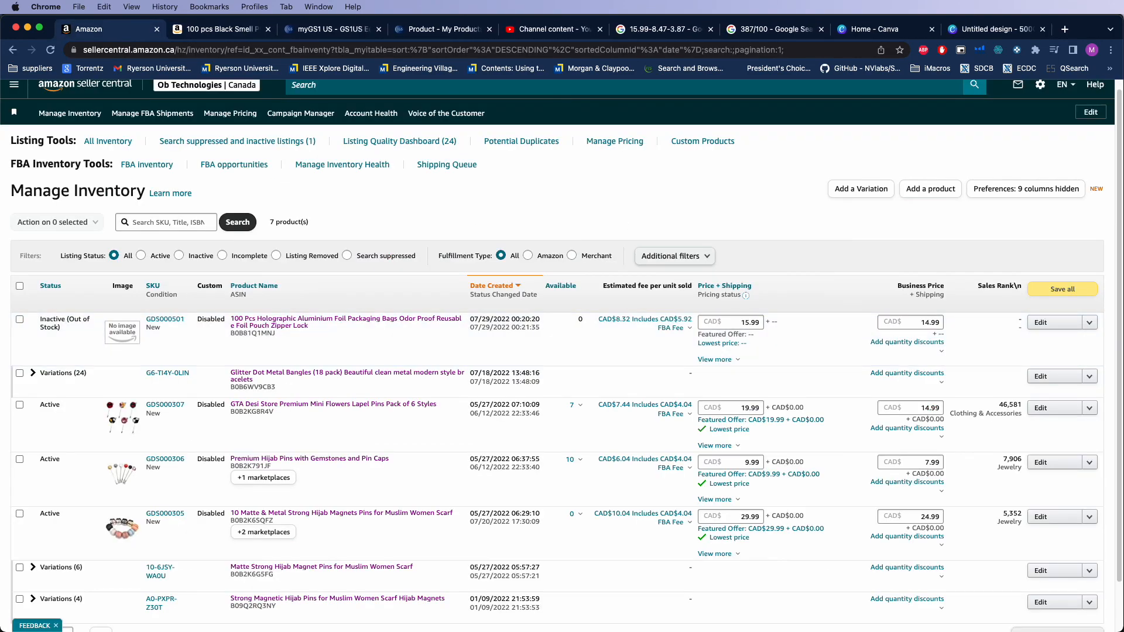